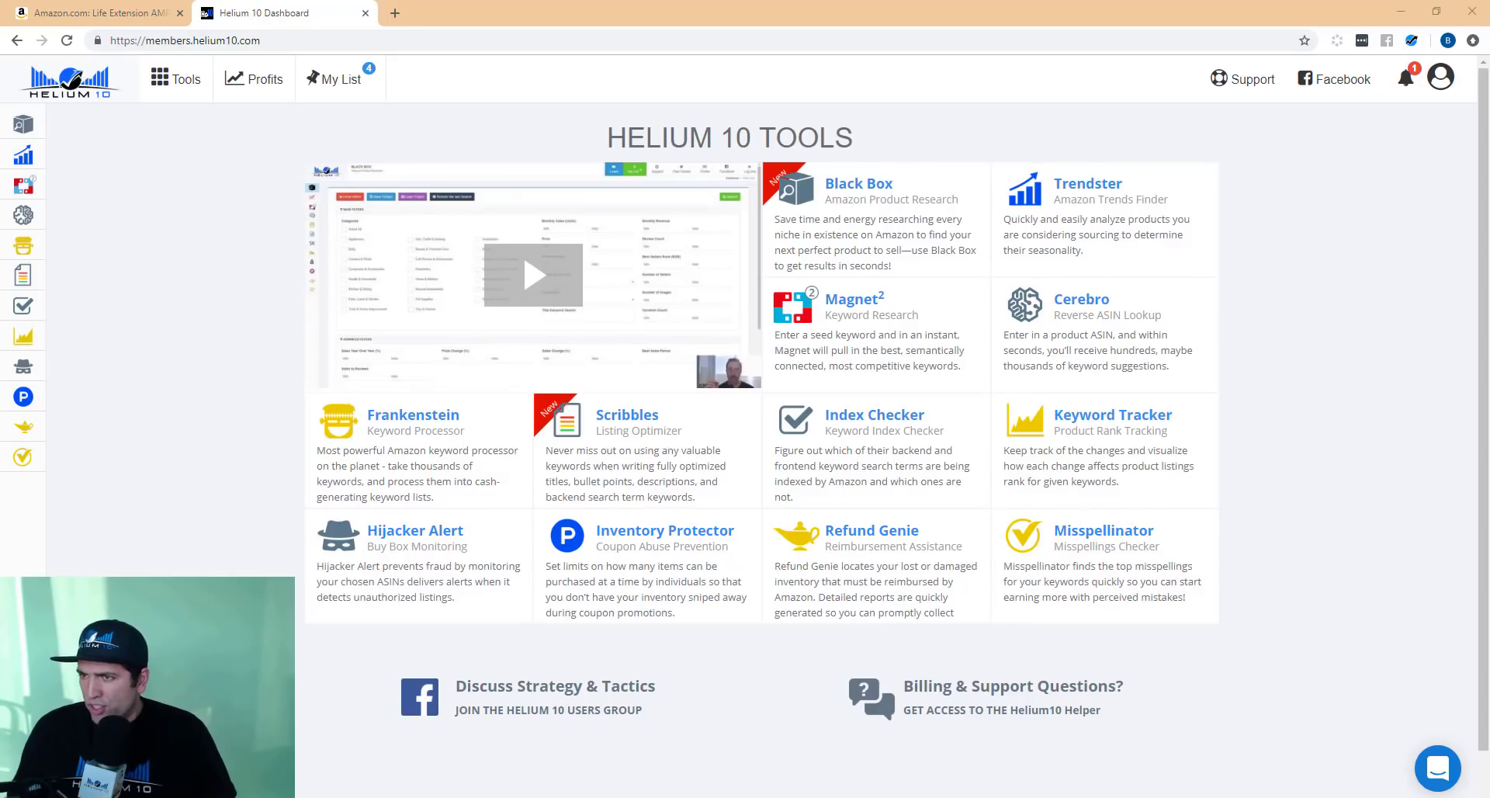
Step: View the comment image in the Photos window and minimize that window
left_click_drag(1489, 216, 783, 52)
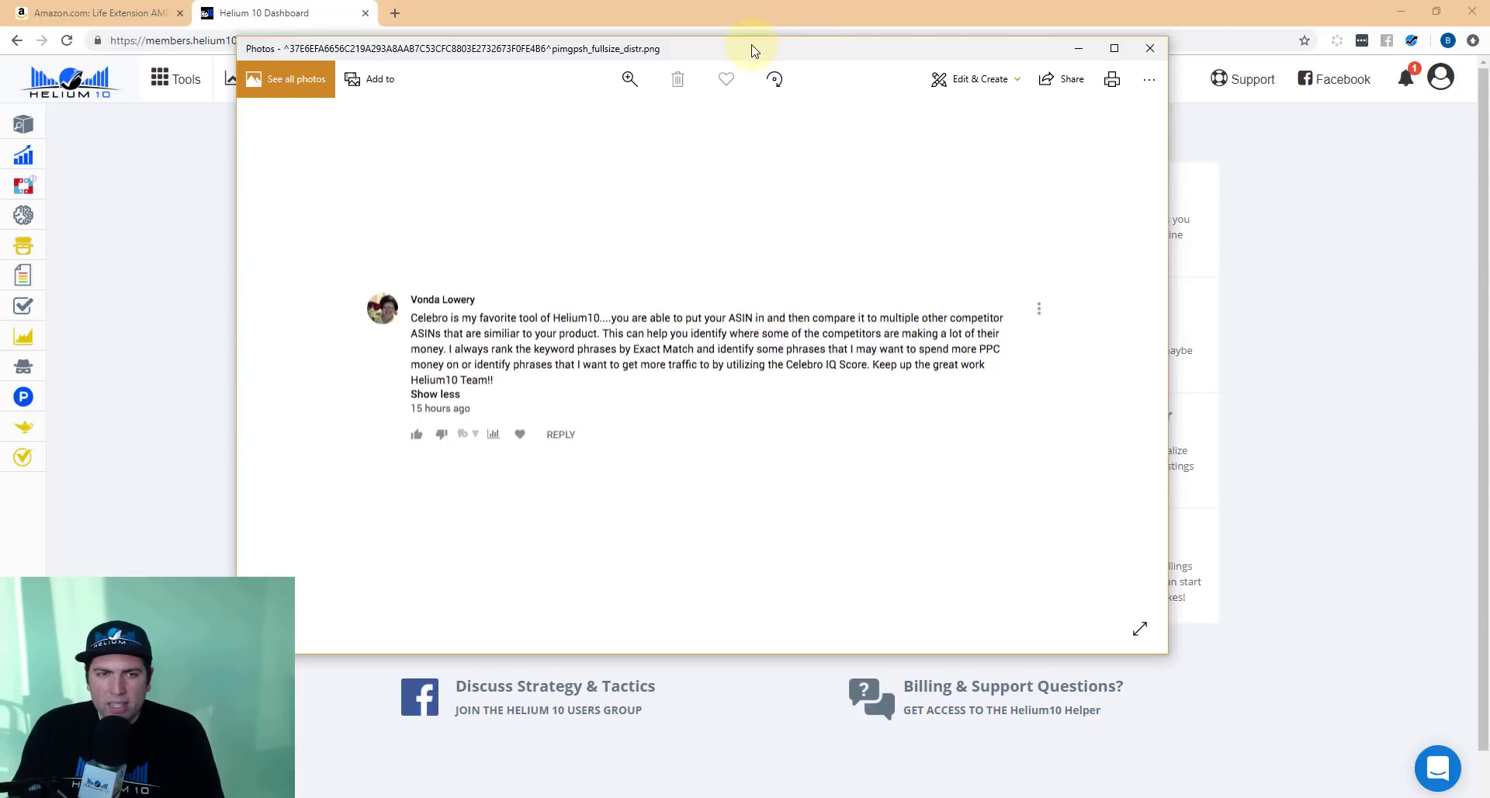
left_click(1081, 51)
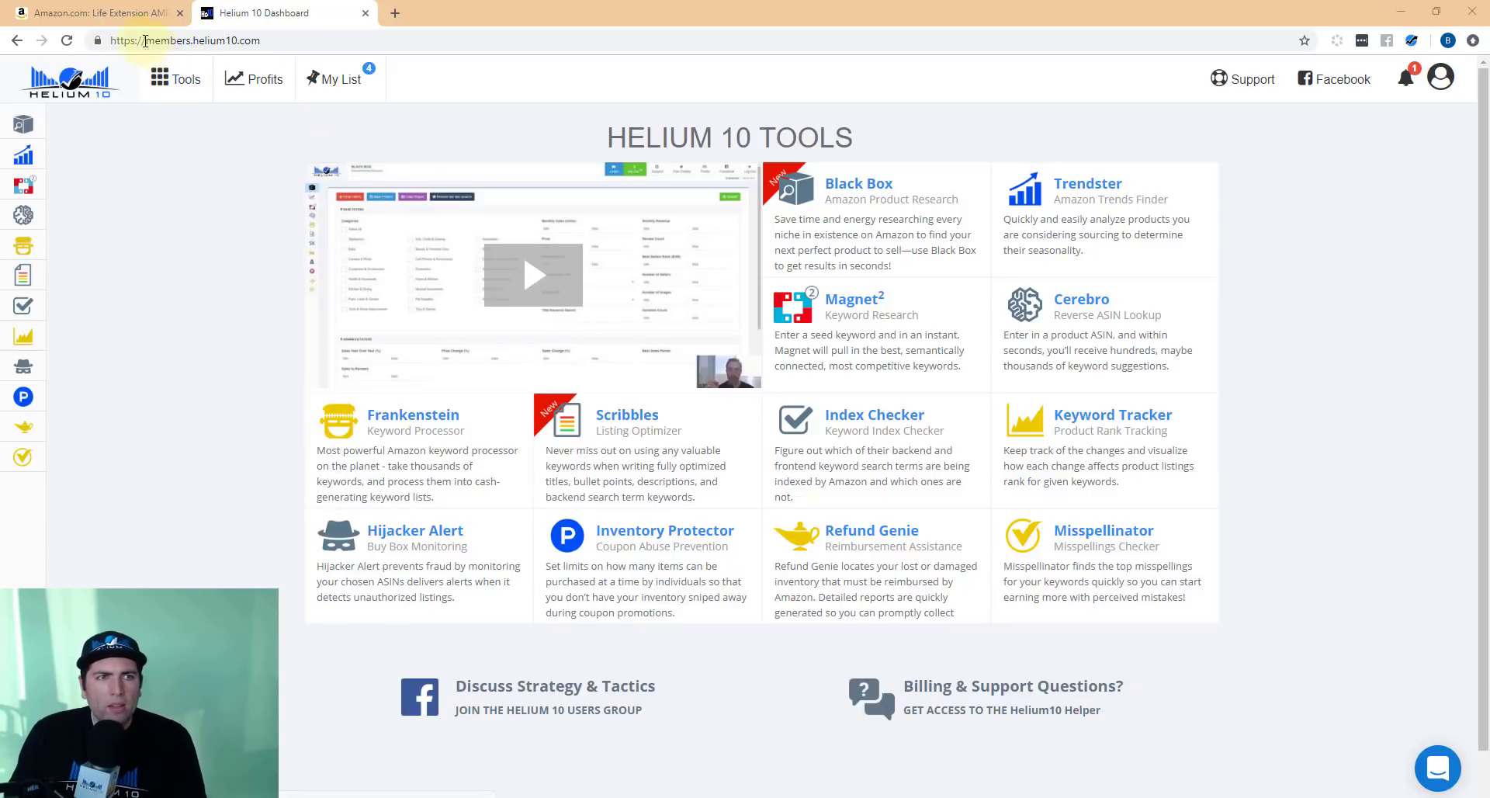
Step: Search Amazon for "ampk metabolic activator" and look through the product listings
left_click(109, 12)
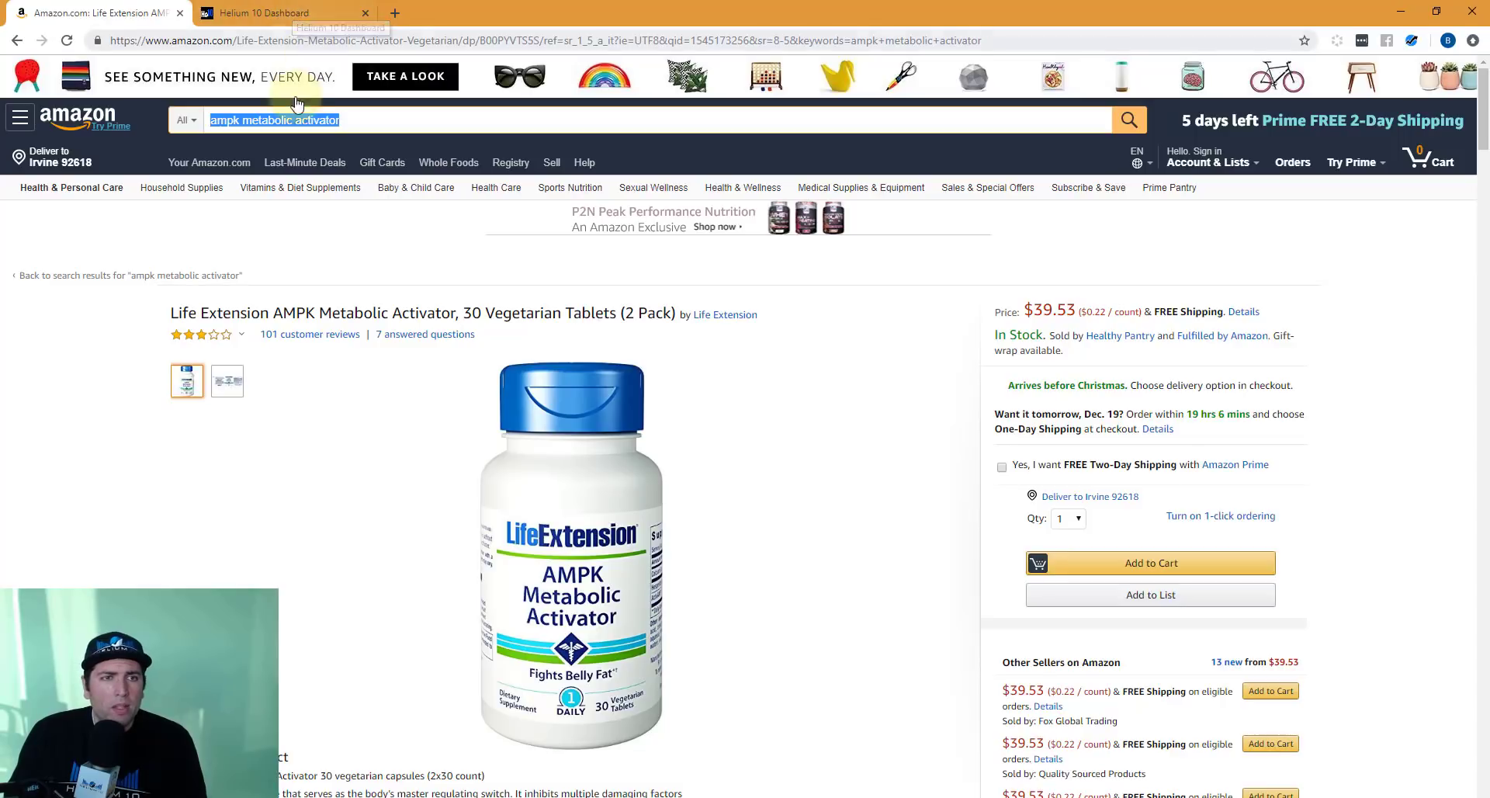
left_click(1129, 120)
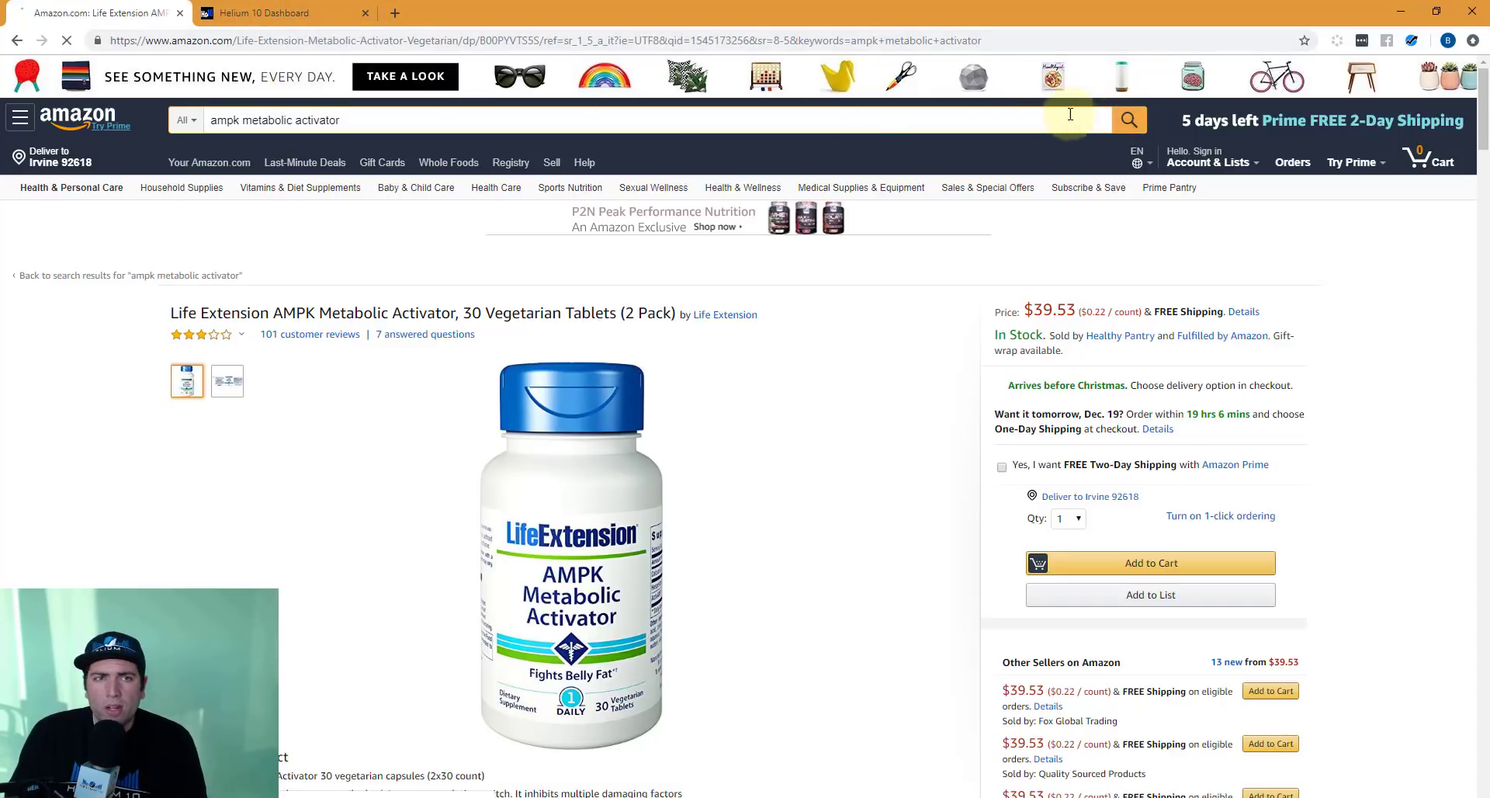
scroll(828, 270, "down", 7)
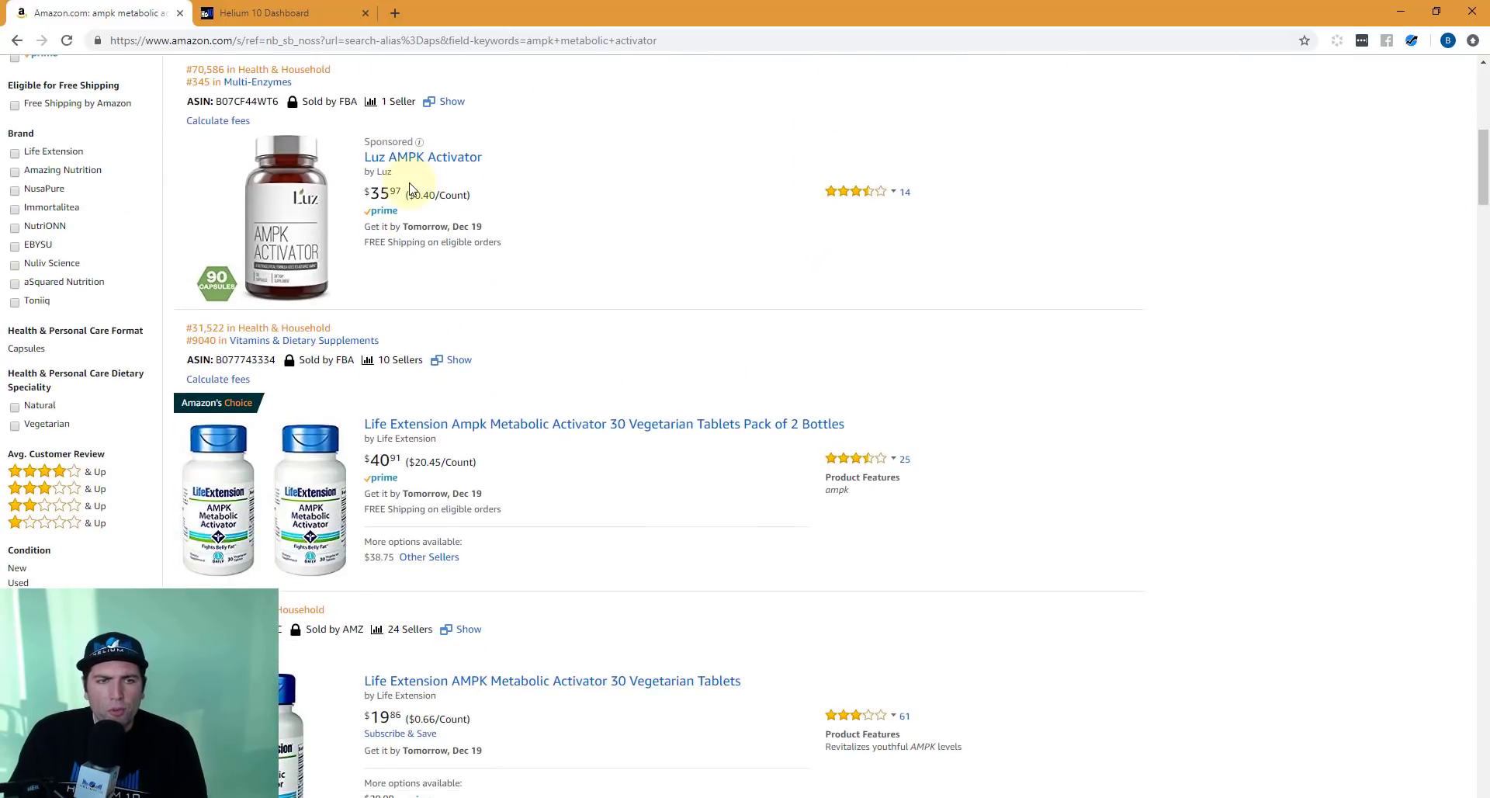
scroll(410, 190, "down", 6)
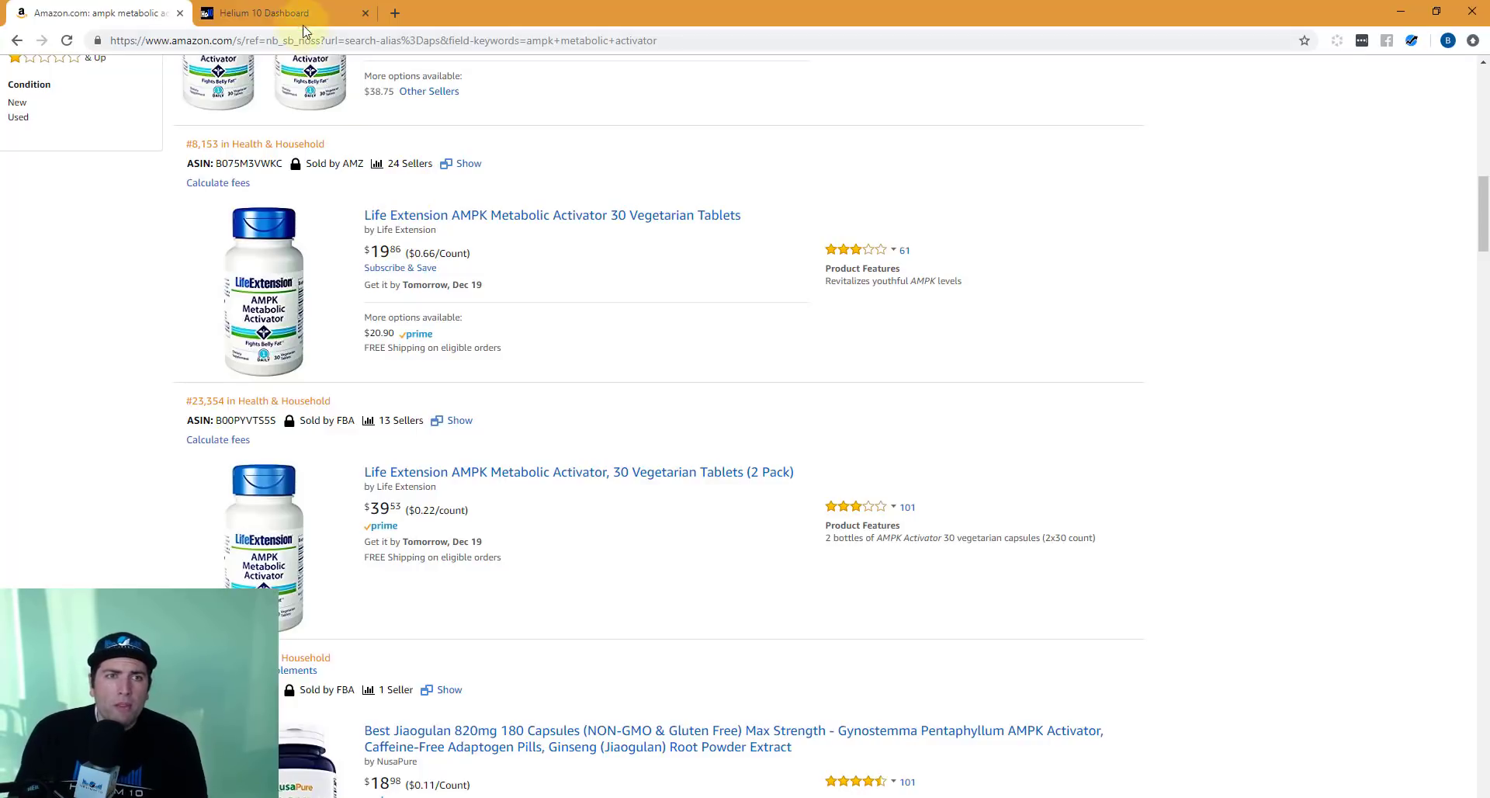
left_click(282, 10)
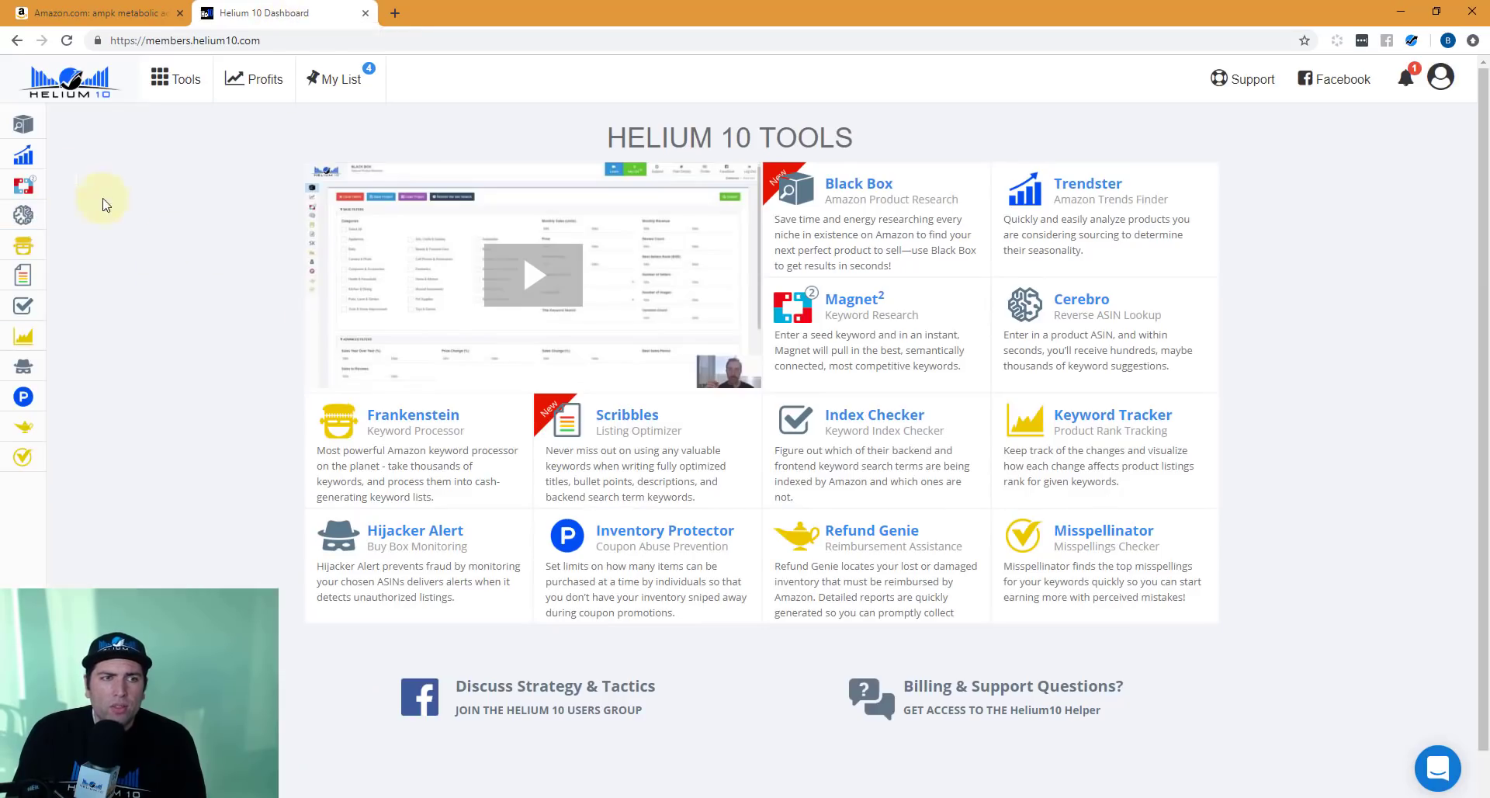
left_click(74, 184)
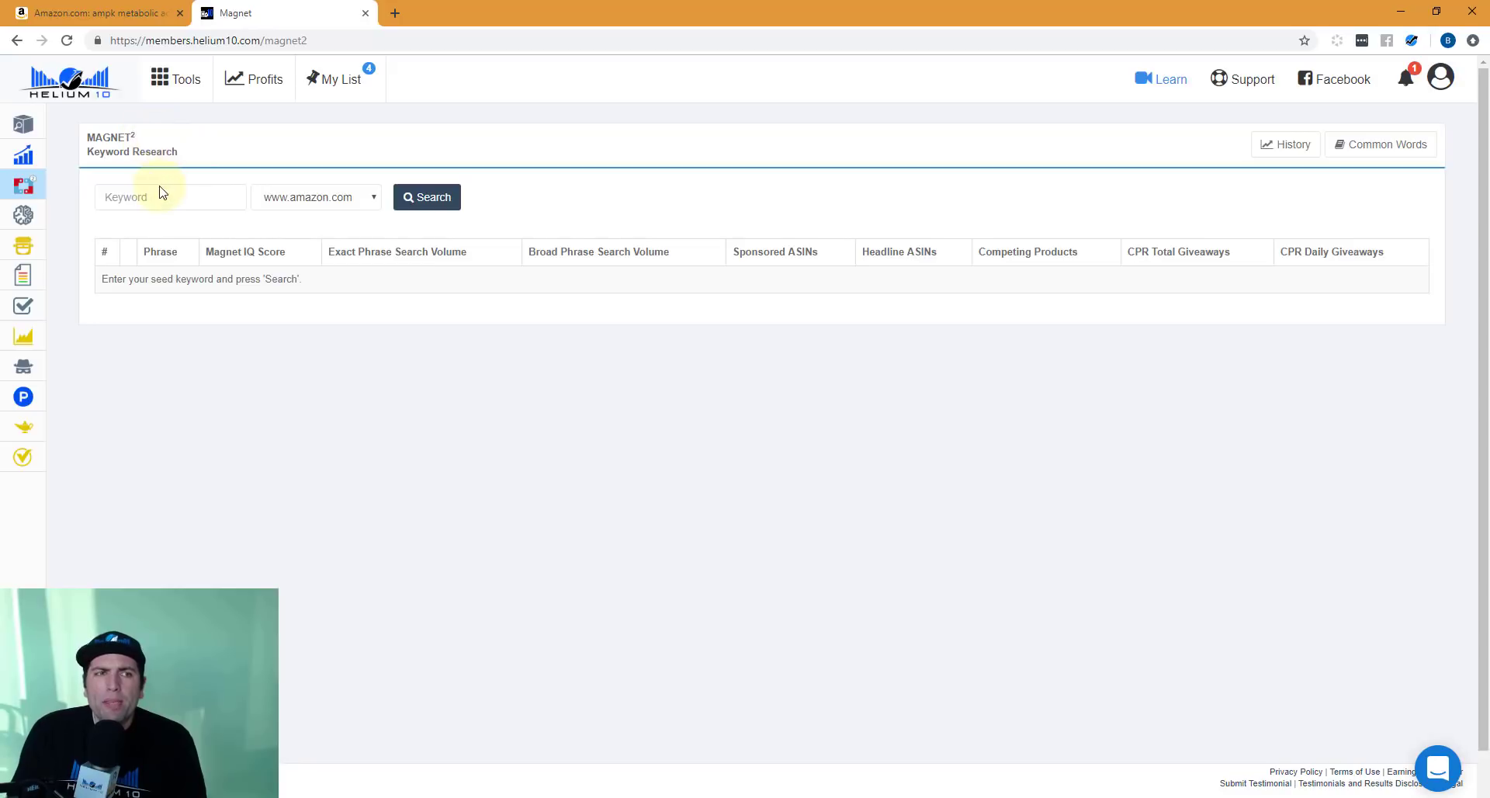
left_click(183, 194)
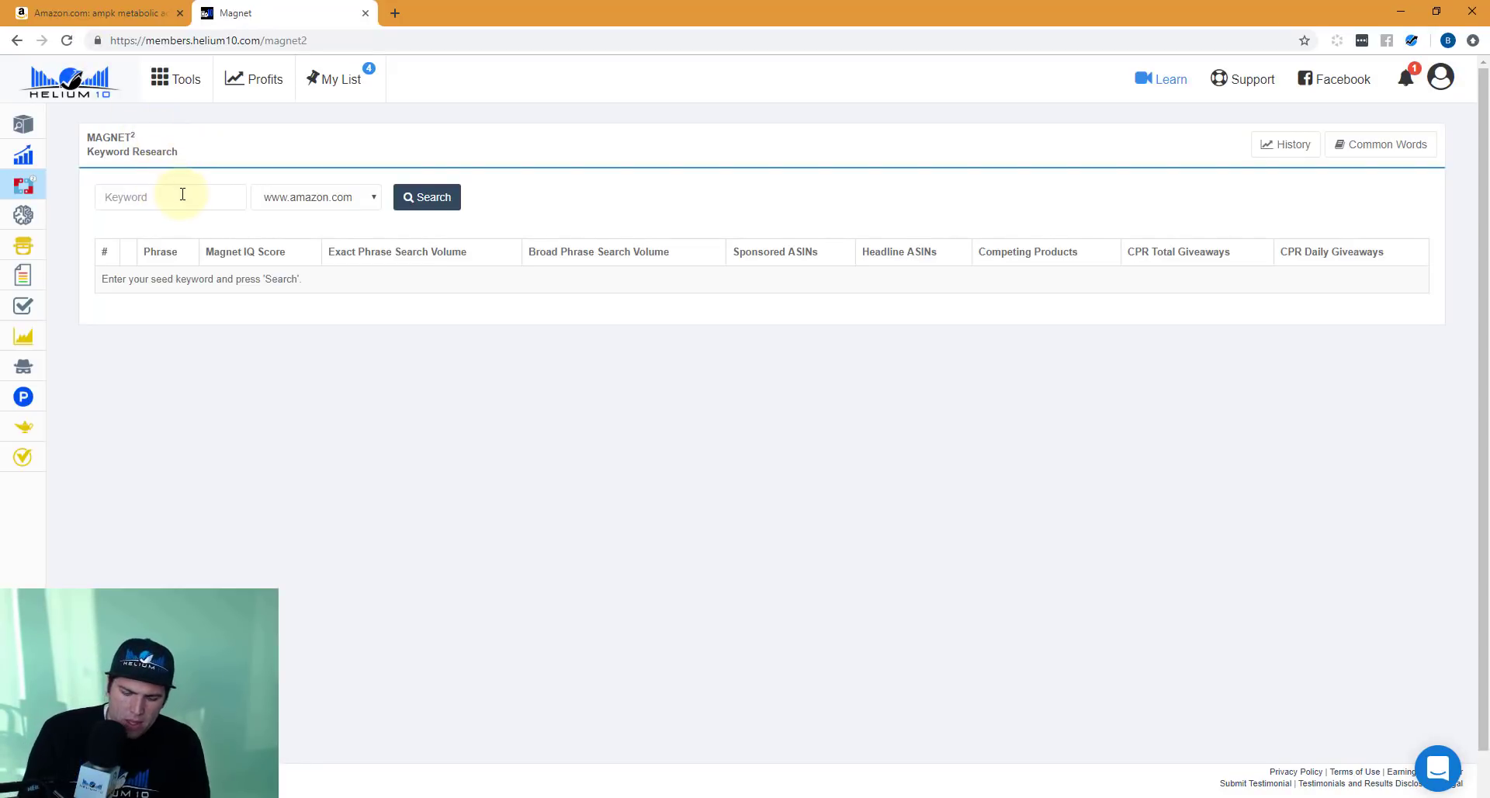
type("ampk me")
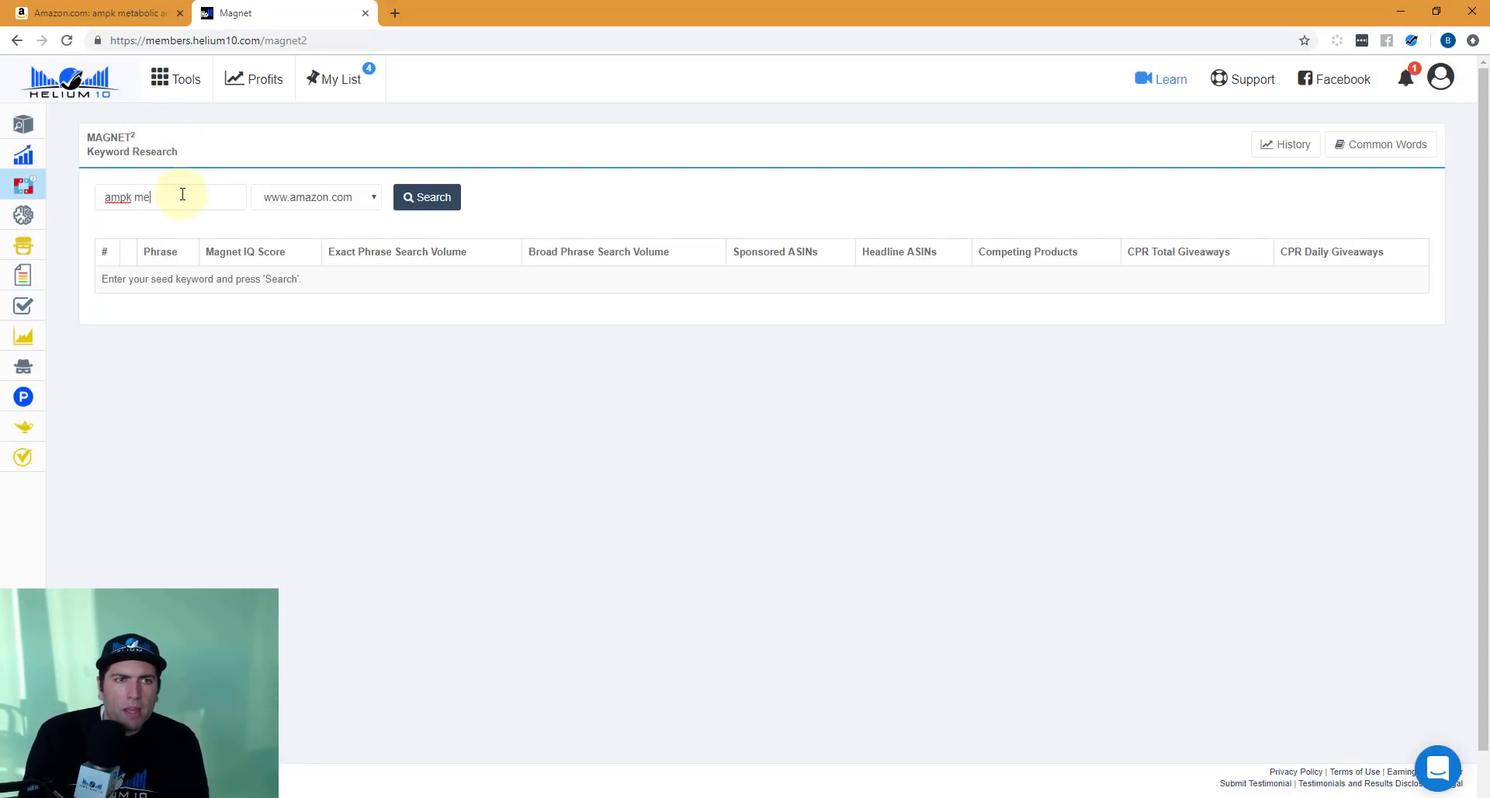
type("tabolic activator")
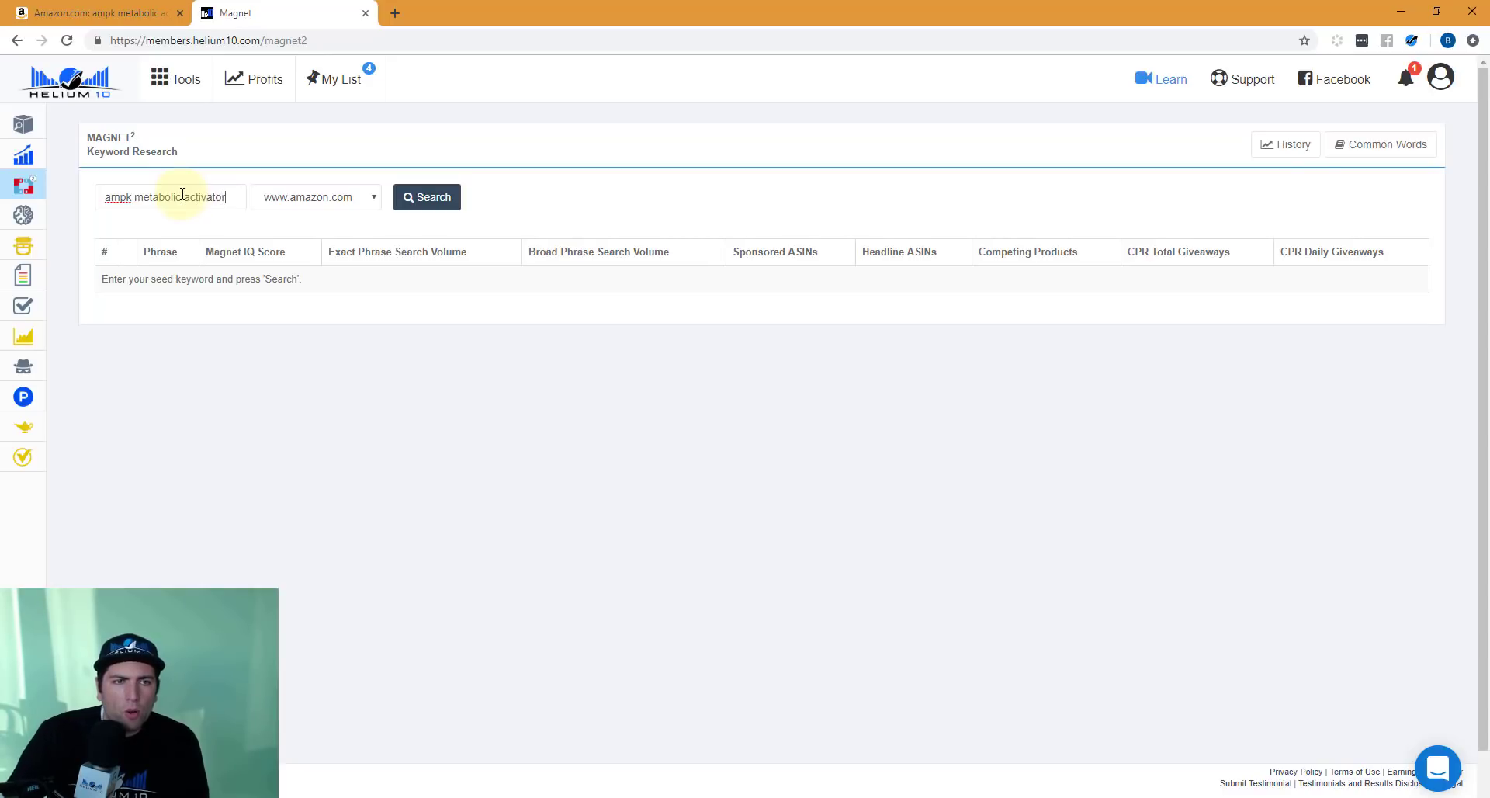
left_click(434, 198)
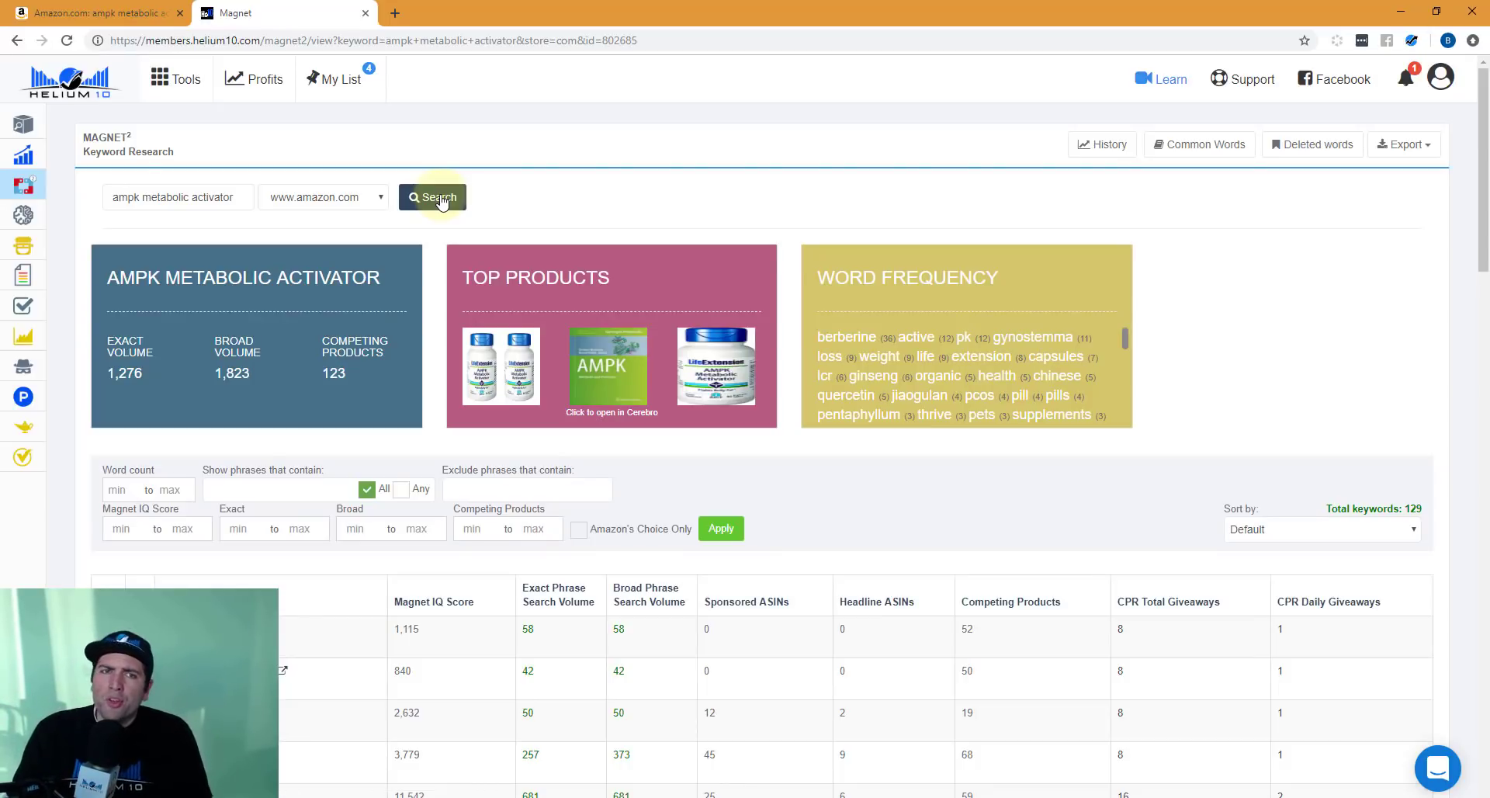
Step: Review the Life Extension AMPK listings in the Amazon search results
left_click(93, 12)
scroll(562, 275, "up", 7)
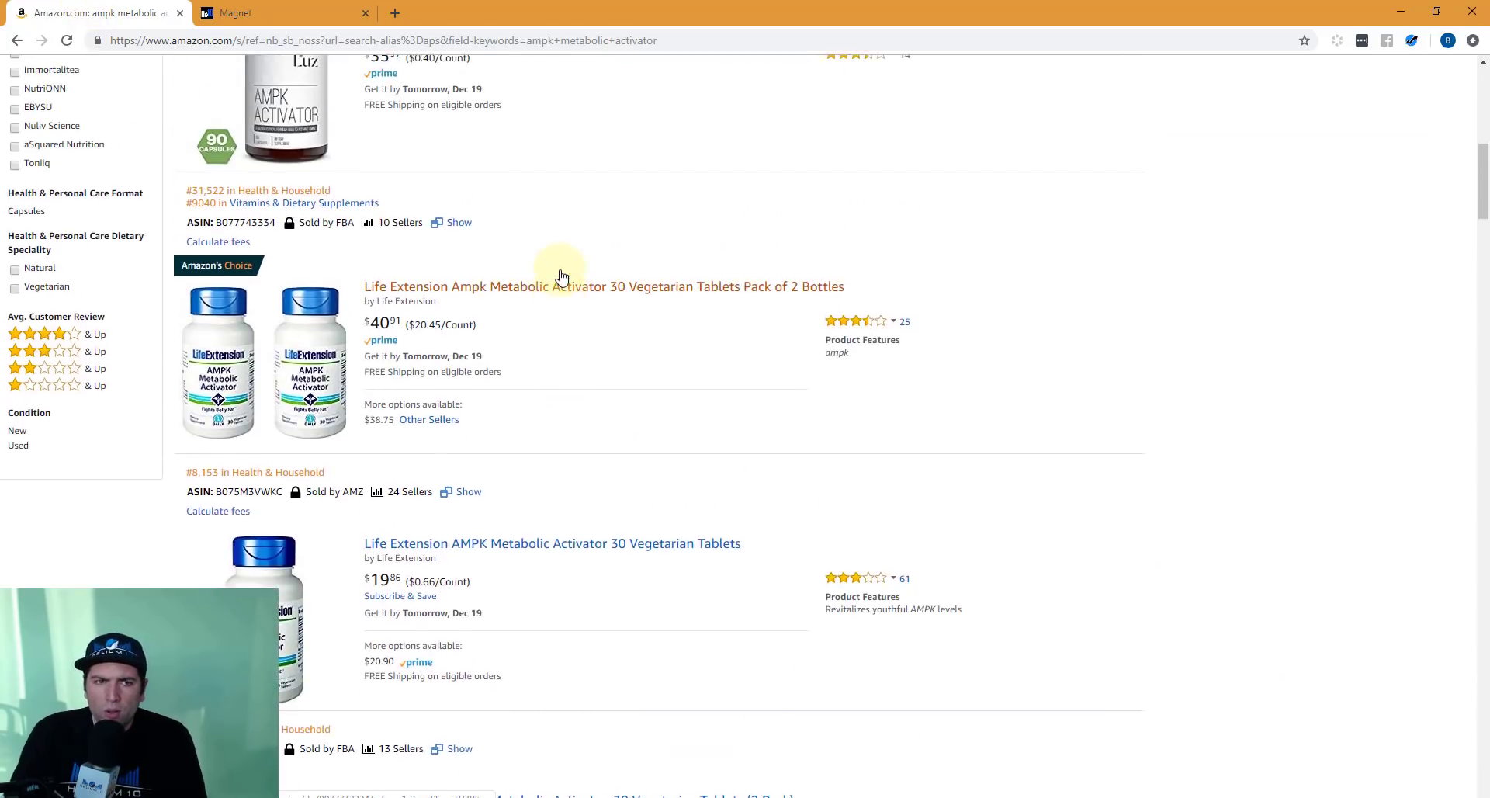
scroll(562, 275, "down", 3)
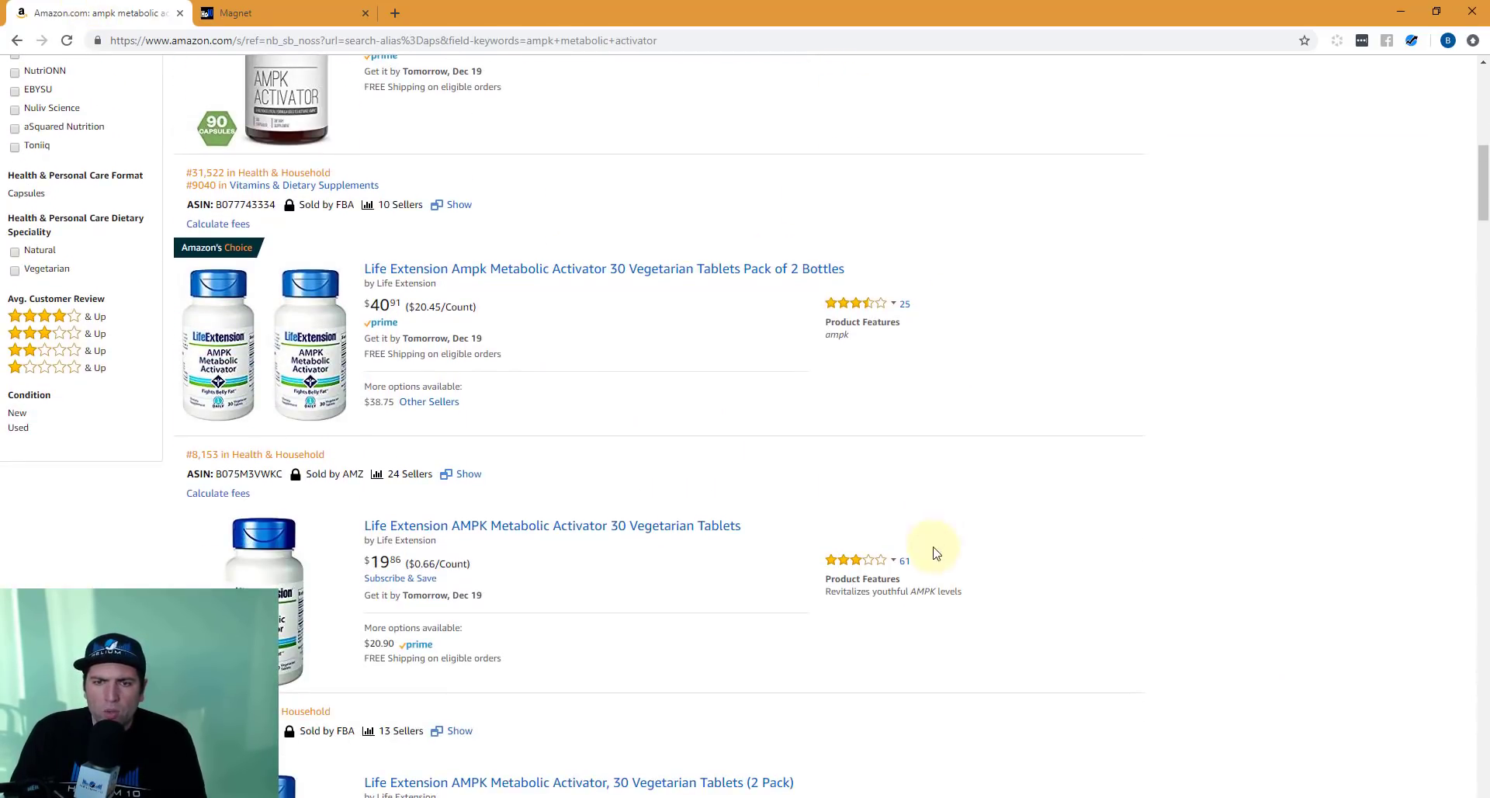
Step: Switch back to Magnet and examine the first five suggested phrases, from "berberine milk thistle" to "active pk reviews"
left_click(291, 18)
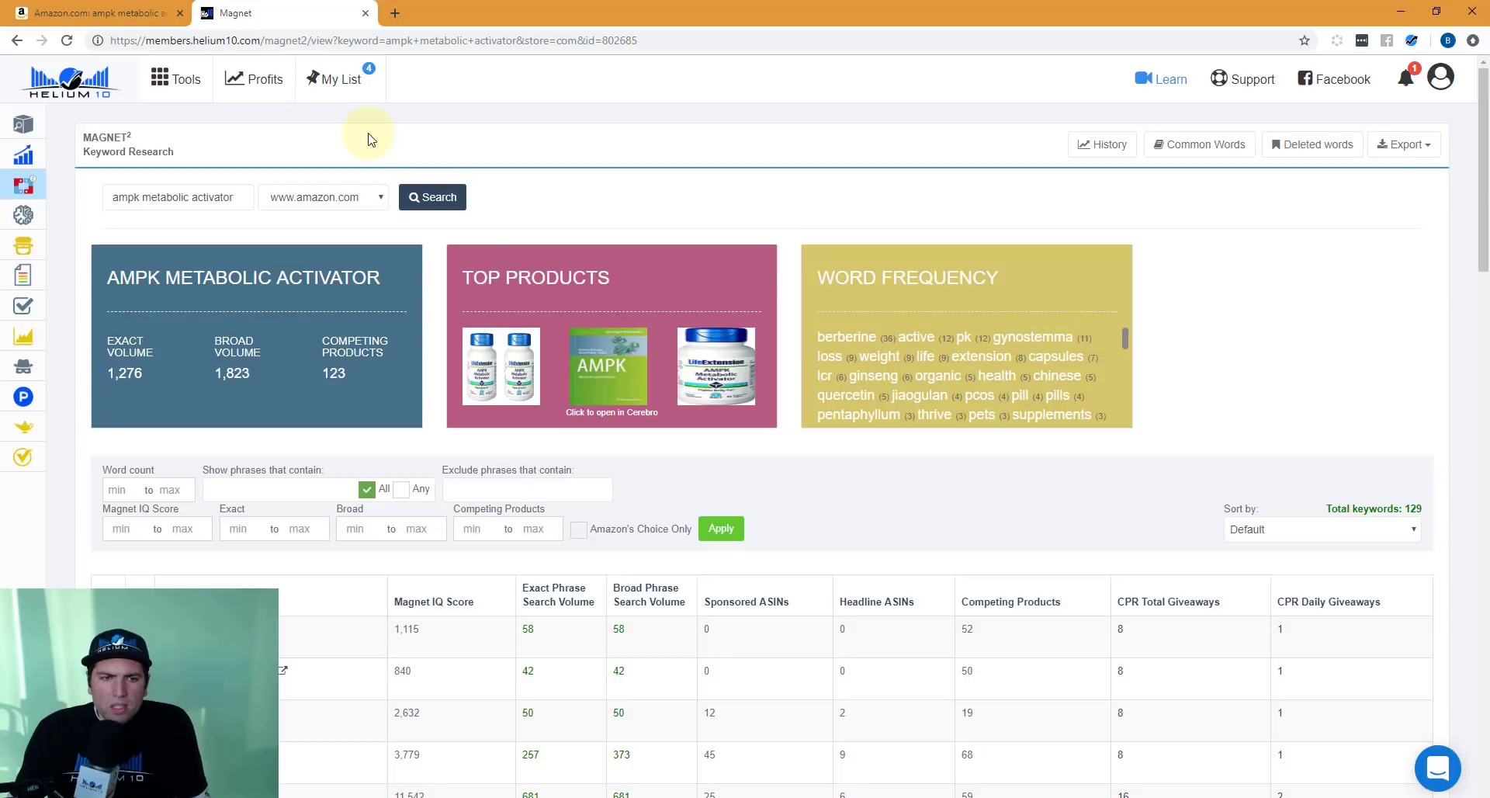
scroll(461, 244, "down", 3)
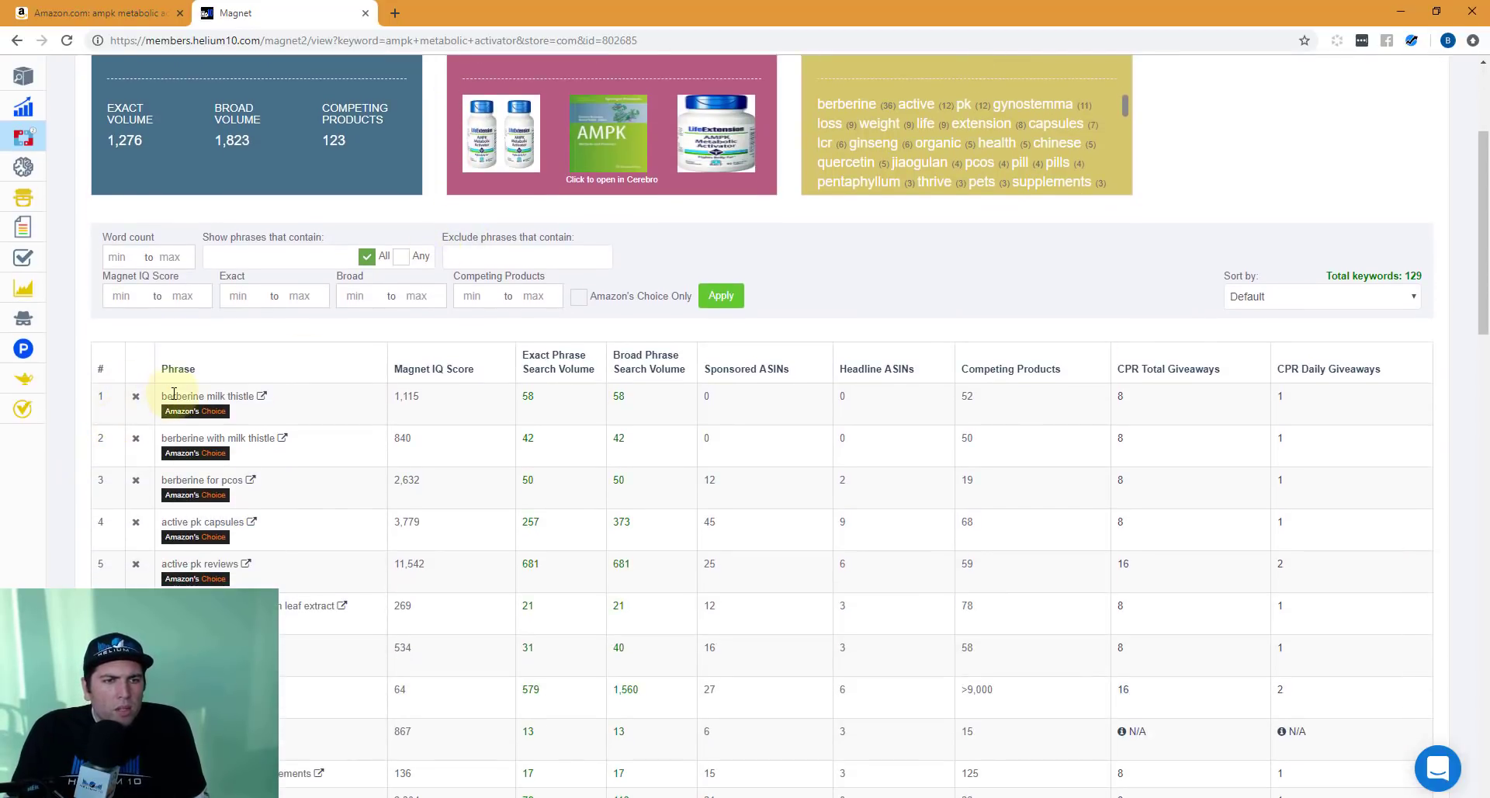
left_click_drag(173, 393, 260, 399)
left_click(277, 427)
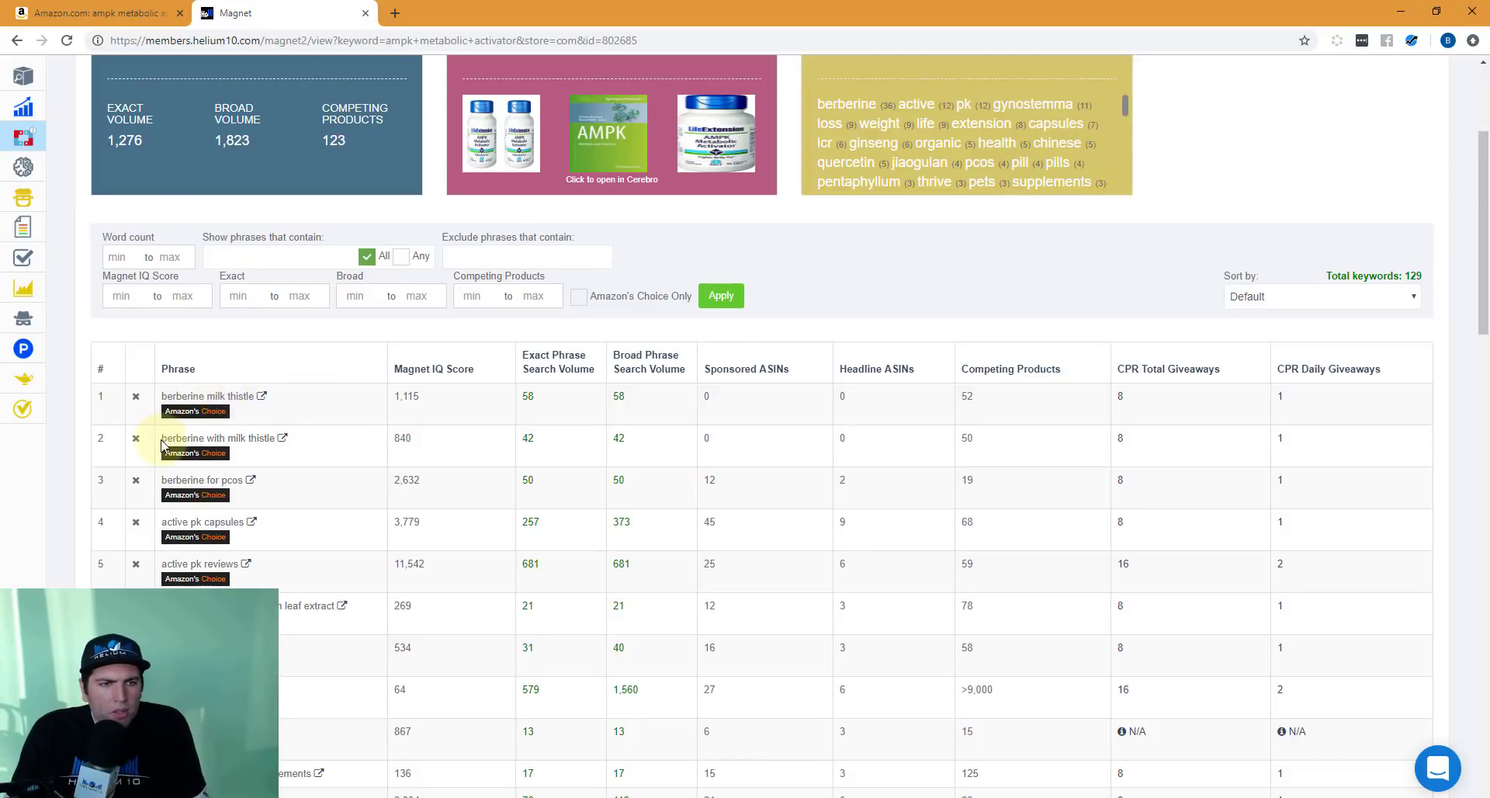
left_click_drag(161, 438, 275, 438)
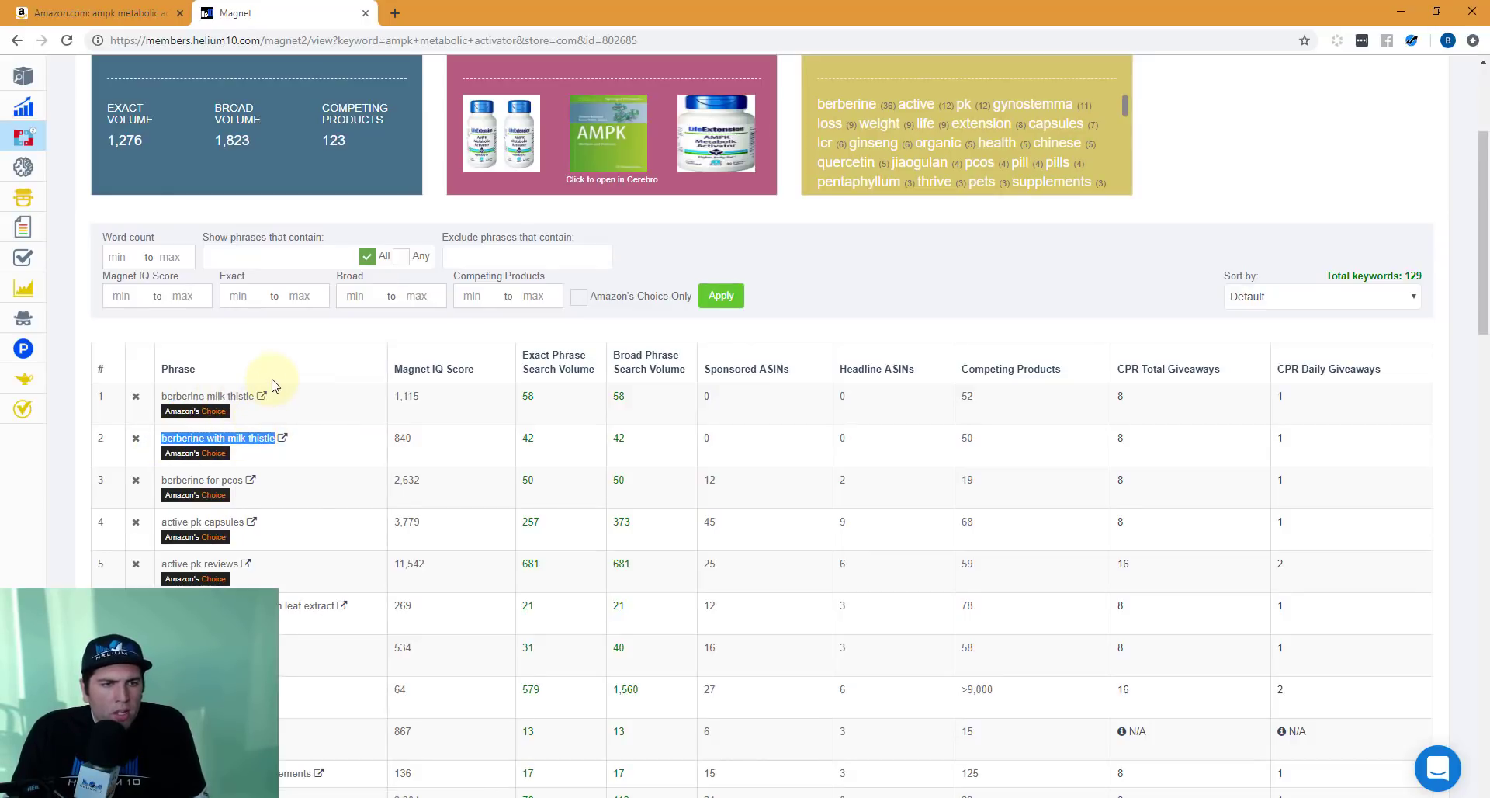
scroll(271, 386, "down", 2)
left_click_drag(166, 366, 233, 367)
scroll(233, 367, "down", 1)
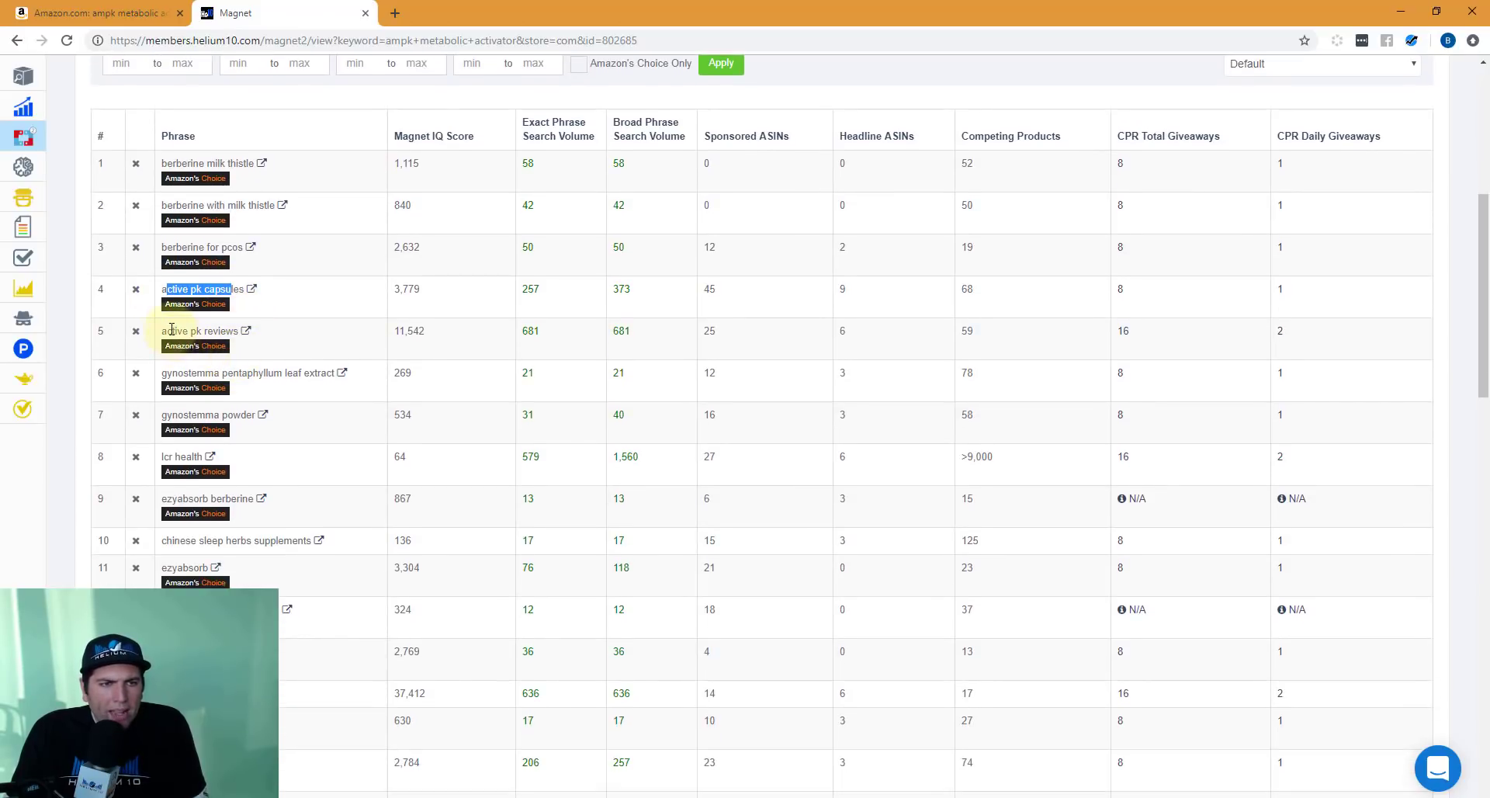
left_click_drag(172, 332, 220, 332)
double_click(220, 332)
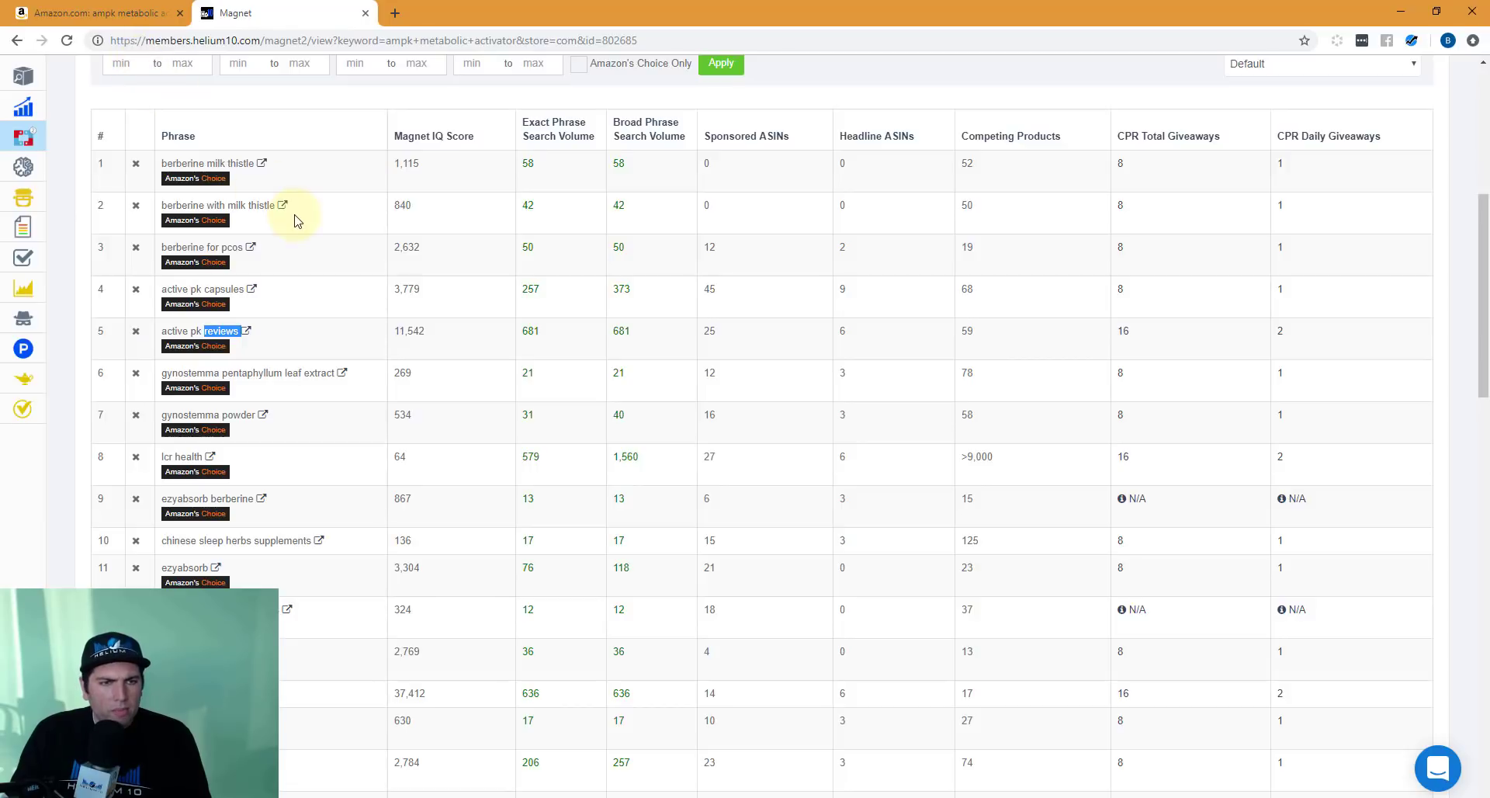
Step: Examine the suggested phrases from "gynostemma pentaphyllum leaf extract" onward for relevance to the seed keyword
scroll(294, 220, "down", 1)
double_click(186, 294)
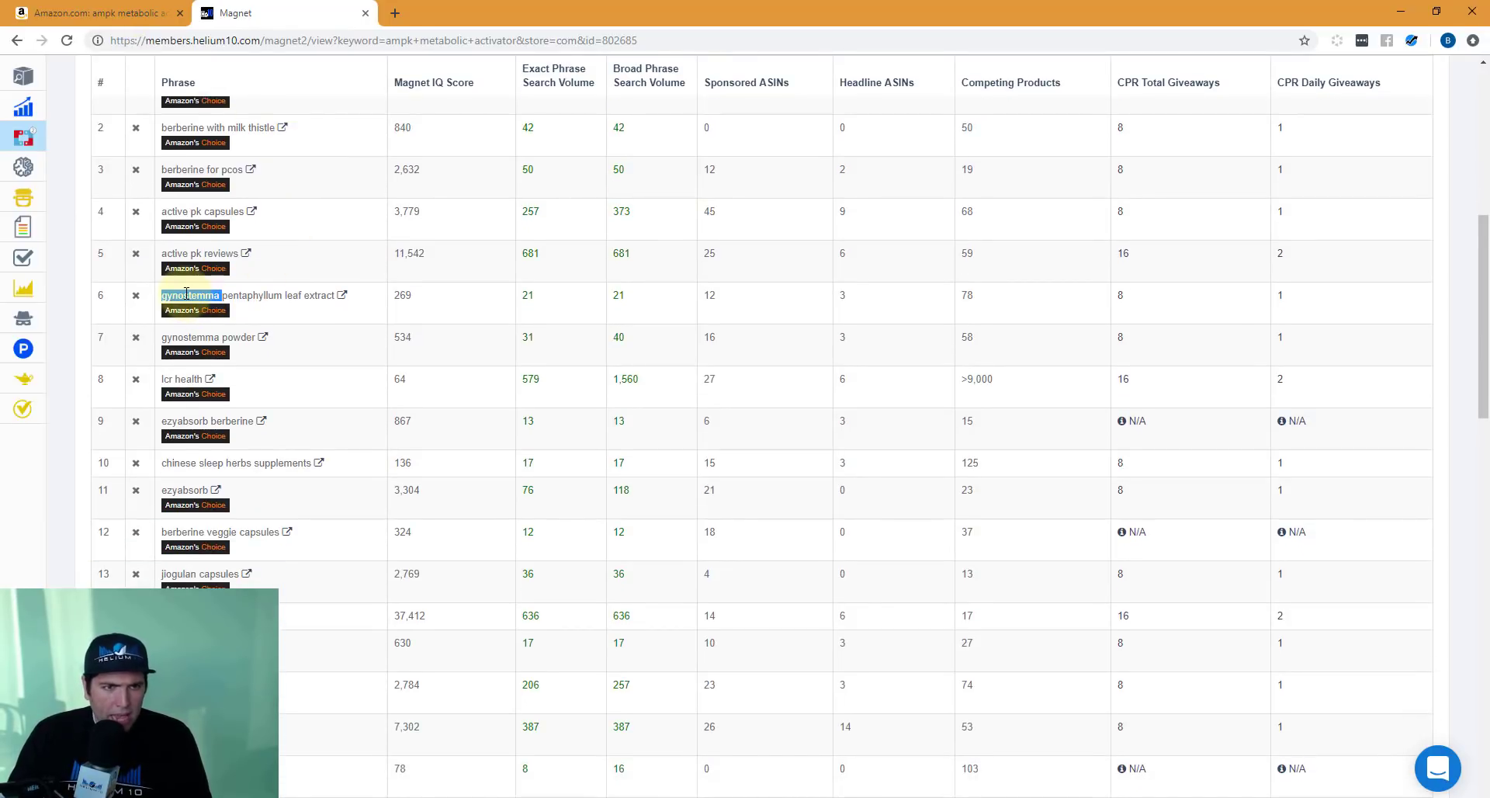
scroll(186, 293, "down", 1)
scroll(209, 287, "down", 1)
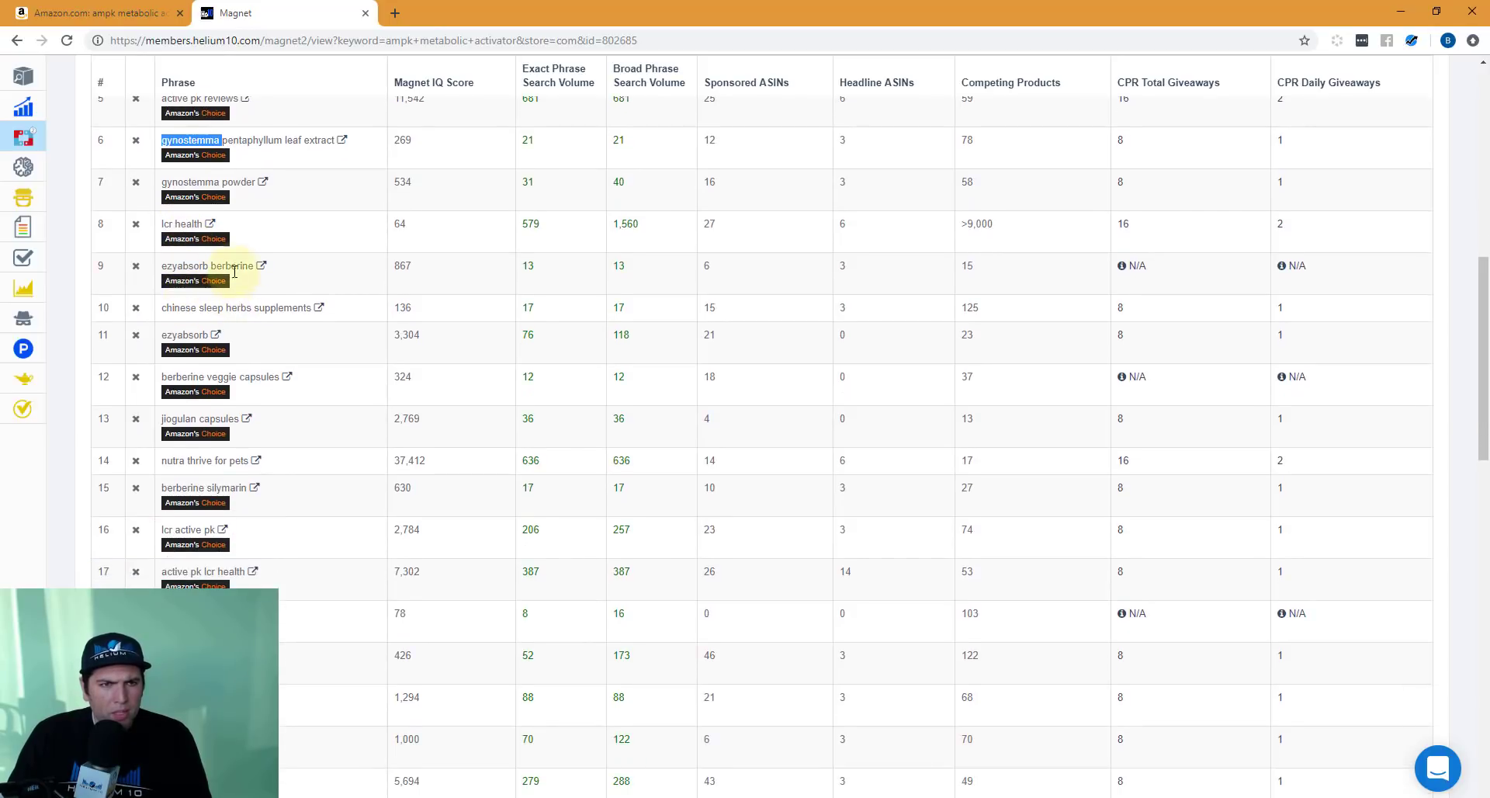
double_click(235, 266)
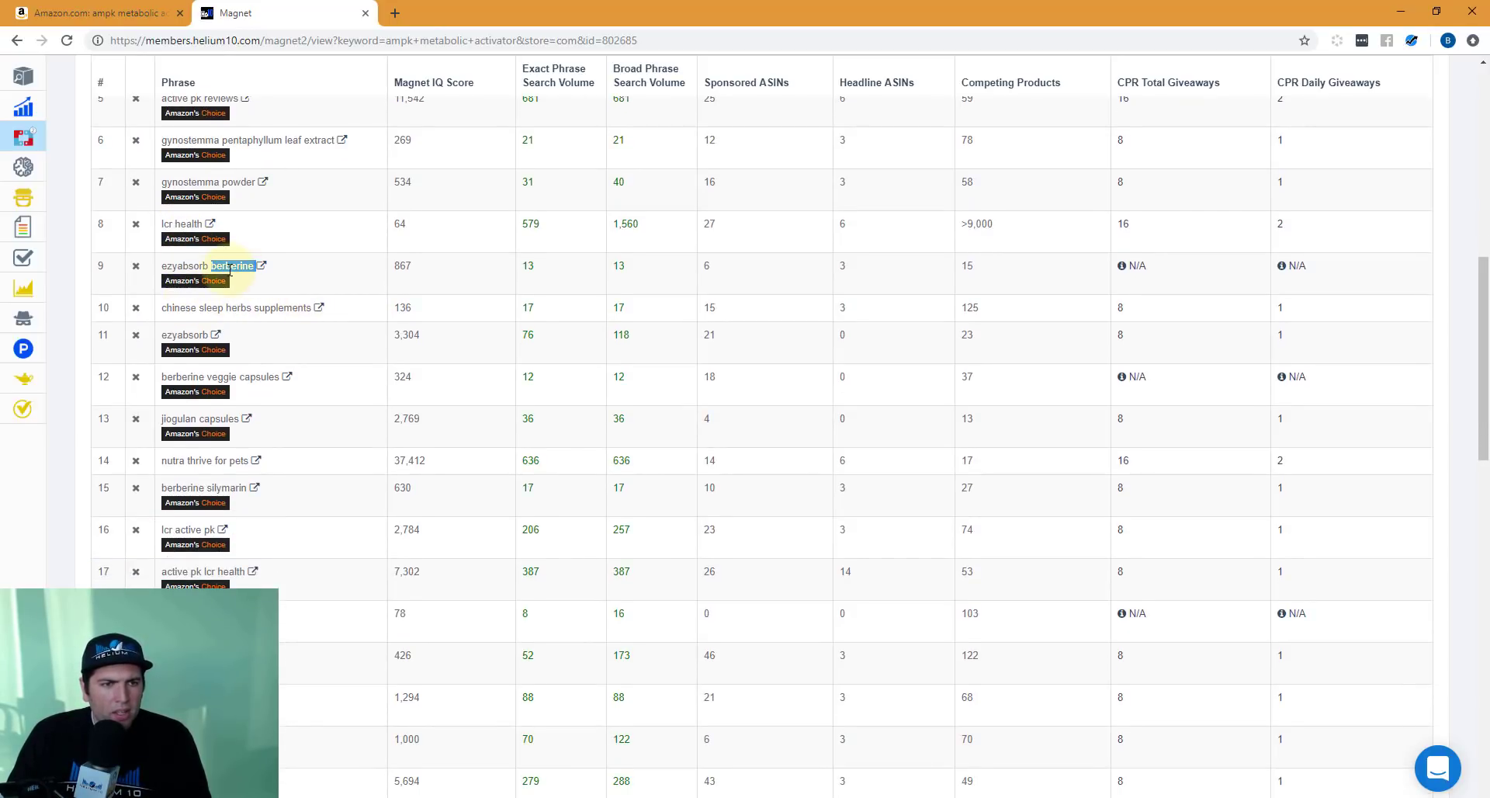
scroll(229, 269, "down", 1)
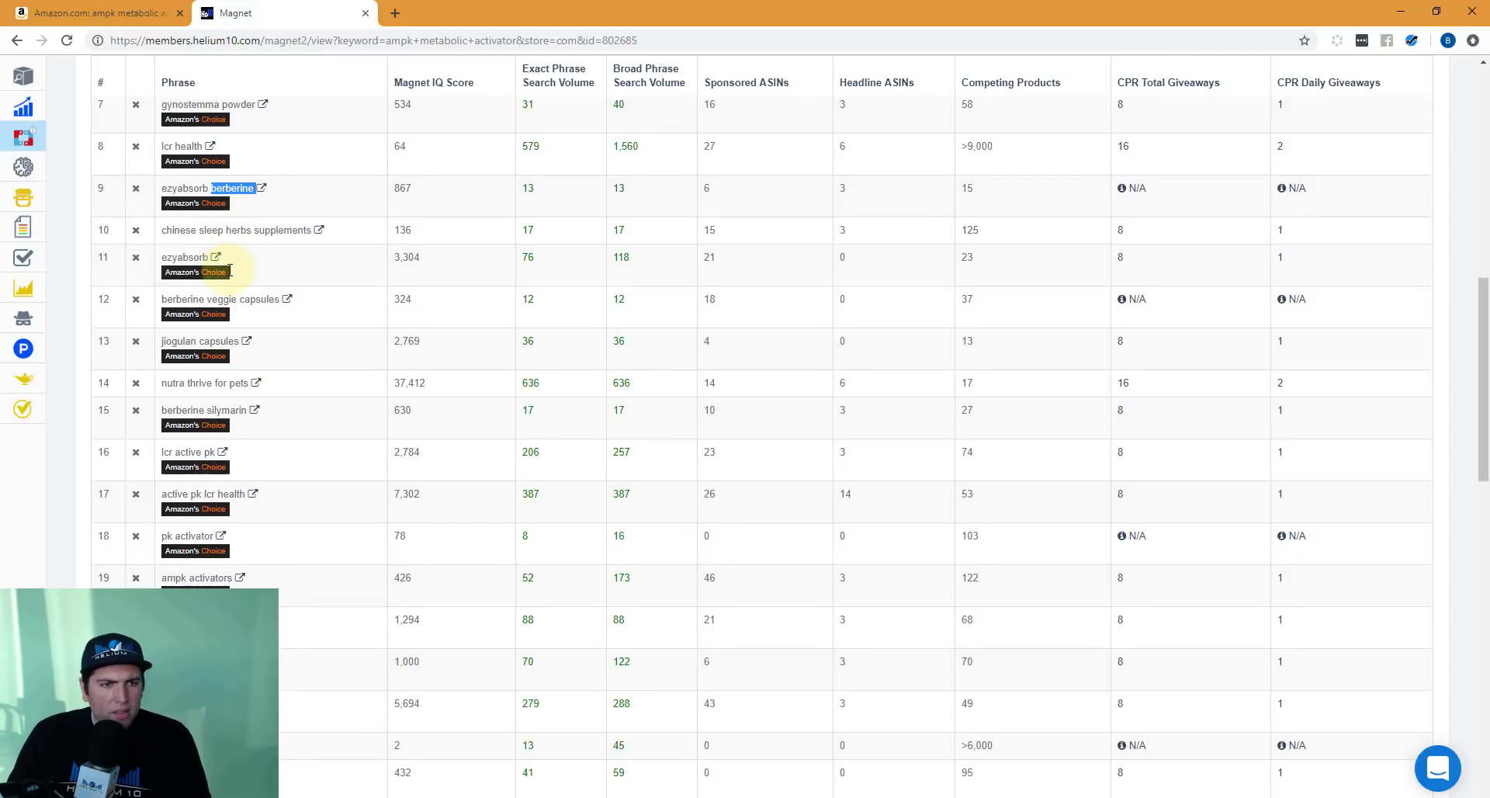
scroll(230, 269, "down", 2)
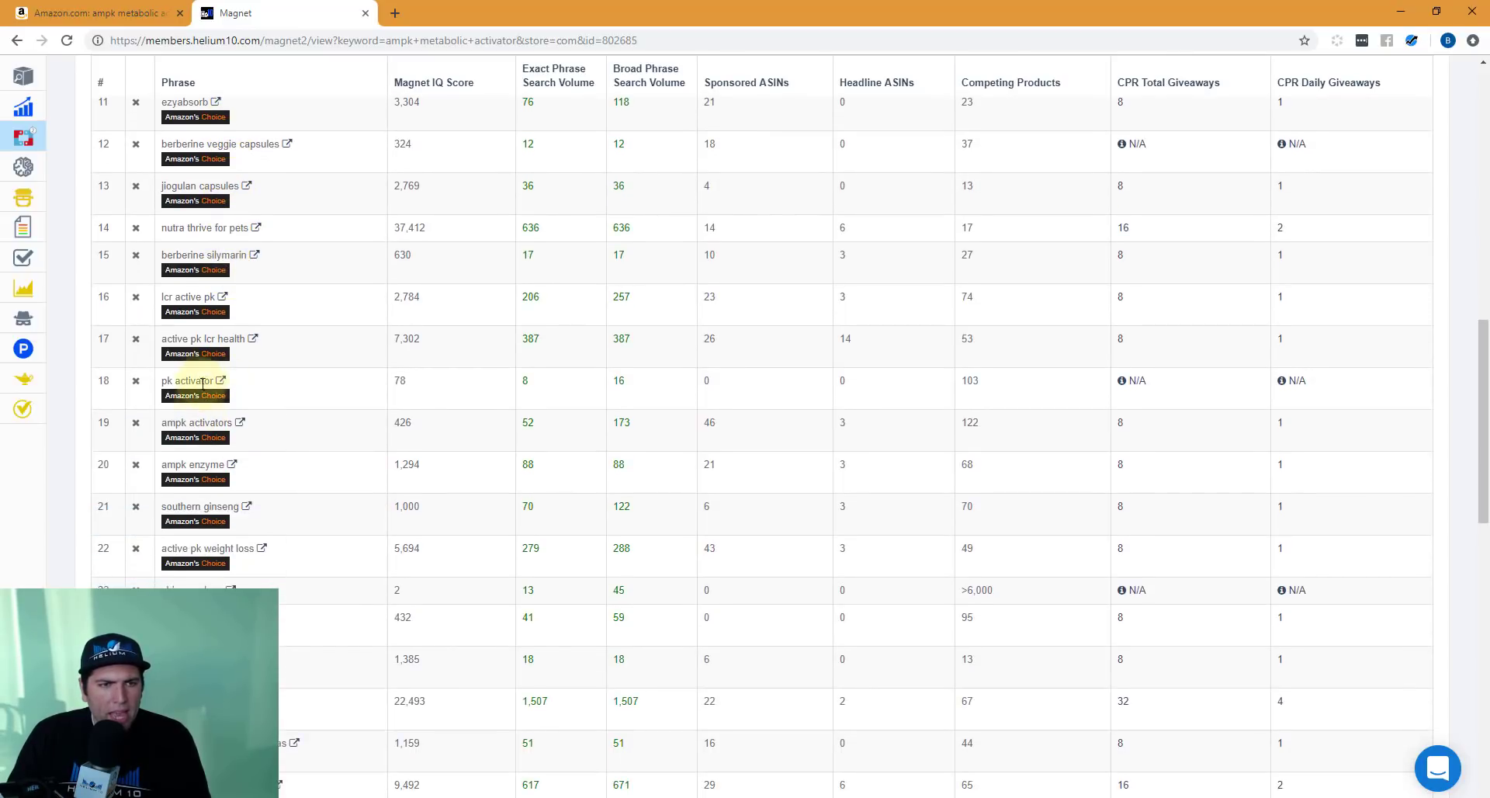
left_click_drag(175, 422, 231, 421)
scroll(230, 419, "down", 1)
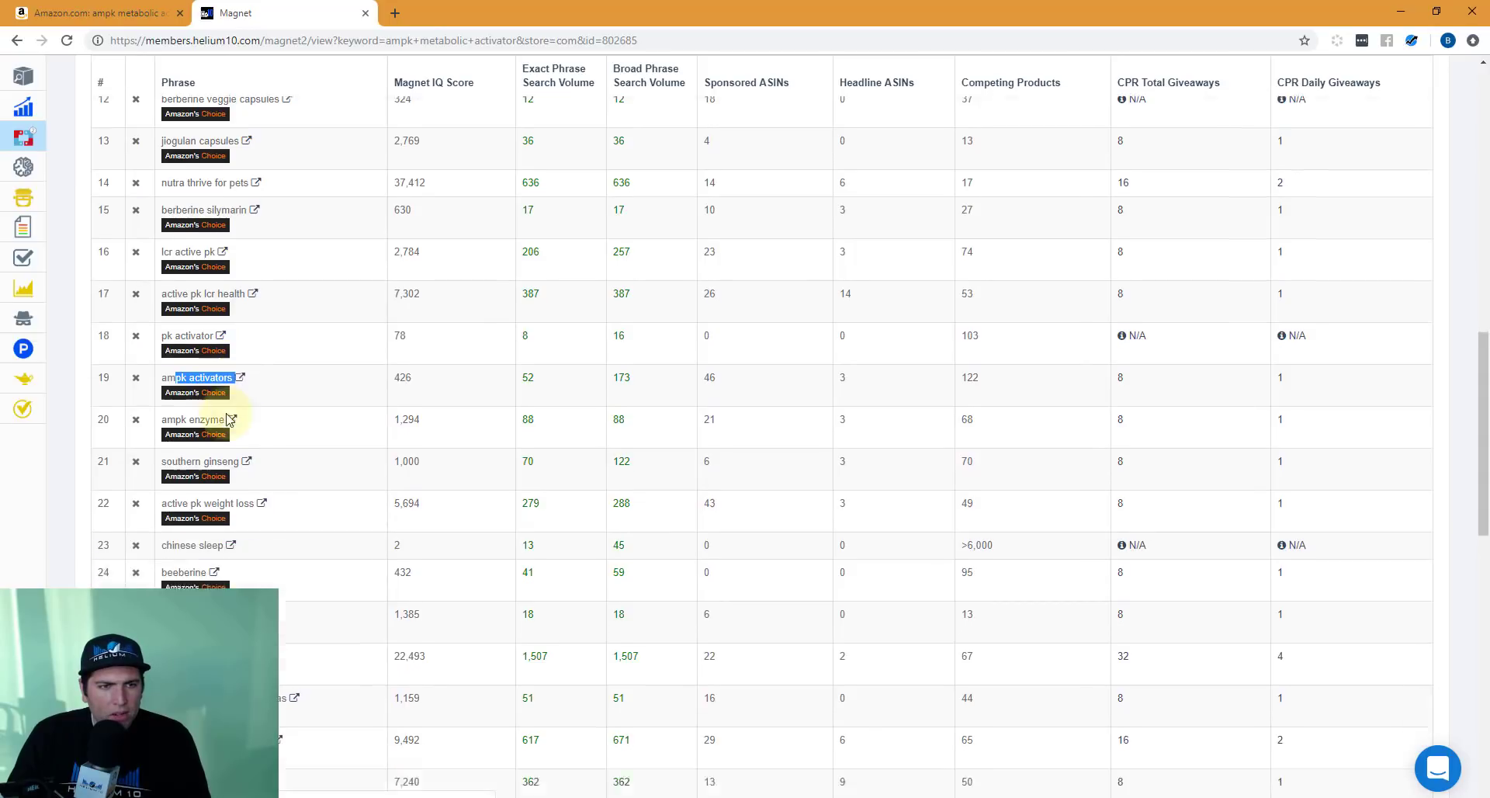
scroll(279, 388, "down", 2)
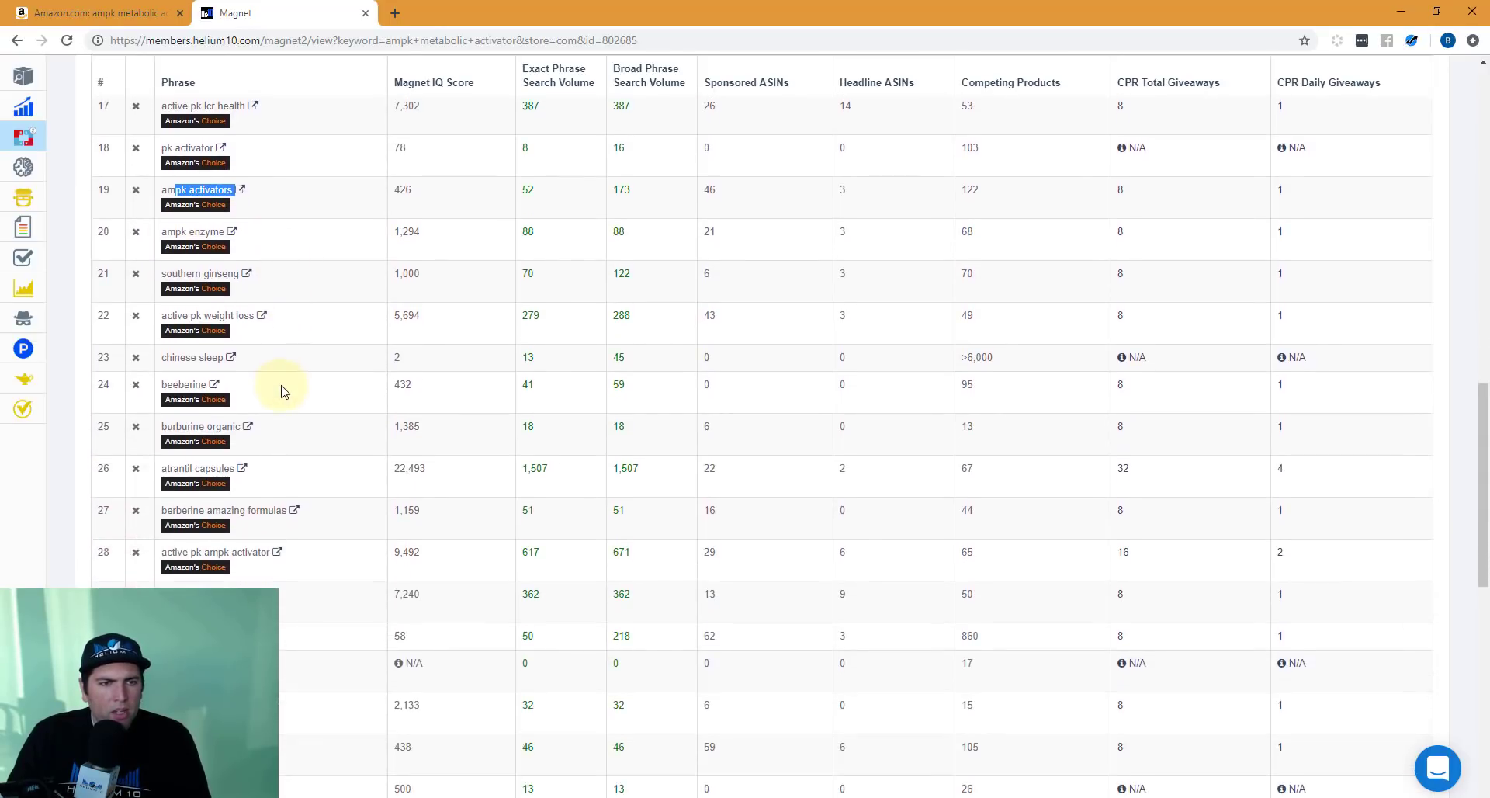
scroll(281, 390, "down", 2)
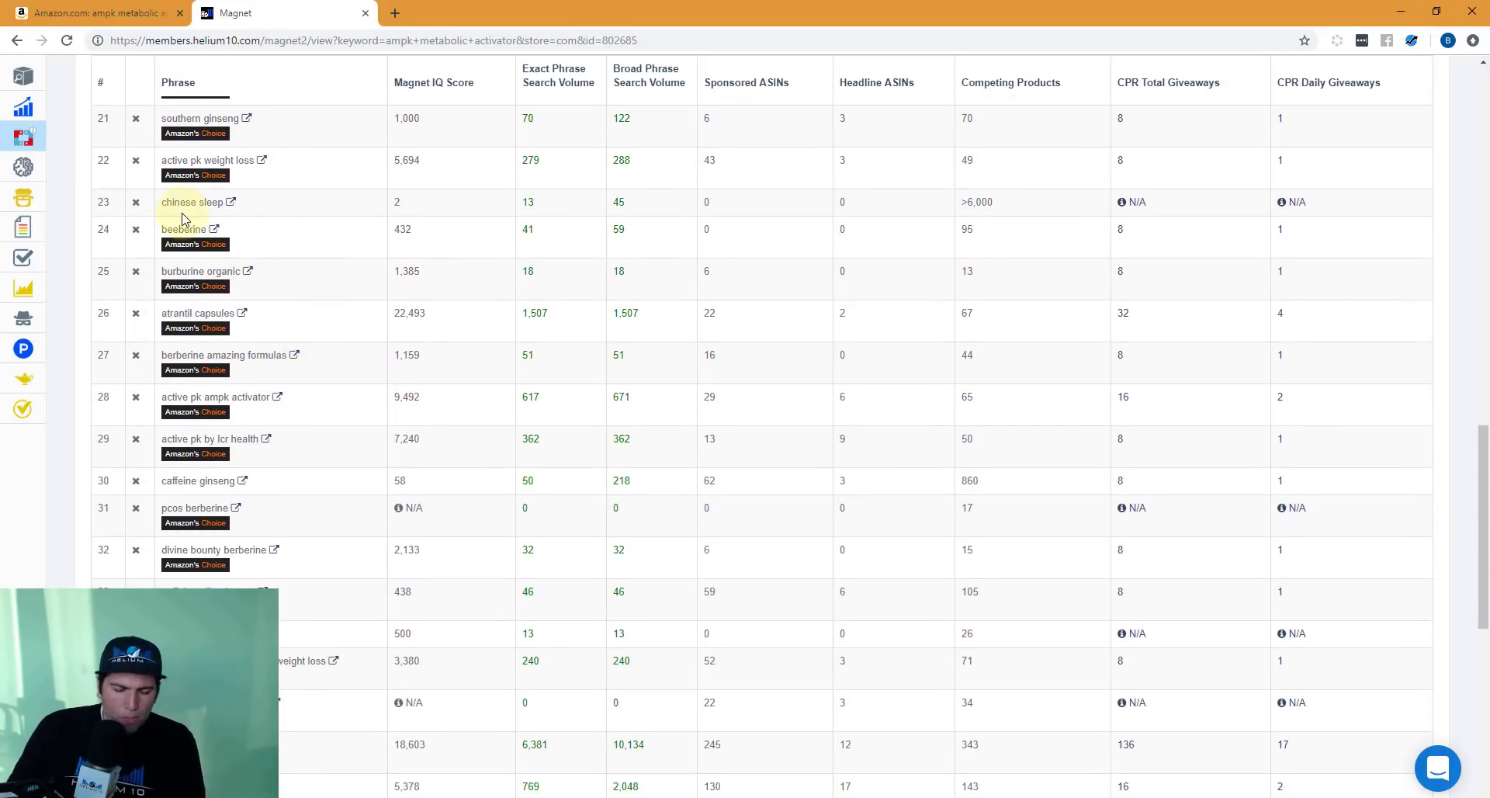
scroll(373, 323, "up", 15)
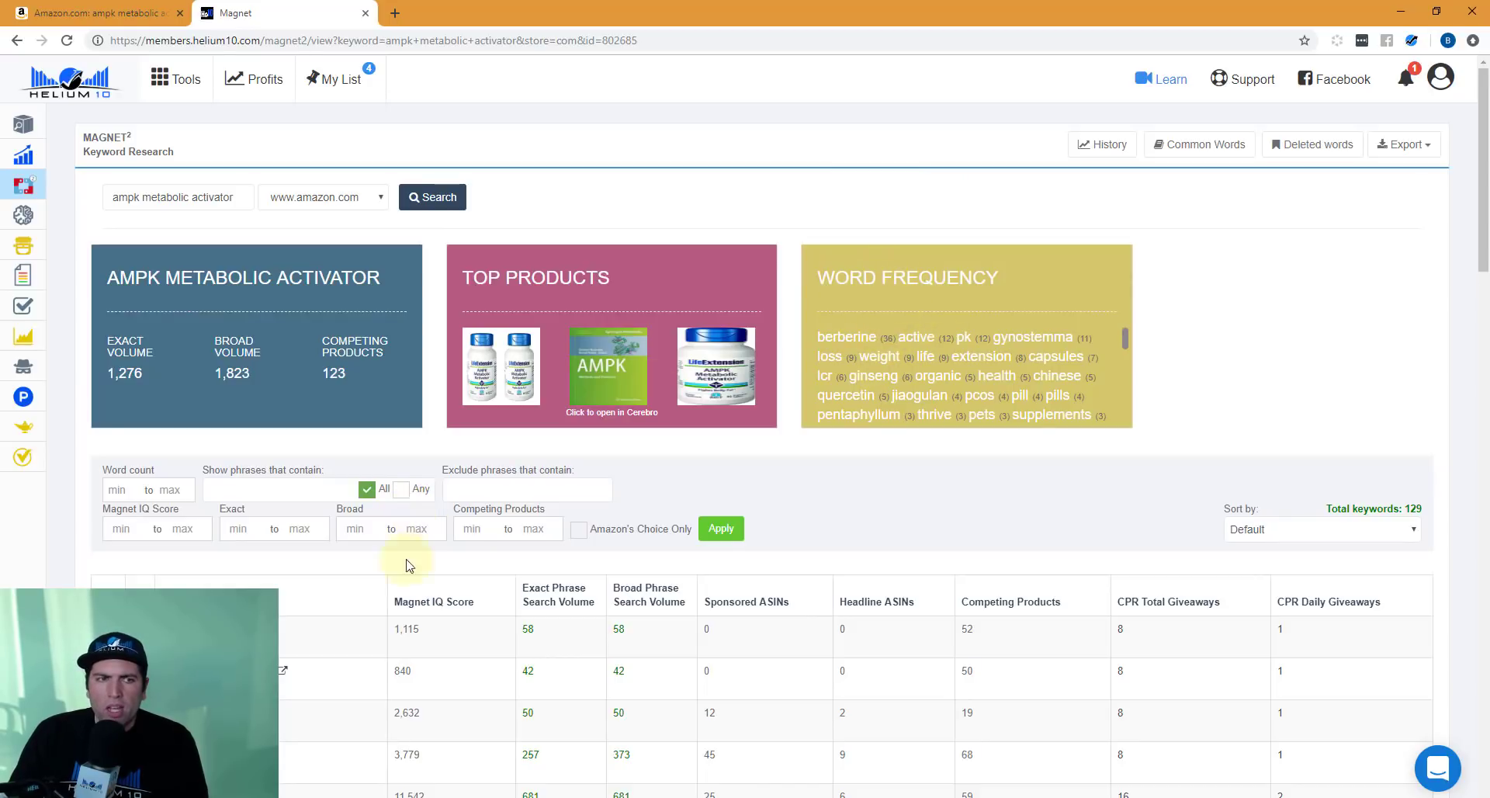
scroll(359, 602, "down", 4)
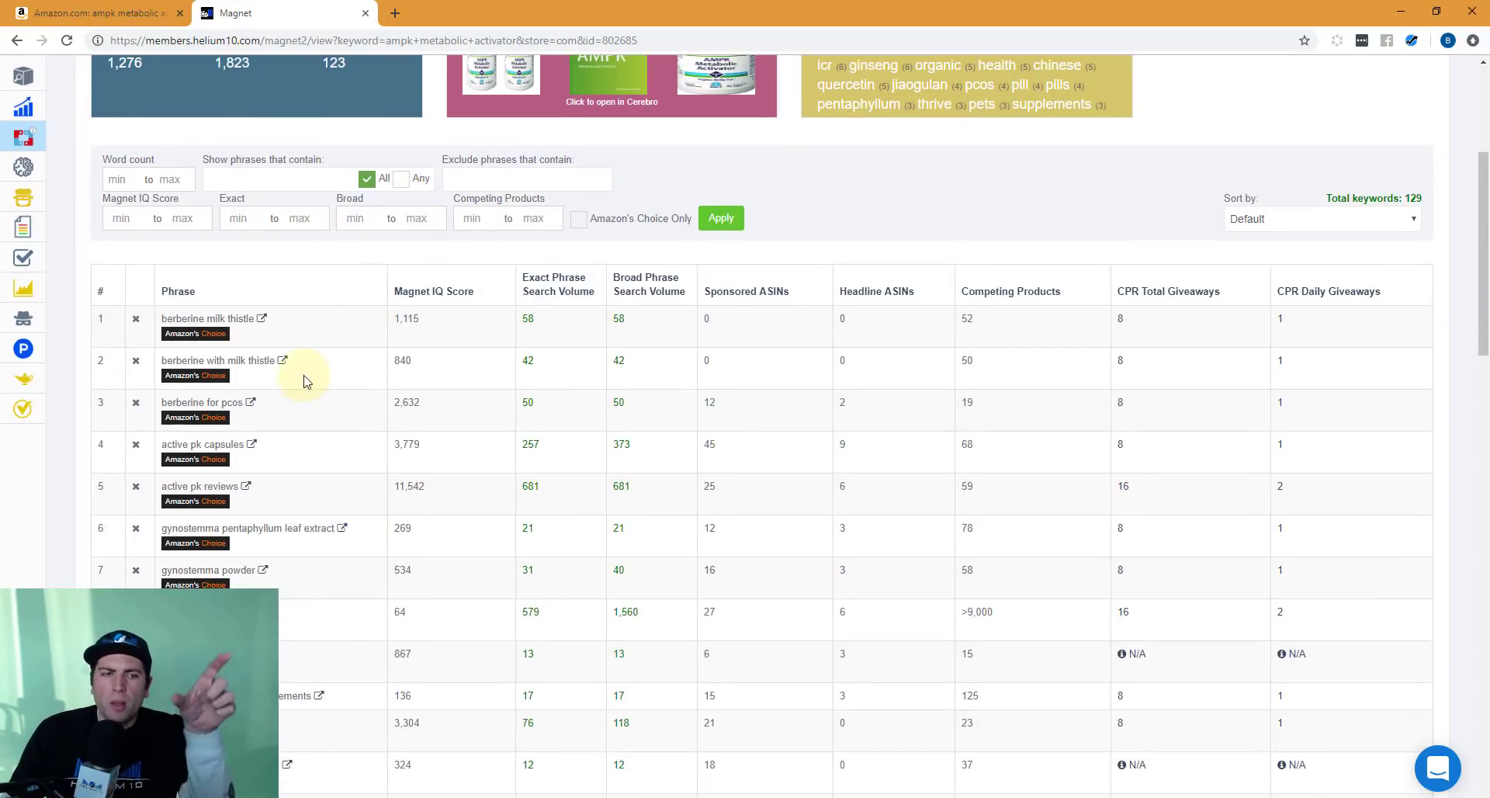
scroll(346, 373, "up", 4)
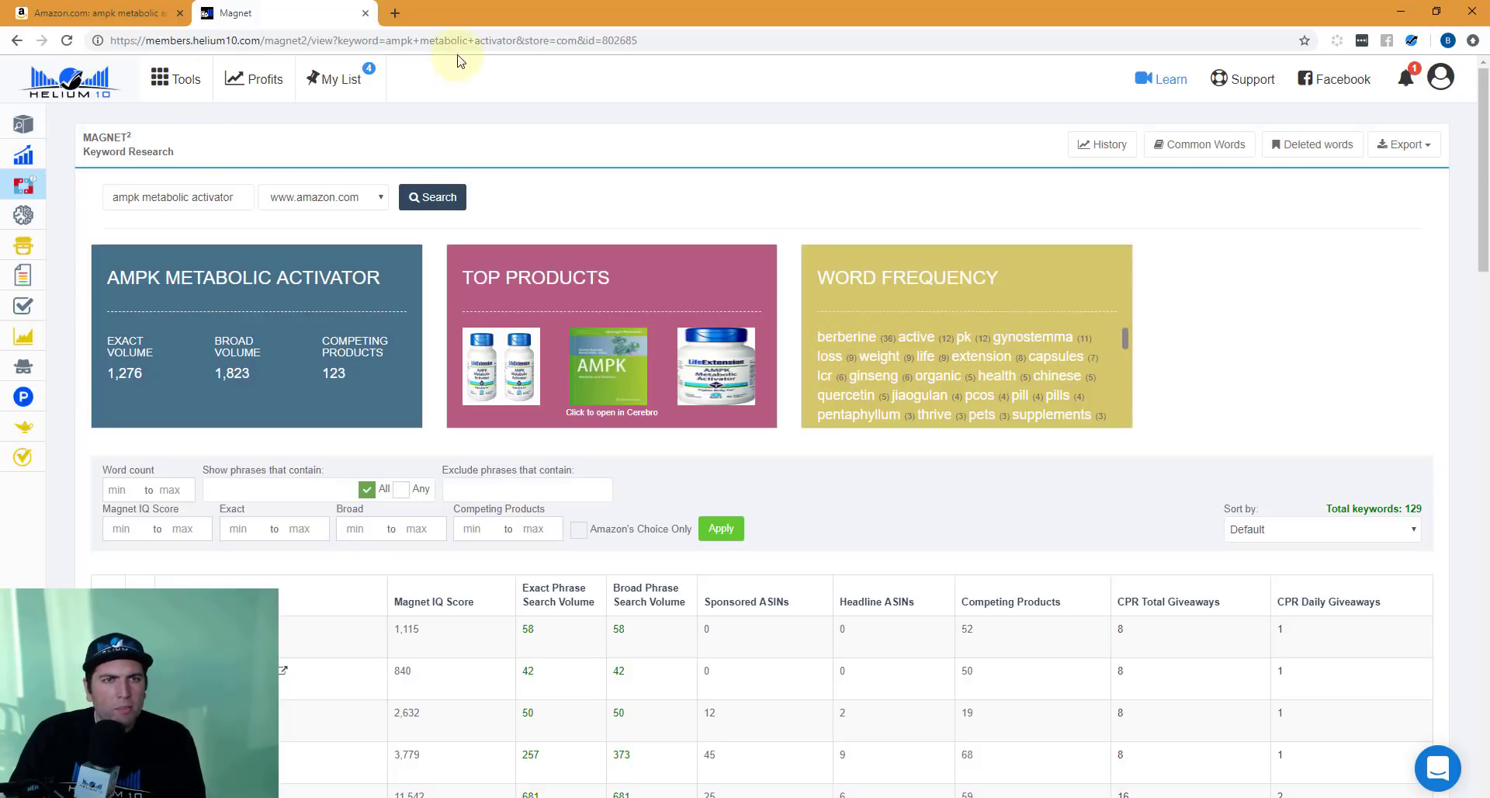
Step: Open Amazon in a new browser tab and search for the suggested term "berberine"
left_click(395, 13)
type("a")
key("Return")
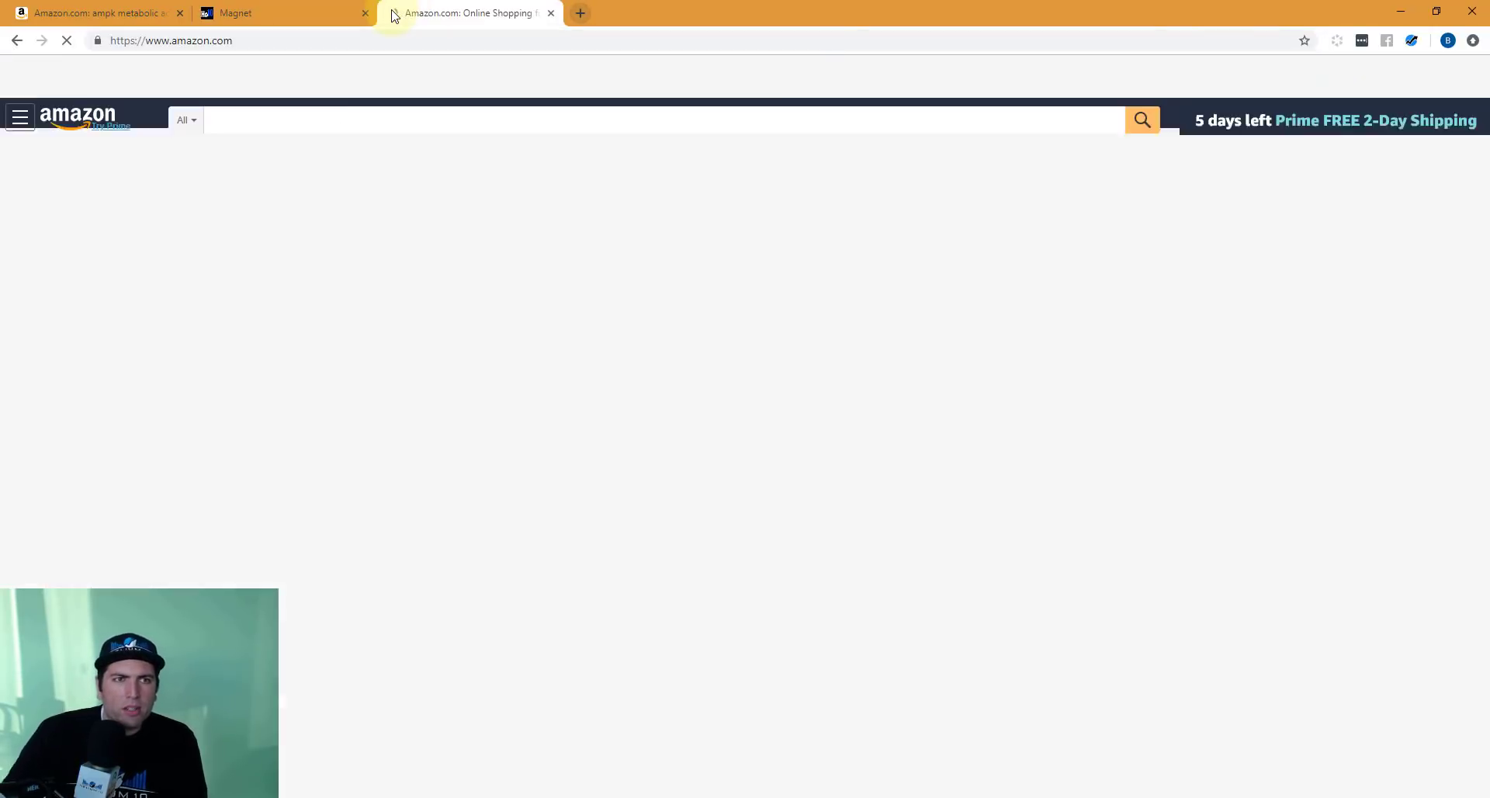
left_click(406, 127)
type("berb")
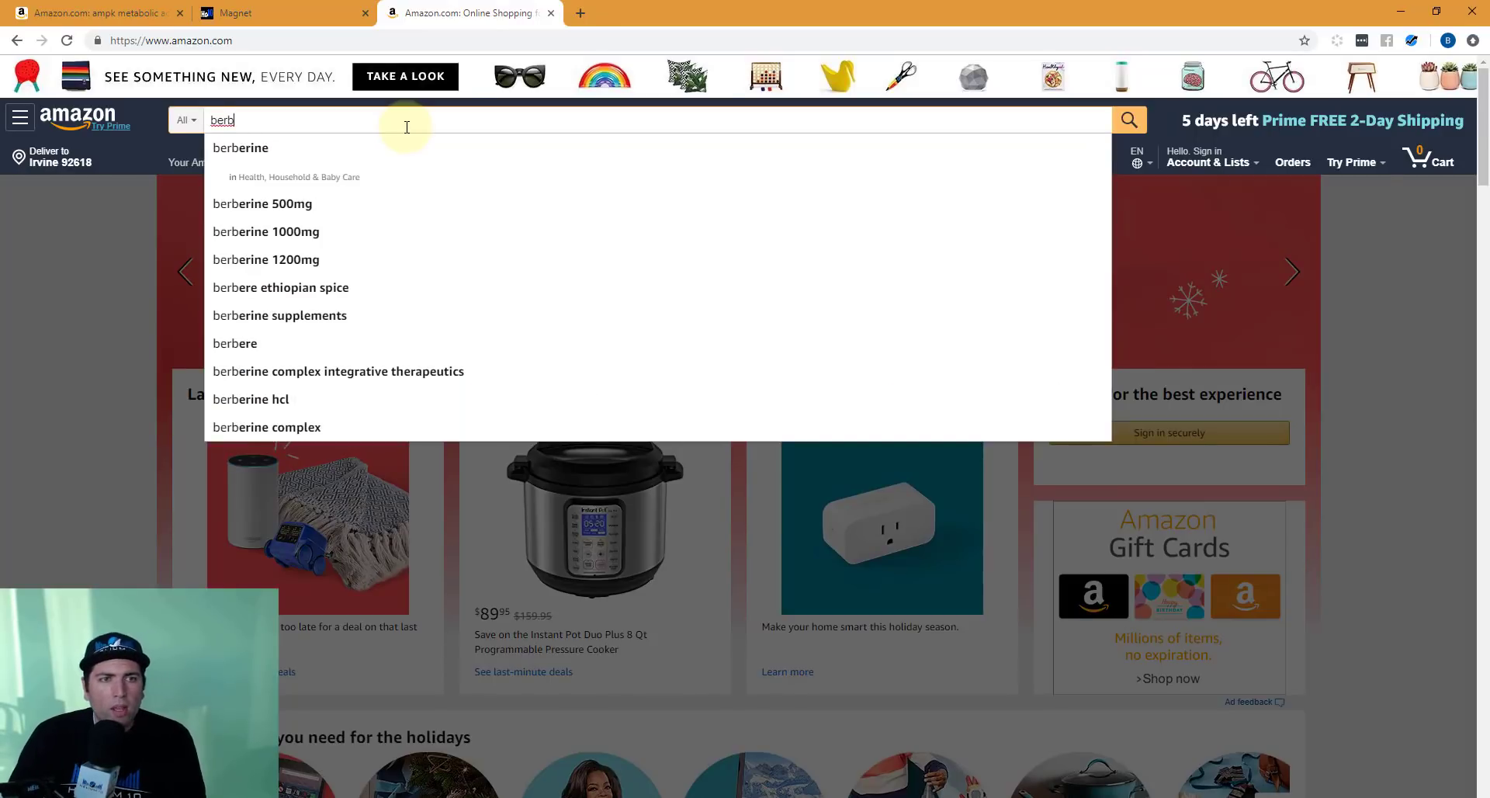
left_click(258, 147)
Step: Check Magnet's suggested phrases, then return to the "ampk metabolic activator" Amazon results and compare the Life Extension, Luz and Jiaogulan listings
left_click(246, 14)
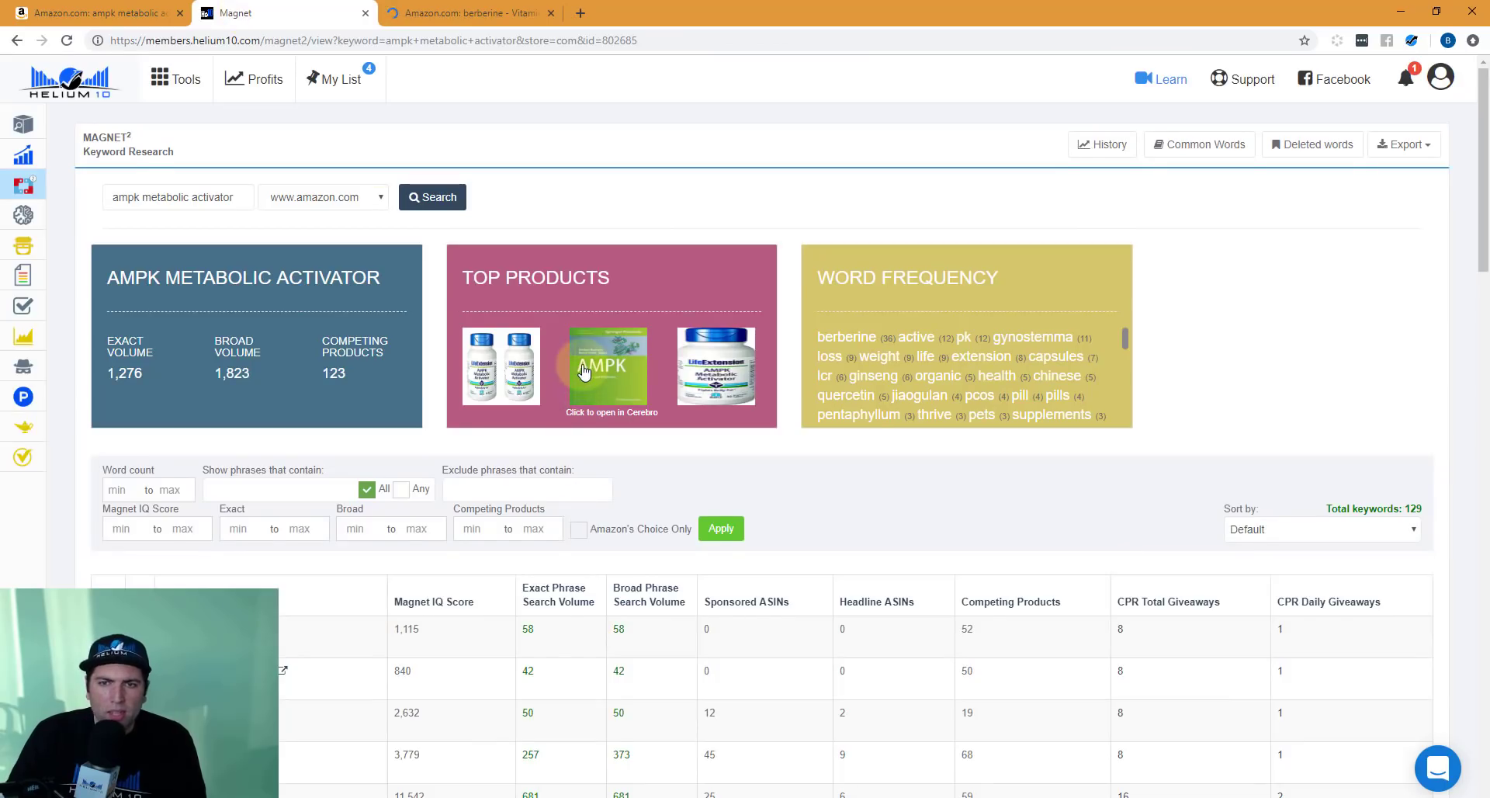
scroll(583, 371, "down", 5)
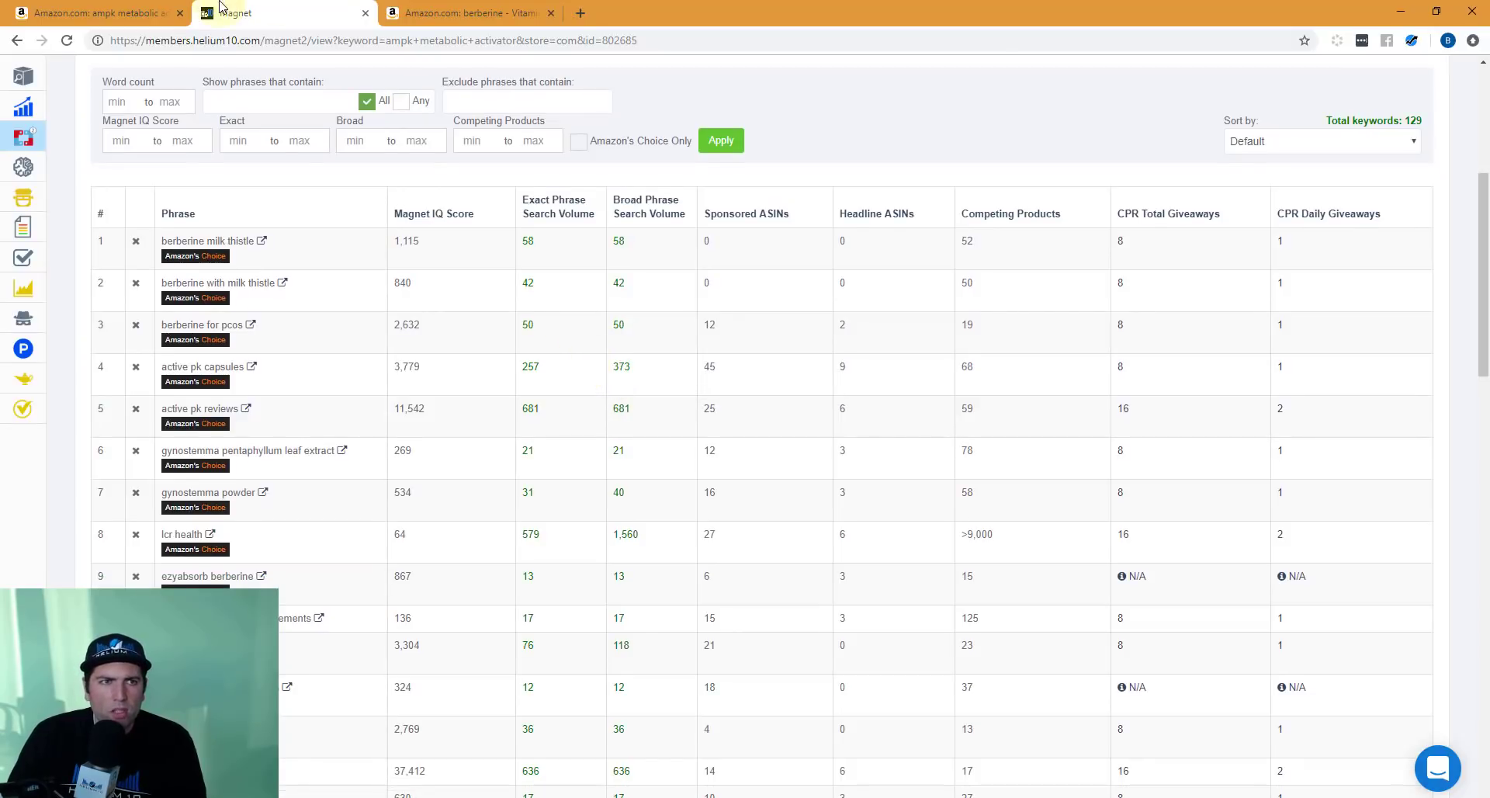
left_click(109, 13)
scroll(371, 360, "up", 6)
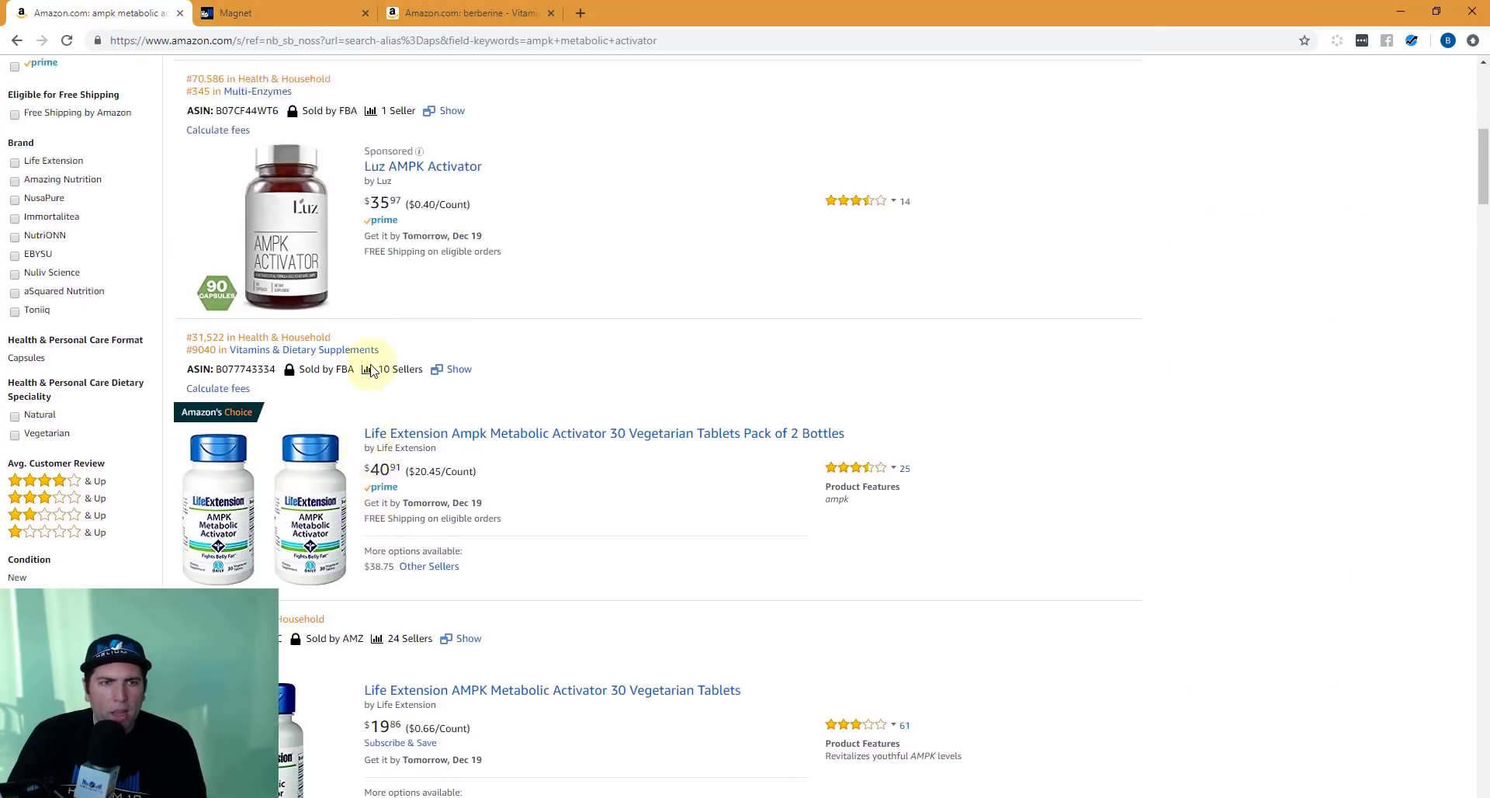
scroll(371, 370, "down", 15)
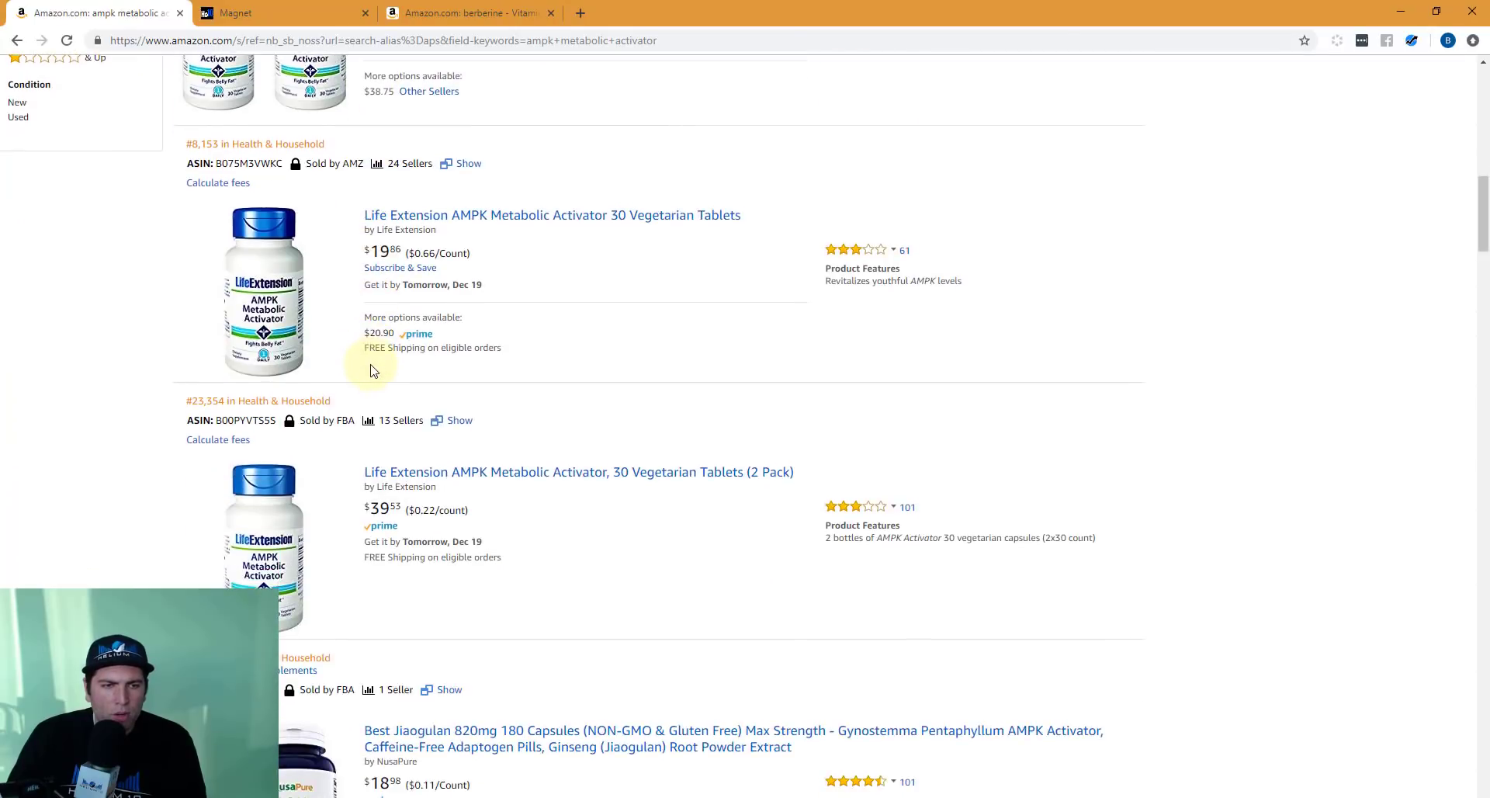
scroll(371, 370, "up", 1)
scroll(371, 370, "up", 14)
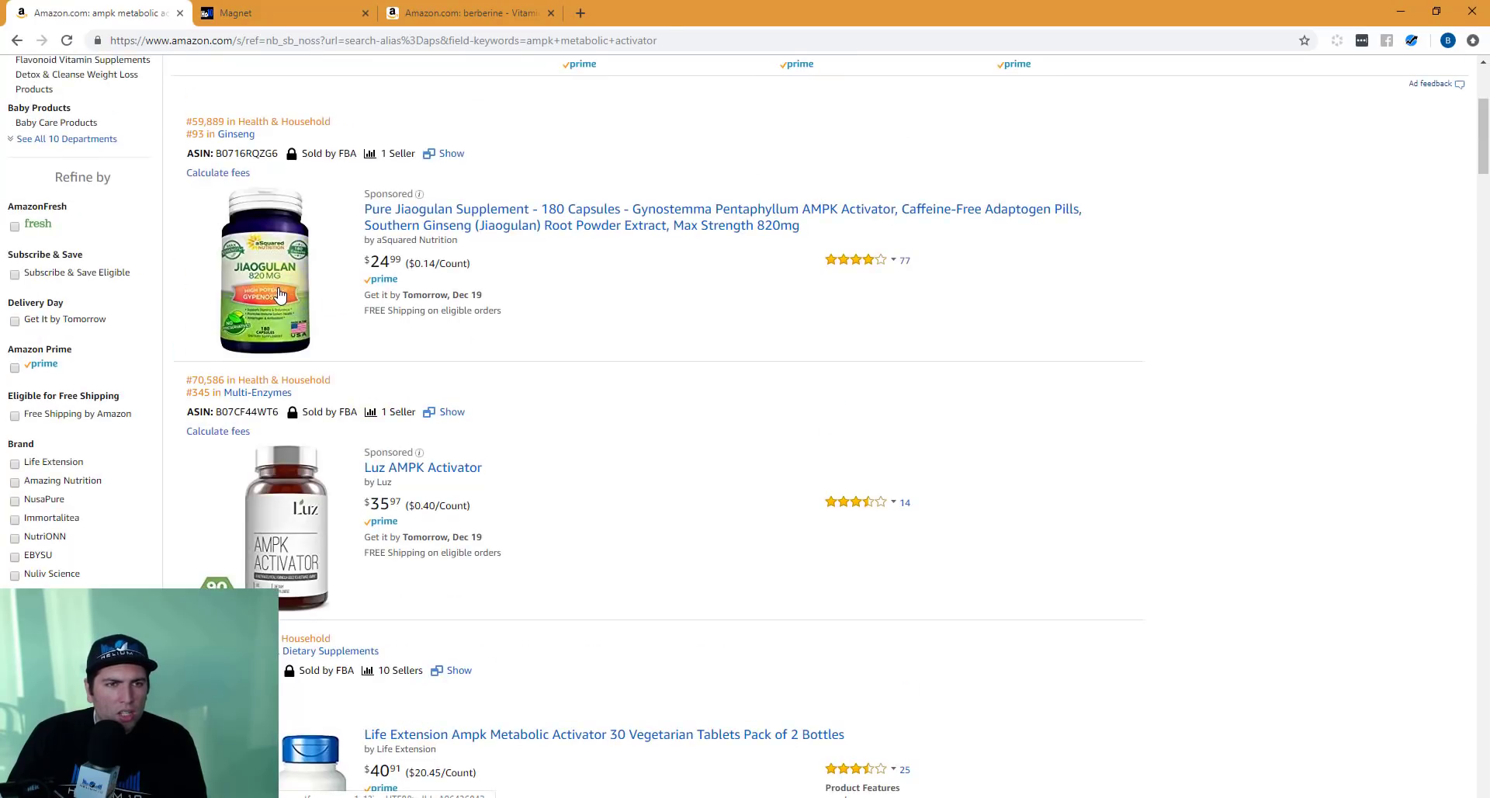
scroll(316, 332, "down", 14)
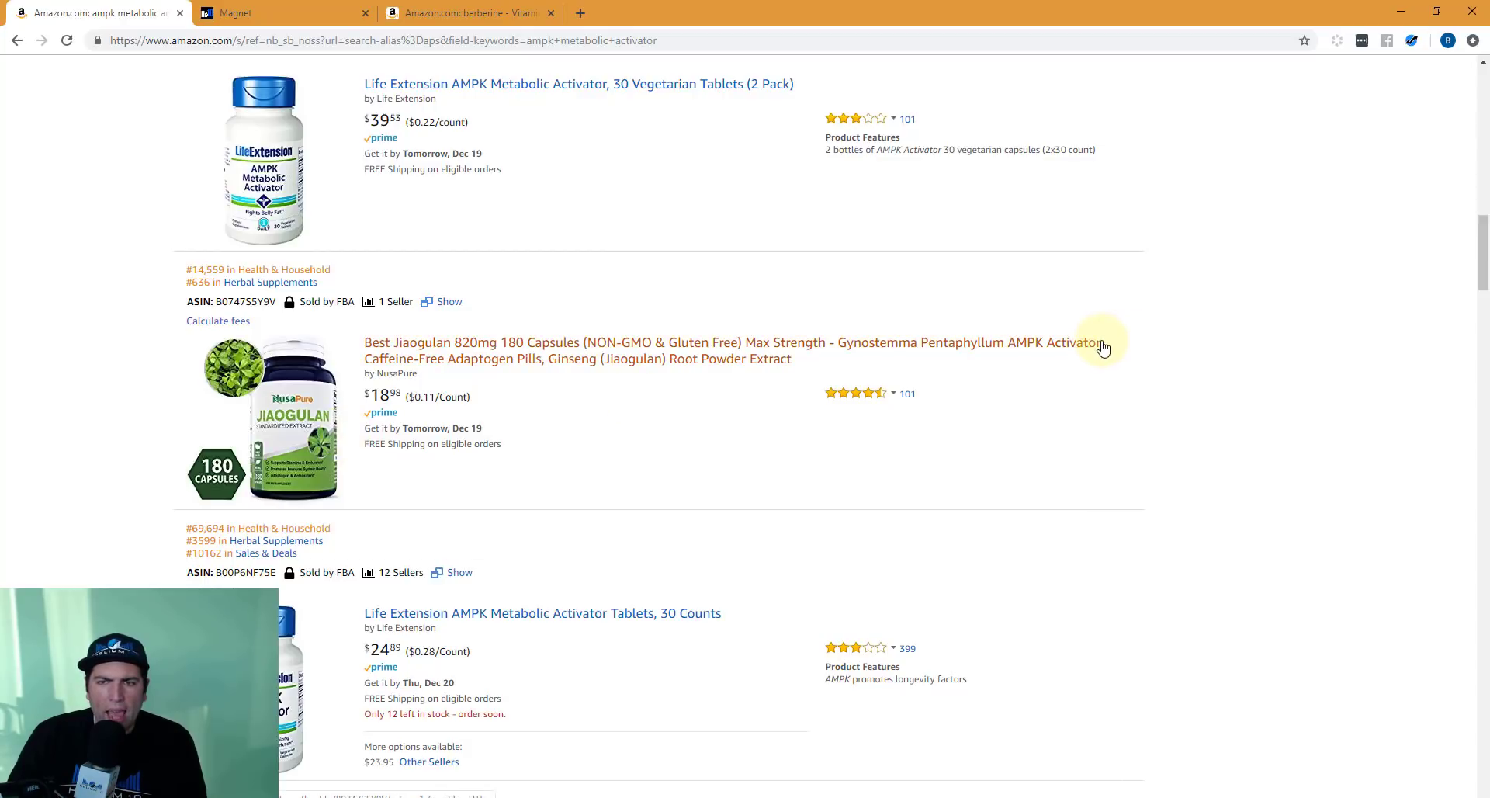
left_click_drag(1113, 350, 1011, 359)
left_click(1040, 399)
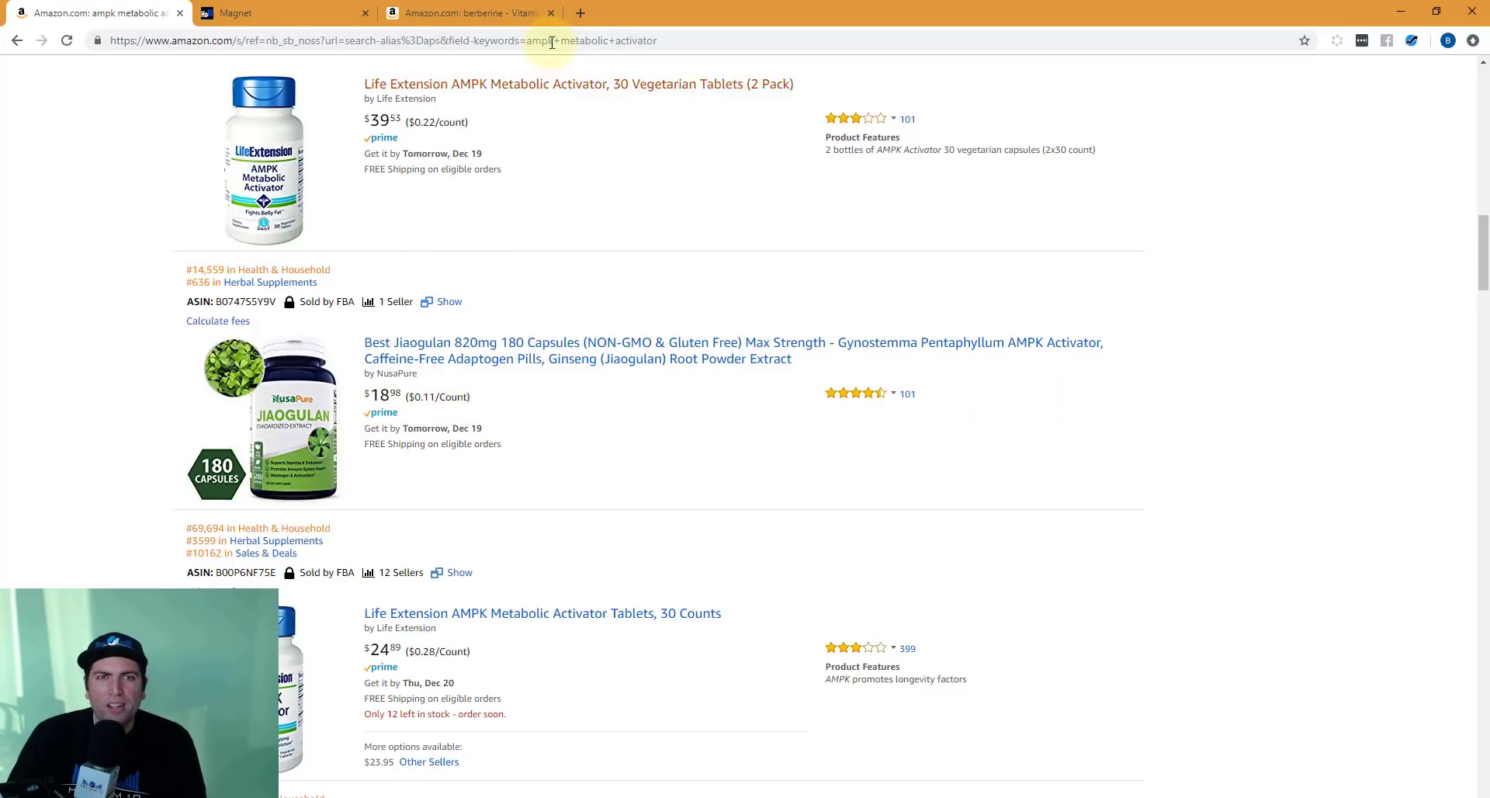
Step: Open Amazon in a new browser tab, search for "jiaogulan" and look over the resulting listings
left_click(580, 13)
type("a")
key("Return")
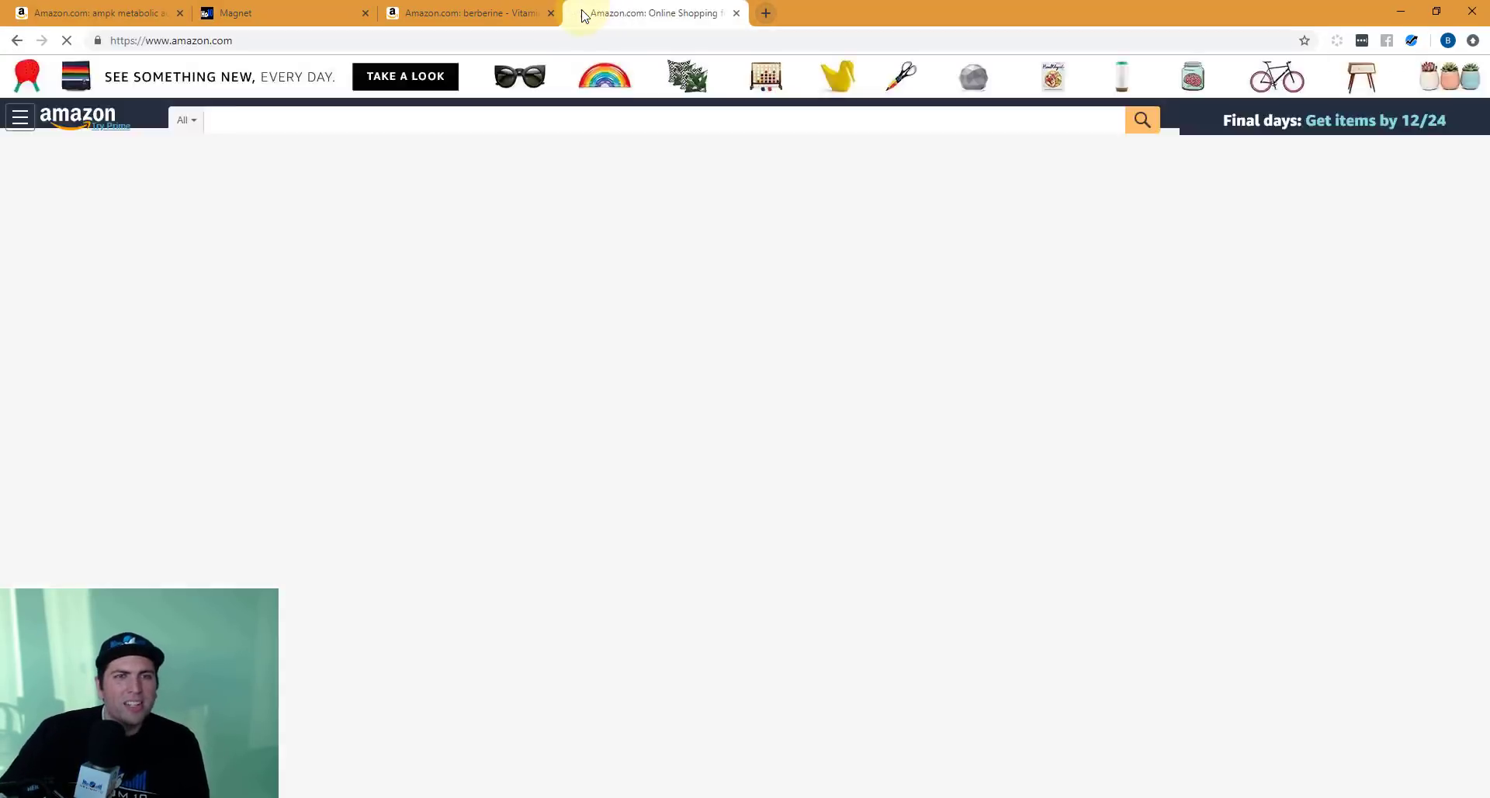
left_click(463, 15)
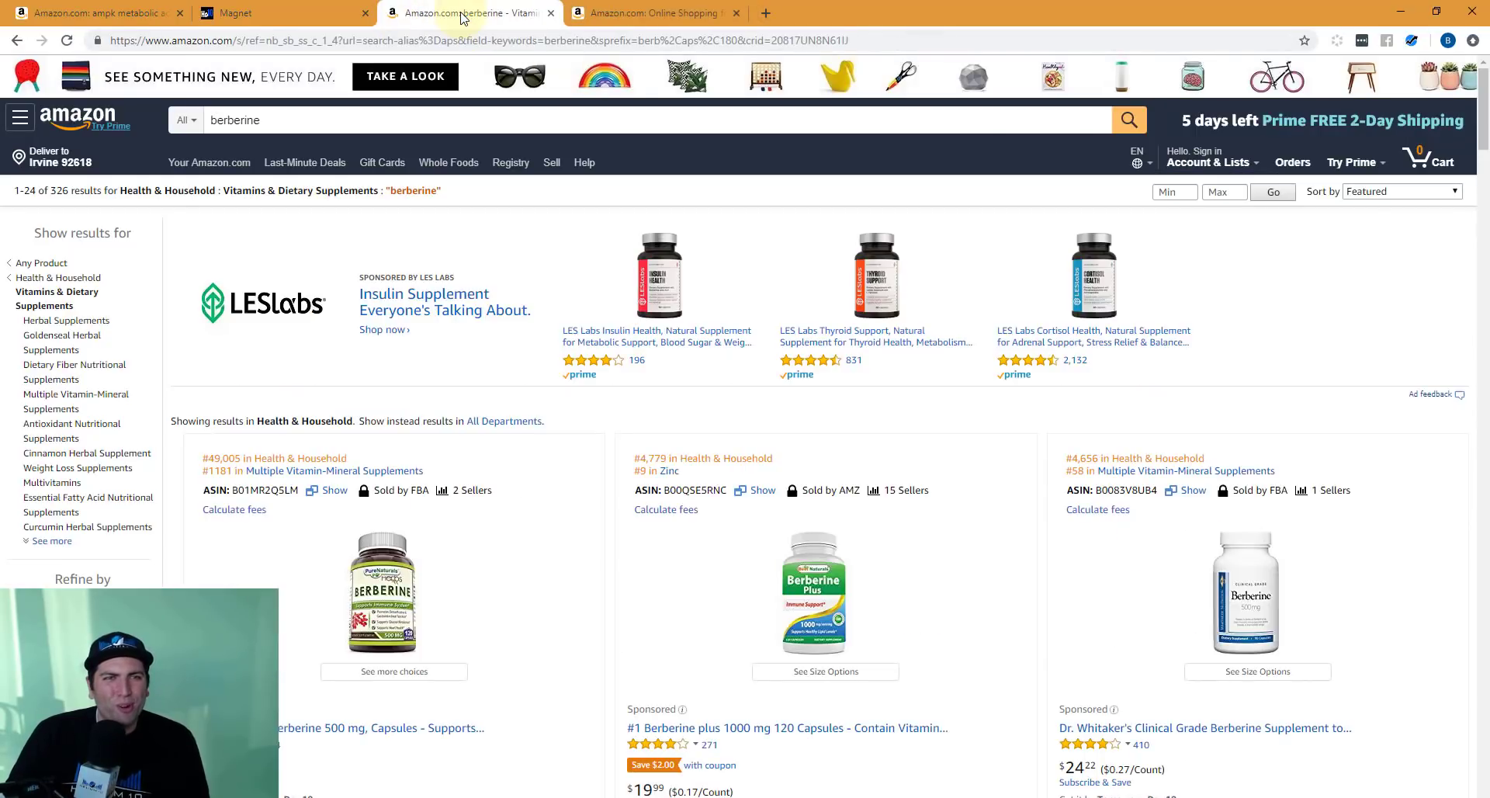
left_click(113, 13)
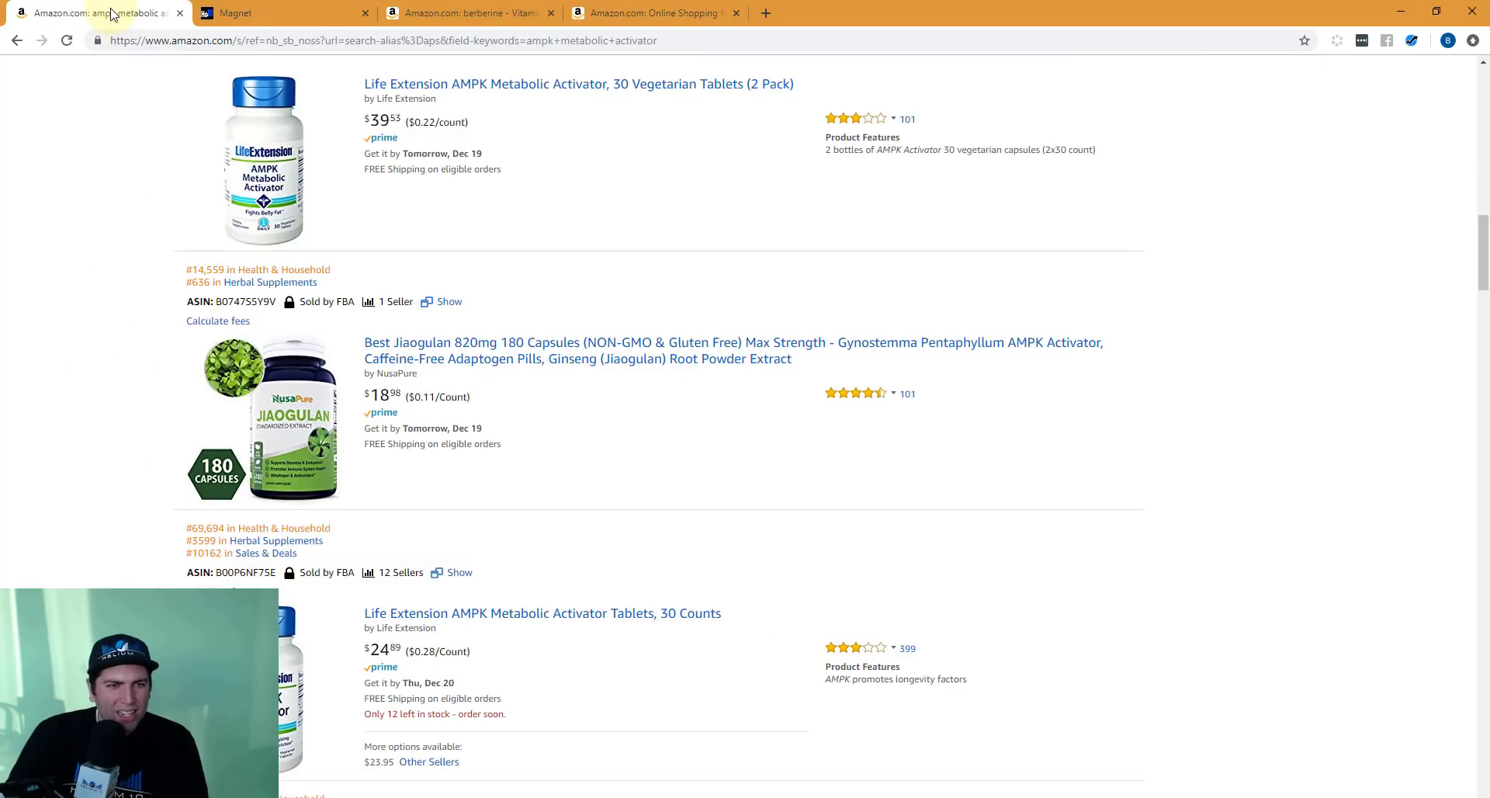
left_click(652, 13)
left_click(499, 122)
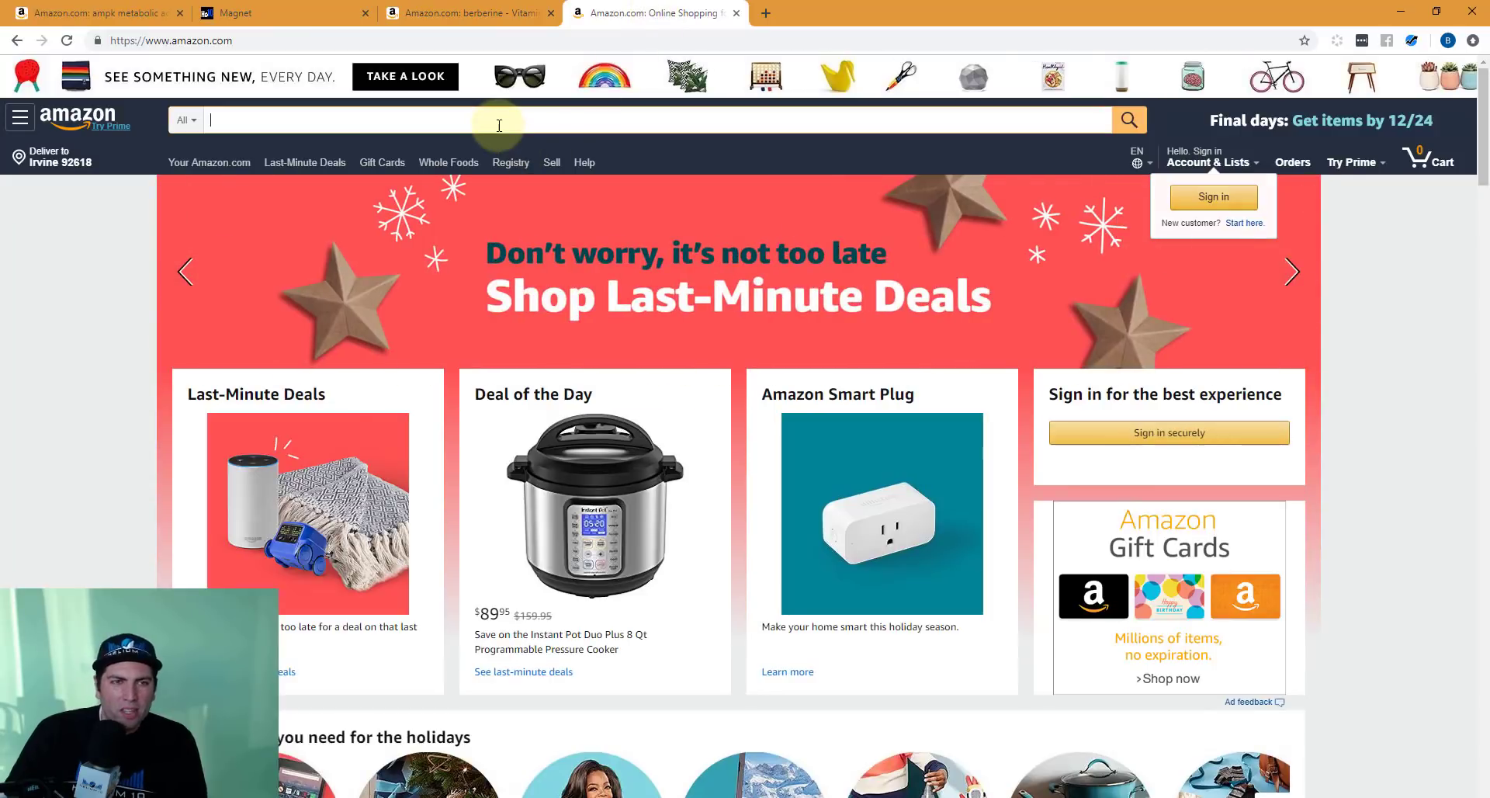
type("jiaogulan")
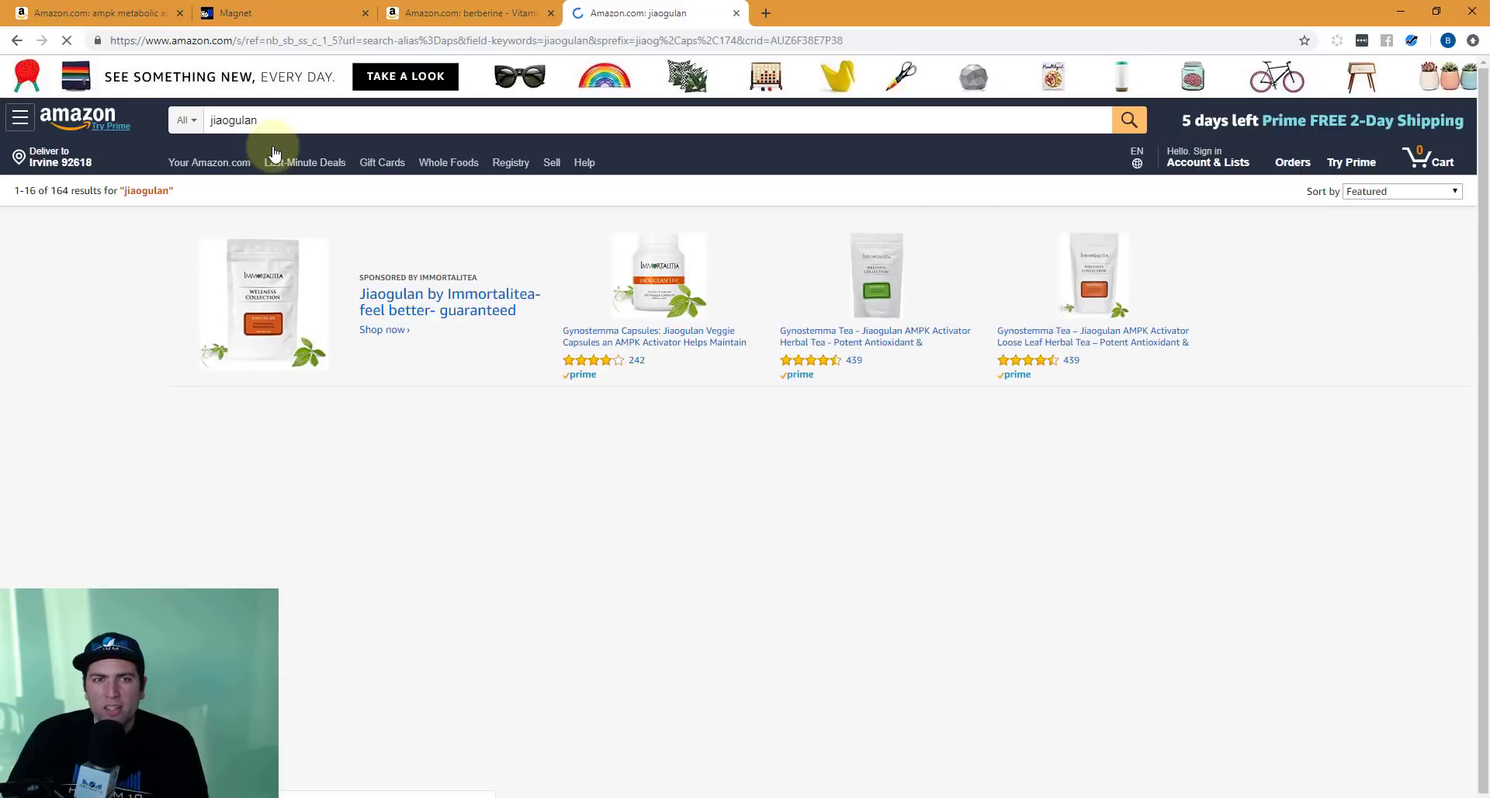
scroll(273, 152, "down", 4)
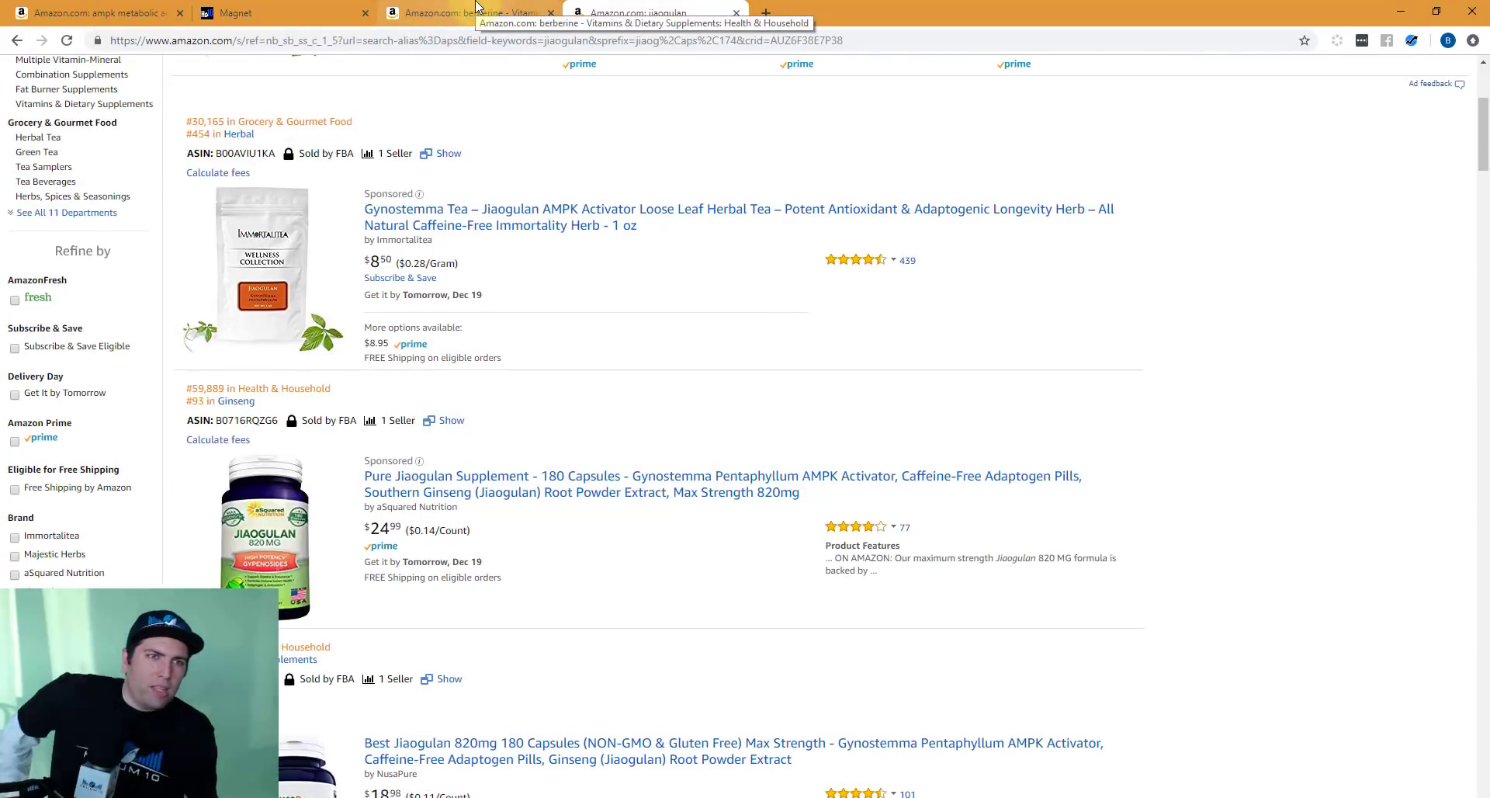
Step: Switch back to Magnet and examine the suggested phrases from "berberine silymarin" to "pure berberine complex"
left_click(301, 11)
scroll(456, 243, "down", 9)
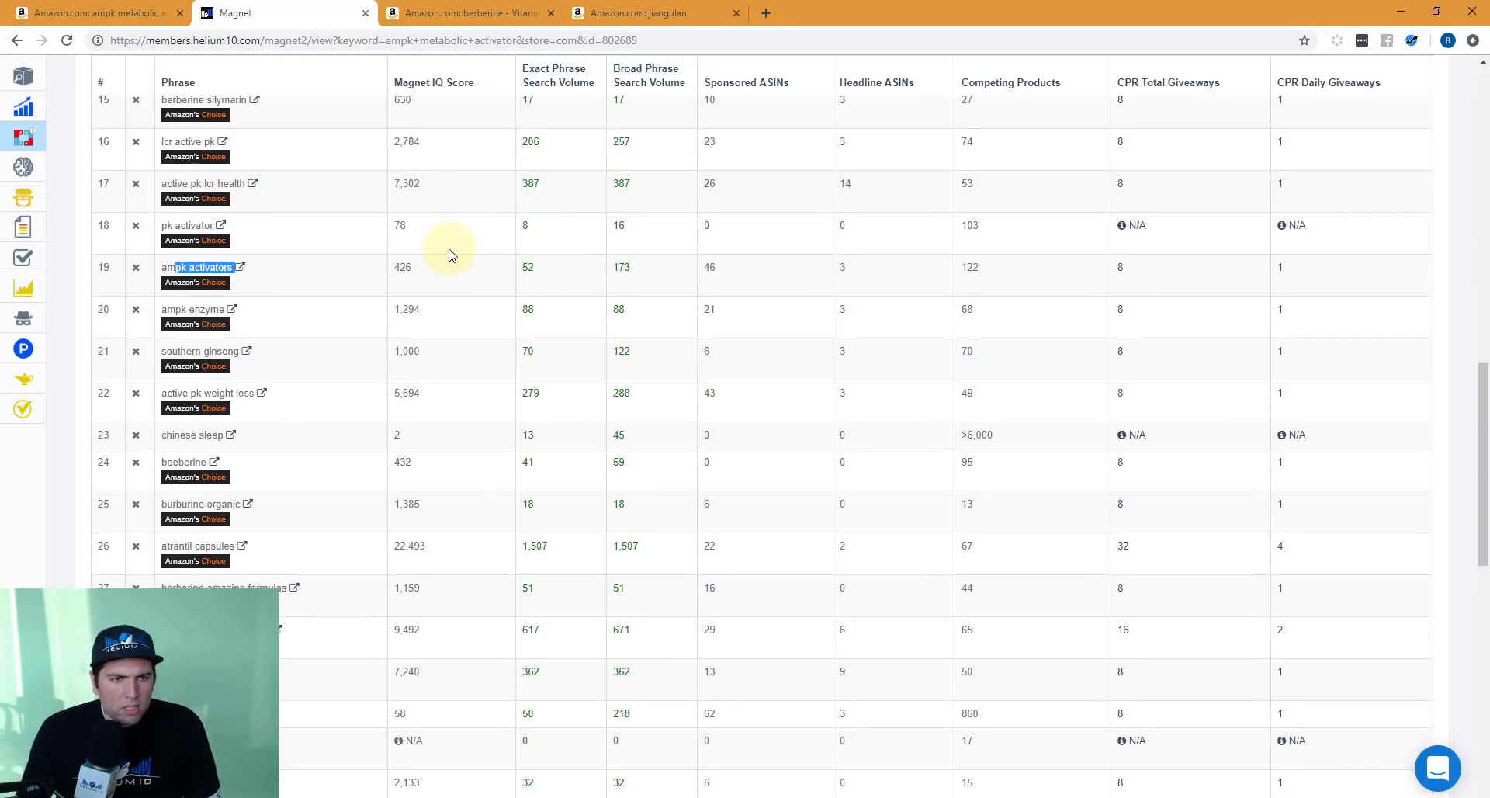
scroll(451, 254, "down", 3)
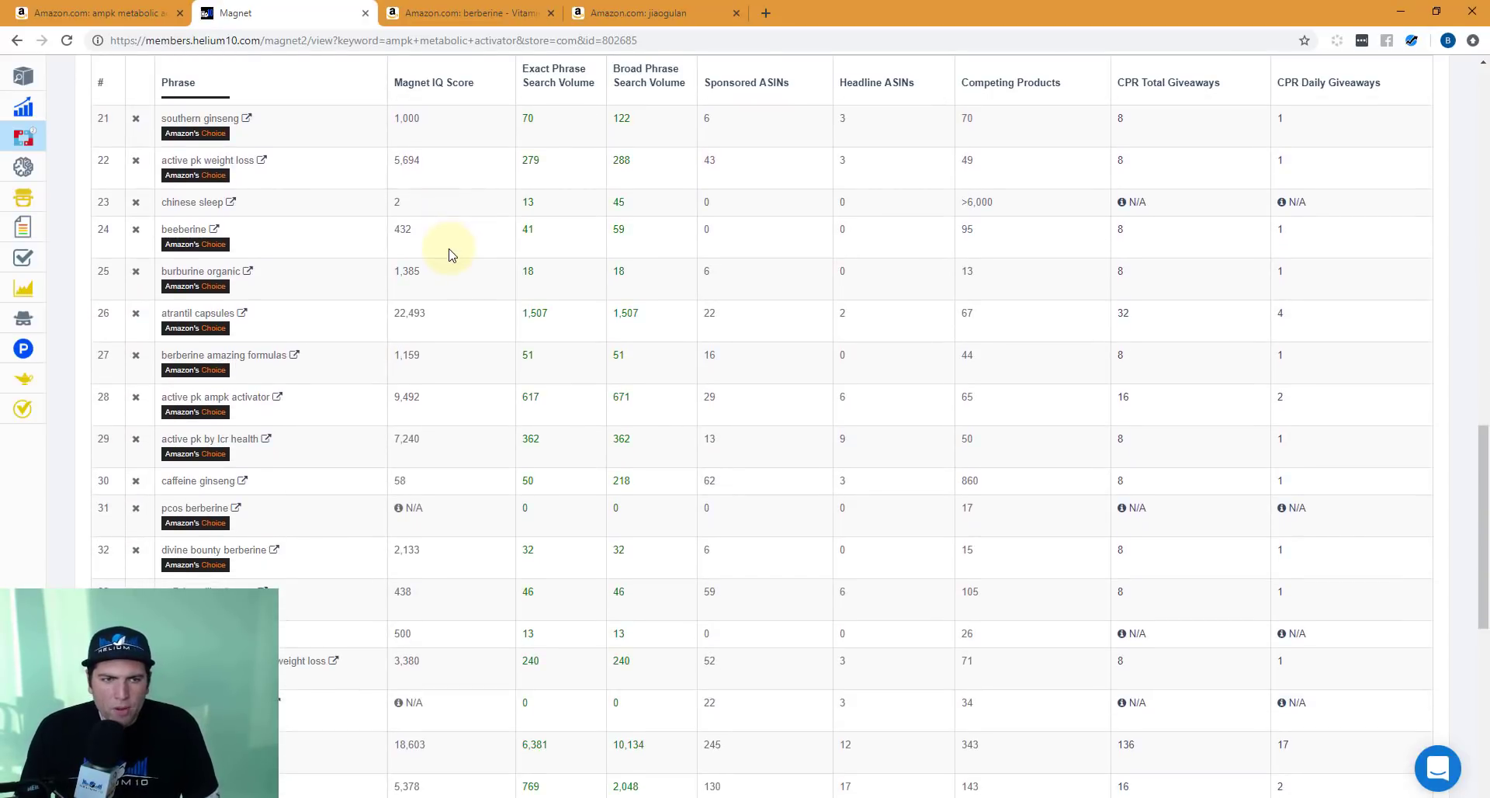
scroll(451, 255, "down", 2)
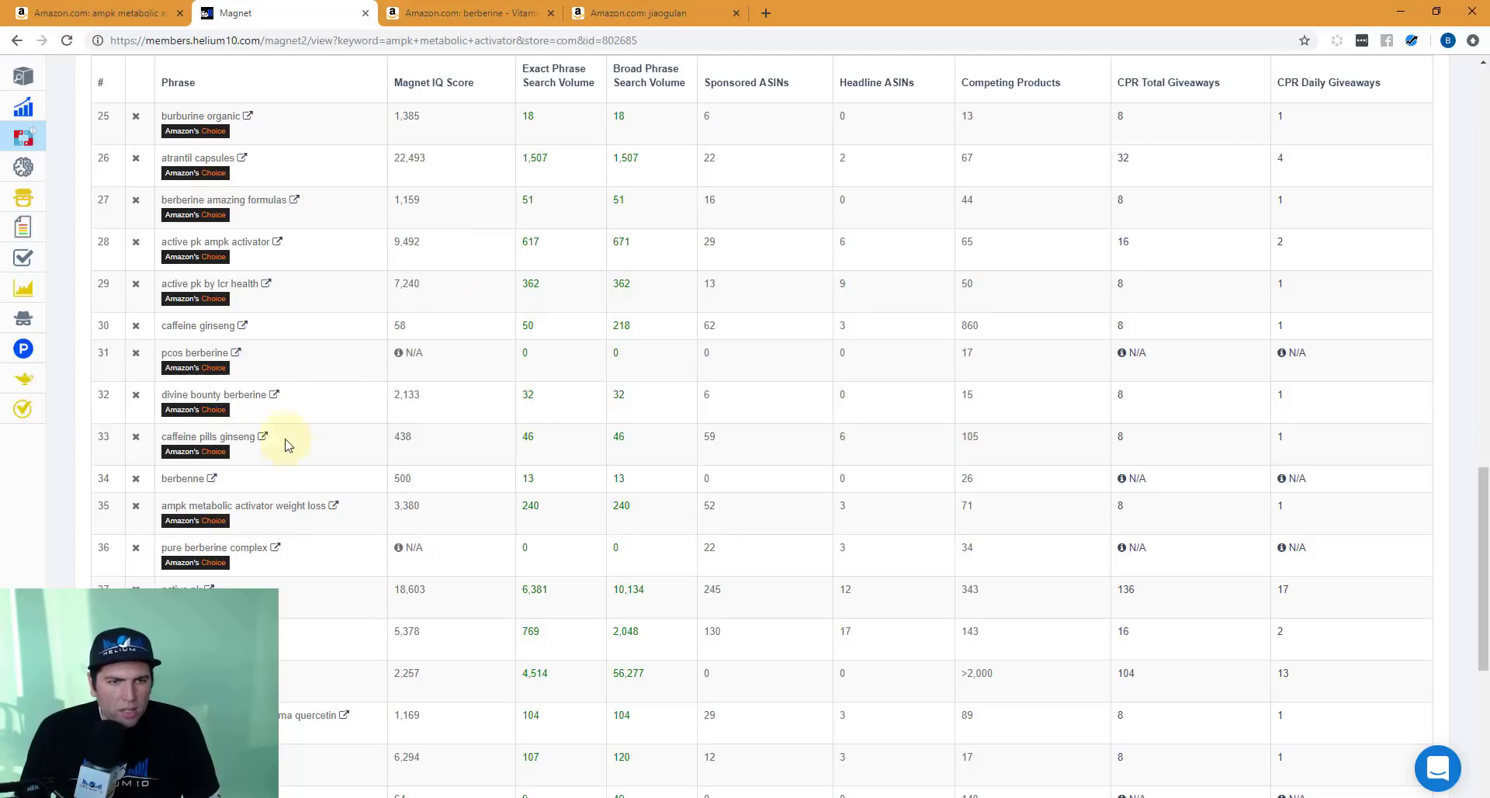
Step: Review the Word Frequency list and the last suggested phrases, from "active pk" onward
scroll(293, 490, "up", 20)
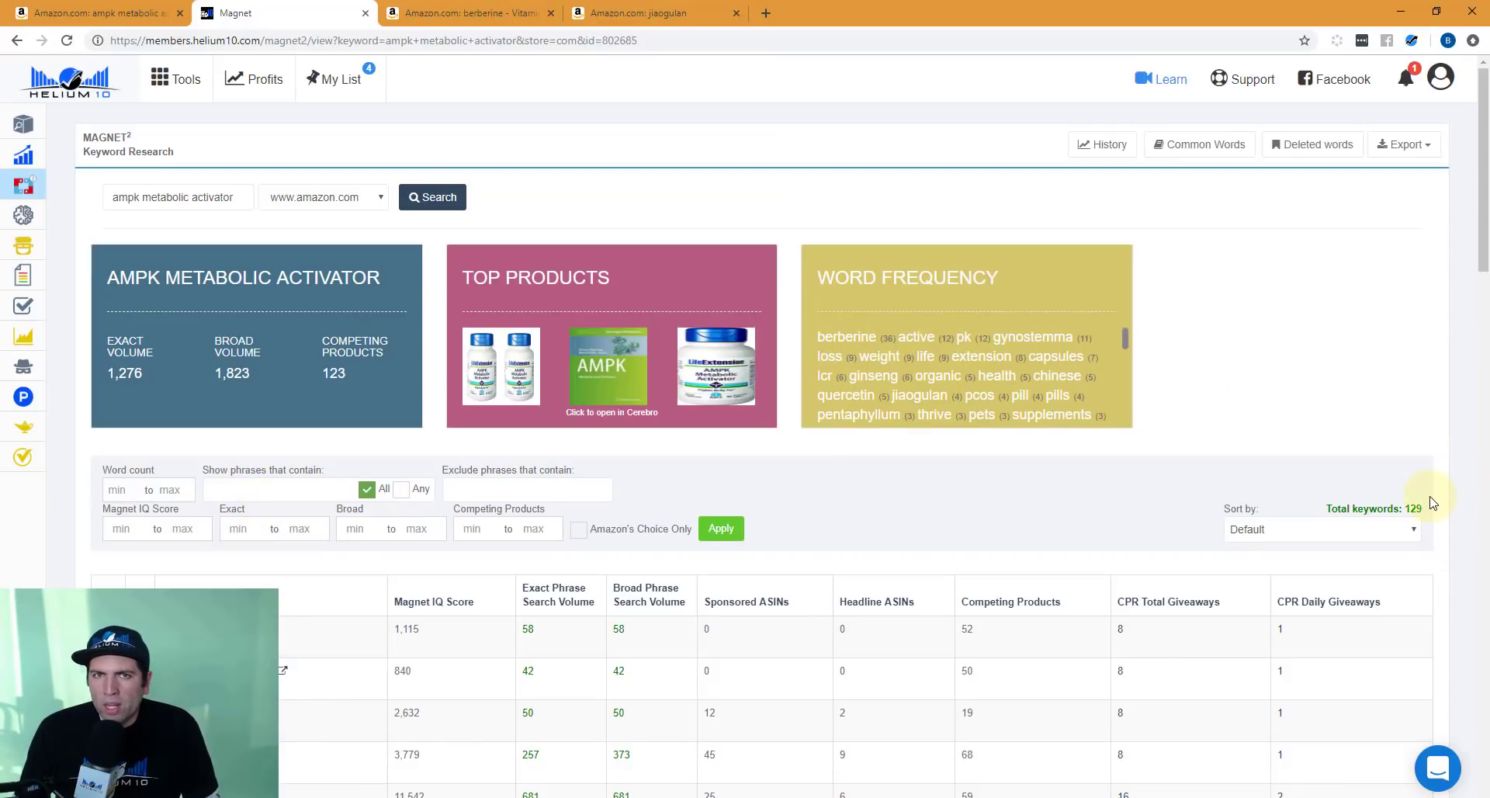
scroll(875, 399, "down", 10)
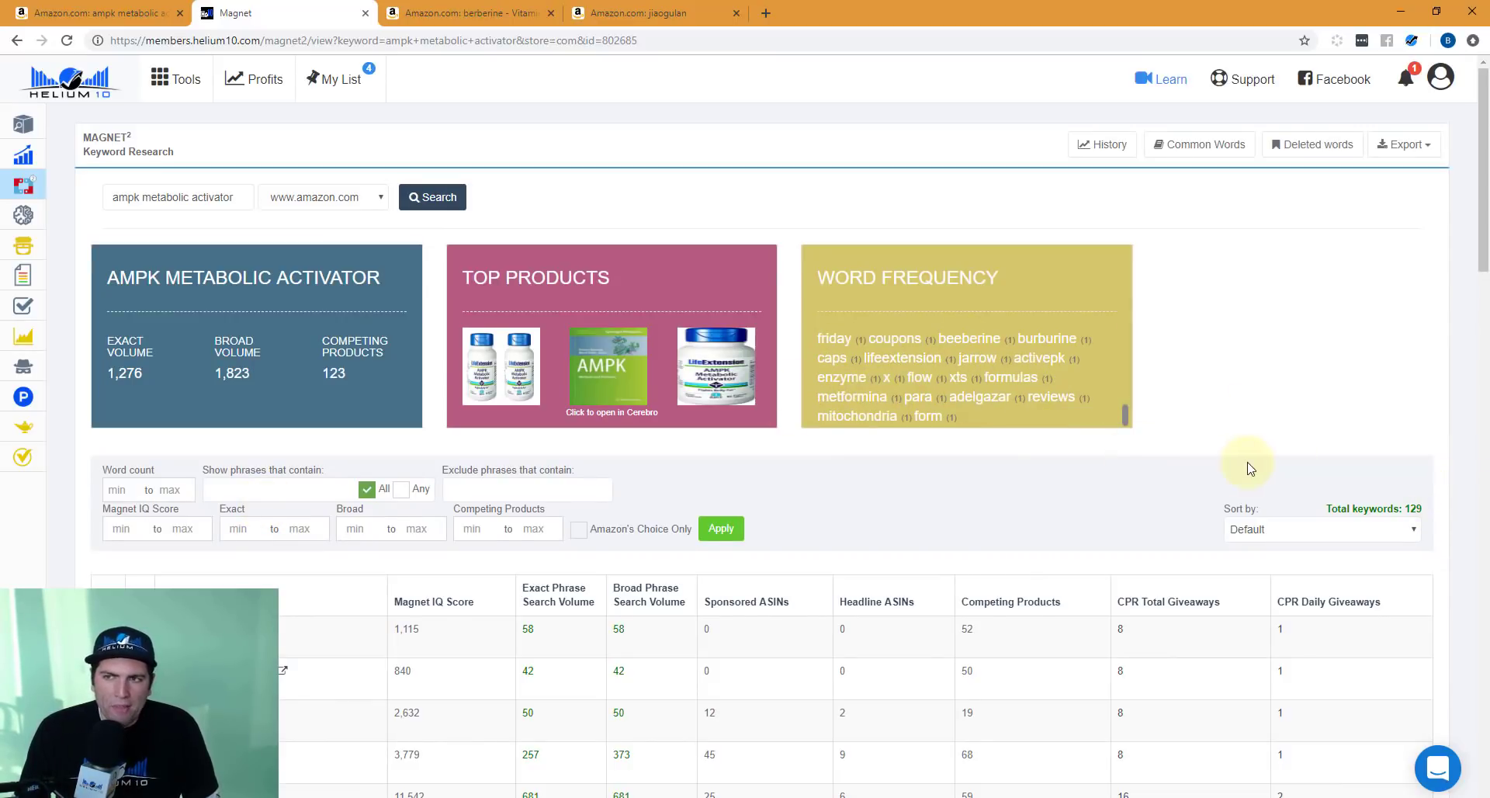
scroll(1250, 468, "down", 20)
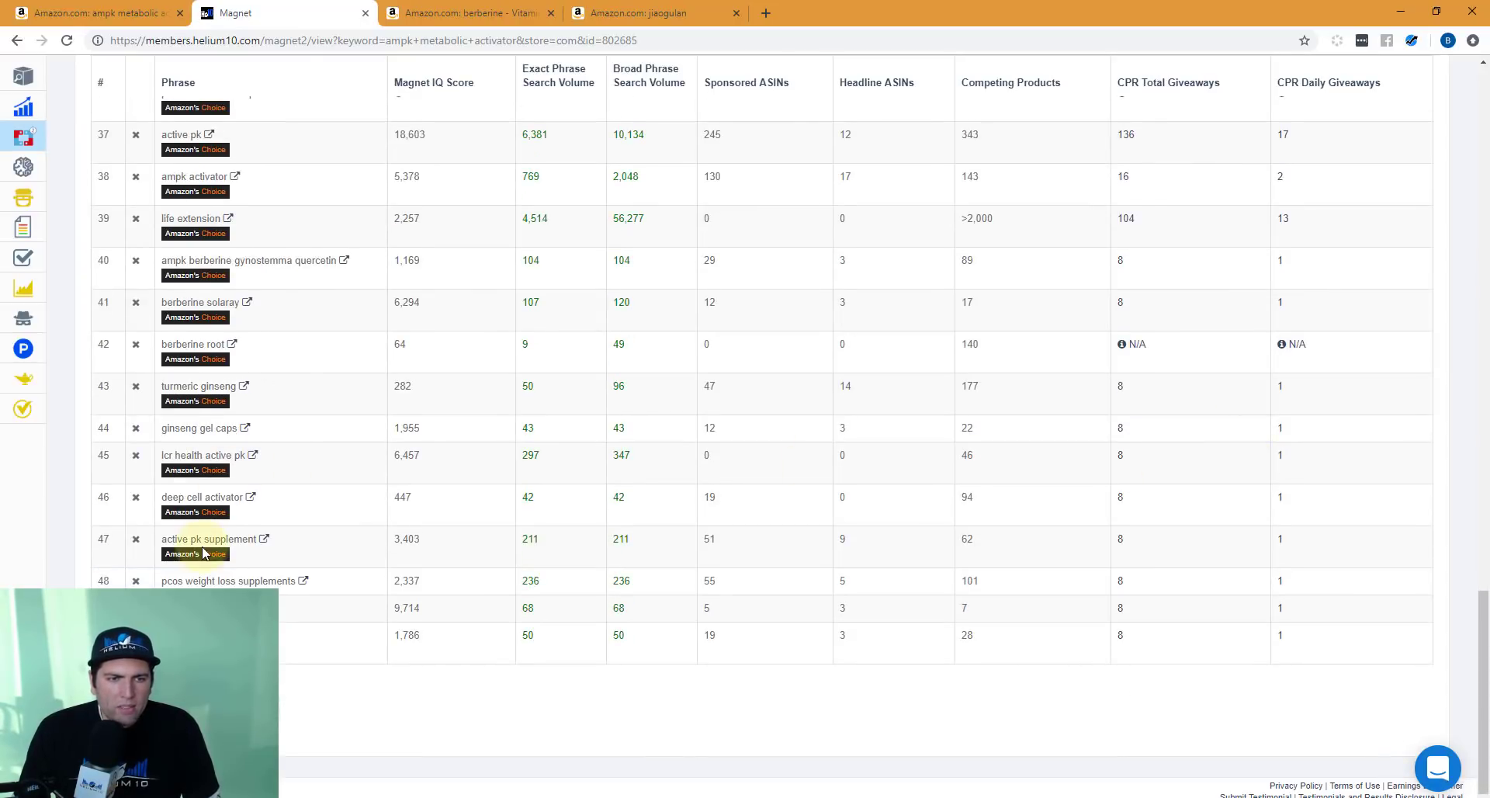
scroll(221, 551, "up", 1)
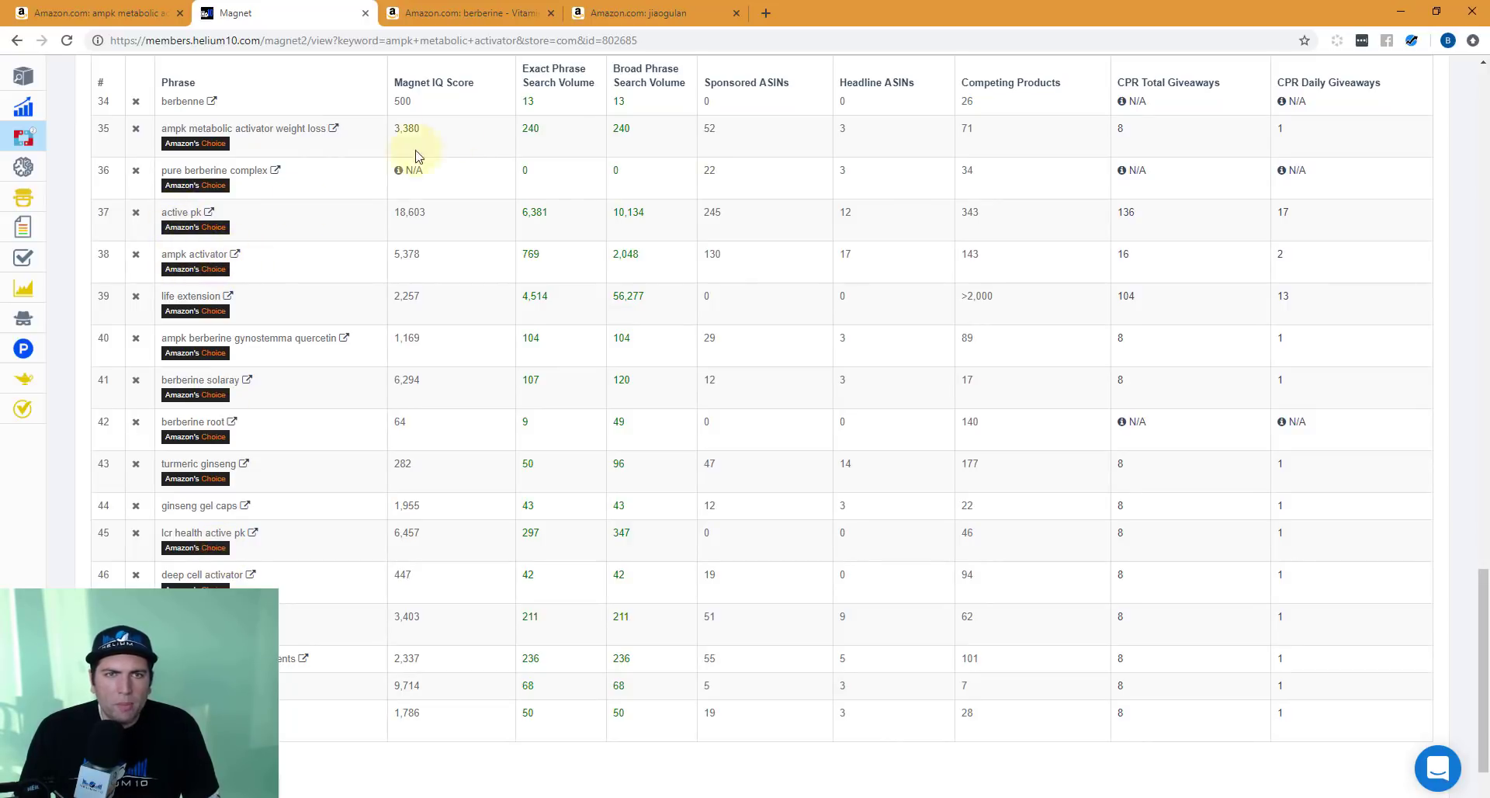
Step: Return to the "ampk metabolic activator" Amazon results and run Helium 10 Xray on them
left_click(93, 13)
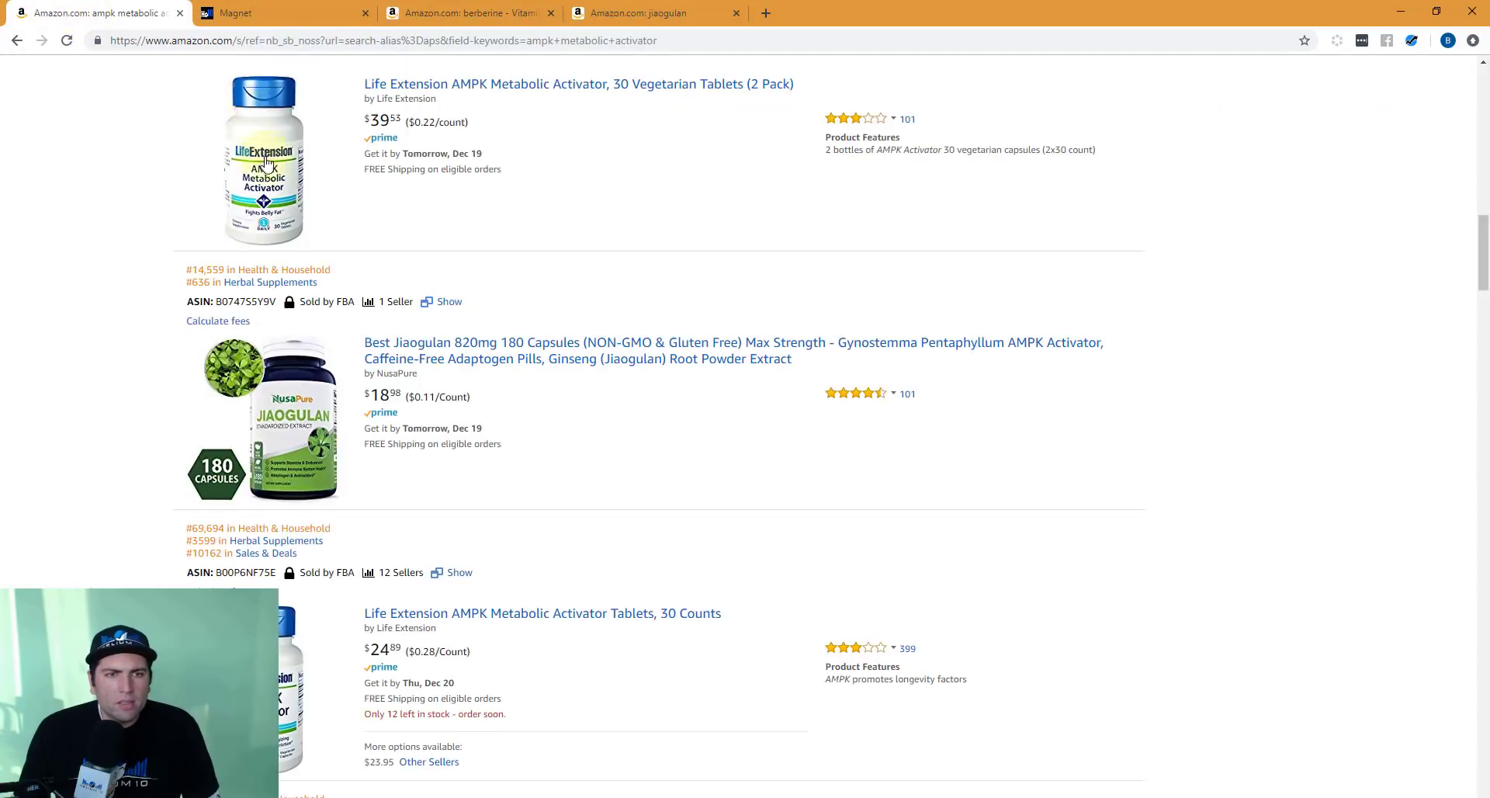
scroll(267, 161, "up", 15)
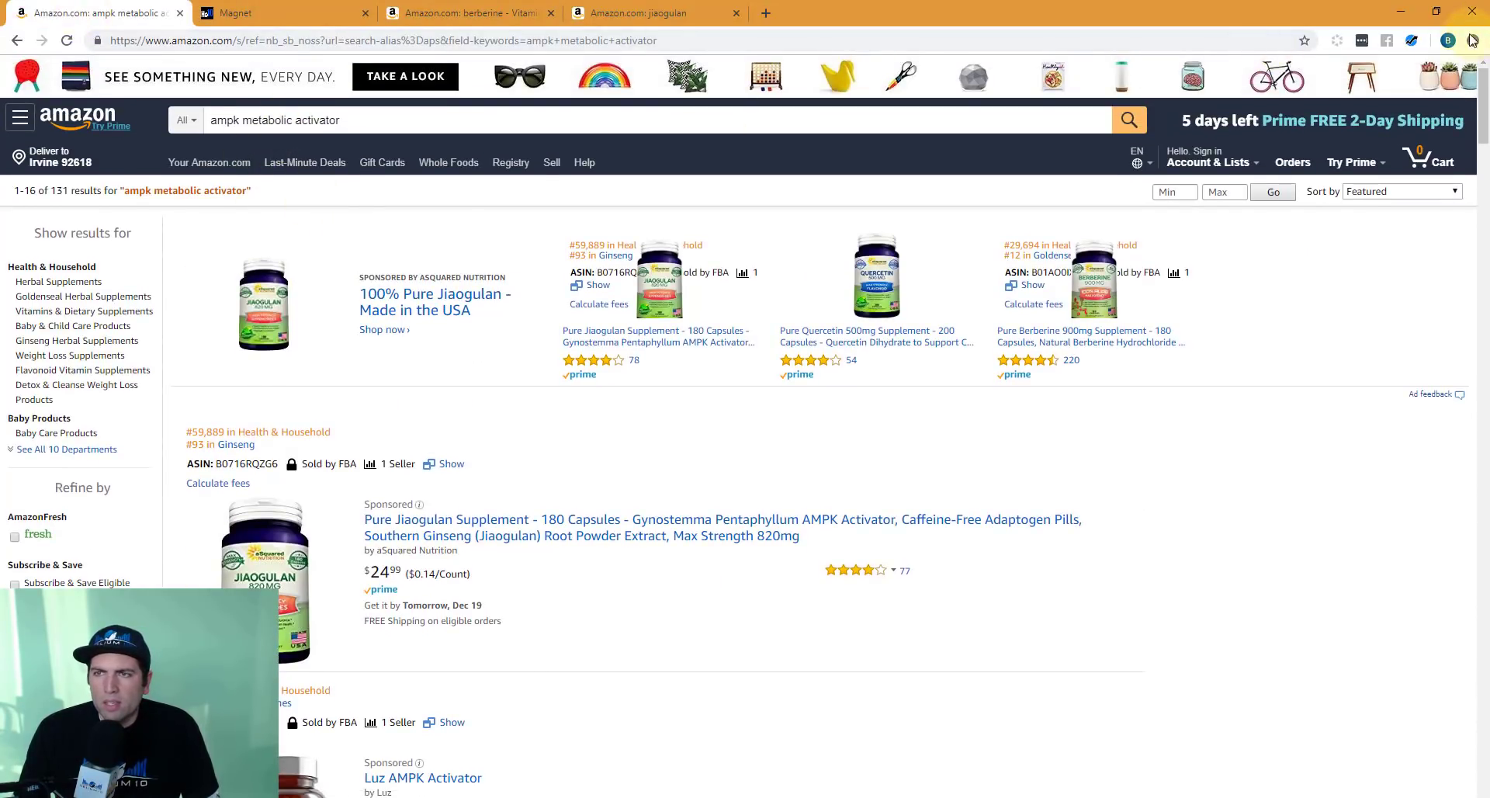
left_click(1411, 40)
left_click(1261, 116)
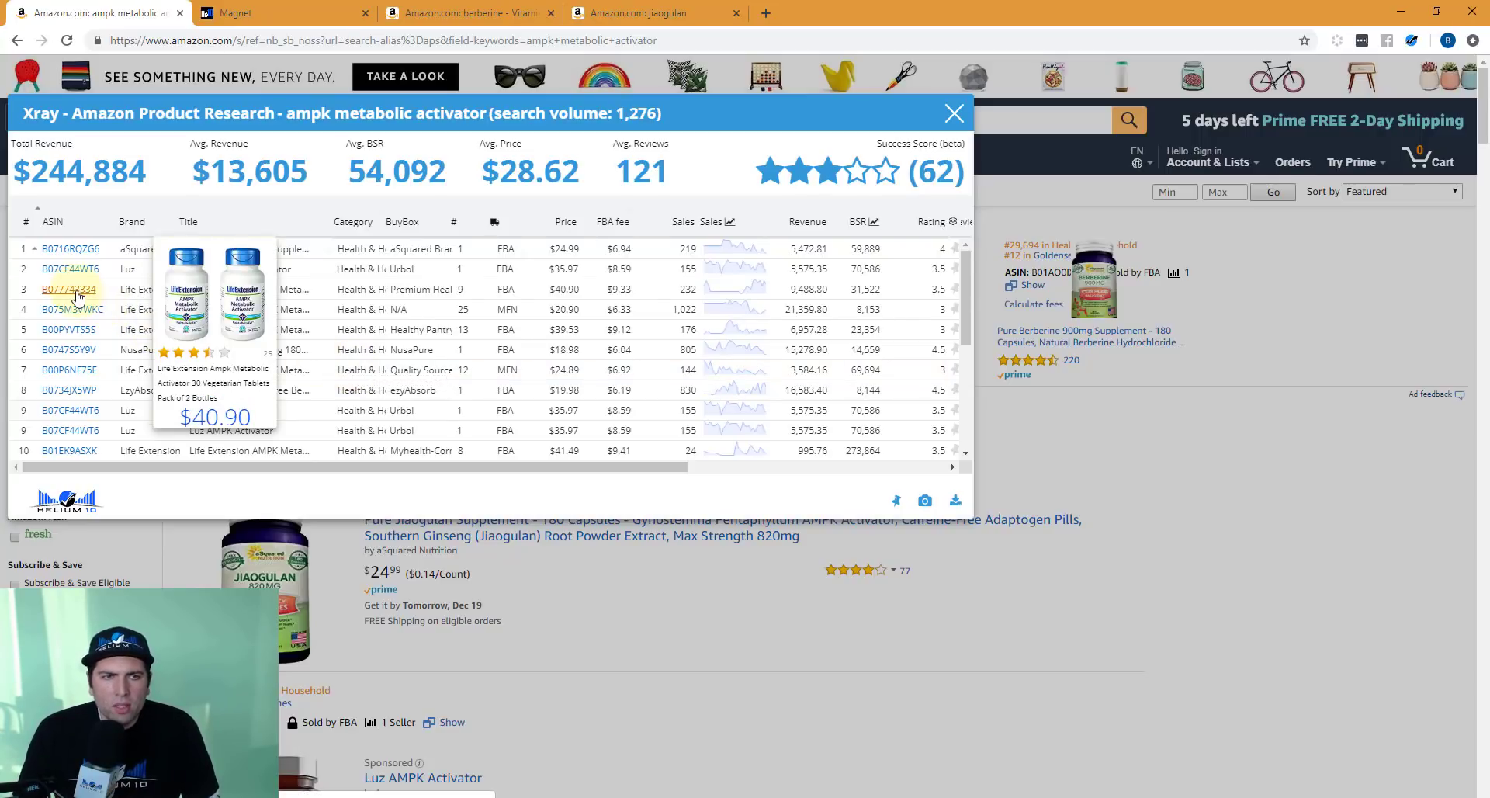
Step: Examine the products in the Xray table down to row 20, previewing the Life Extension and berberine items
mouse_move(73, 312)
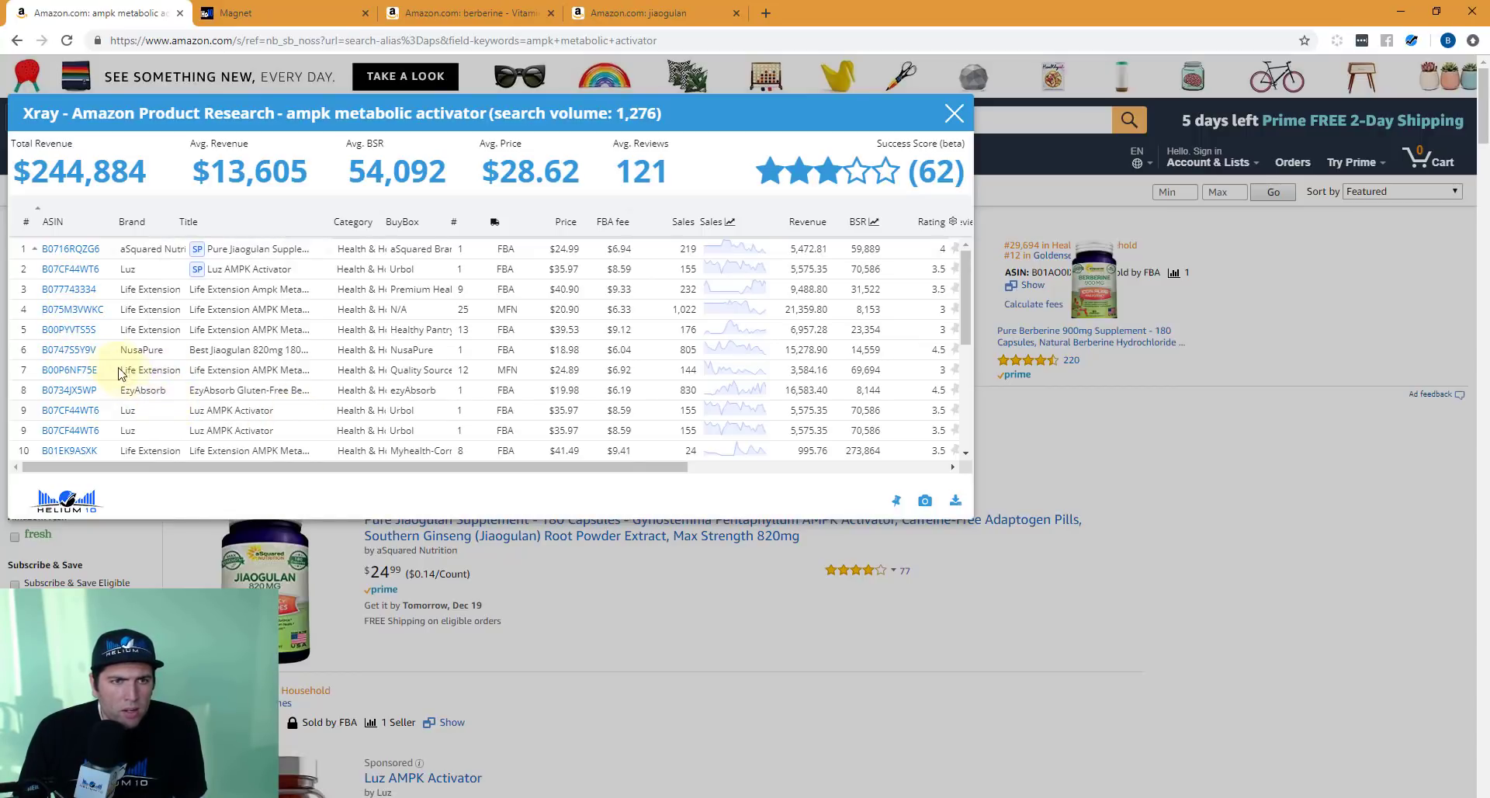
scroll(384, 372, "down", 1)
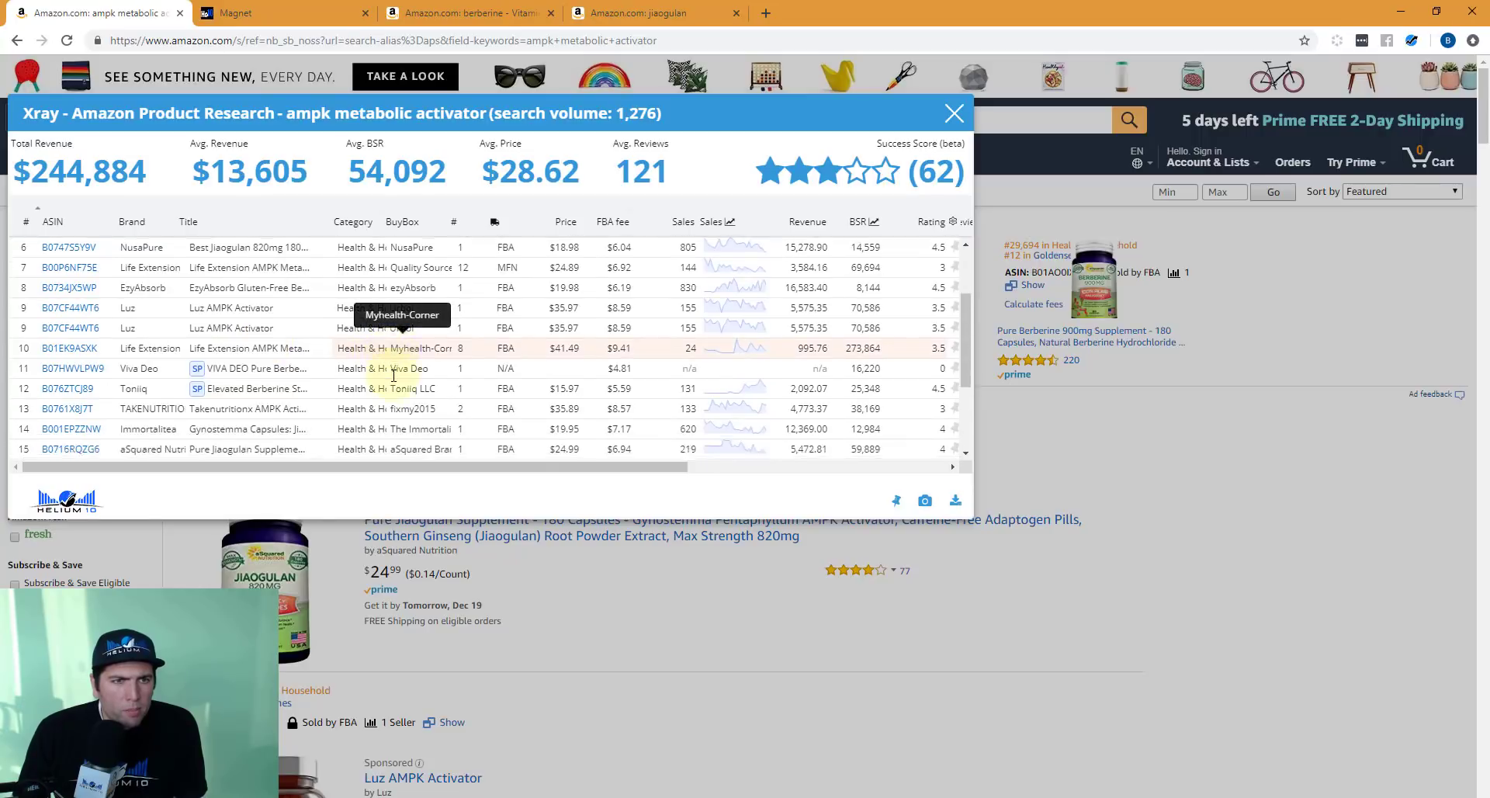
scroll(394, 375, "down", 2)
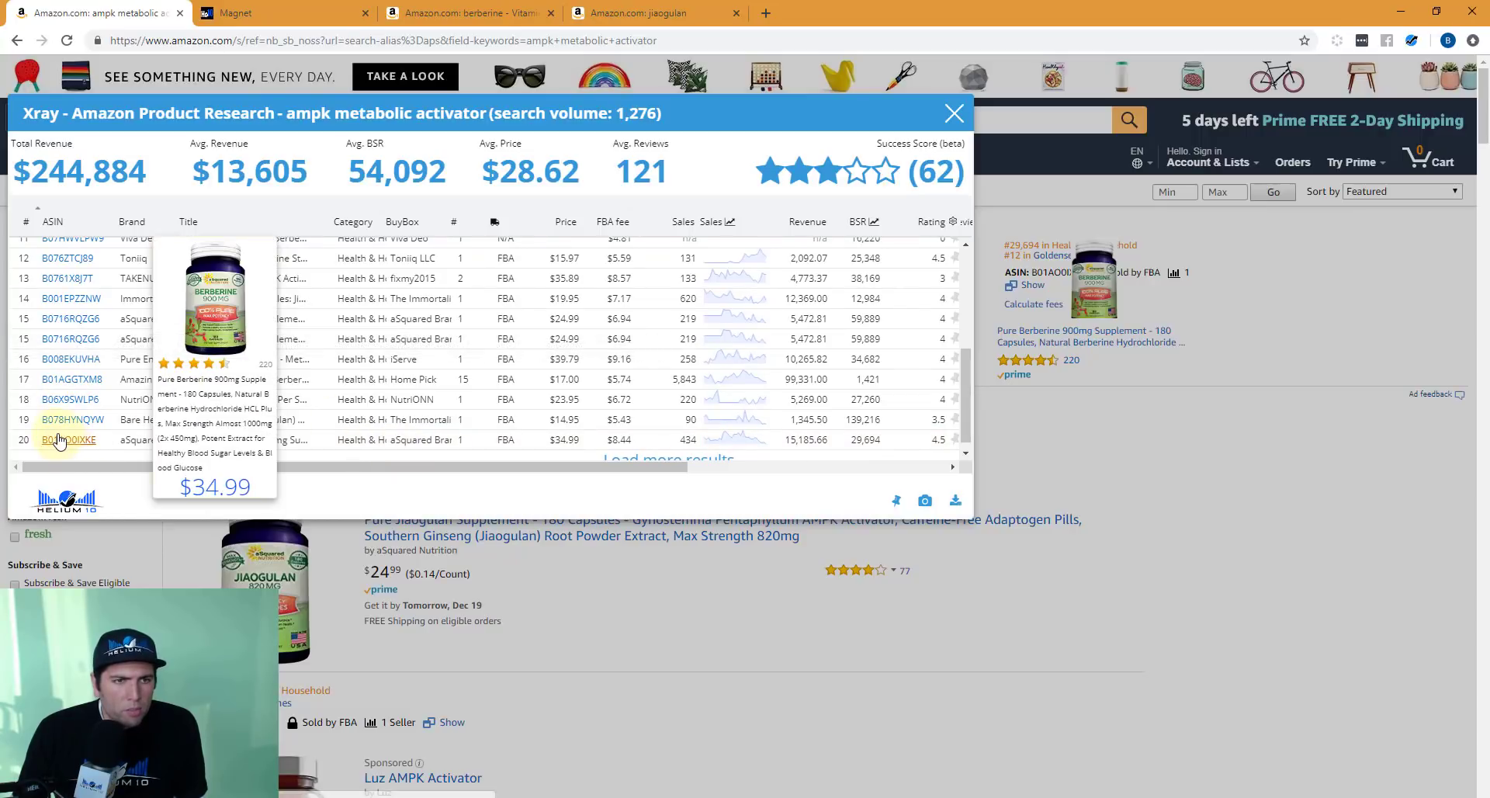
scroll(350, 385, "down", 1)
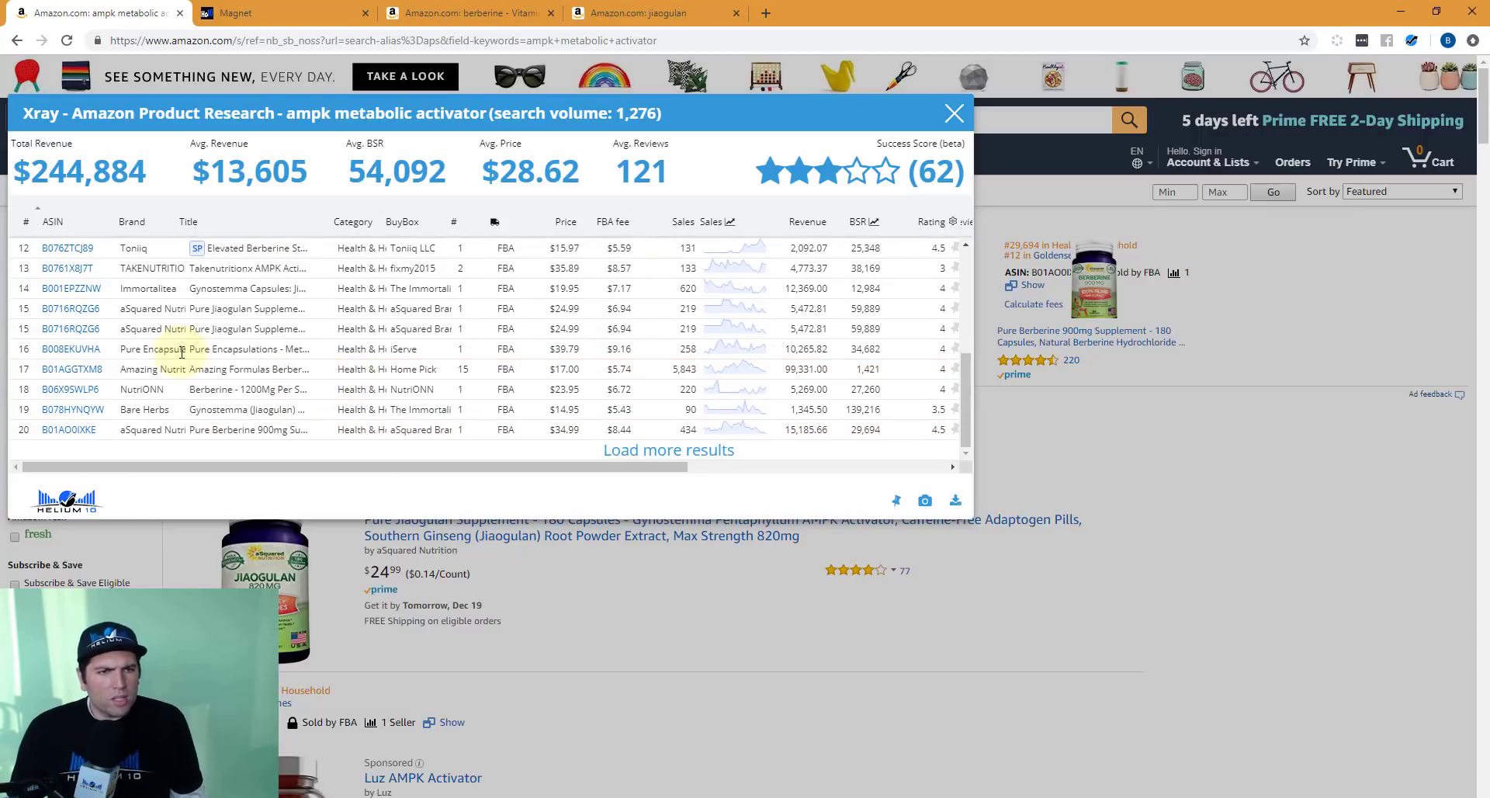
mouse_move(78, 397)
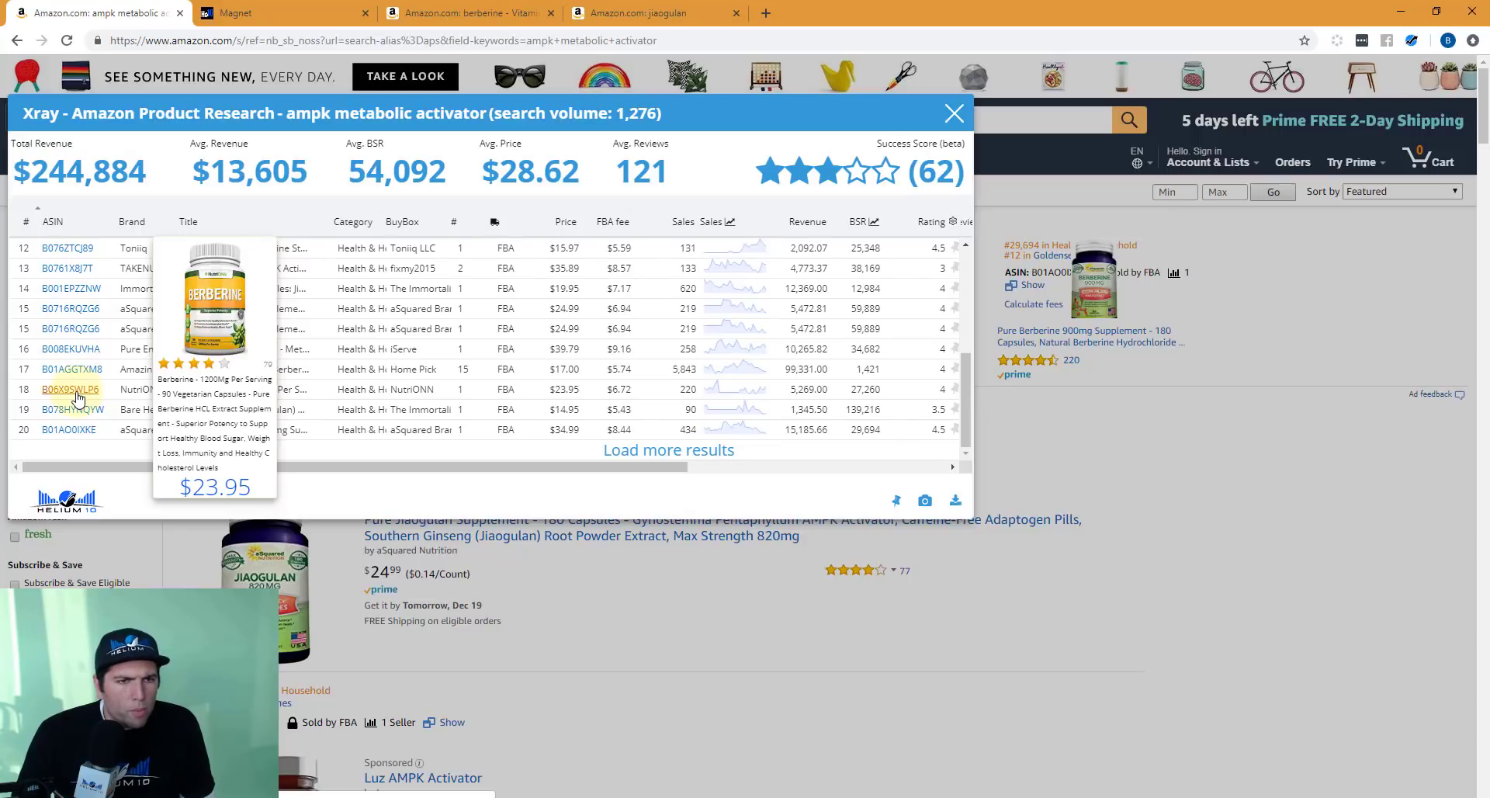
mouse_move(80, 432)
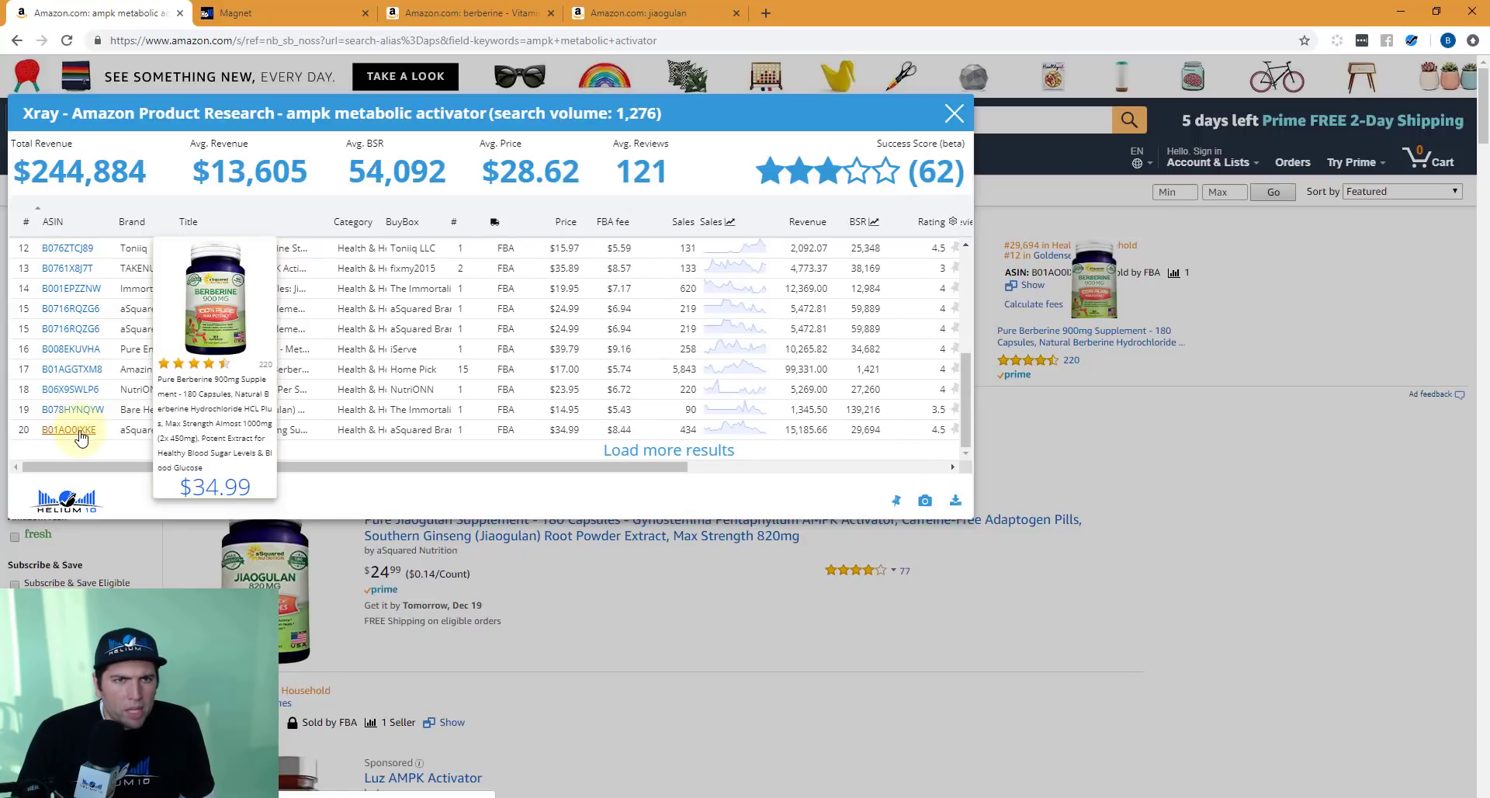
Step: Open the Amazing Formulas Berberine listing in row 17 of the Xray table and review its product page
left_click(75, 370)
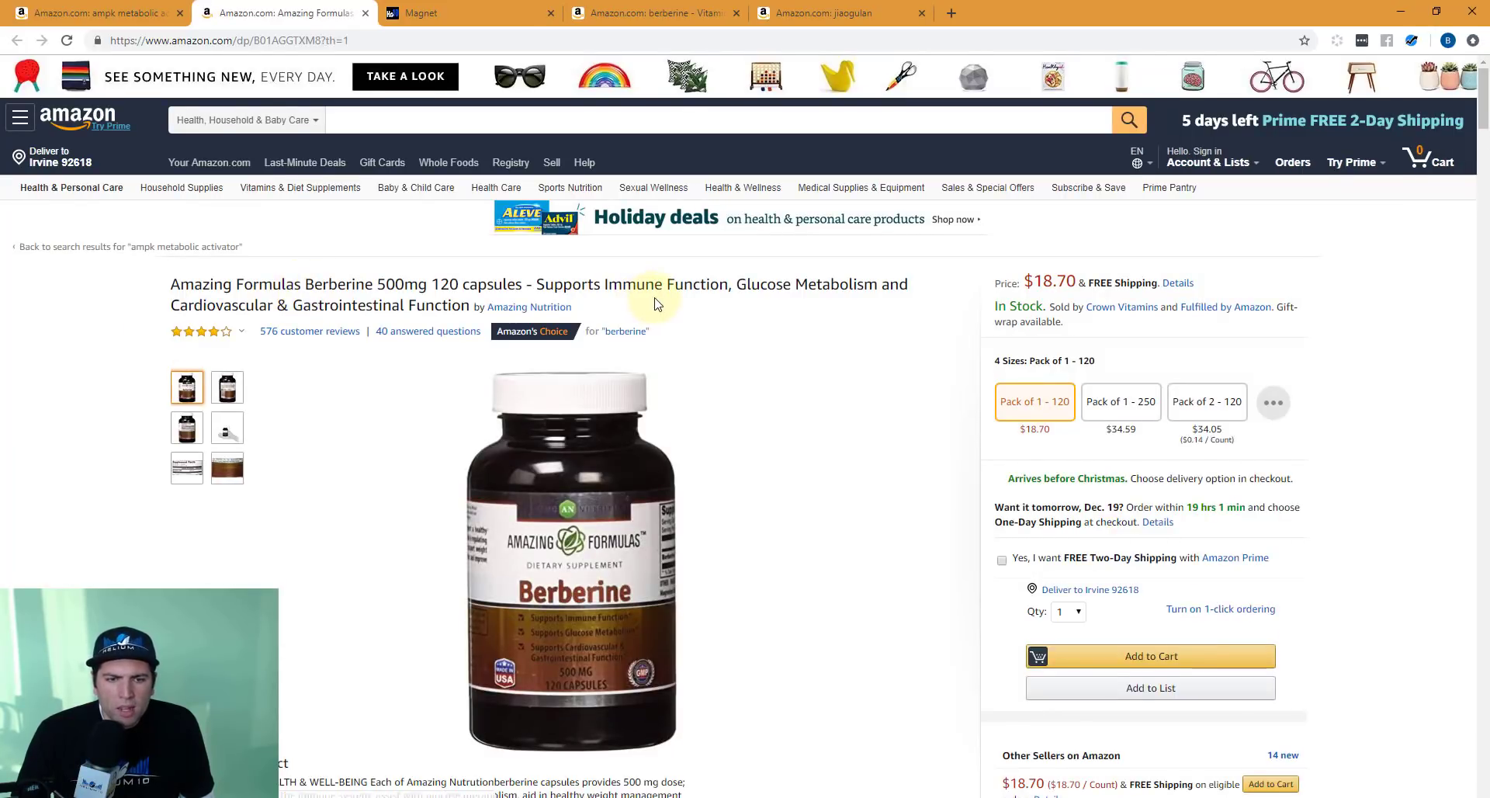
scroll(655, 298, "down", 3)
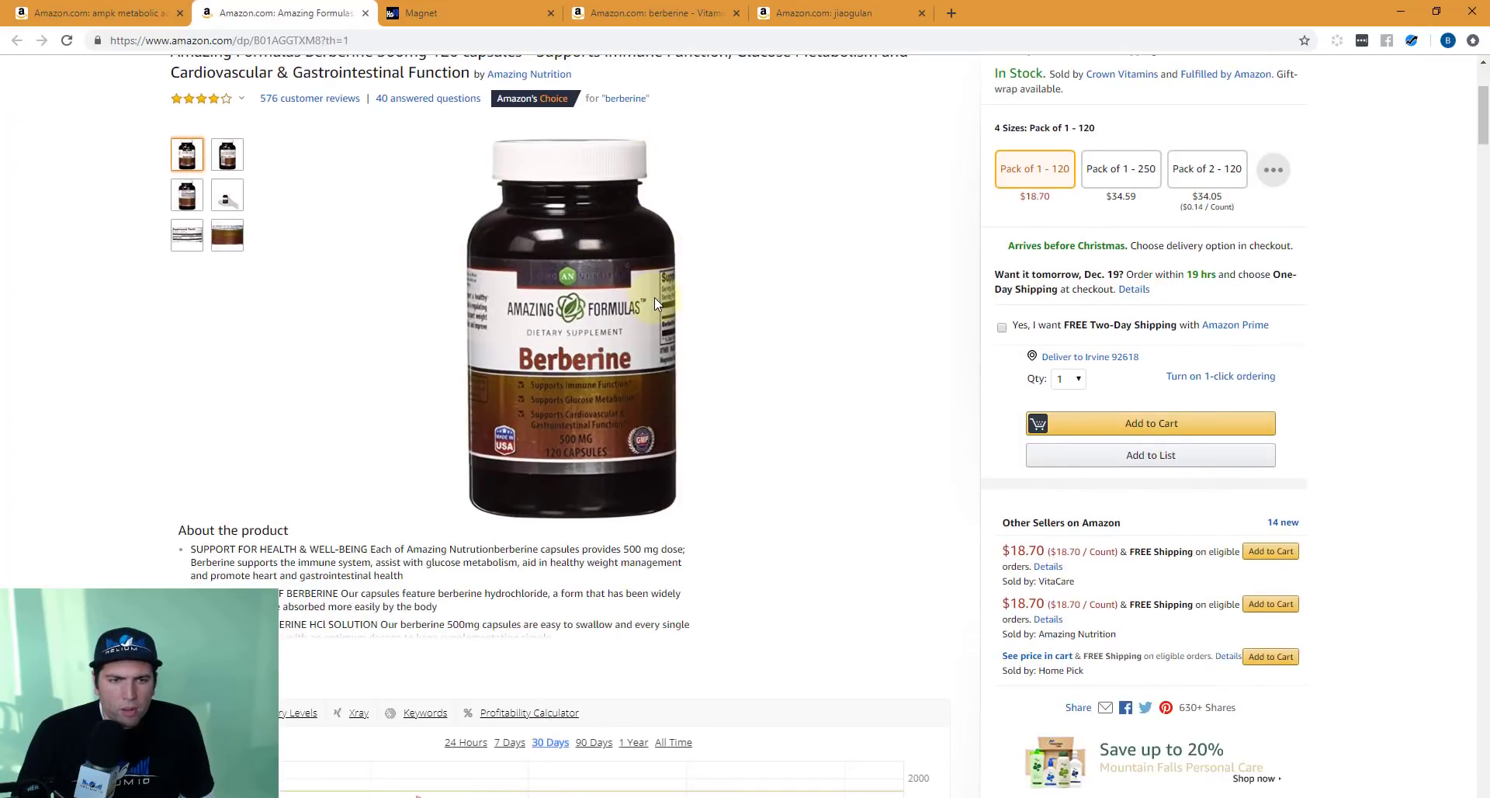
scroll(654, 296, "up", 5)
Step: Compare the Xray product data for "ampk metabolic activator" with the Amazon search results for "berberine"
left_click(117, 13)
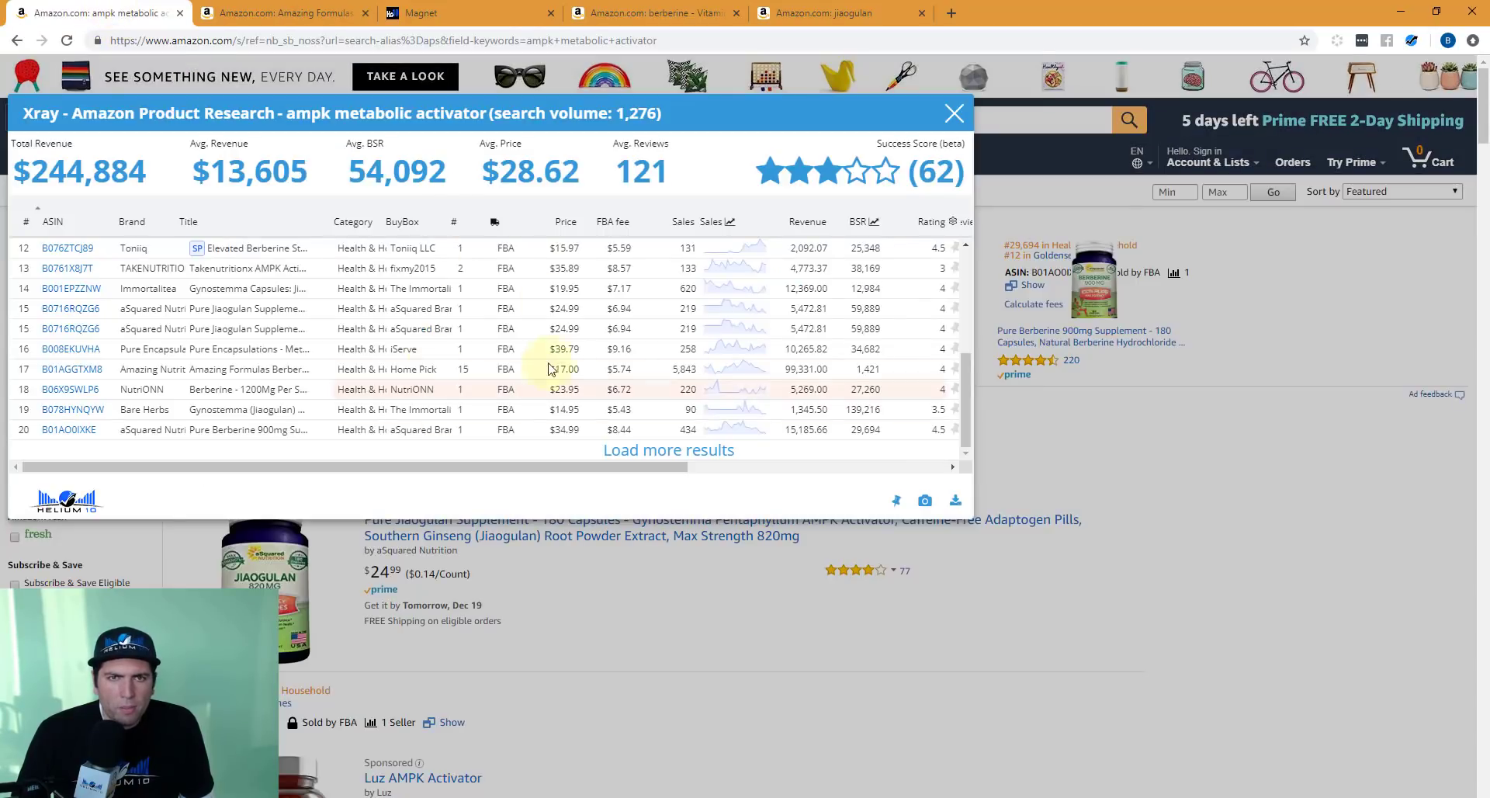
left_click(651, 13)
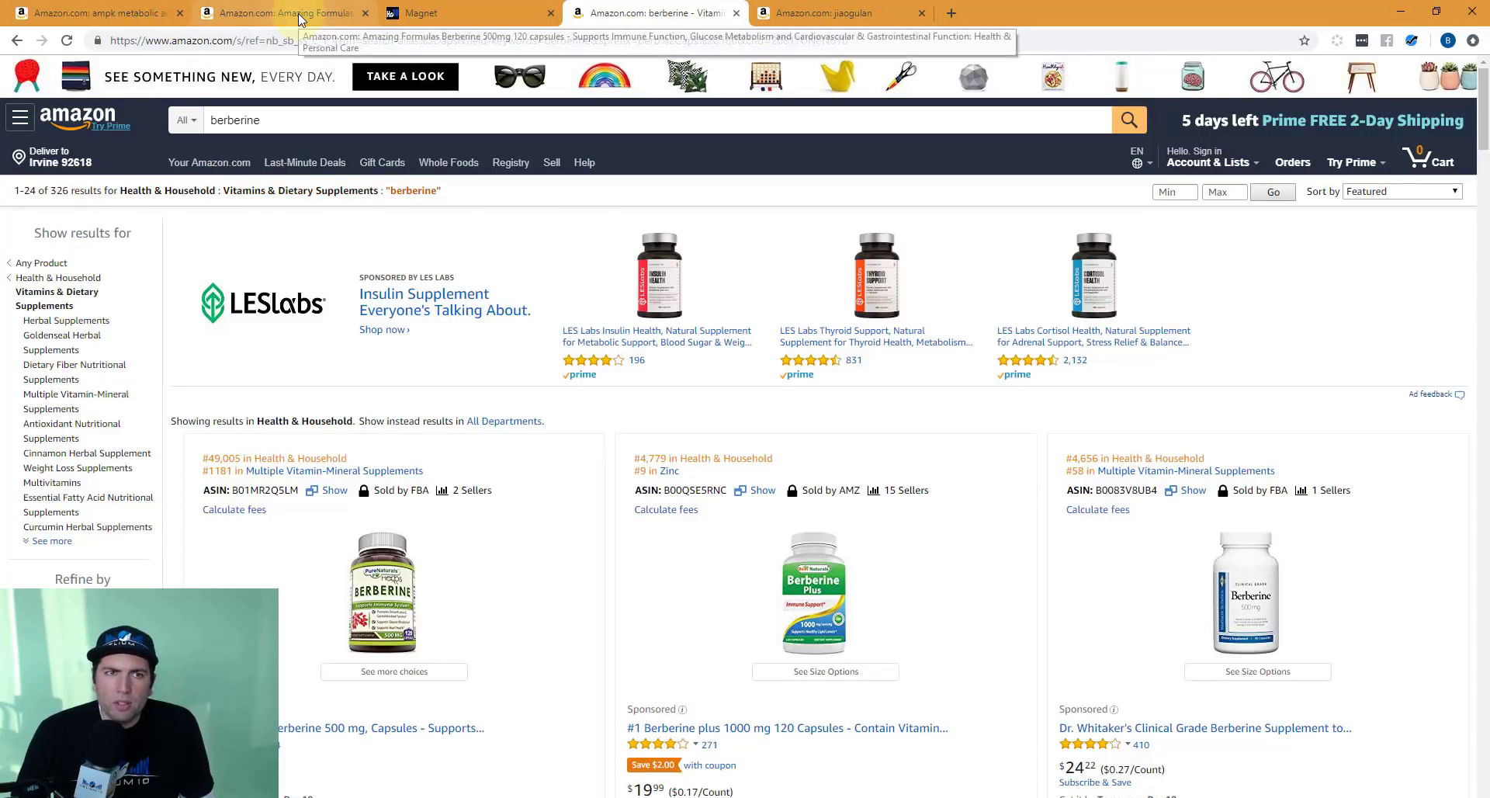
left_click(72, 16)
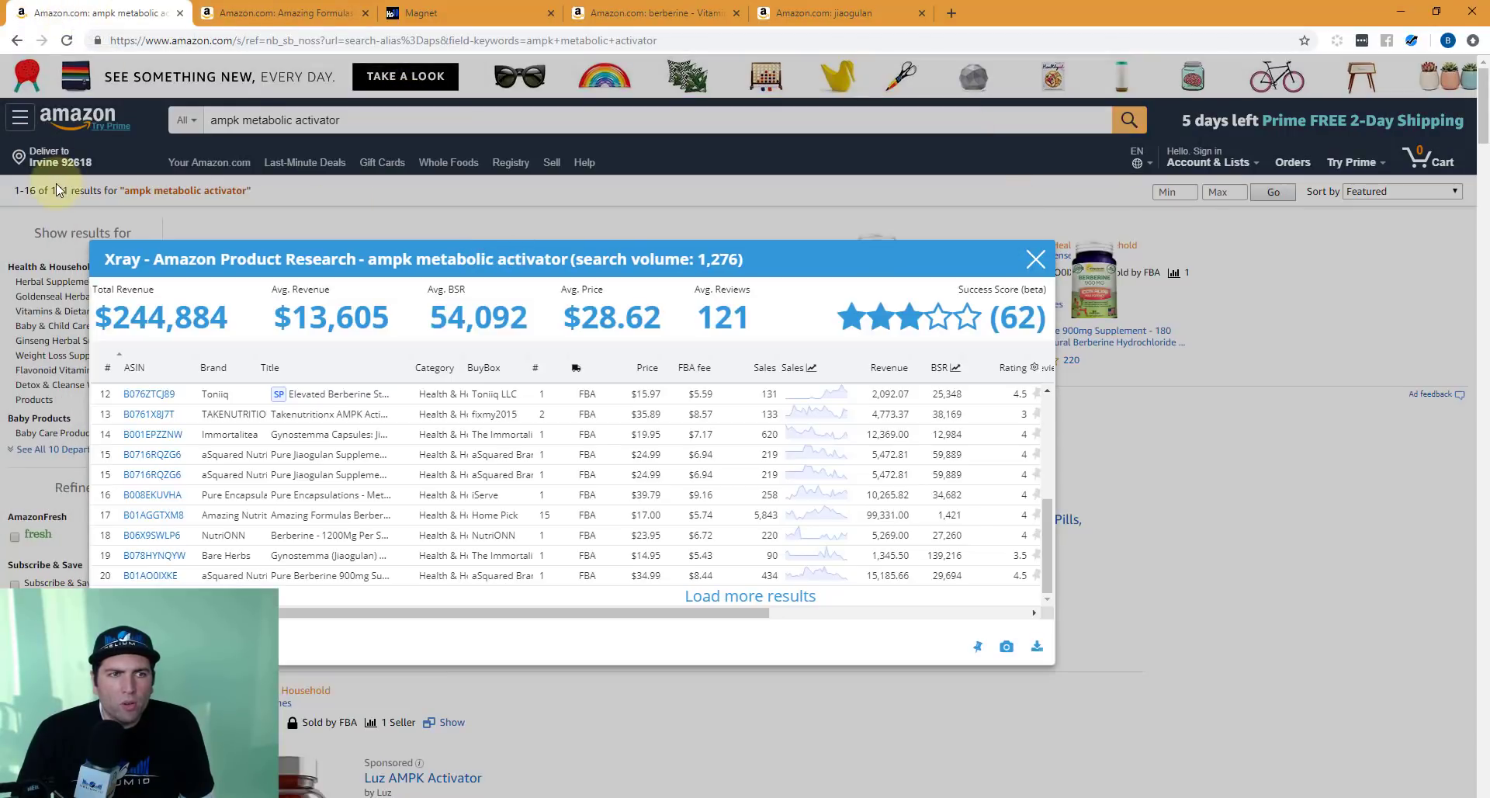
left_click(644, 14)
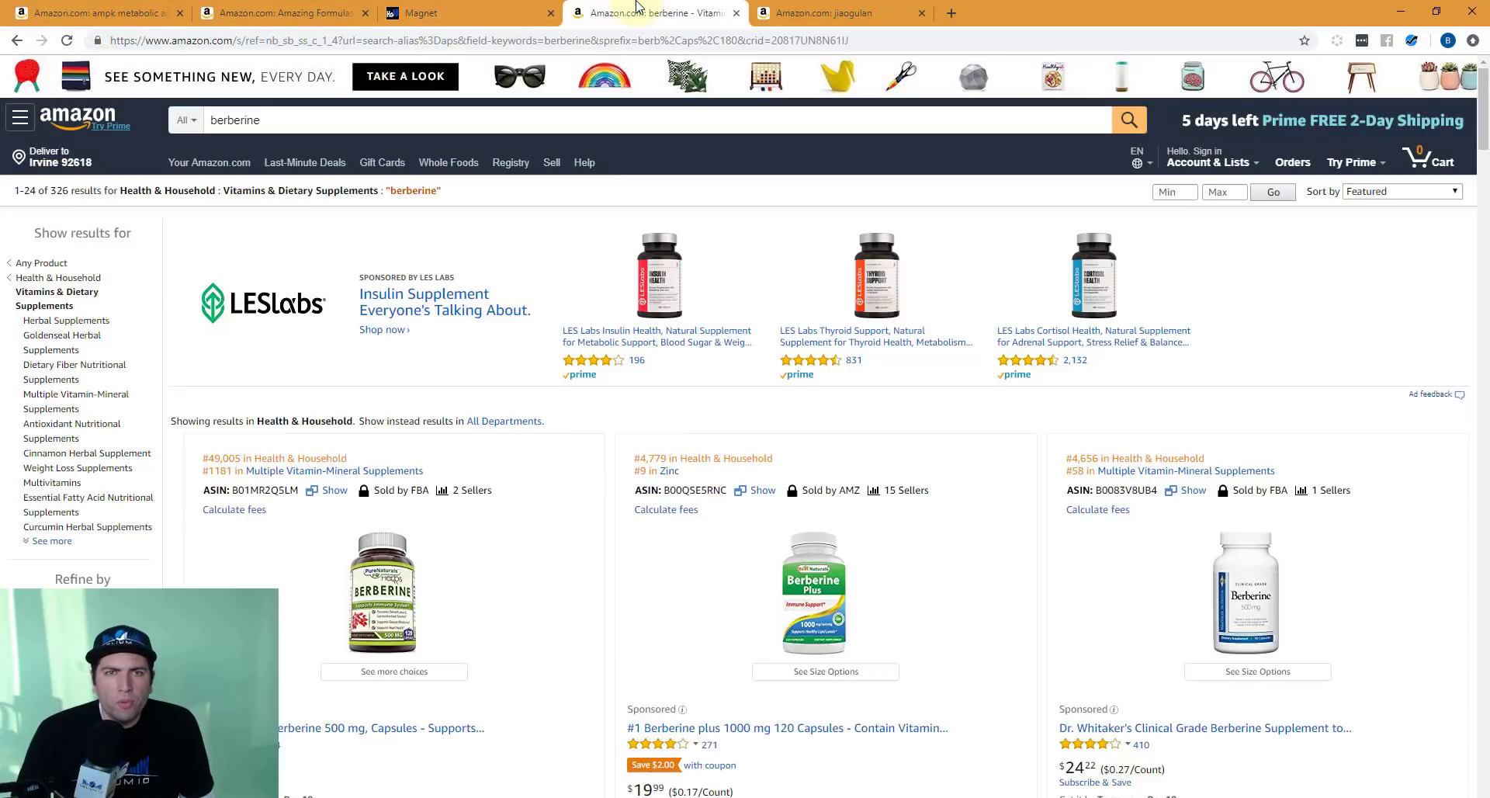
Step: Run Helium 10 Xray on the Amazon results for "berberine" and on the results for "jiaogulan"
left_click(1412, 43)
left_click(1222, 131)
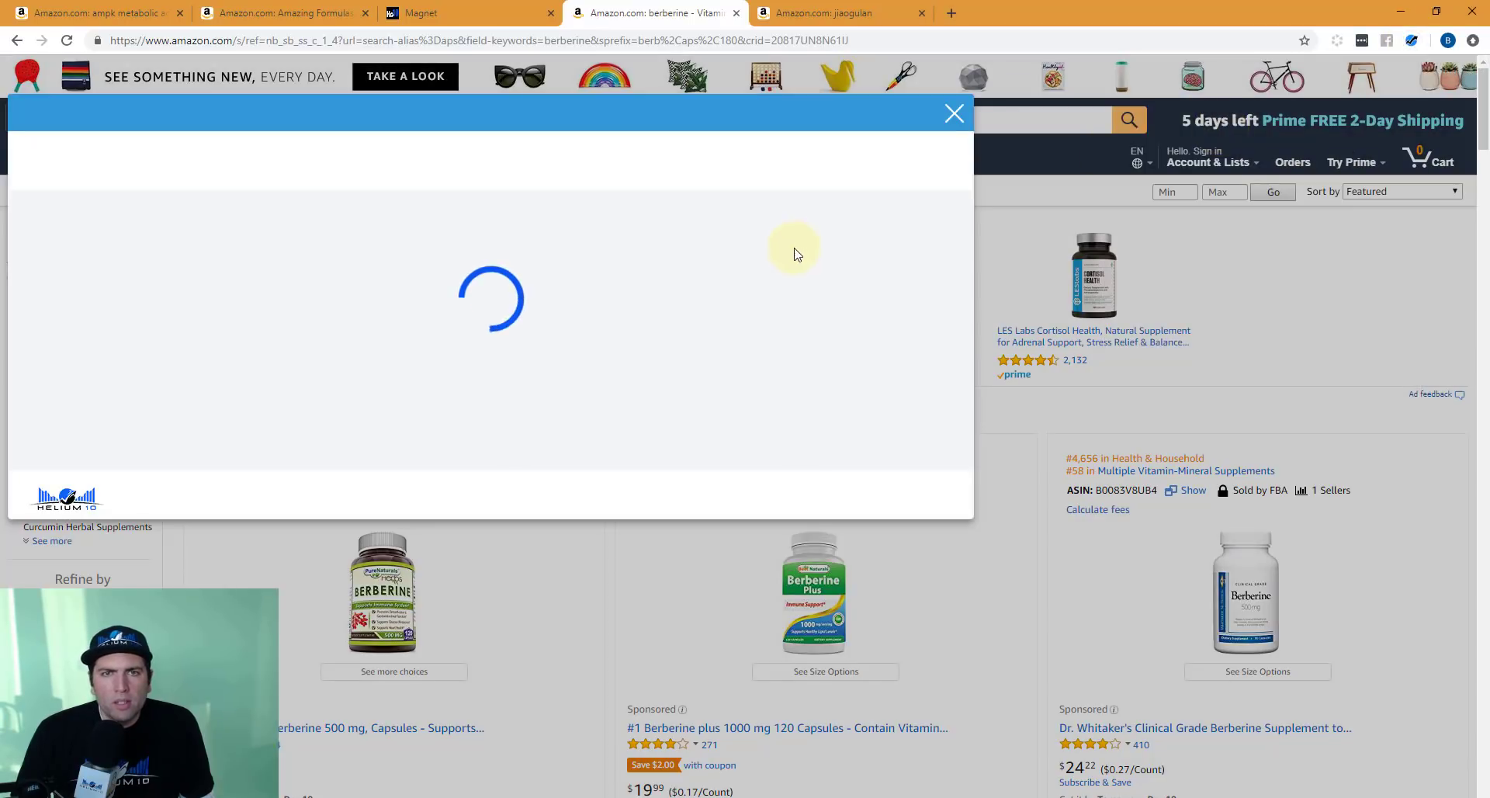
left_click(822, 14)
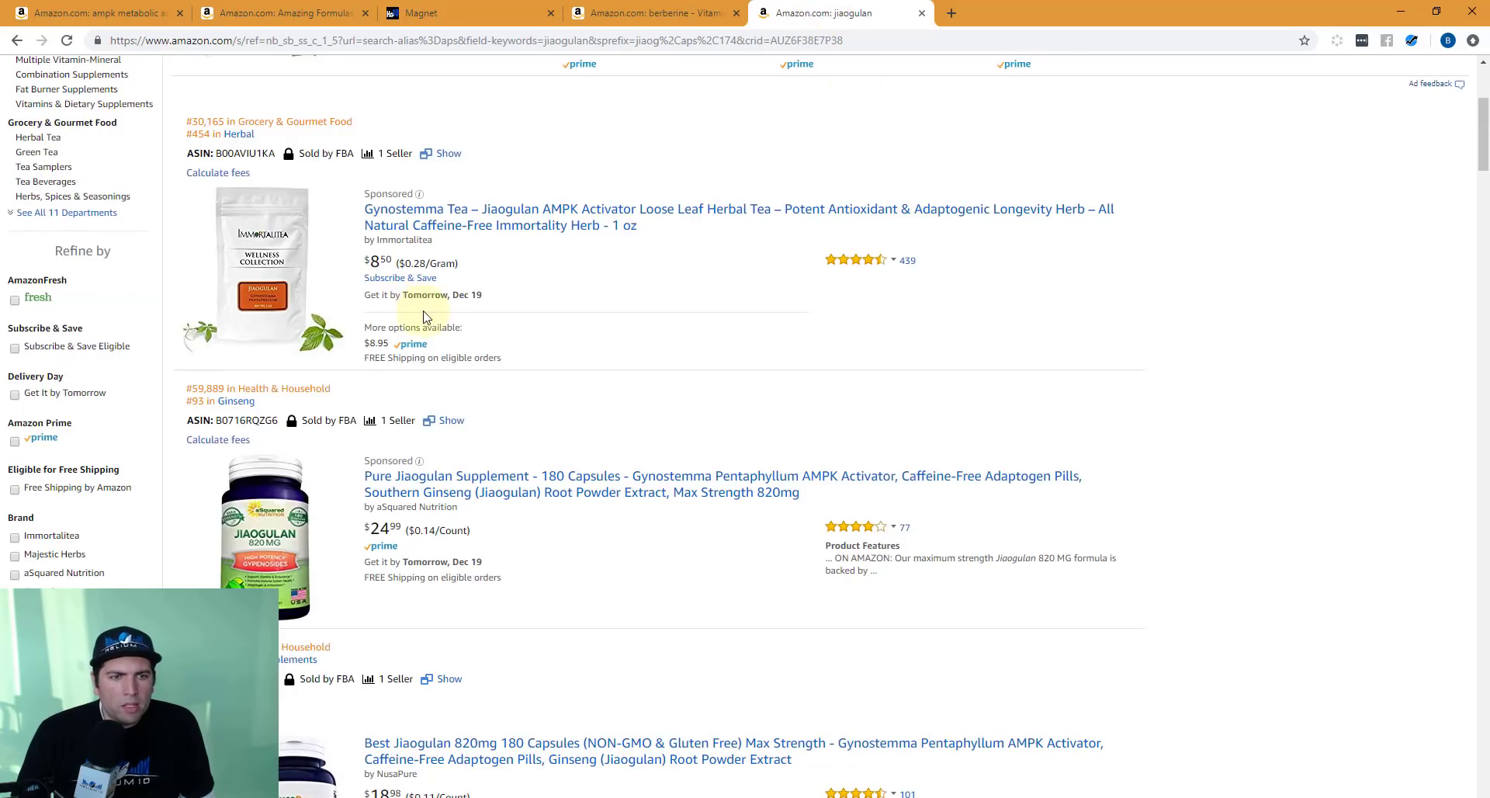
scroll(425, 316, "up", 4)
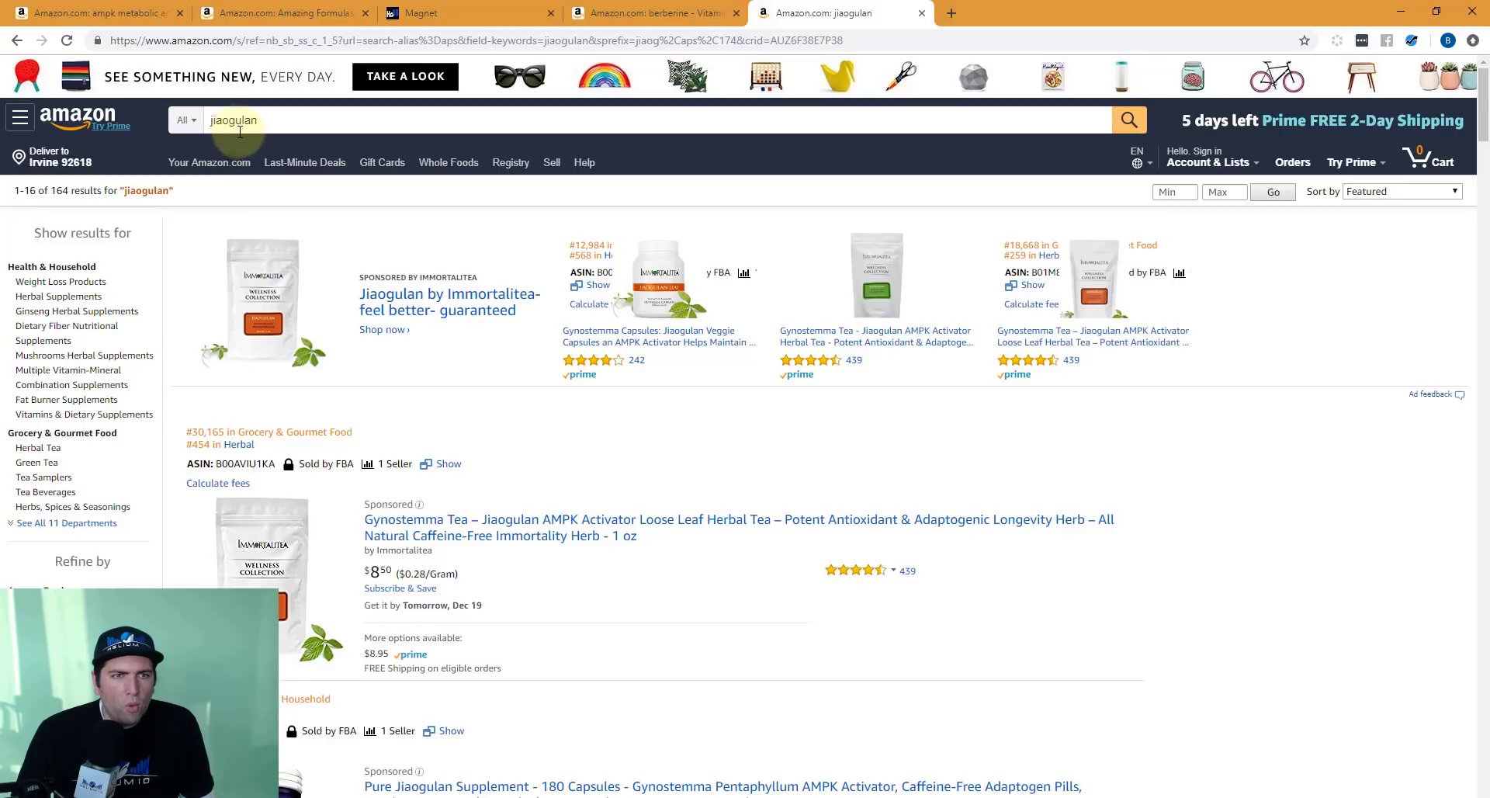
scroll(108, 194, "down", 7)
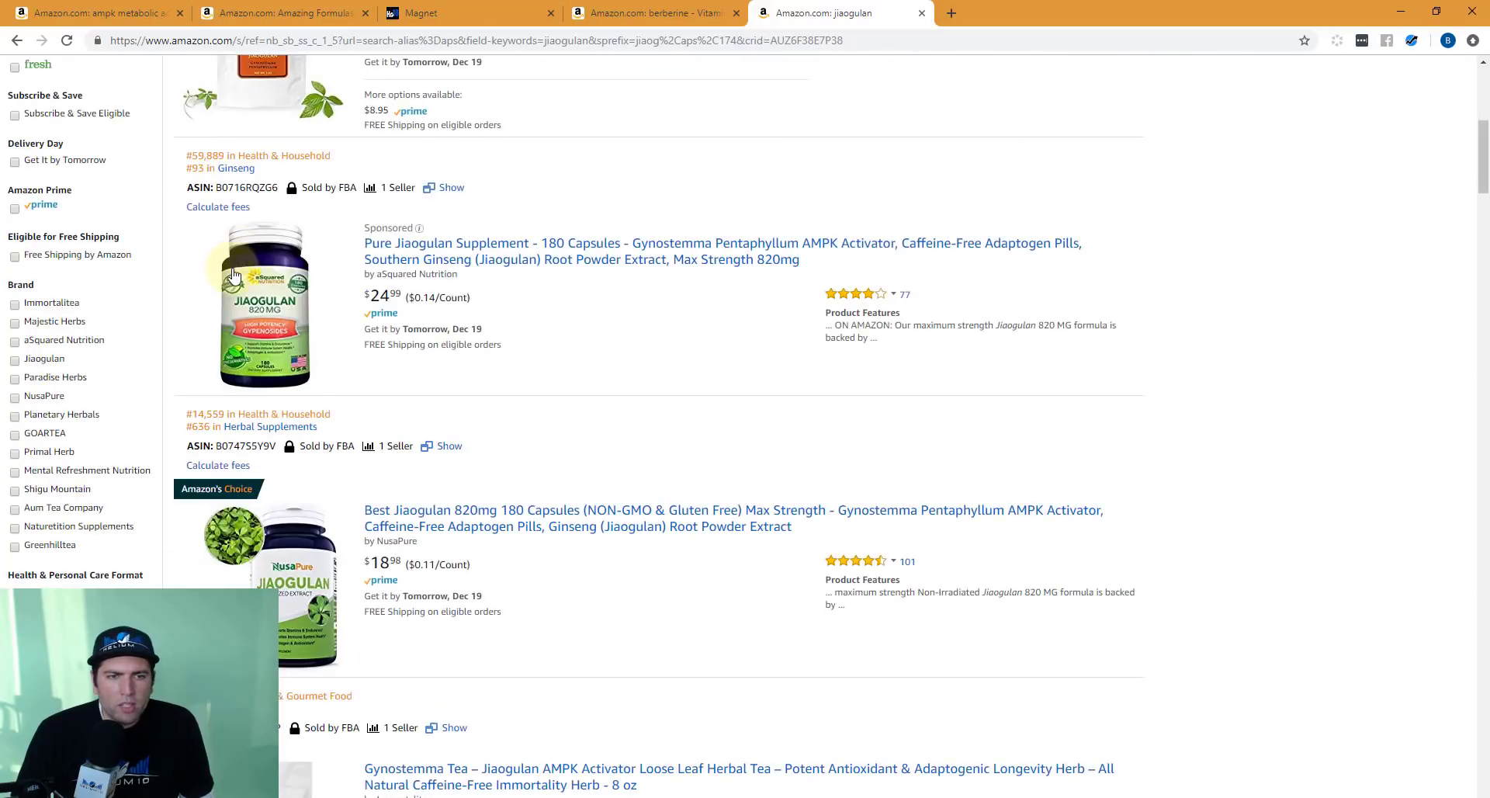
left_click(1386, 41)
left_click(1218, 133)
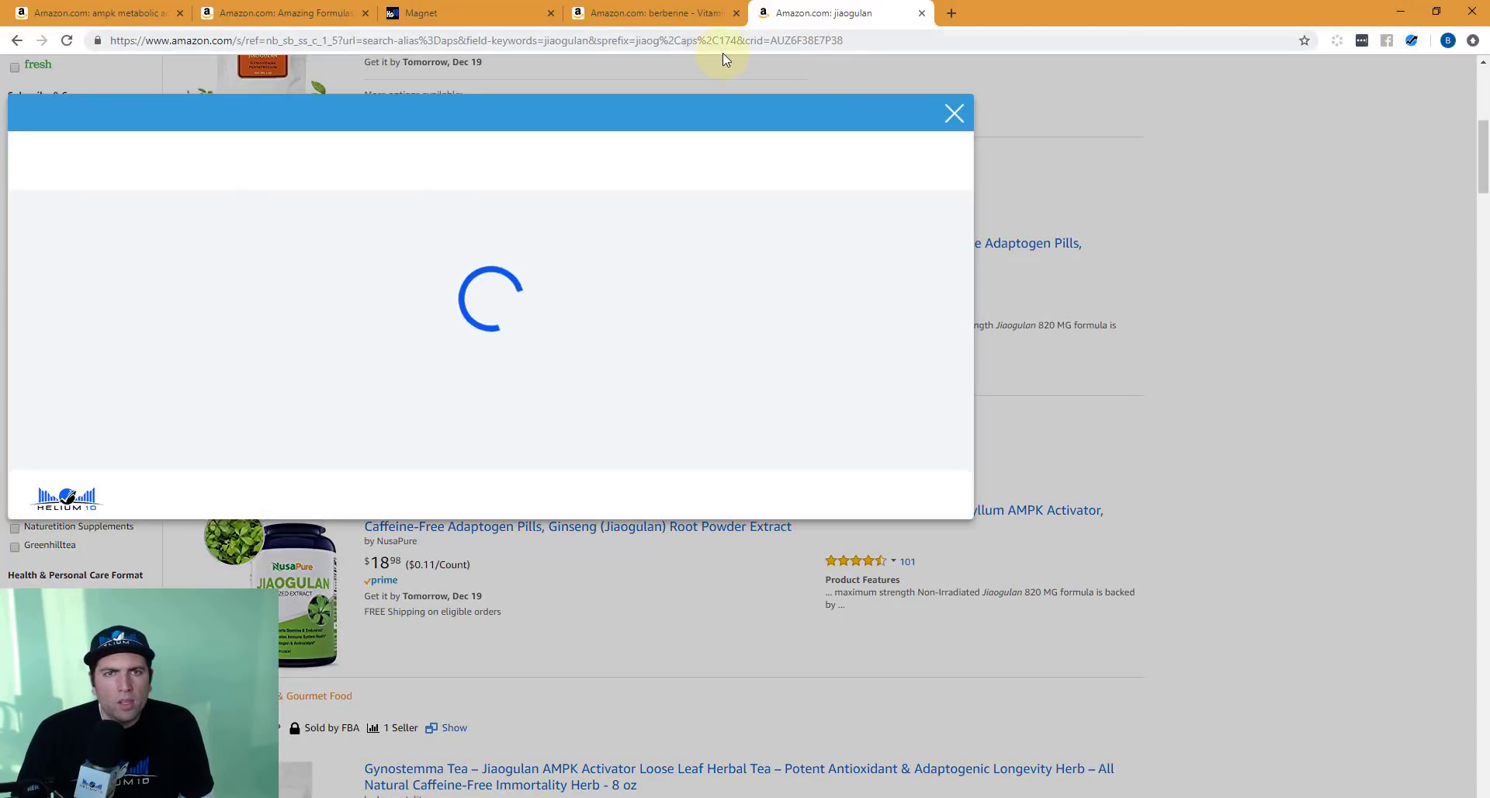
Step: Examine the berberine Xray table, including its sales, revenue, review count and image columns
left_click(683, 14)
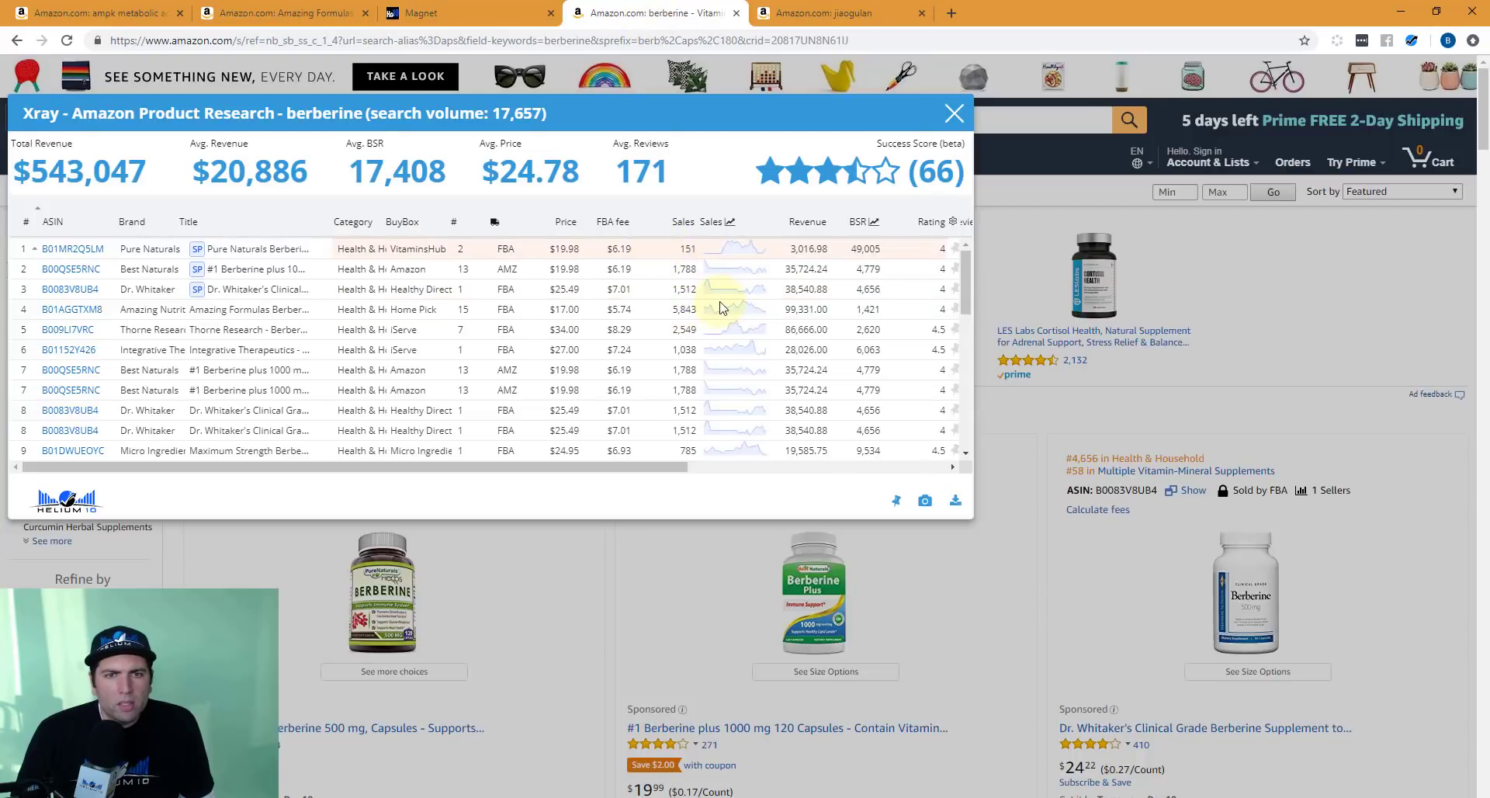
left_click(796, 332)
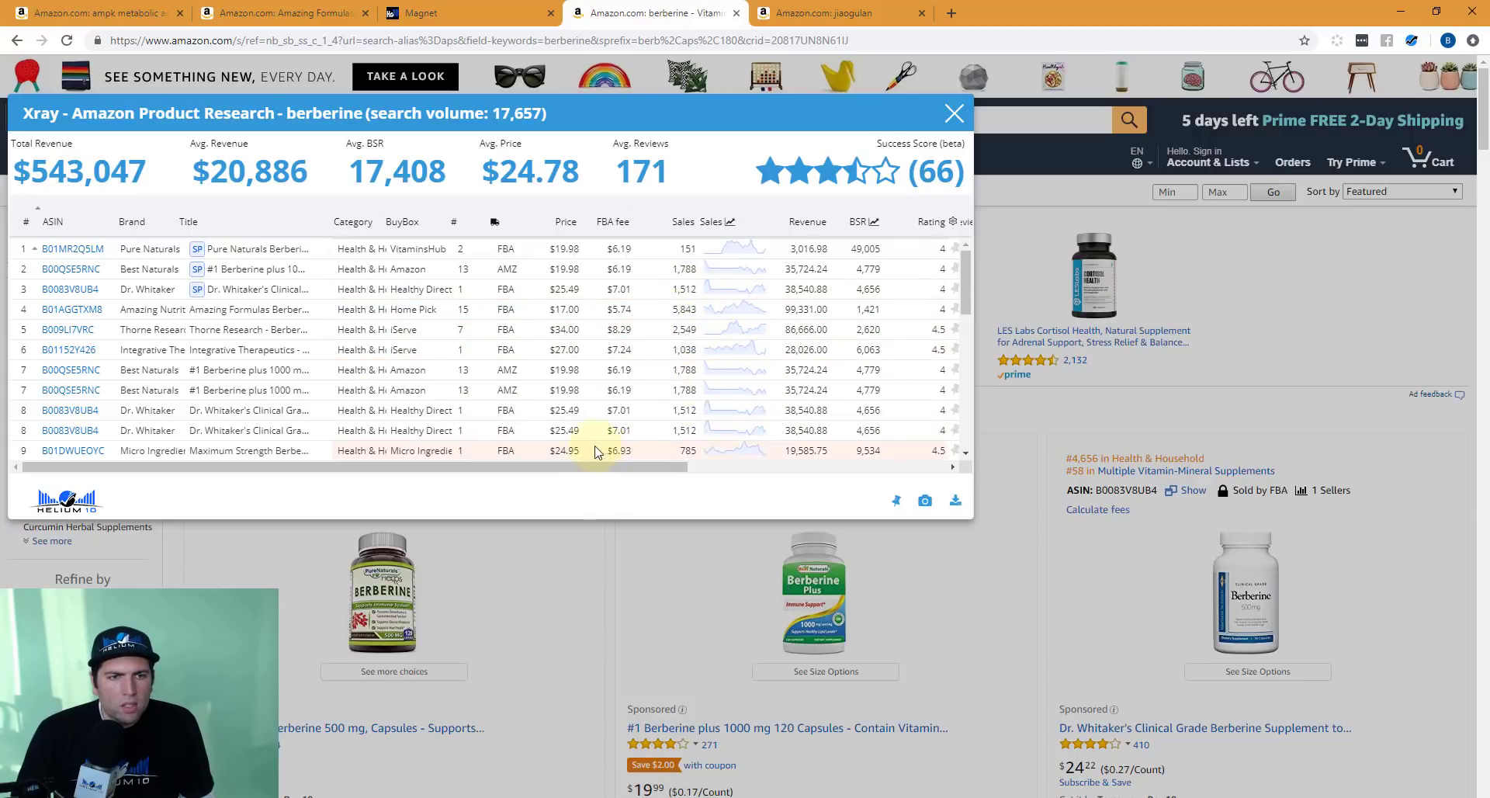
left_click_drag(560, 466, 875, 471)
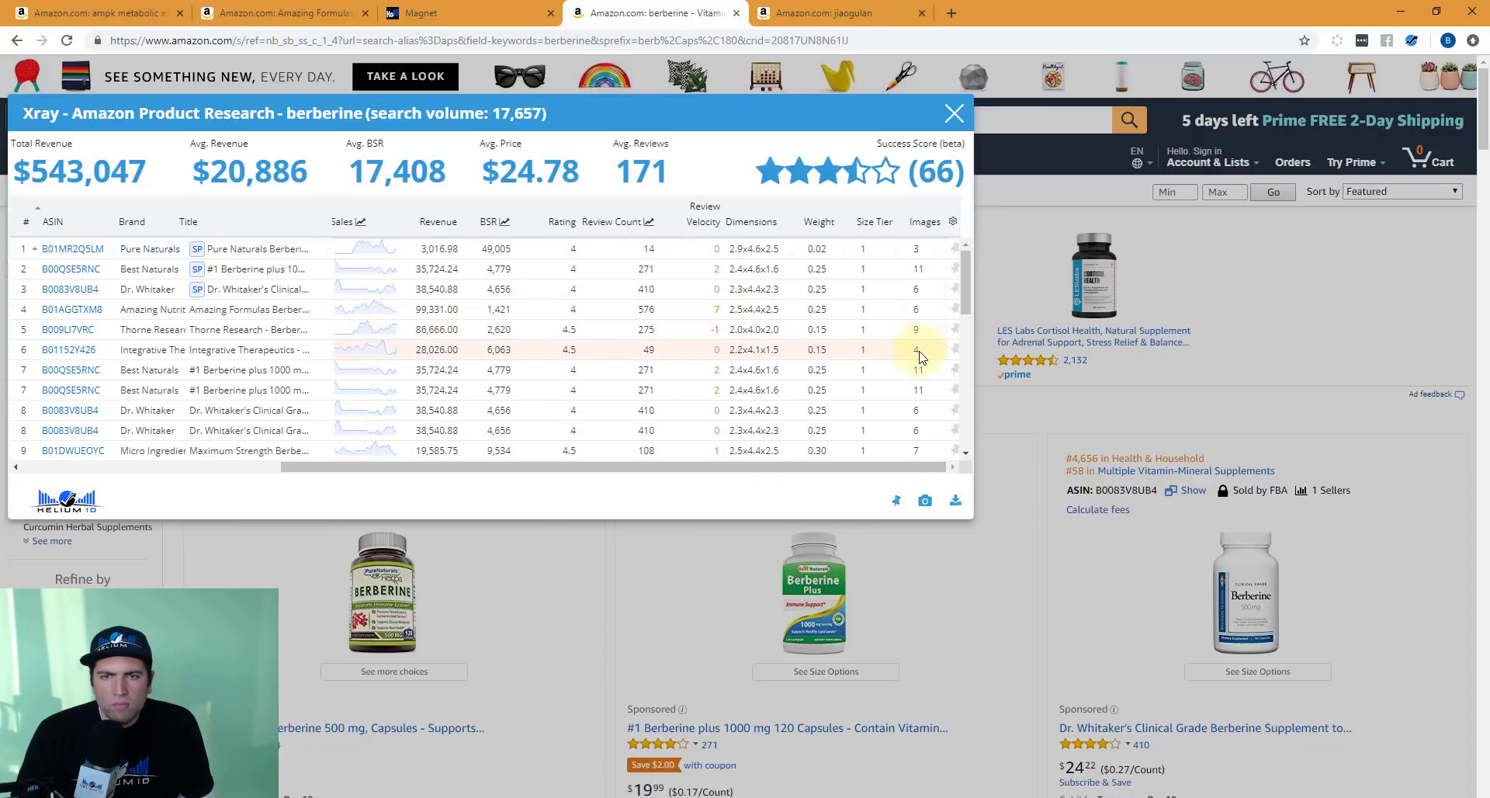
left_click_drag(869, 474, 555, 487)
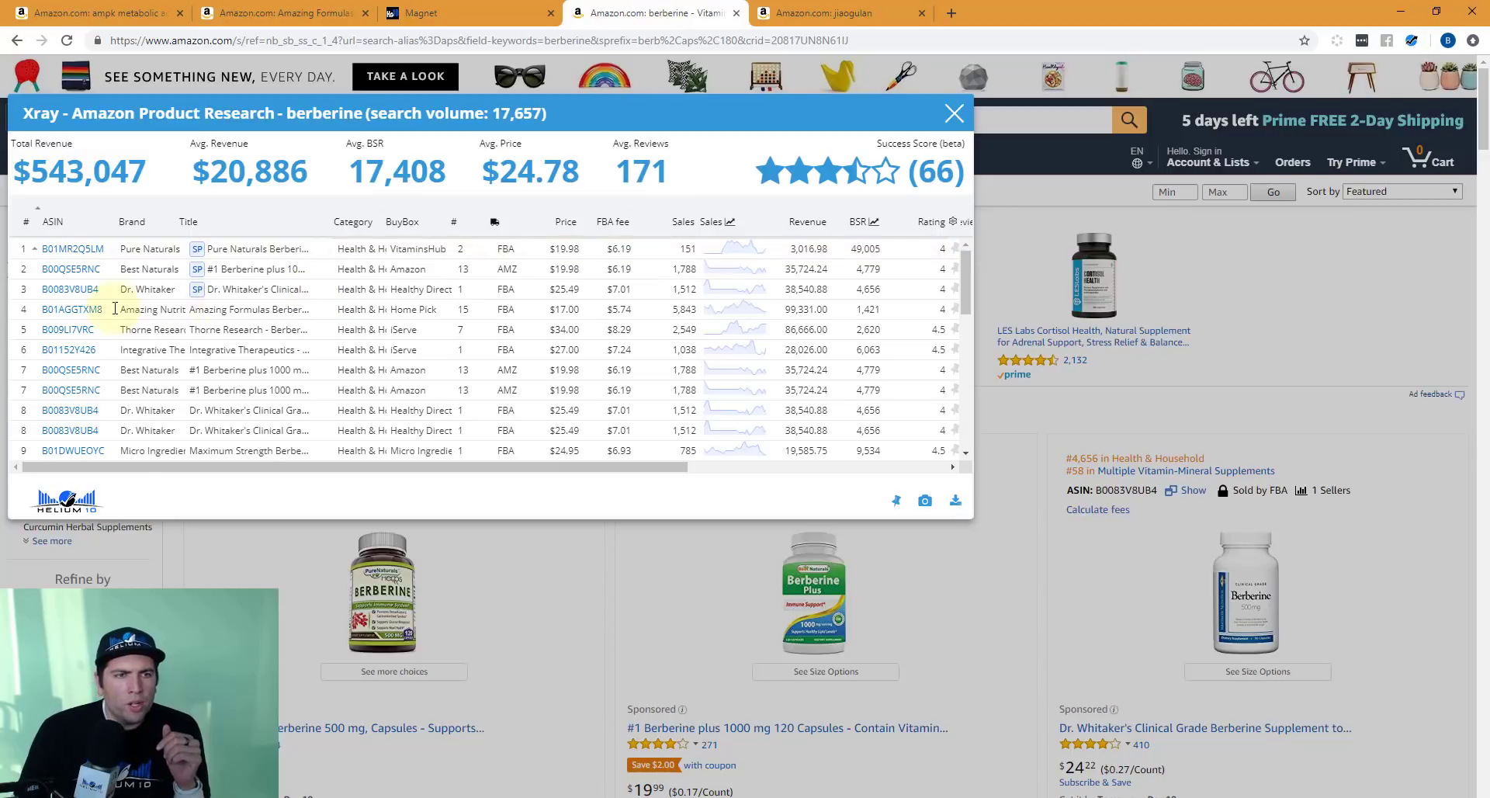
mouse_move(80, 315)
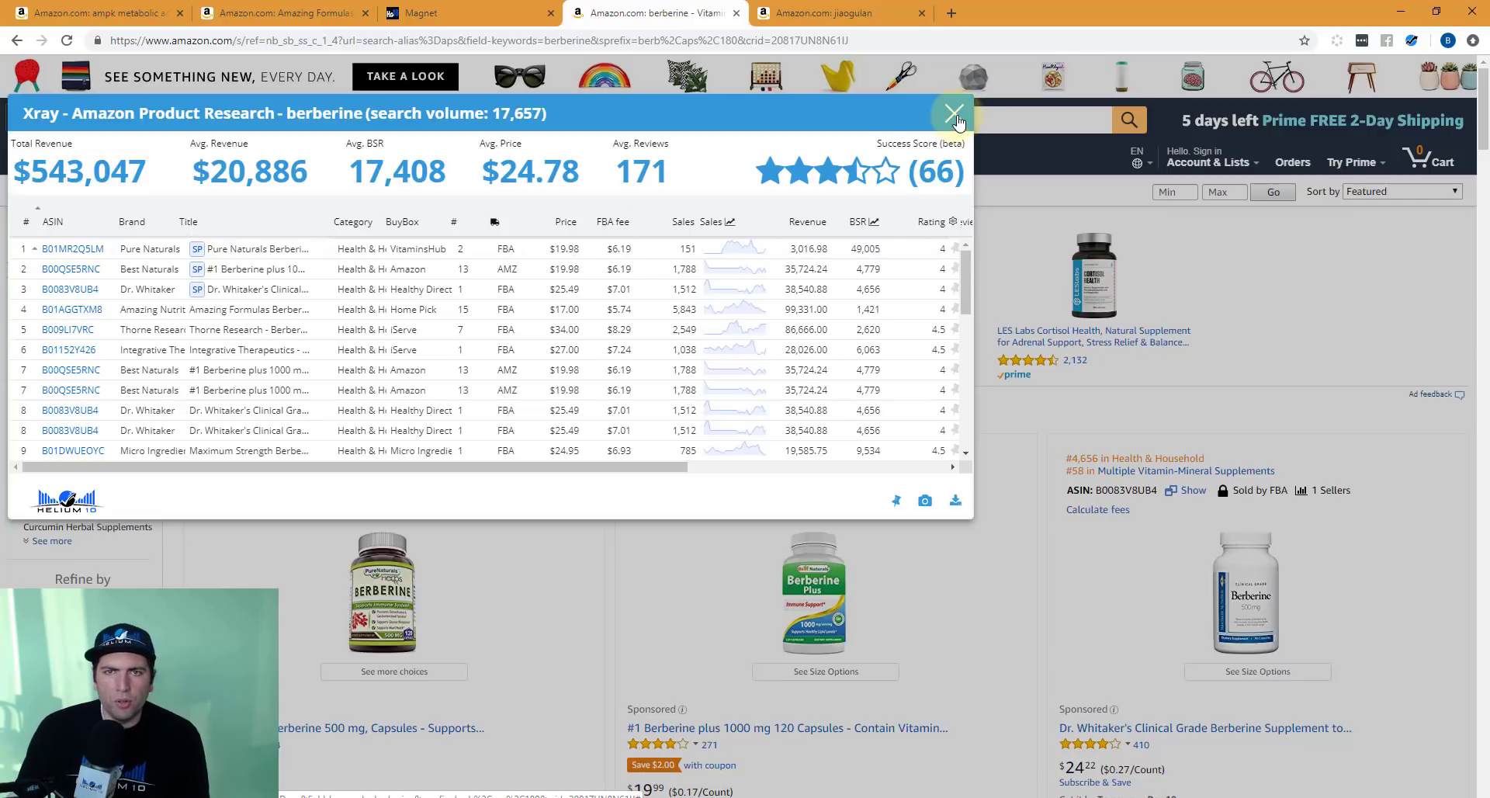
Step: Search Google in a new browser tab for "berberine ampk activator" and read through the results
left_click(952, 17)
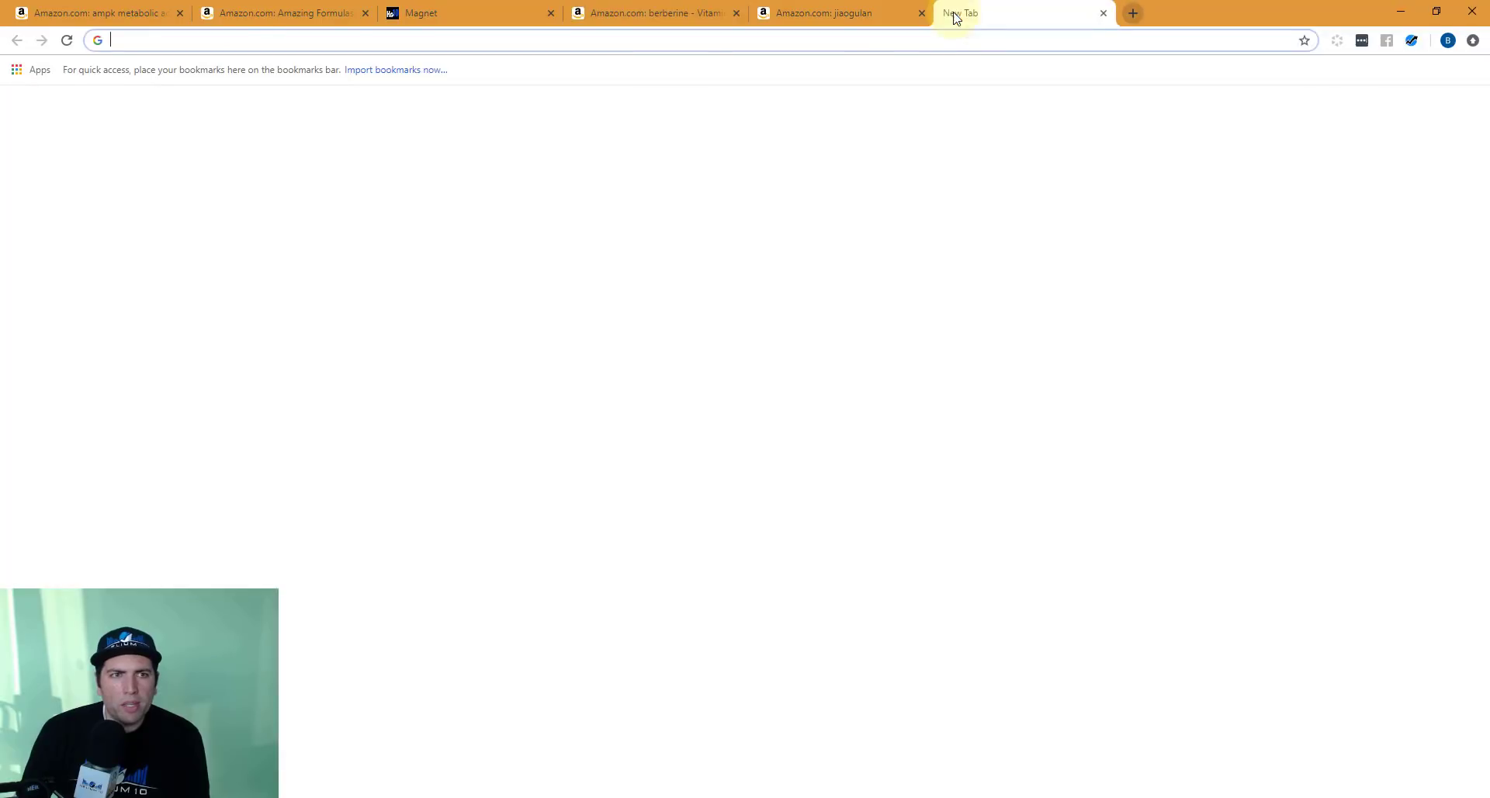
type("berberine ampm")
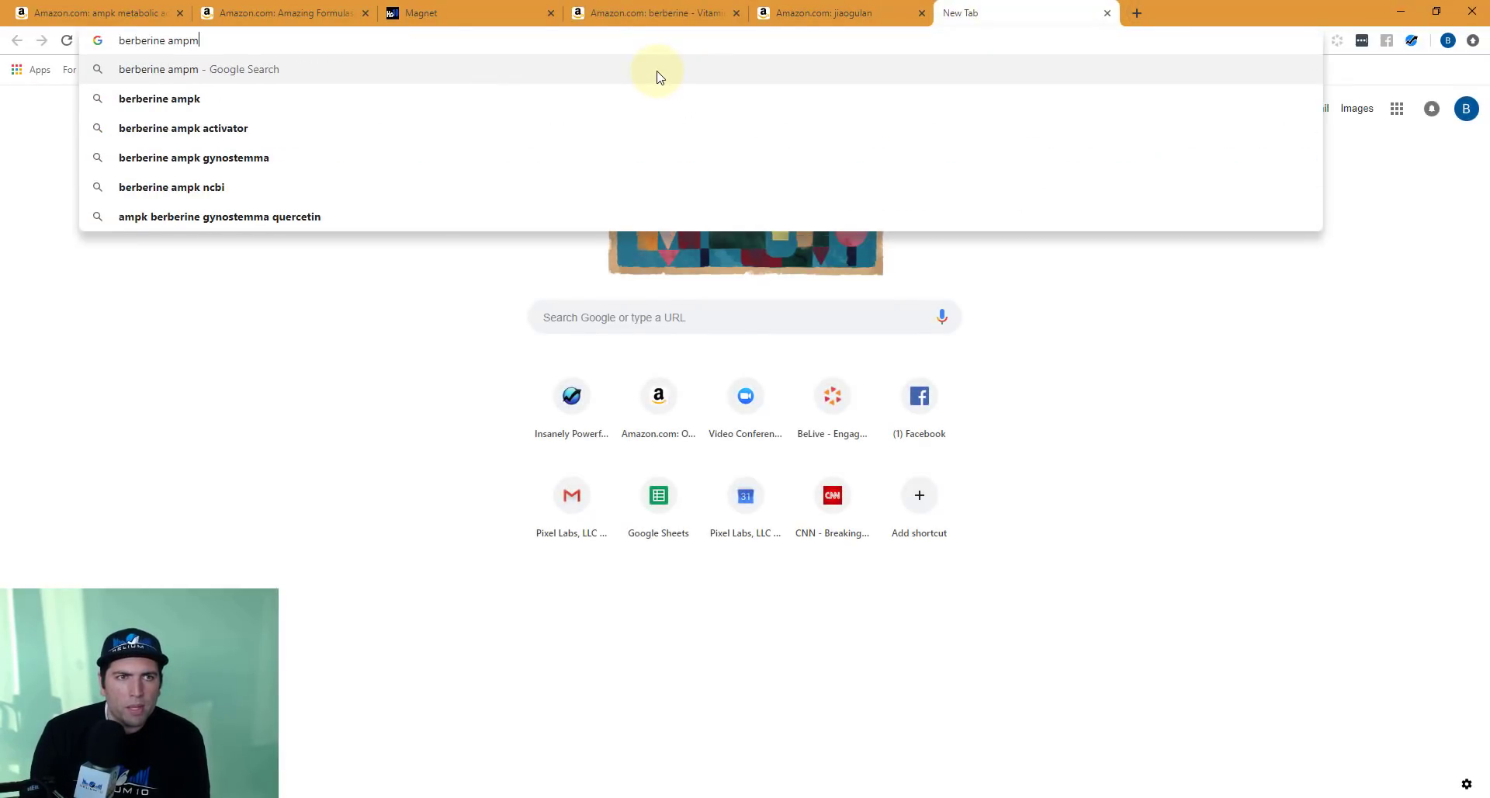
key("BackSpace")
type("k acti")
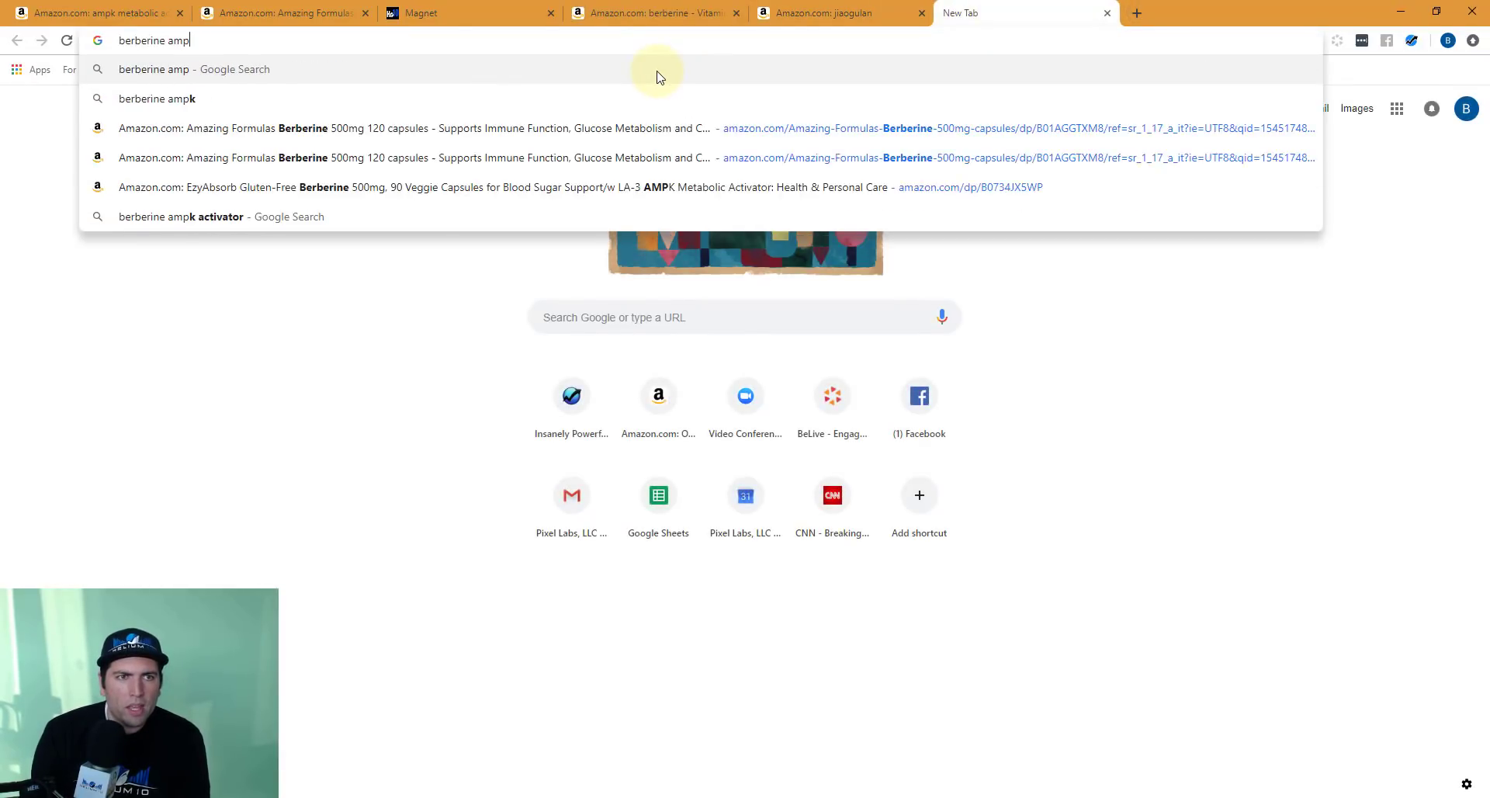
key("Return")
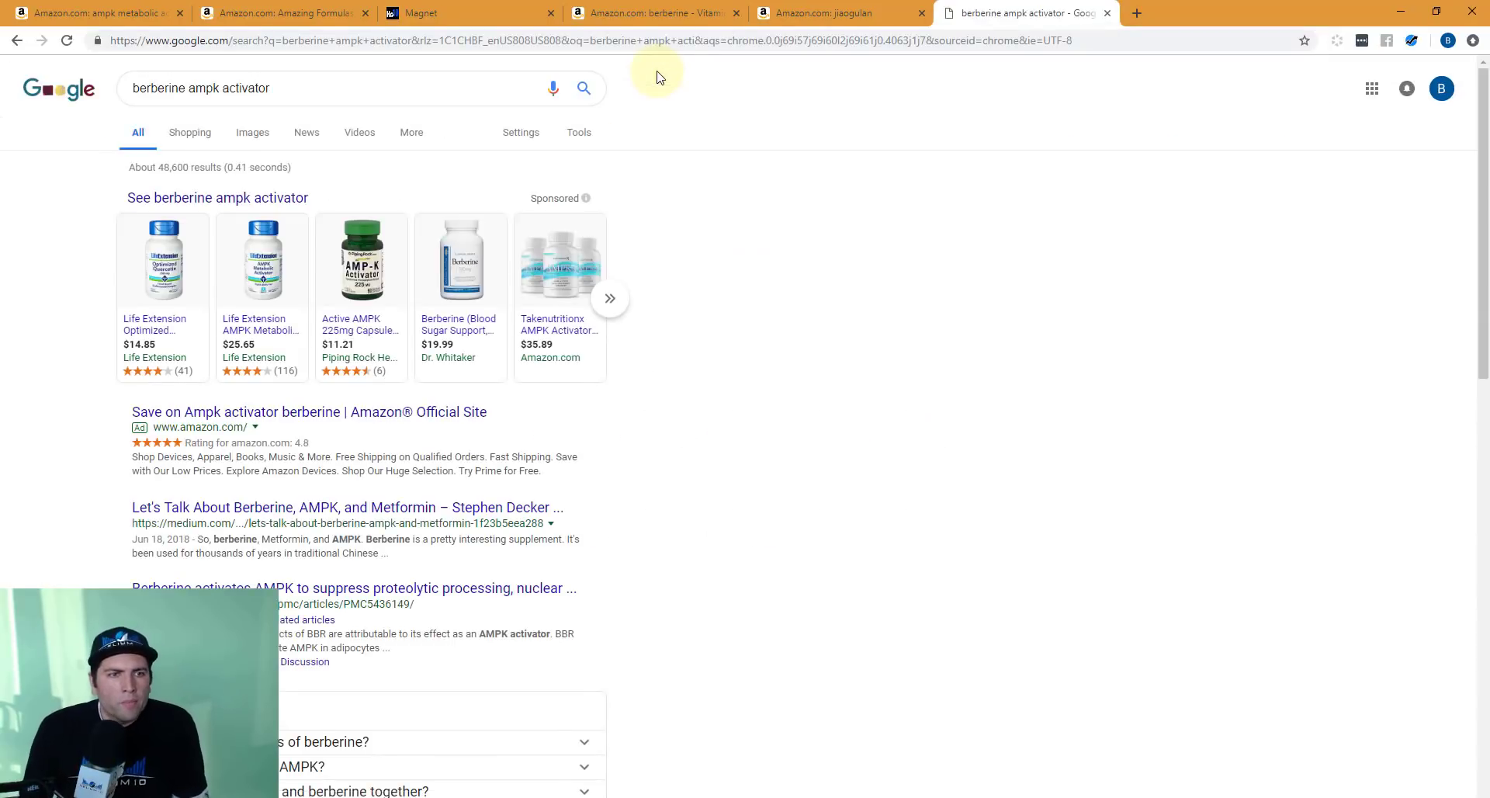
scroll(683, 206, "down", 2)
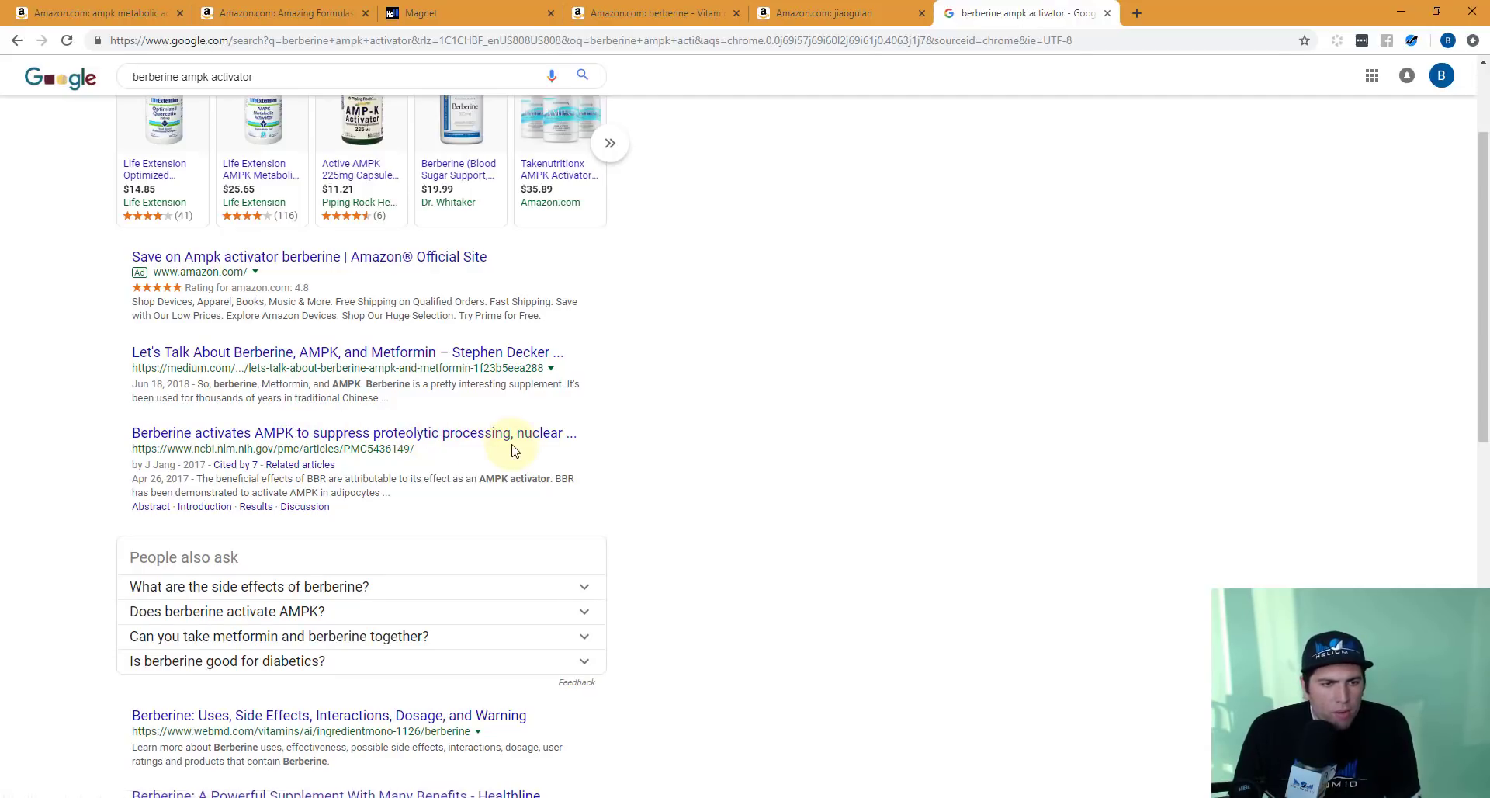
scroll(512, 450, "down", 3)
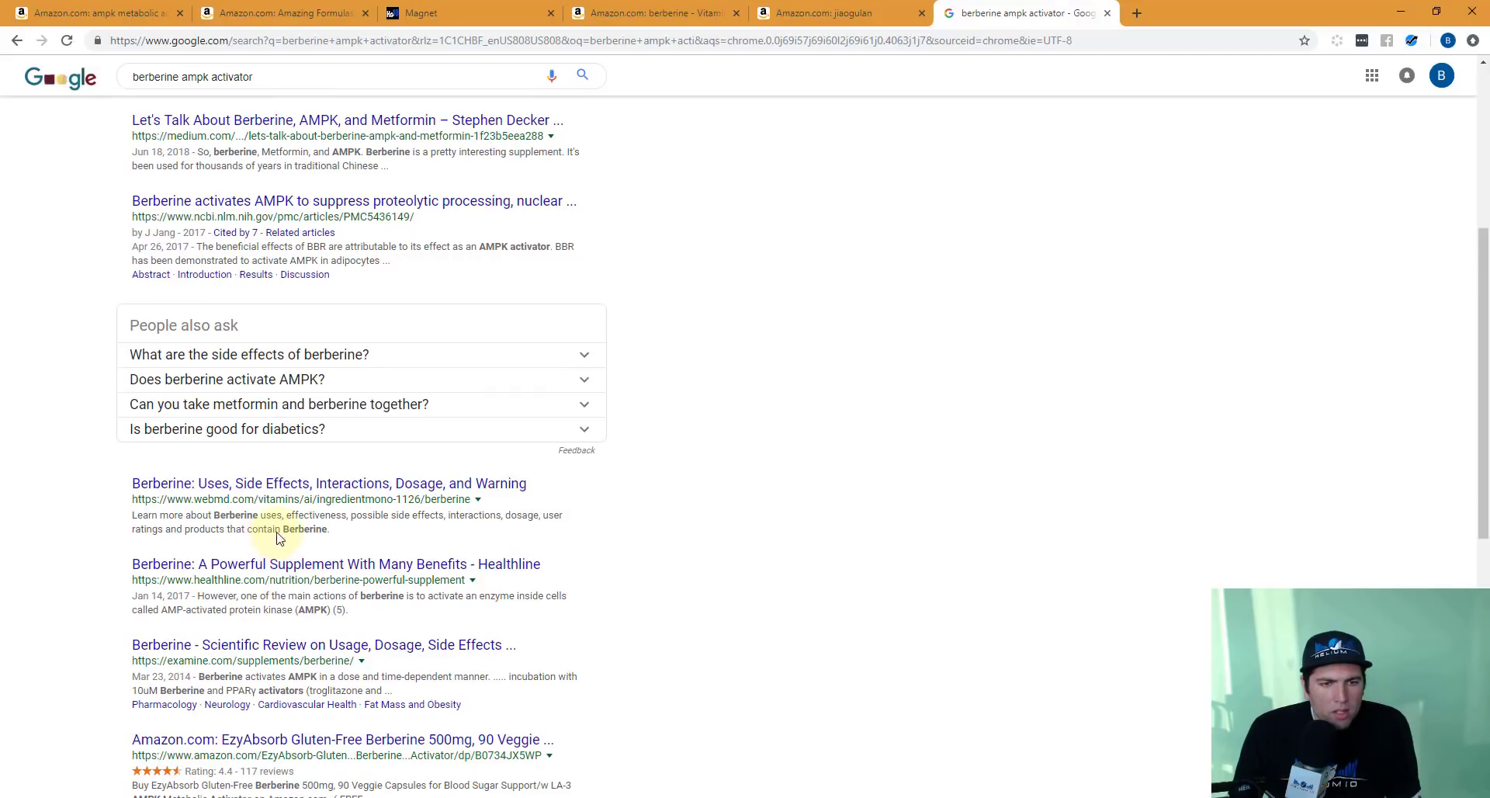
scroll(280, 537, "down", 5)
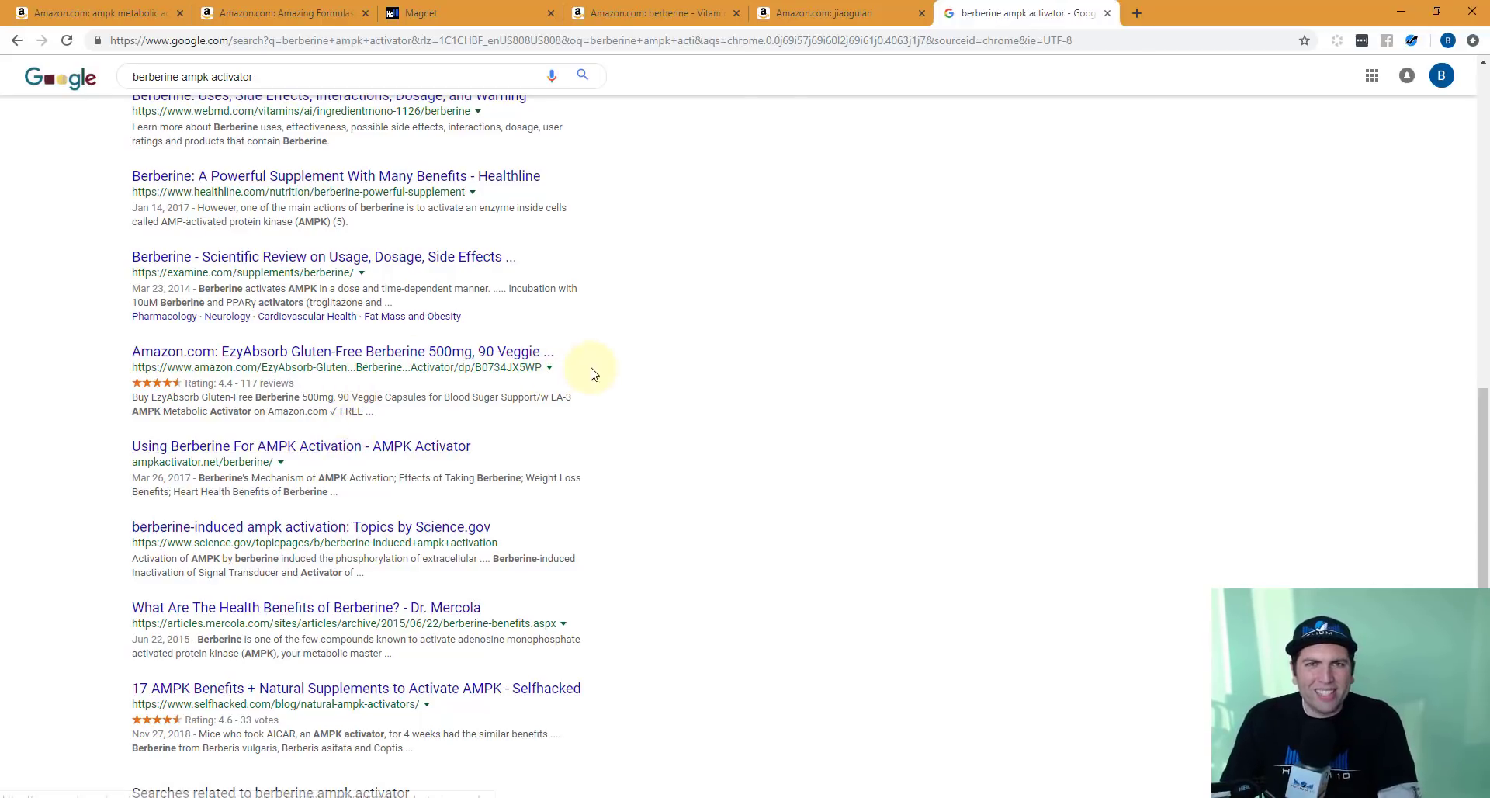
Step: Examine the Xray table for "jiaogulan", comparing the products' sales, revenue, review counts and number of images
left_click(829, 20)
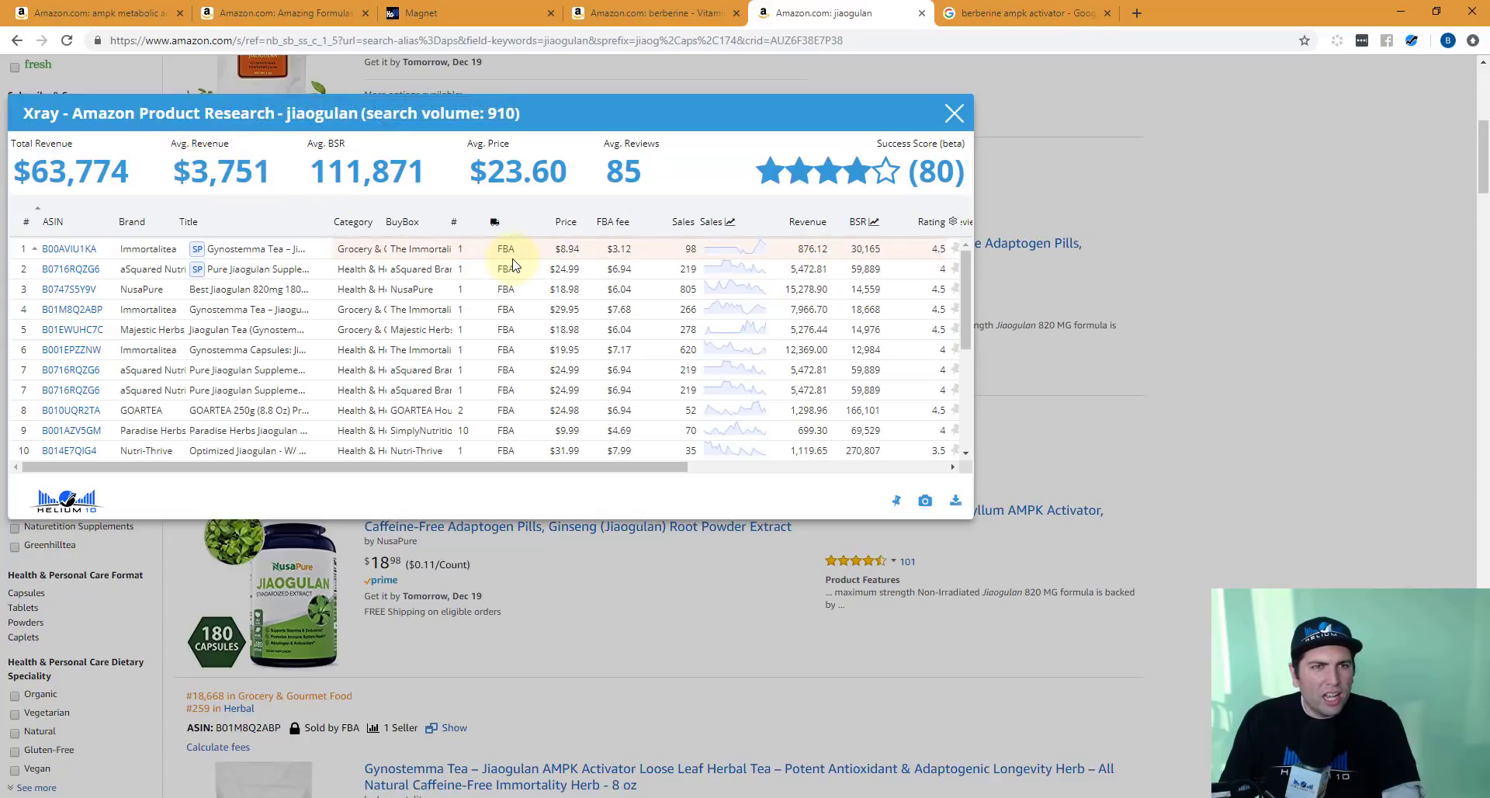
mouse_move(101, 349)
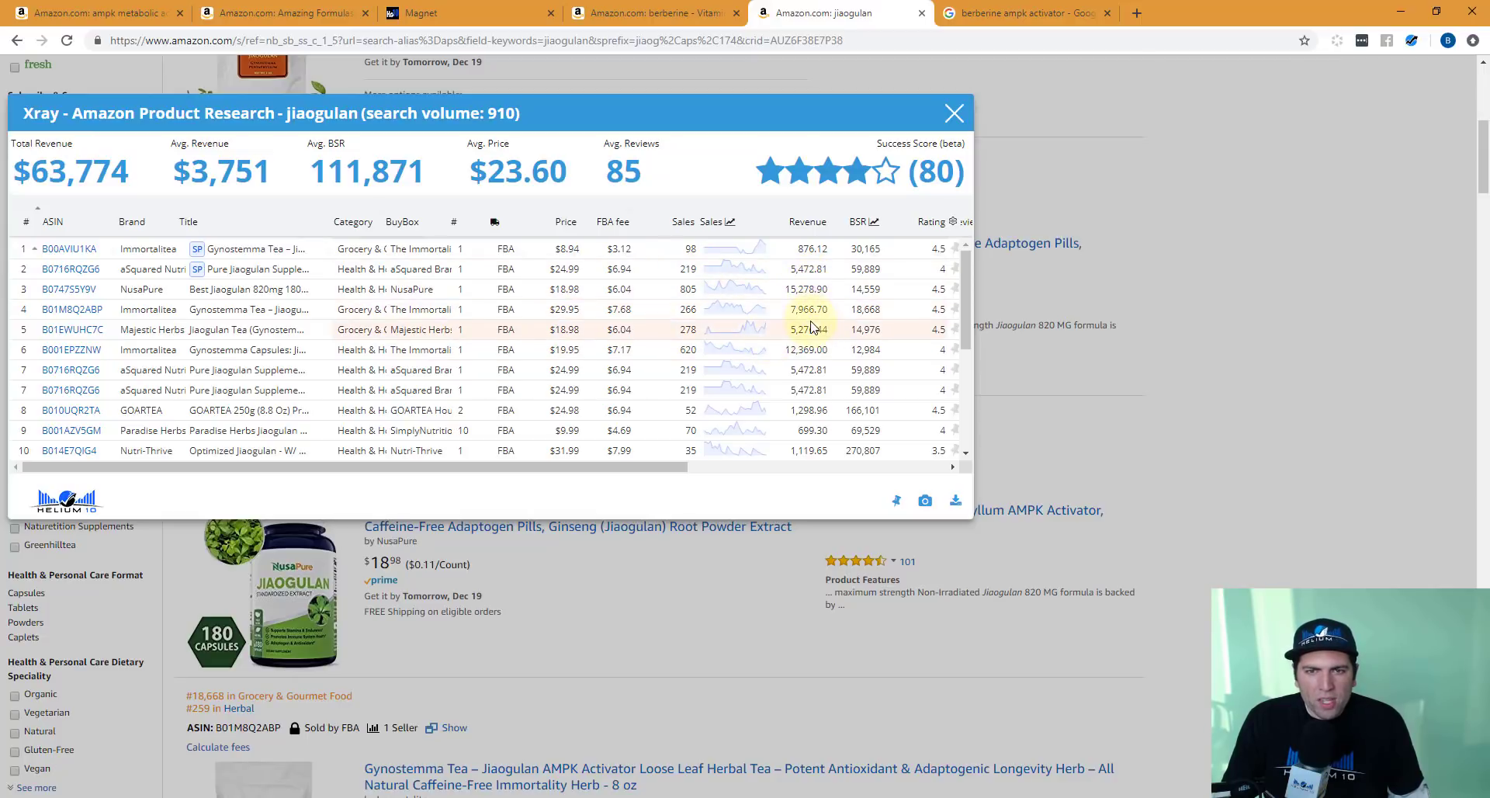
left_click_drag(633, 475, 807, 475)
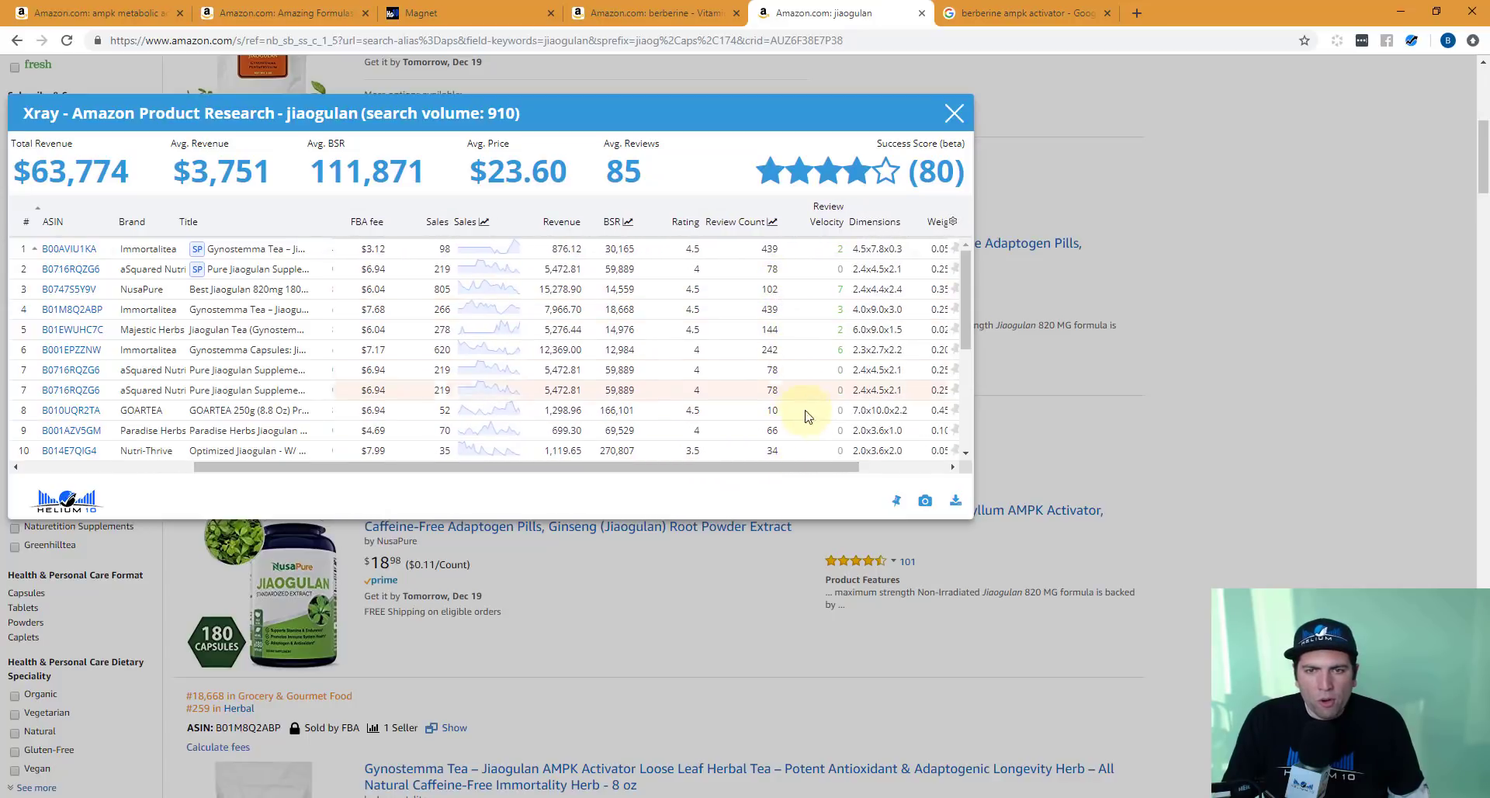
left_click_drag(834, 467, 941, 466)
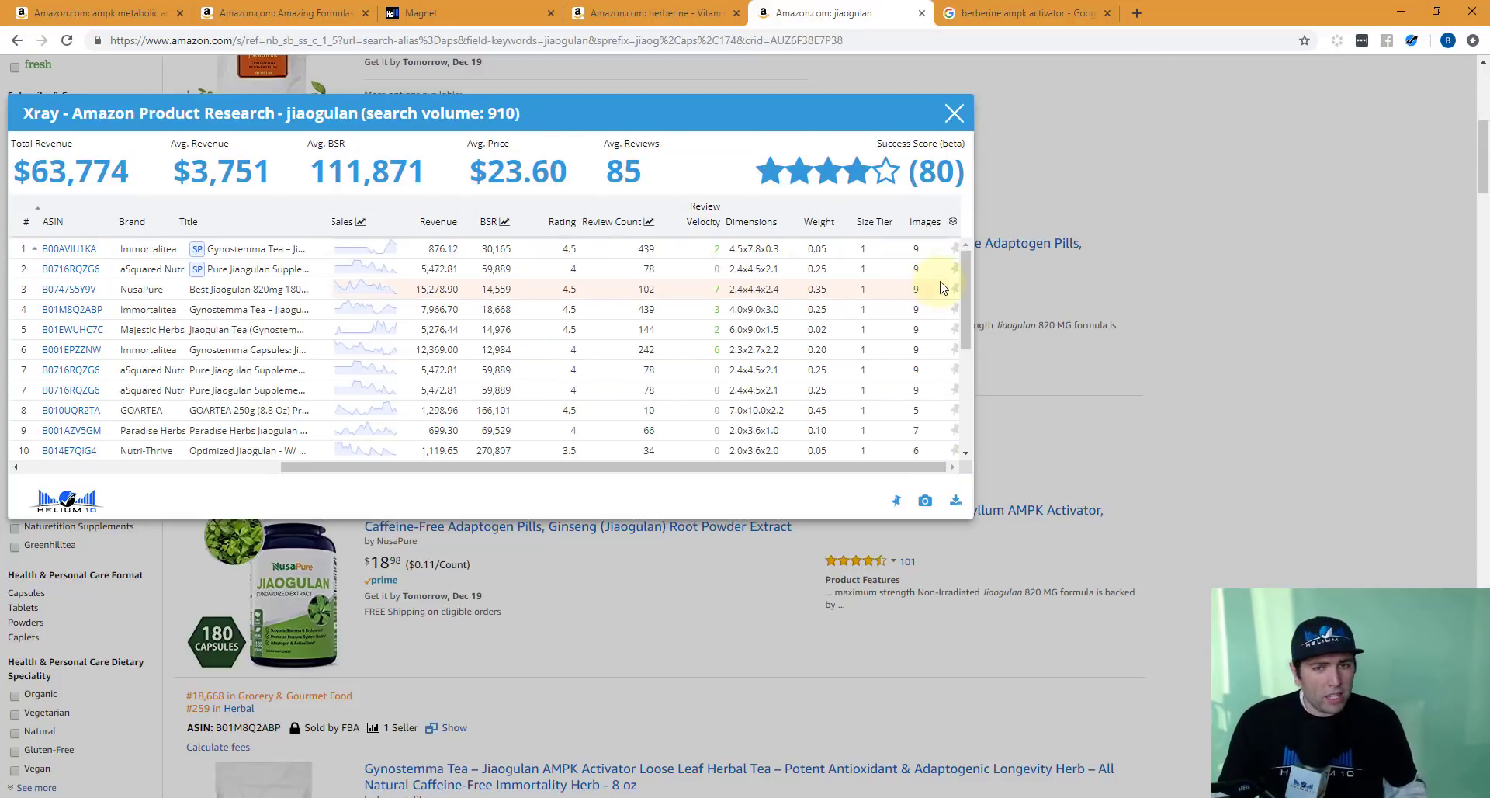
left_click_drag(893, 466, 559, 482)
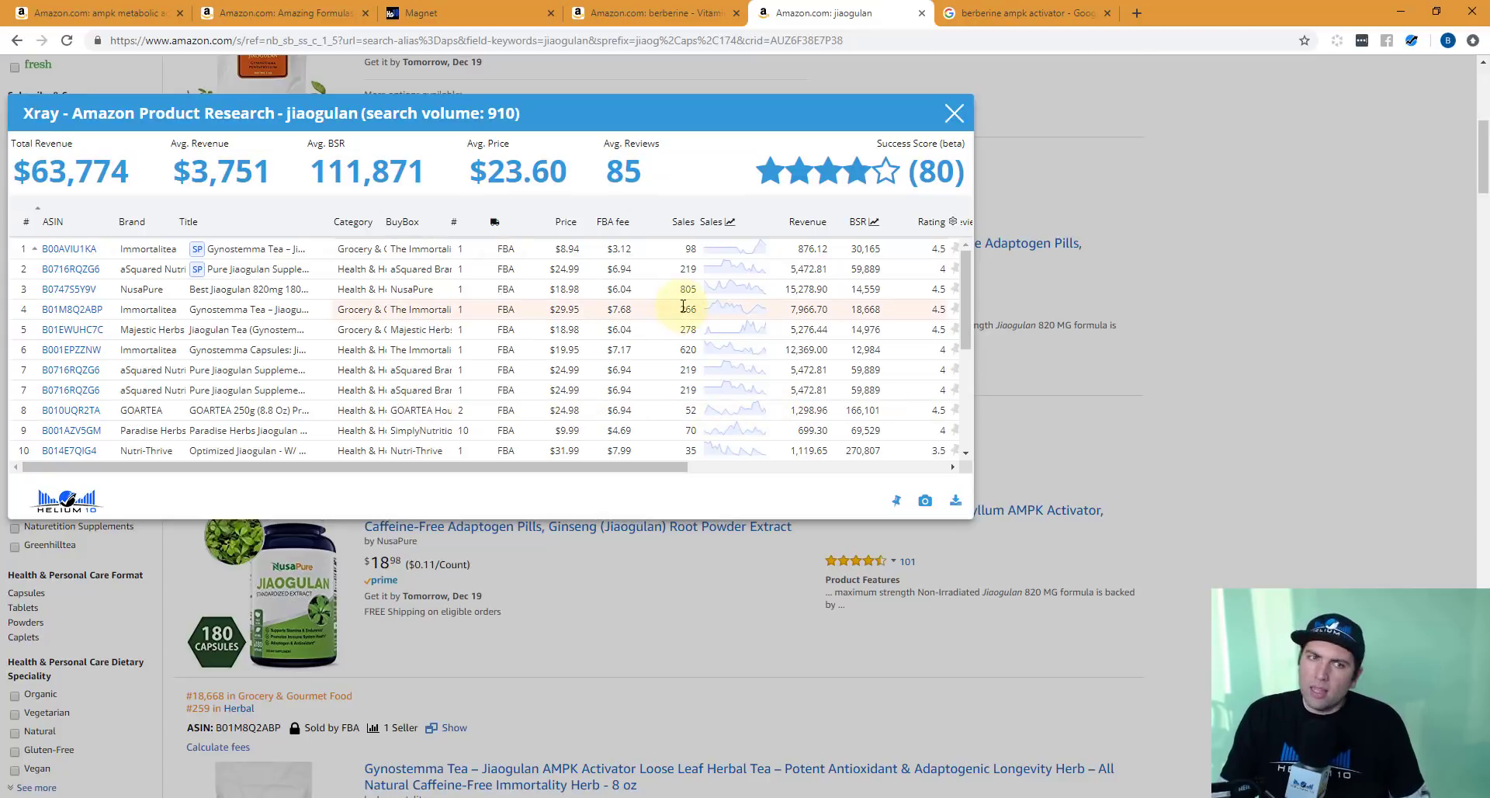
left_click_drag(674, 467, 821, 470)
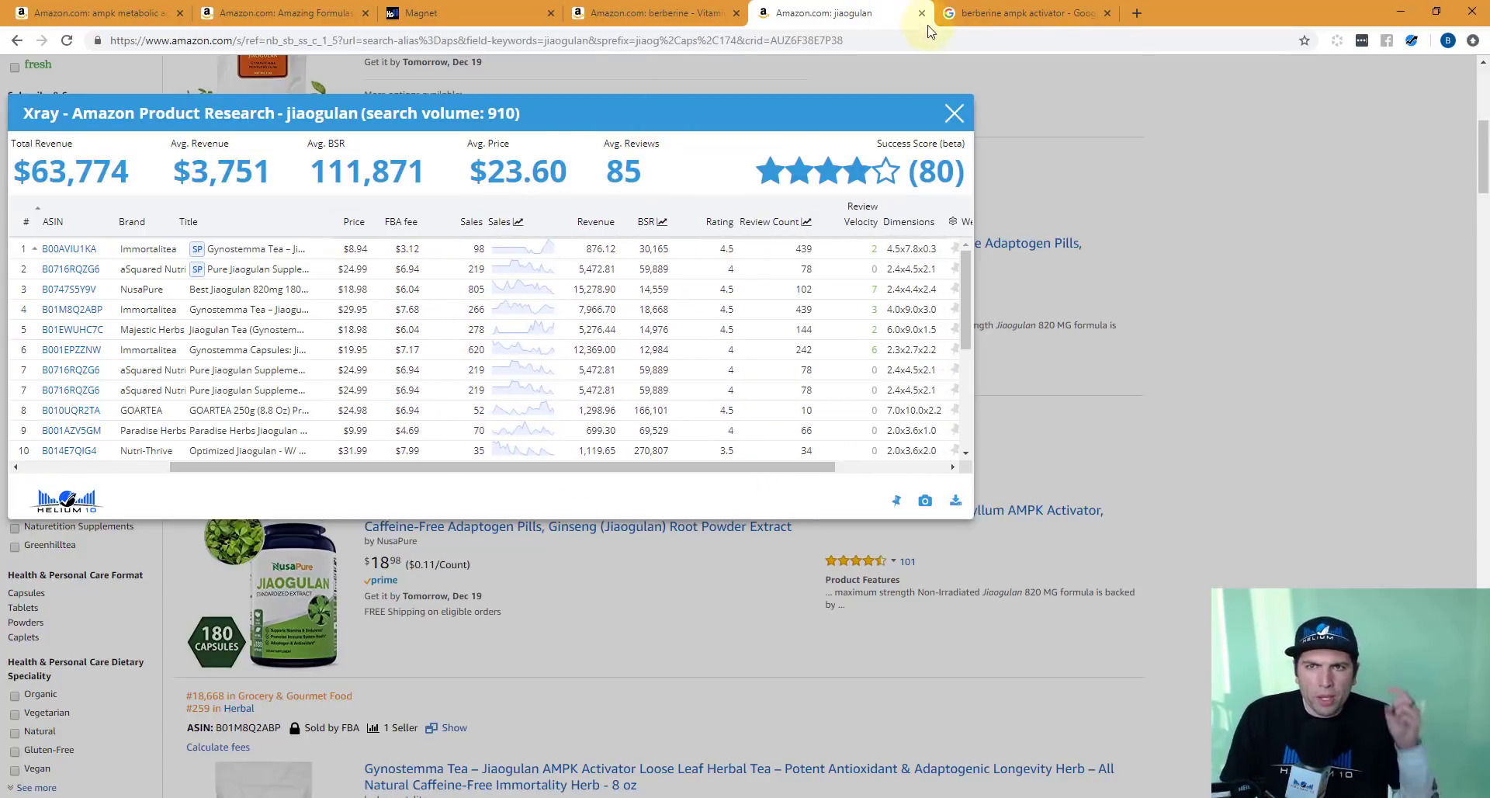
Step: Highlight the Google result title "Using Berberine For AMPK Activation - AMPK Activator" and return to the berberine Xray table
left_click(1021, 11)
left_click_drag(475, 446, 121, 446)
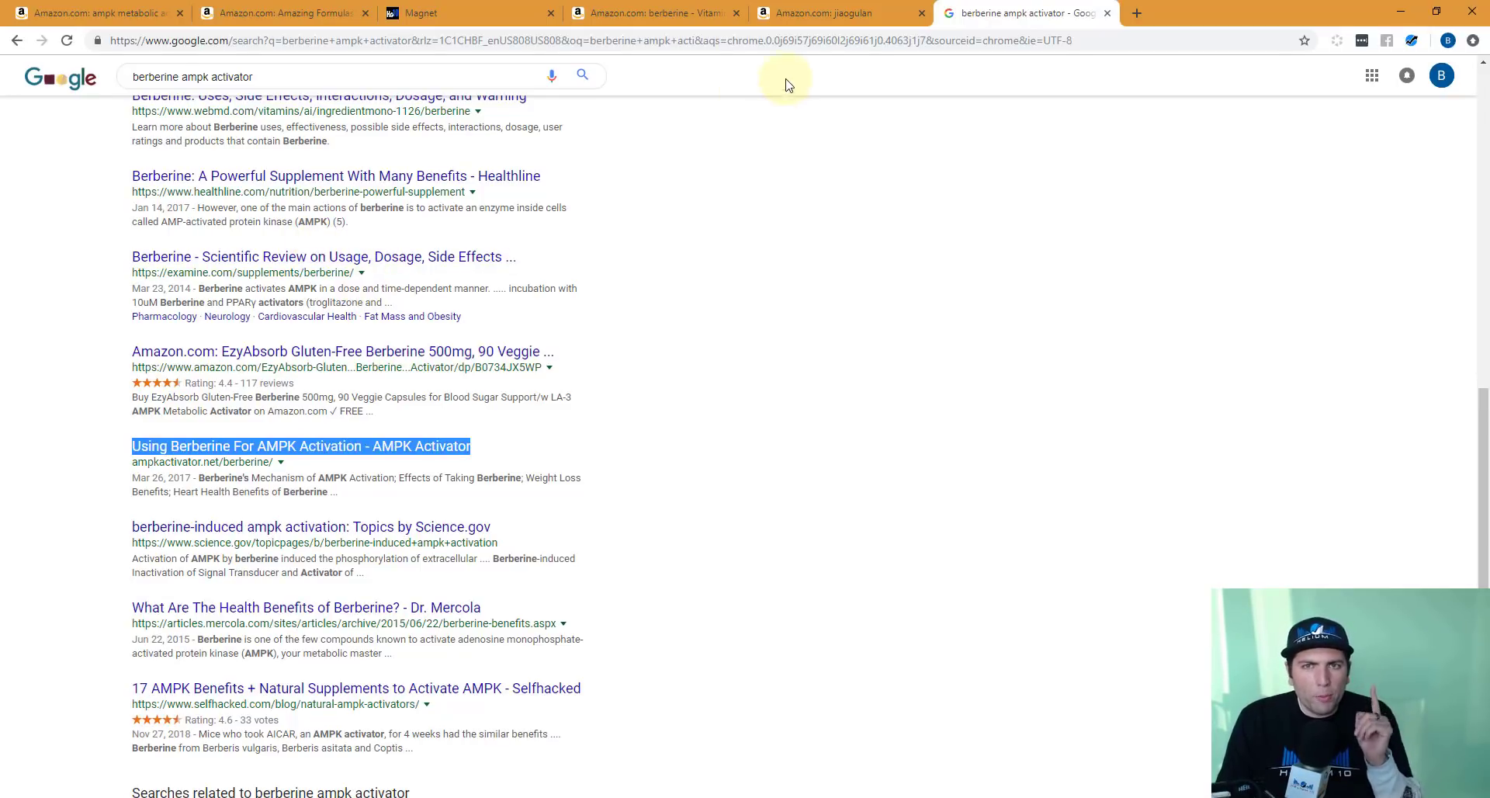
left_click(661, 14)
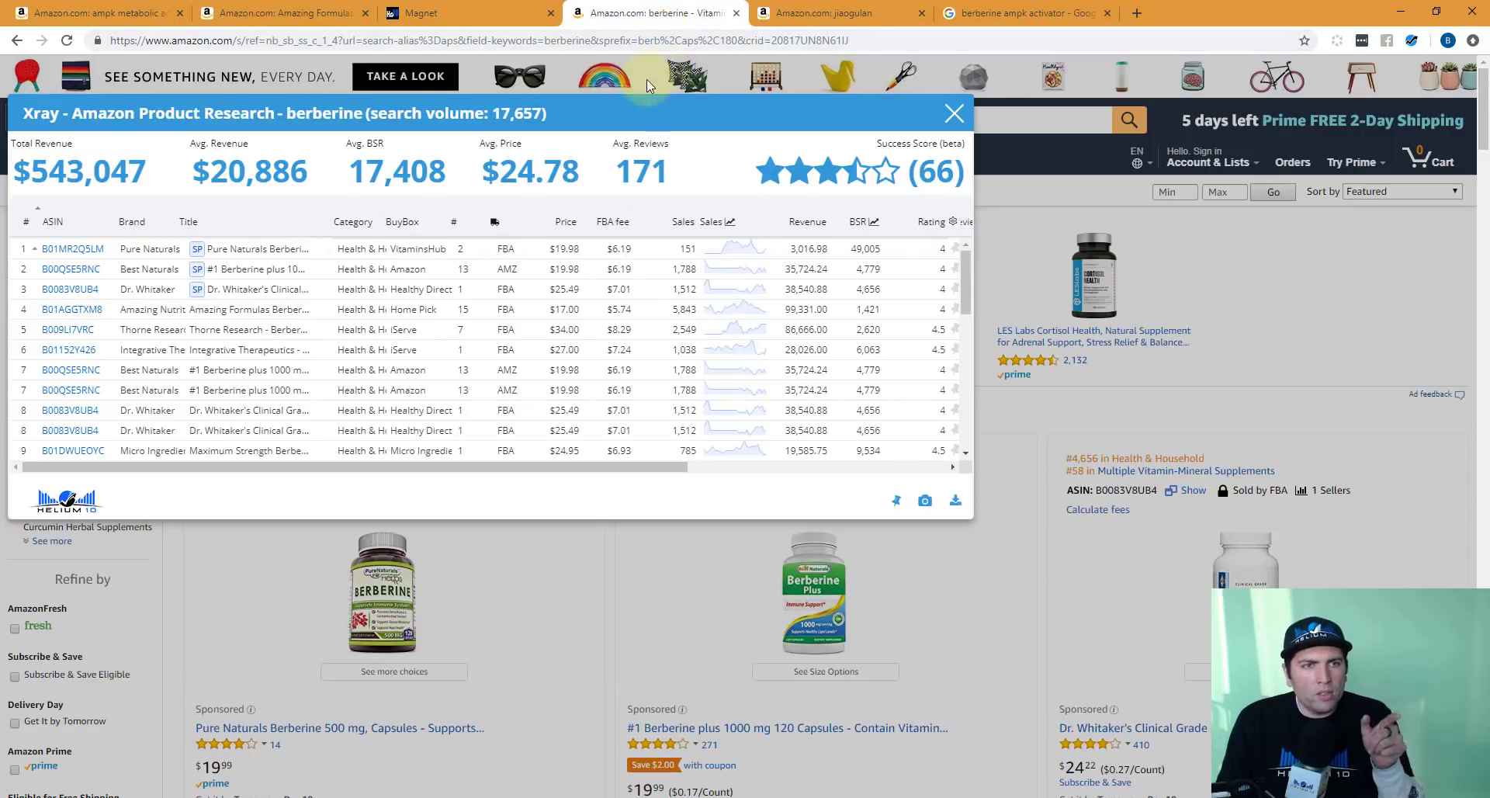
Step: Review the Magnet phrases and search volumes for "ampk metabolic activator" and recheck the berberine Xray data
left_click(435, 14)
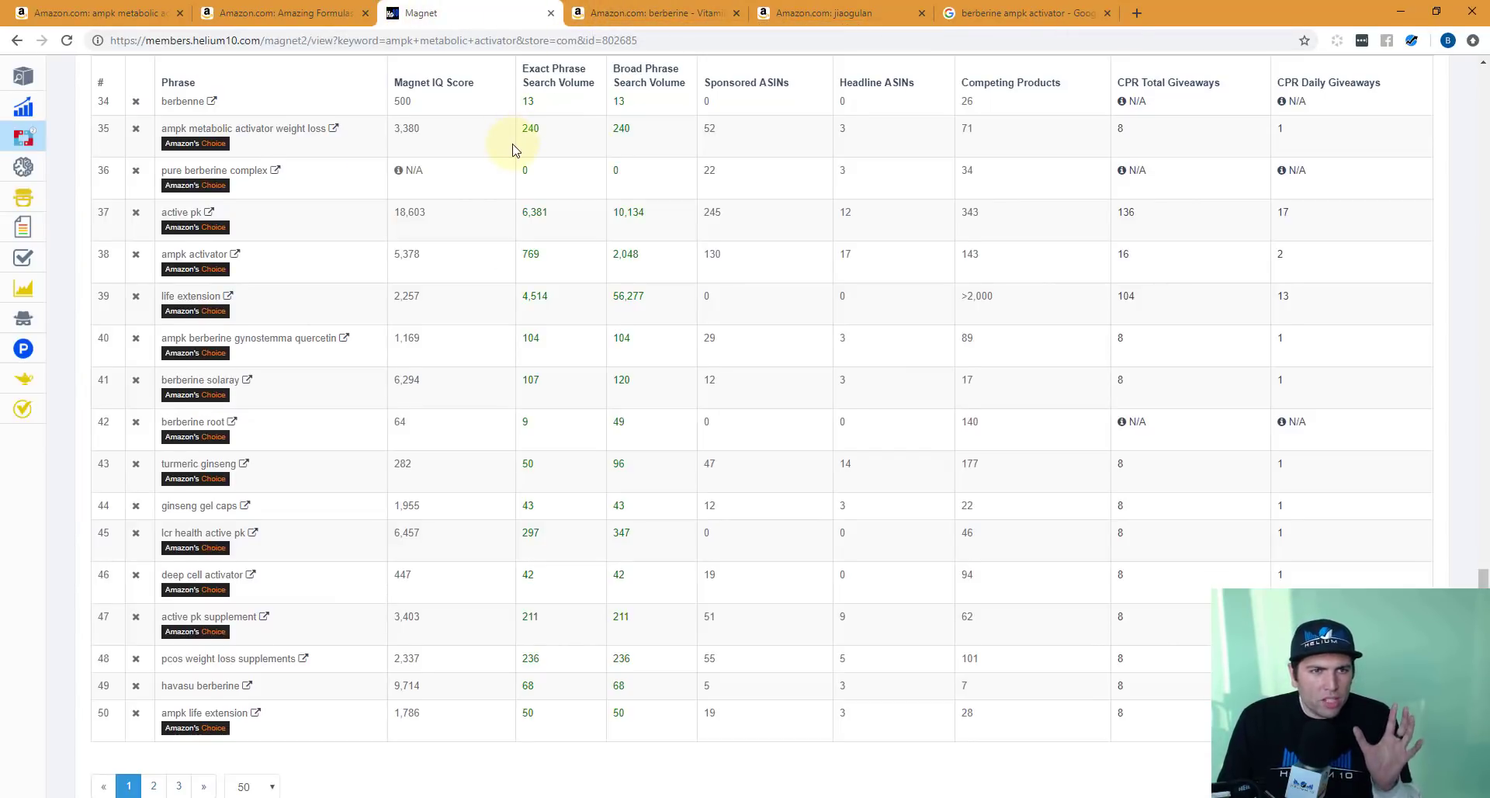
scroll(512, 150, "up", 5)
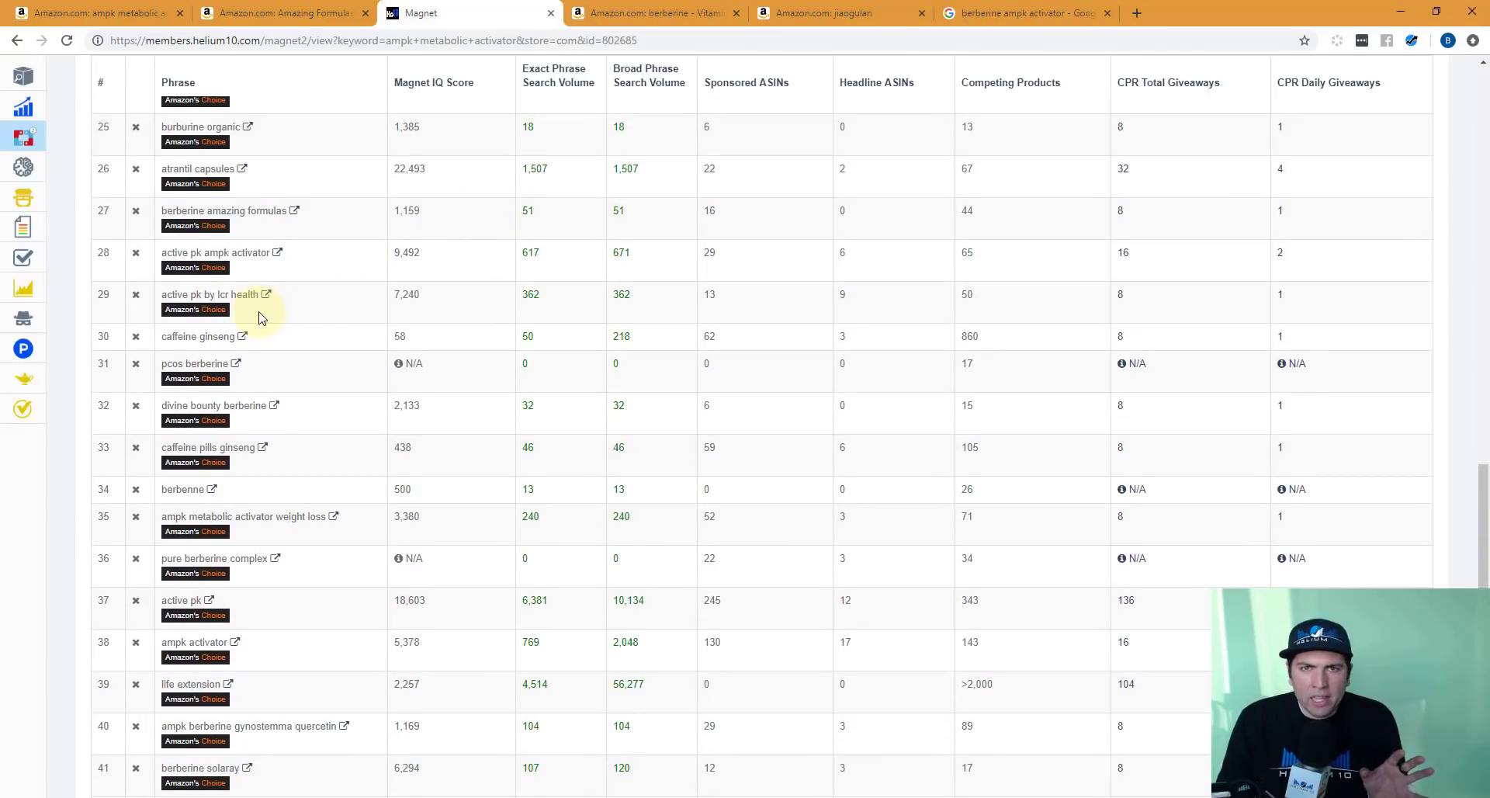
mouse_move(583, 100)
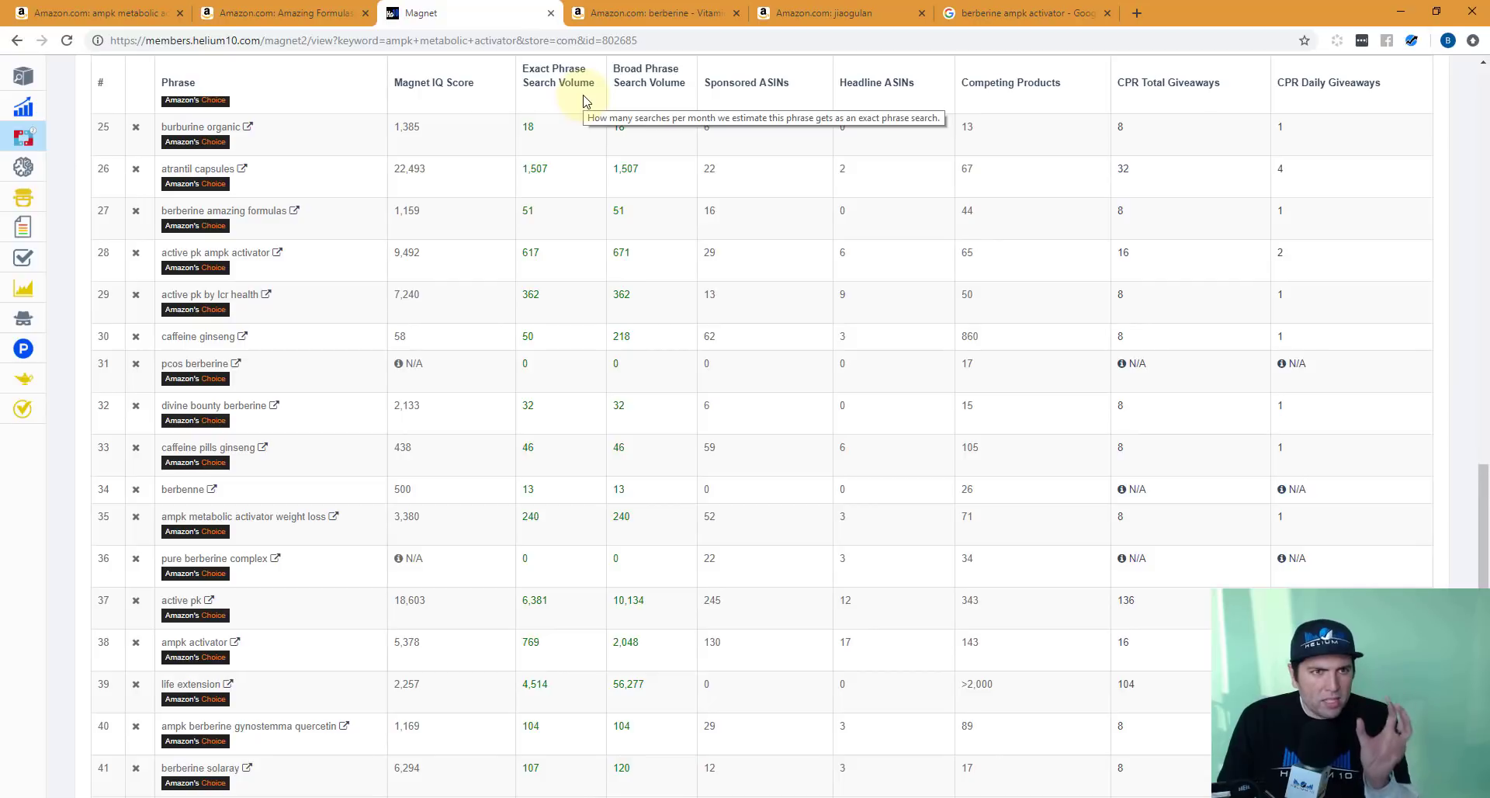
scroll(583, 100, "up", 6)
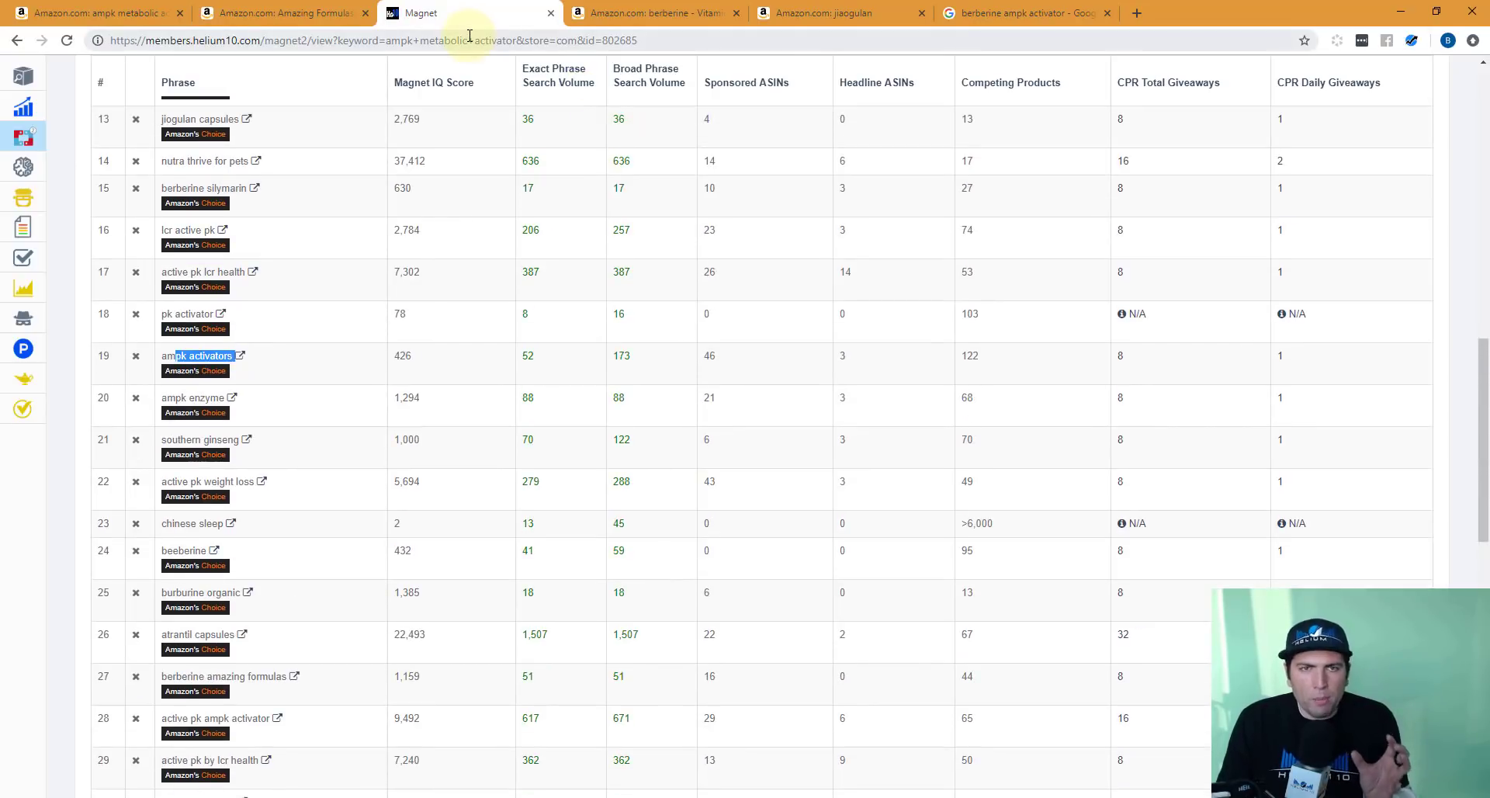
left_click(655, 13)
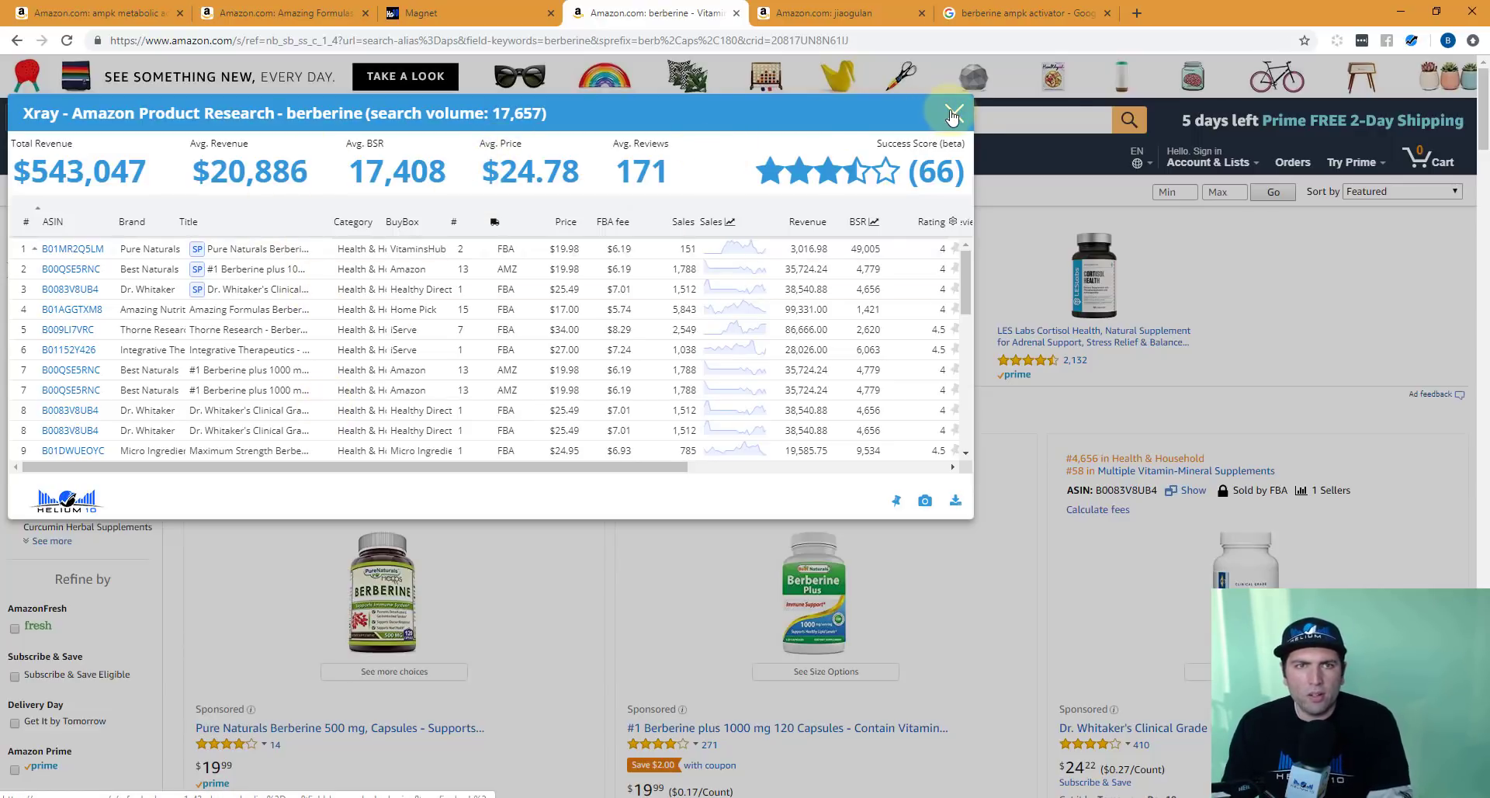
key("ctrl+shift+Tab")
scroll(339, 332, "up", 15)
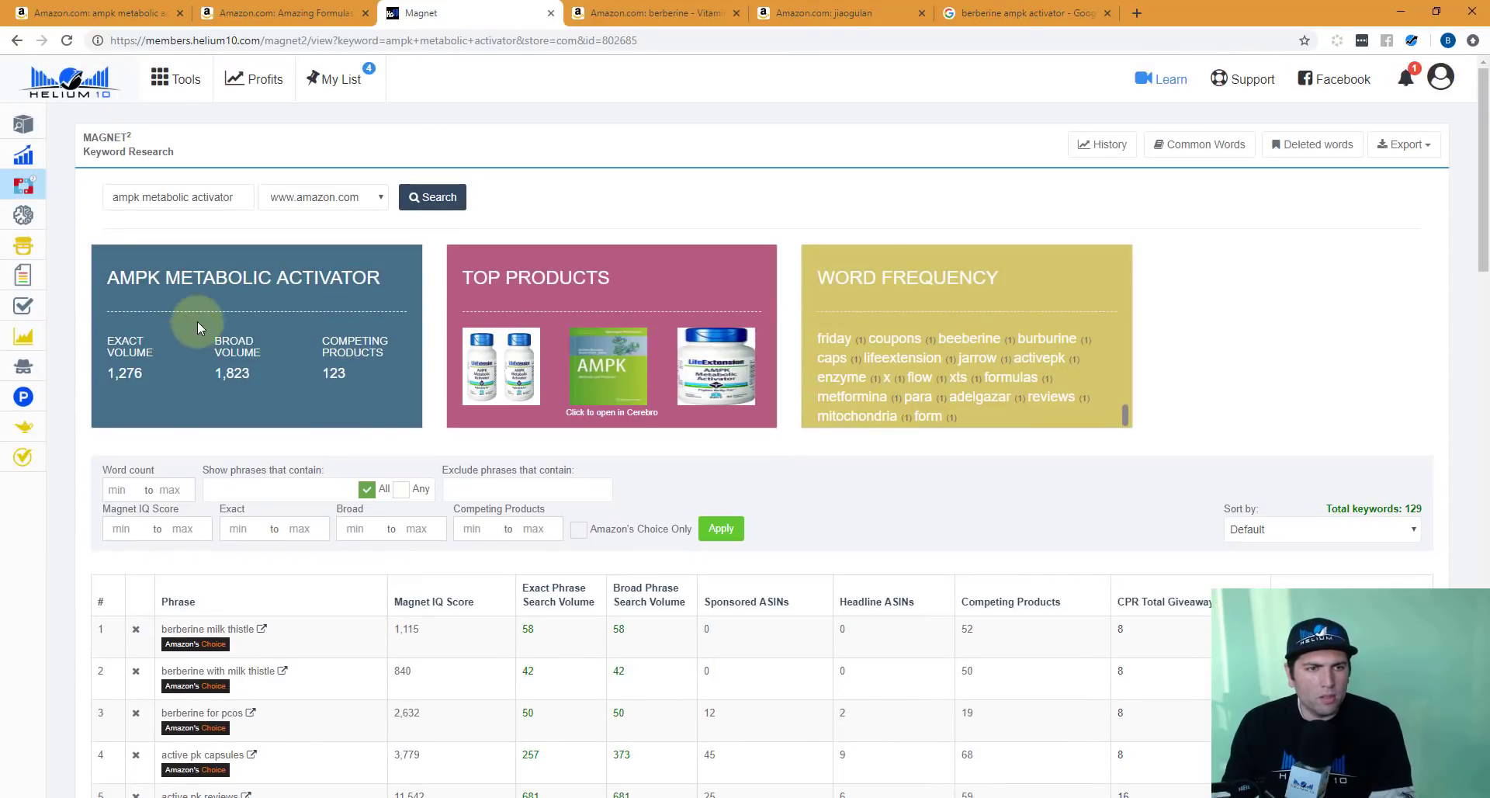
left_click(186, 197)
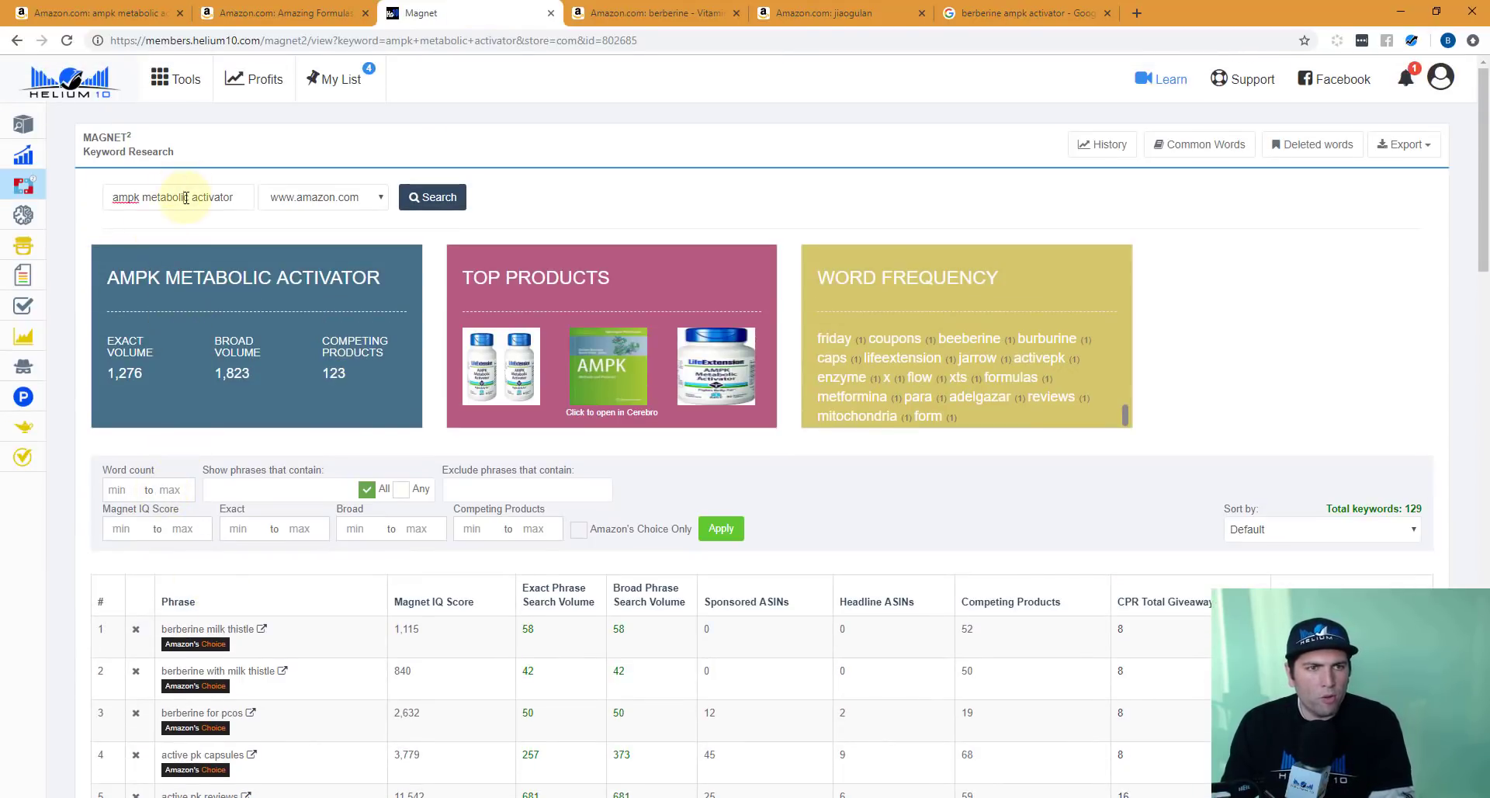
triple_click(186, 197)
type("be")
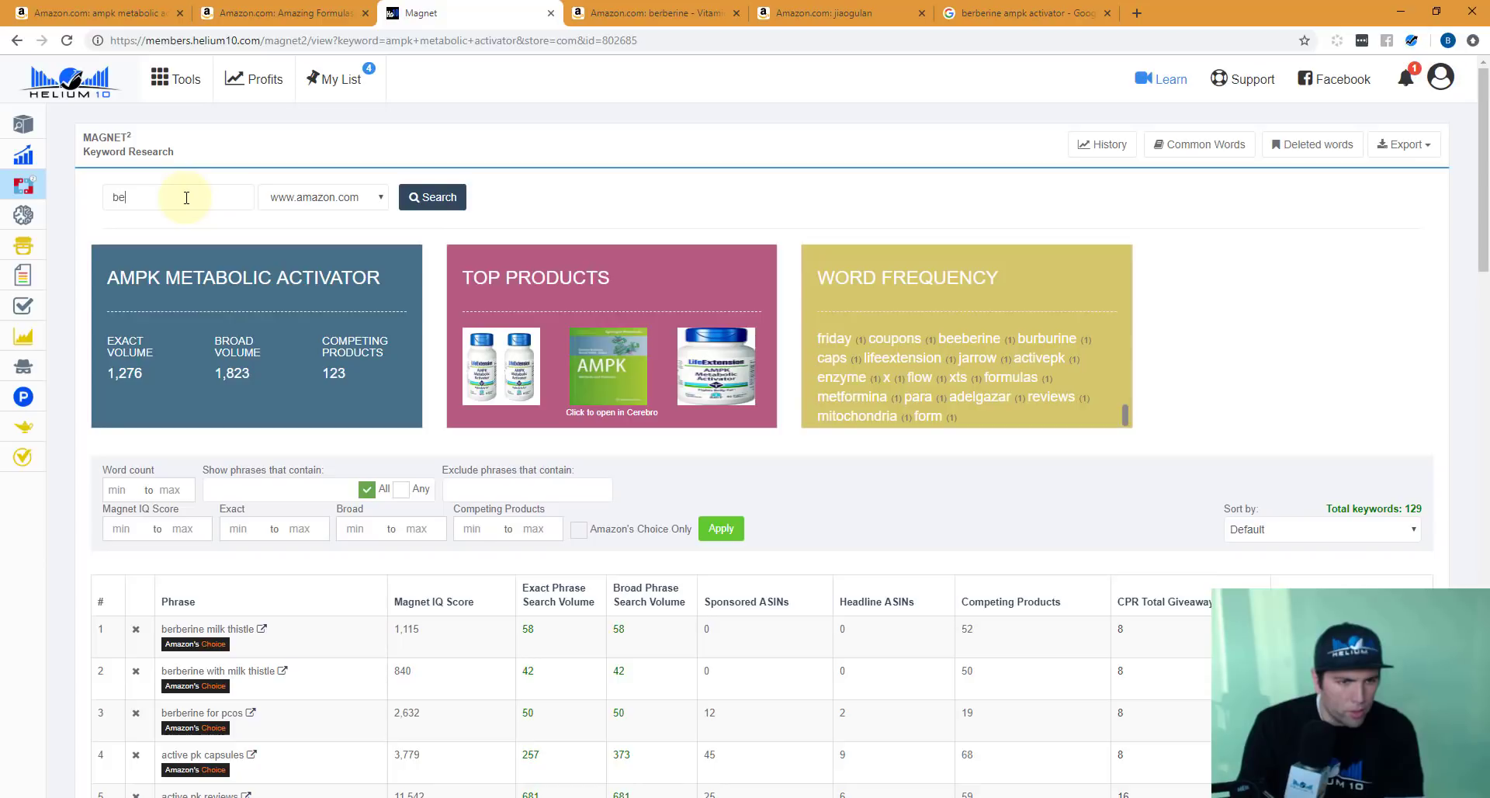
type("rberine")
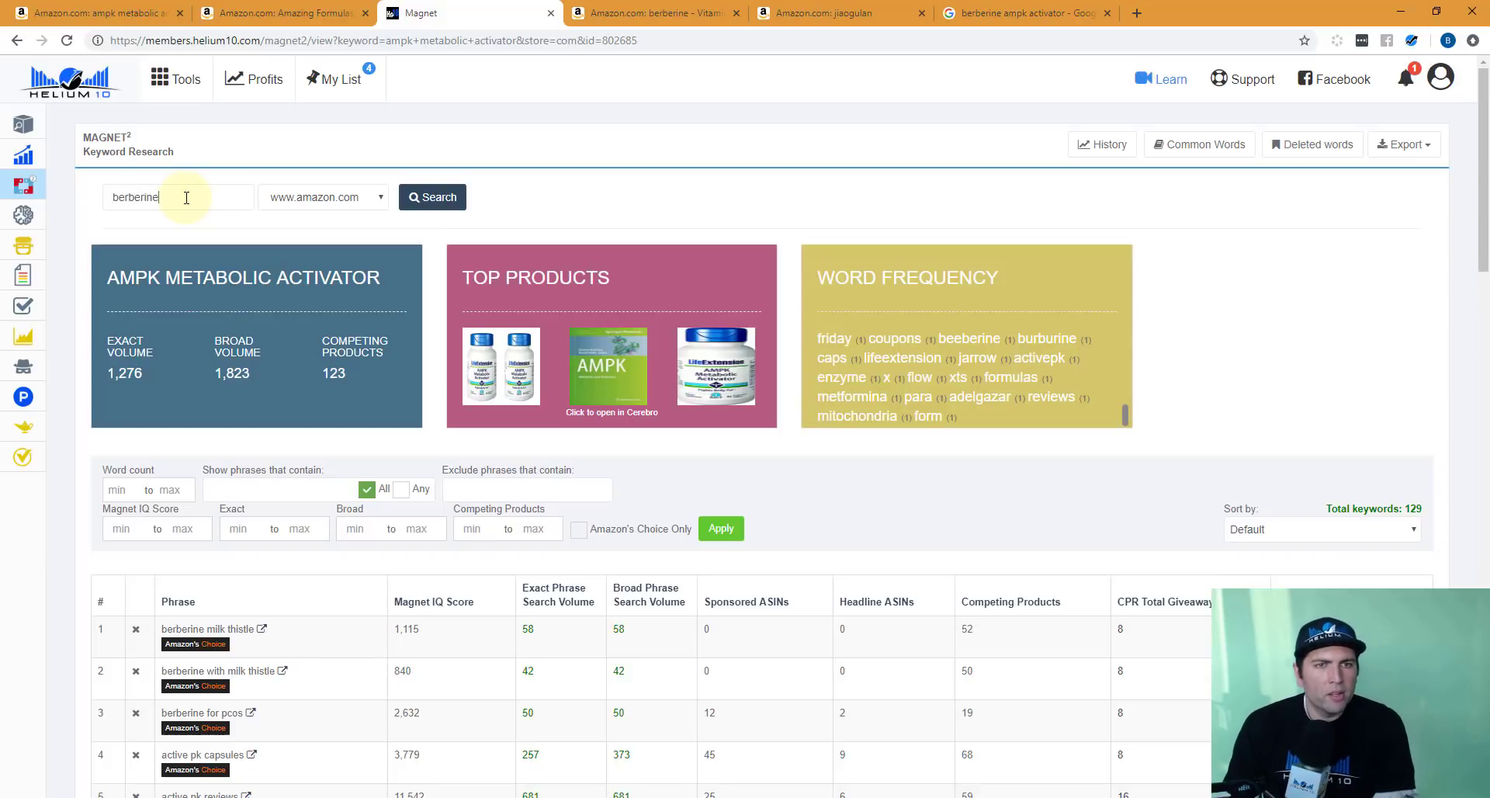
left_click(439, 198)
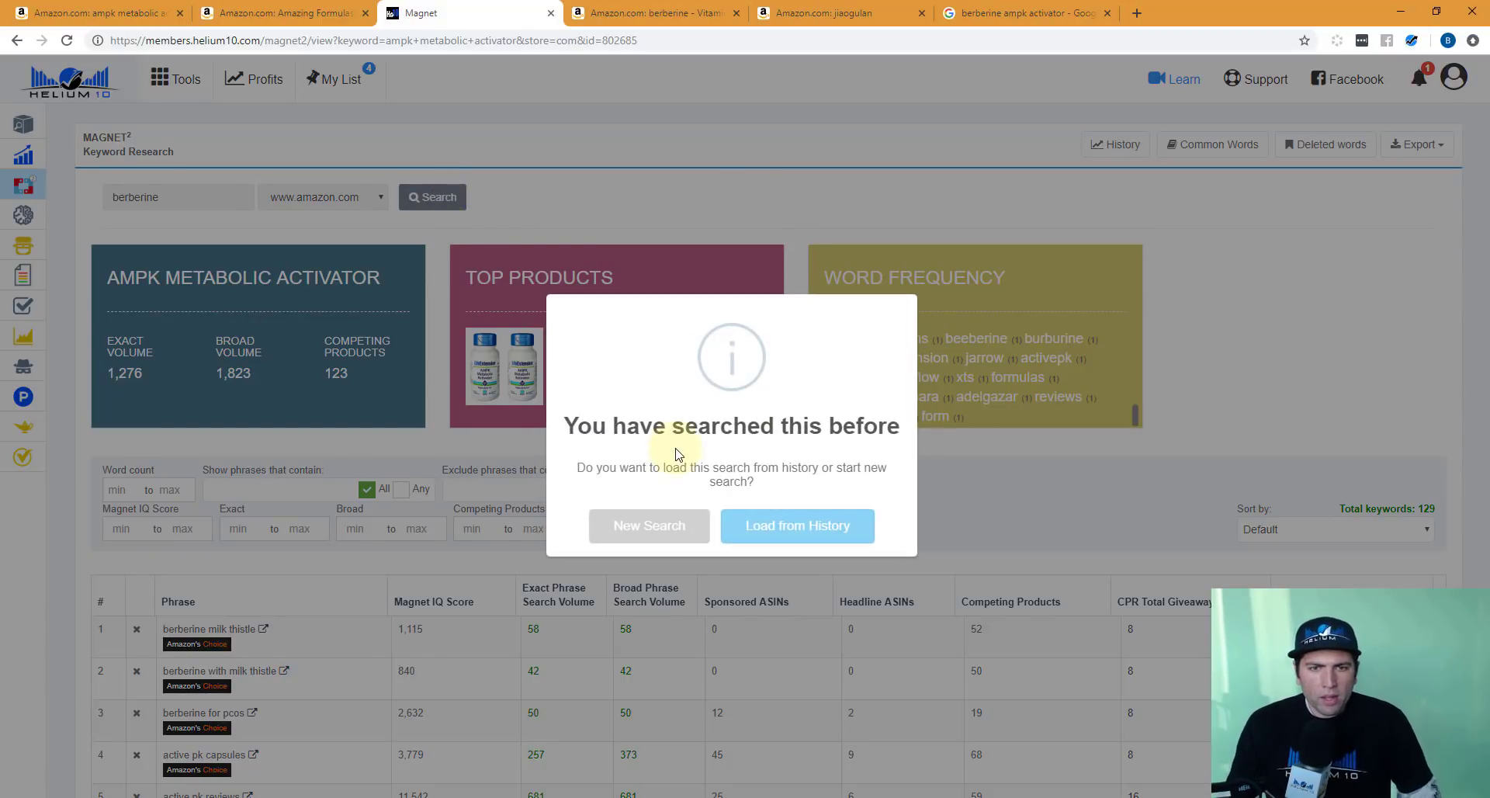
left_click(678, 535)
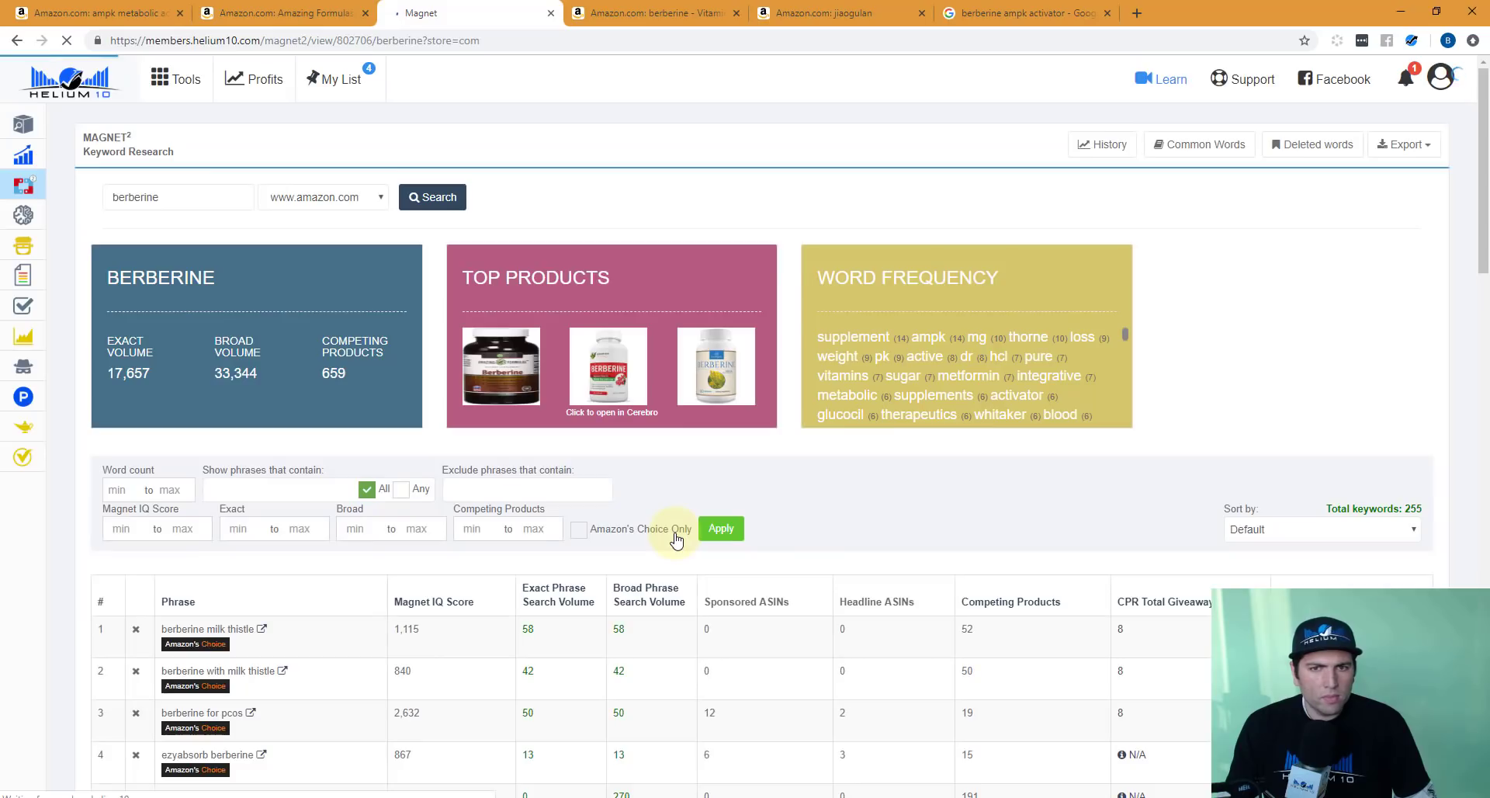
Step: Examine the phrases, search volumes and competing products on the first two pages of the berberine Magnet results
scroll(676, 540, "down", 3)
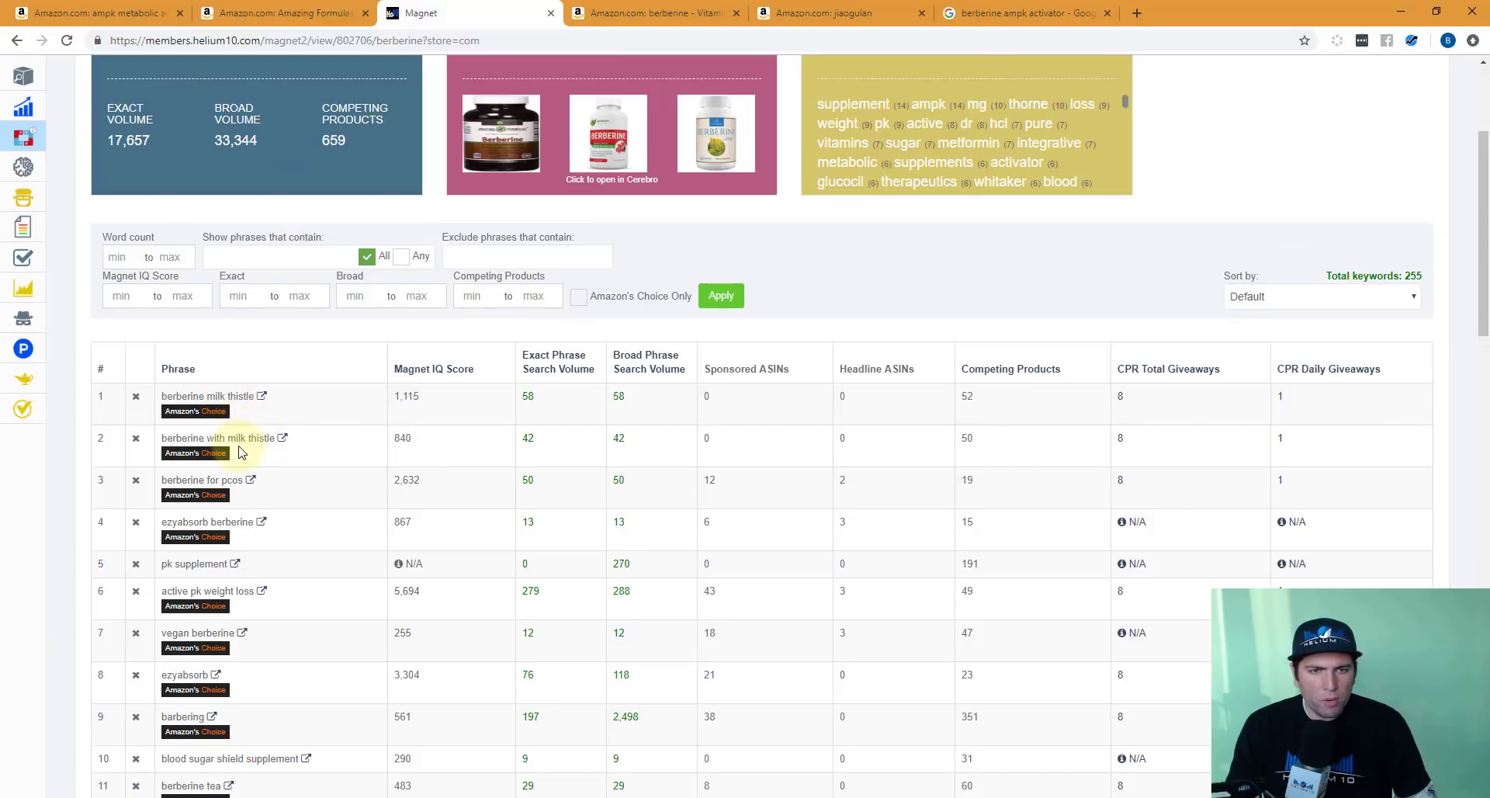
scroll(239, 452, "down", 3)
scroll(233, 449, "up", 2)
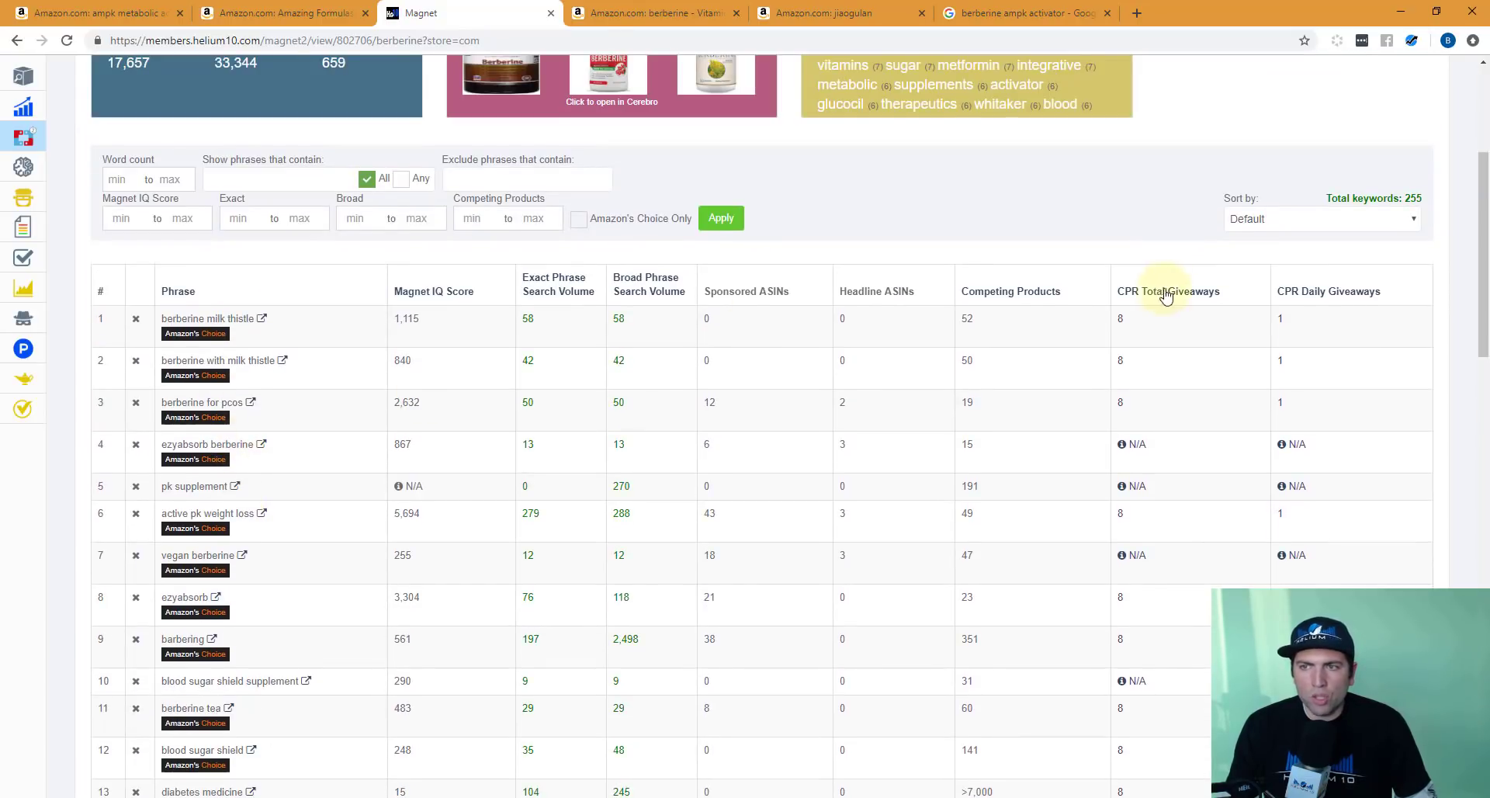
scroll(803, 285, "down", 4)
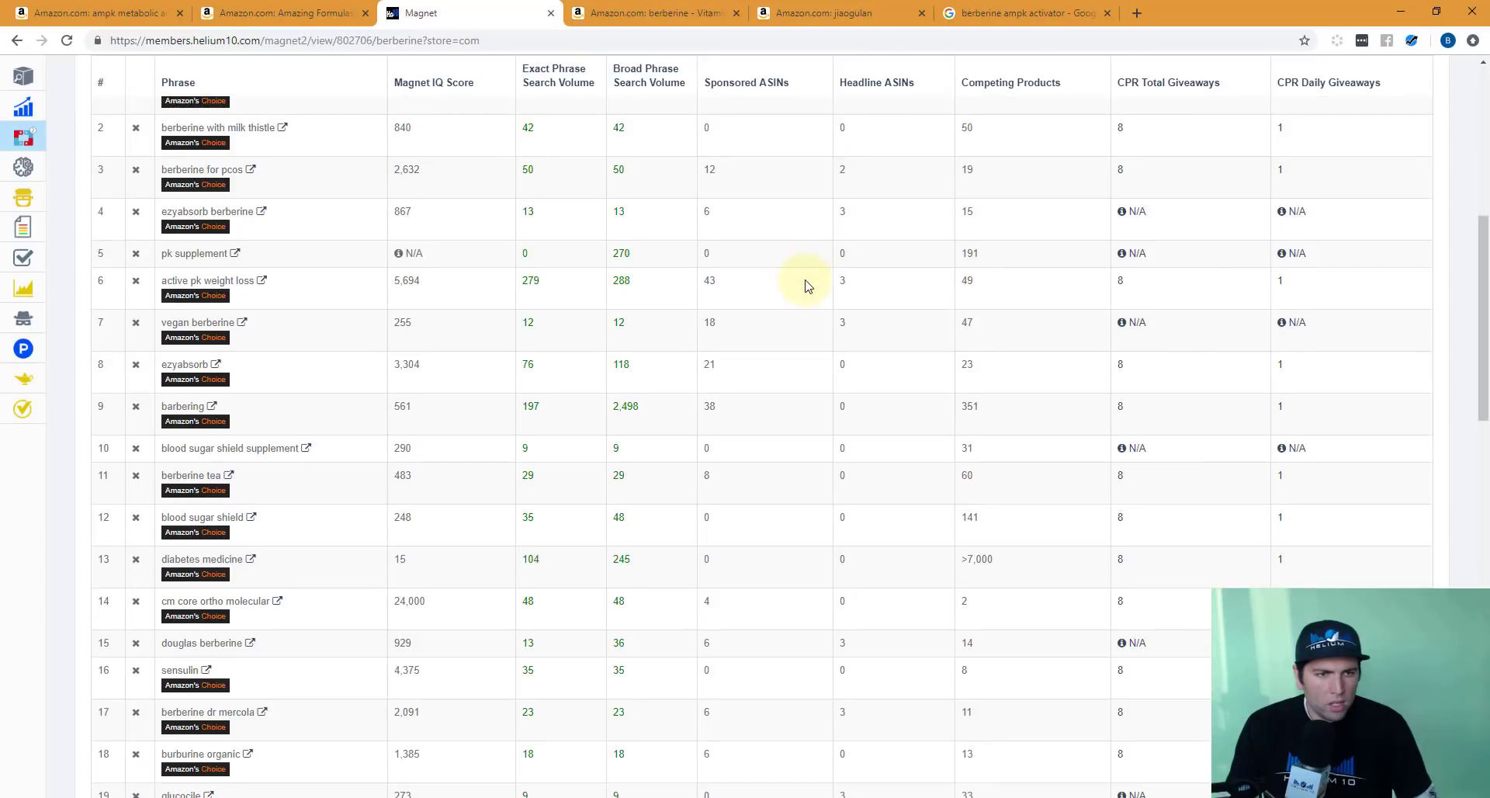
left_click_drag(172, 203, 210, 200)
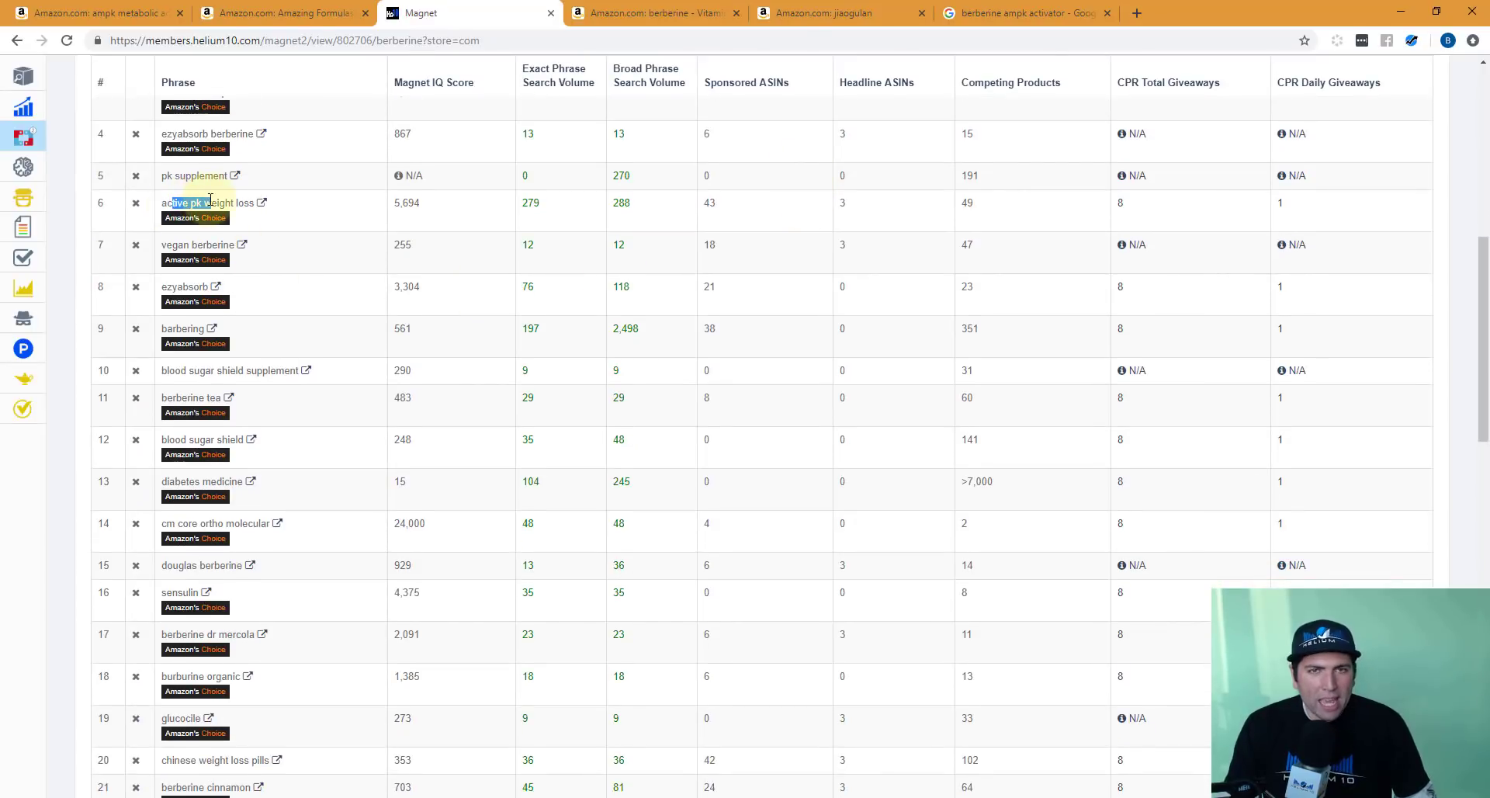
scroll(266, 225, "down", 3)
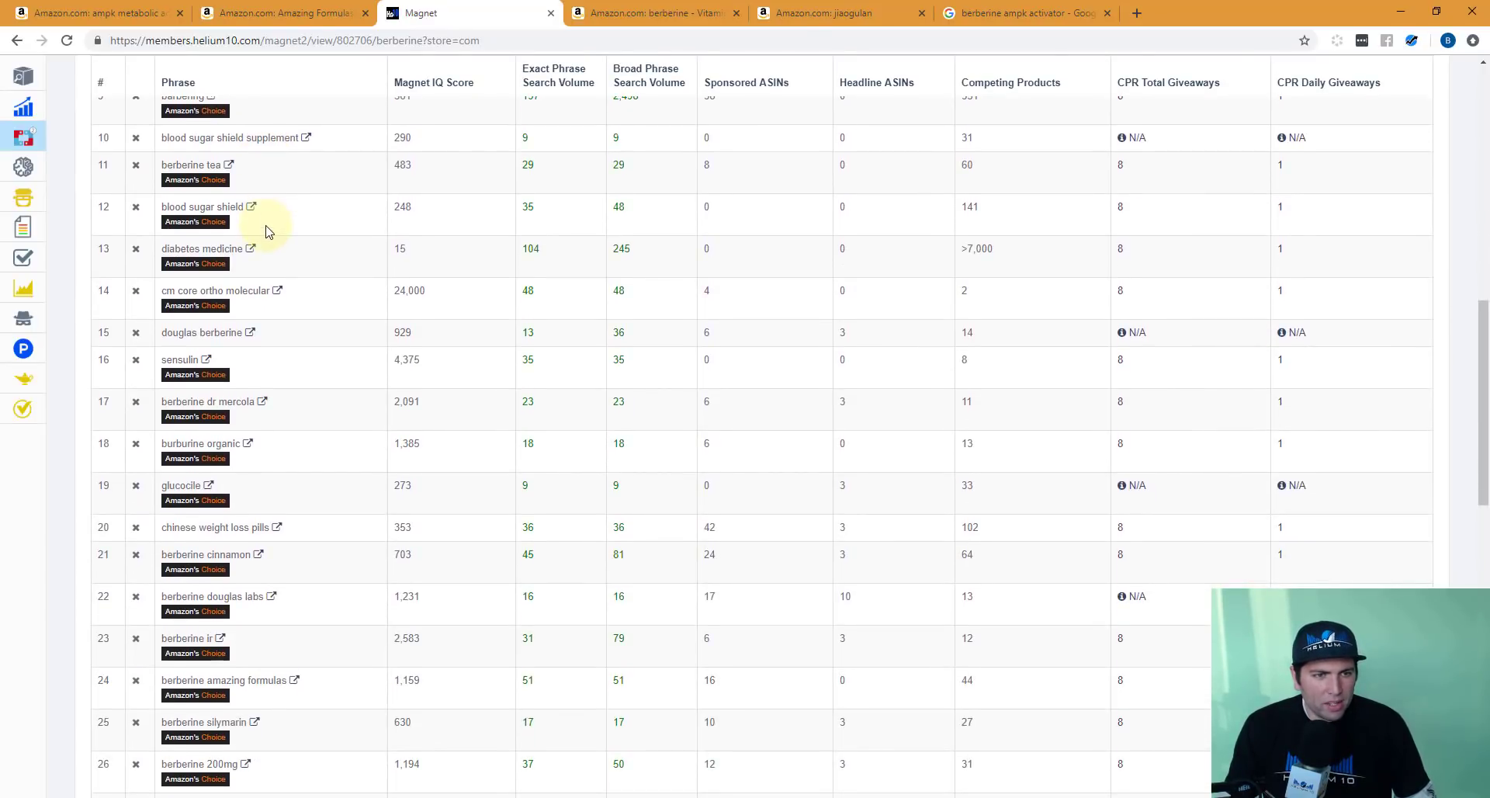
scroll(266, 231, "down", 4)
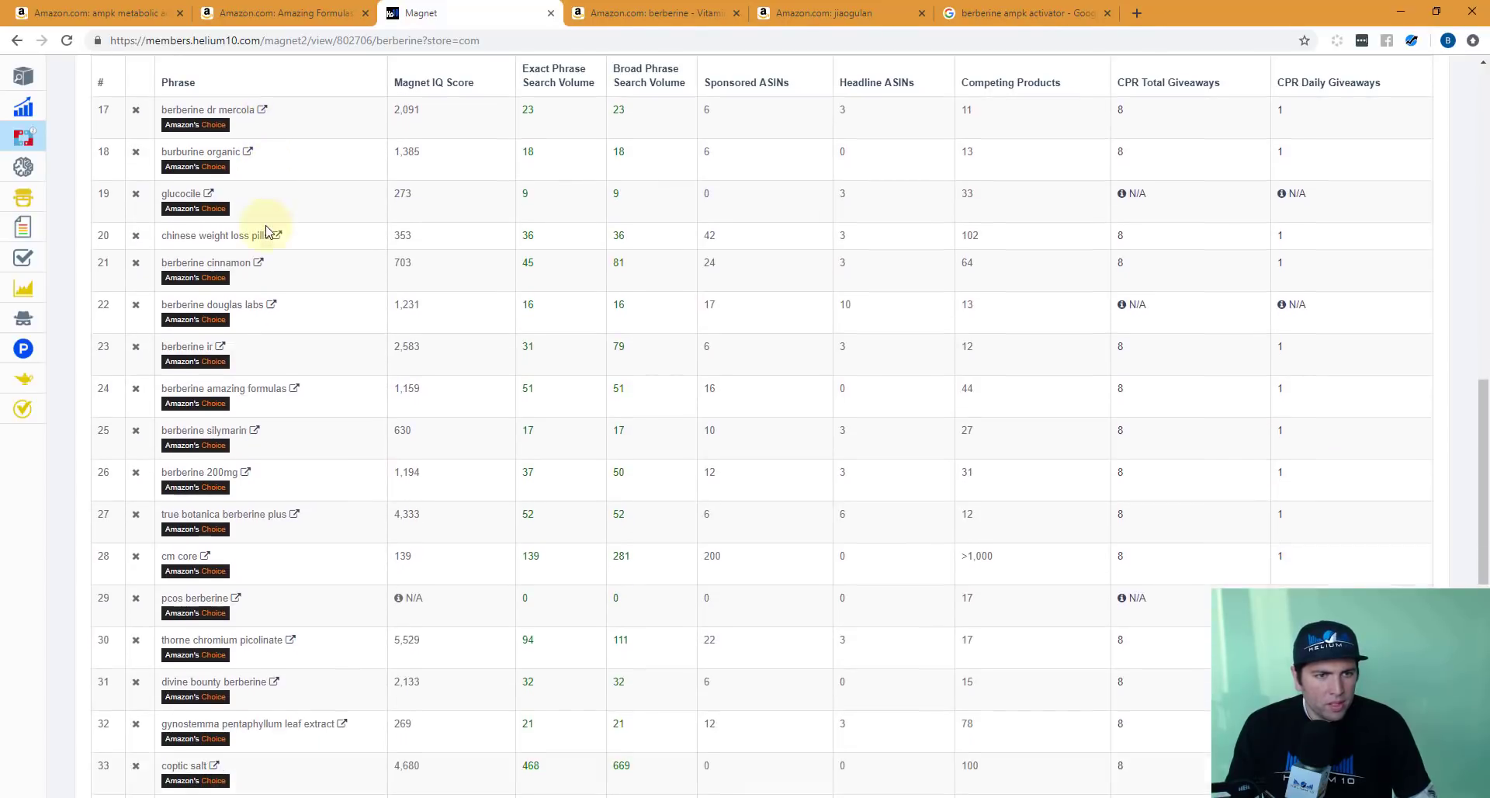
scroll(266, 230, "down", 5)
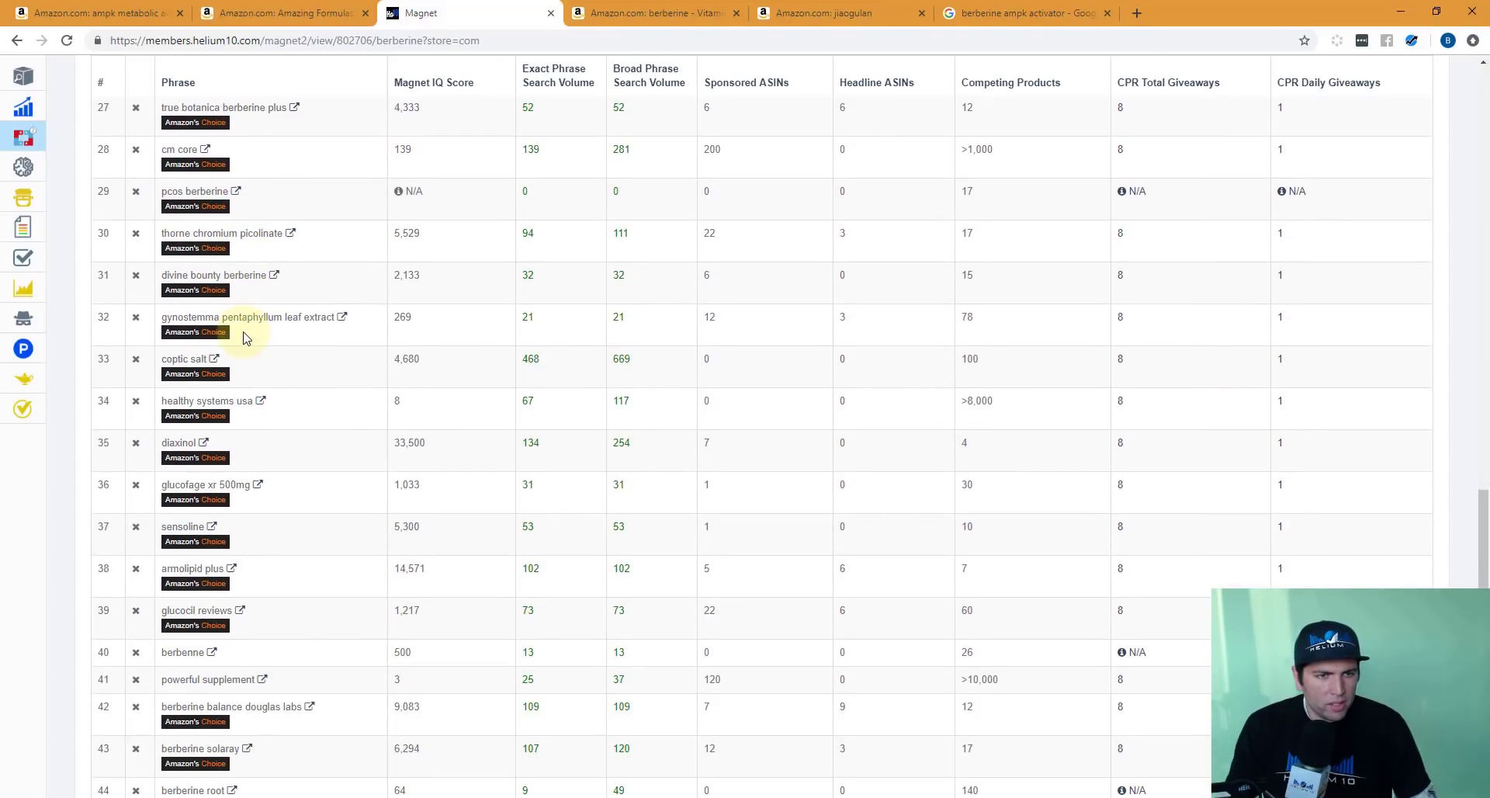
scroll(243, 337, "down", 3)
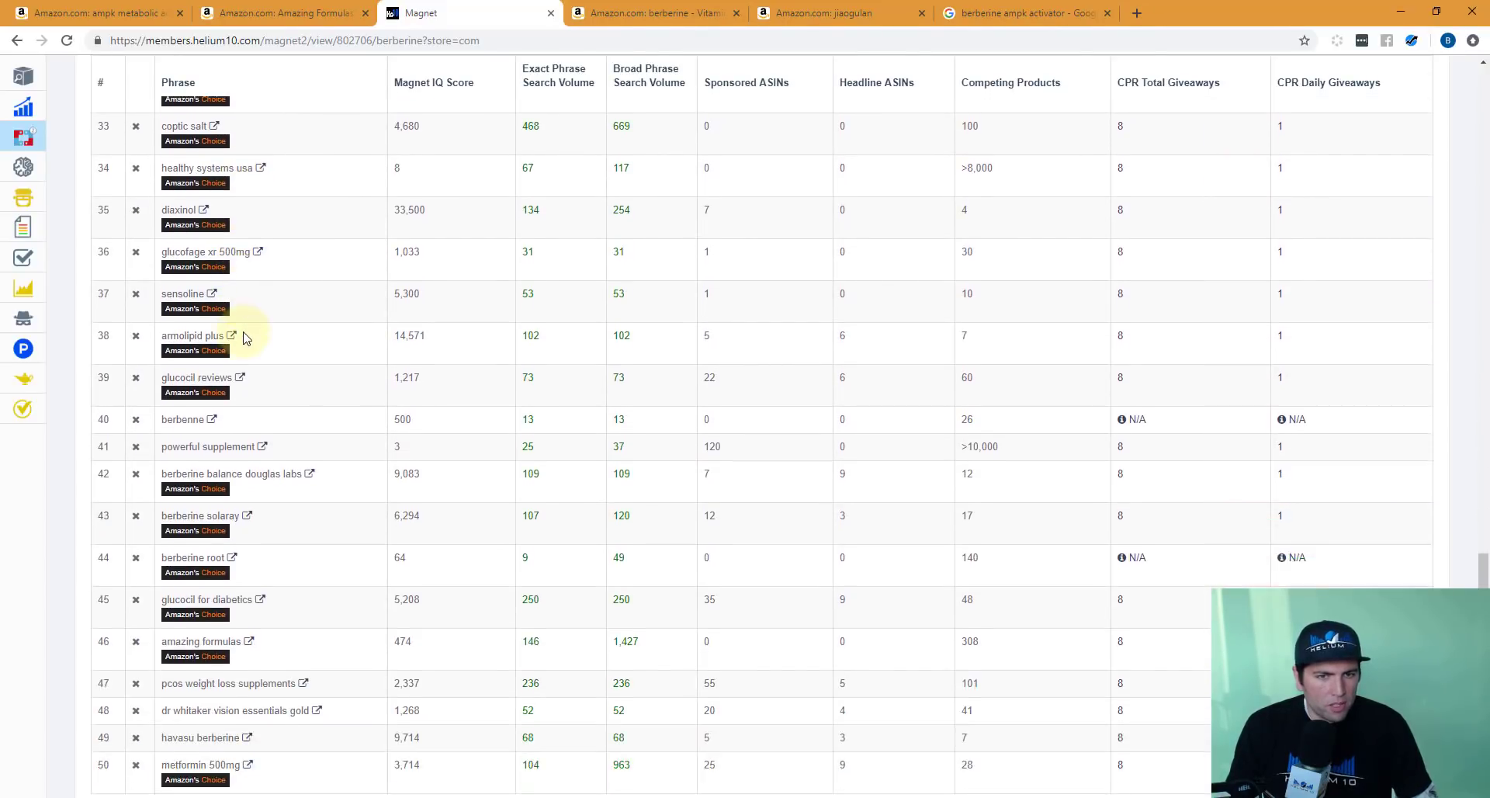
scroll(243, 336, "down", 3)
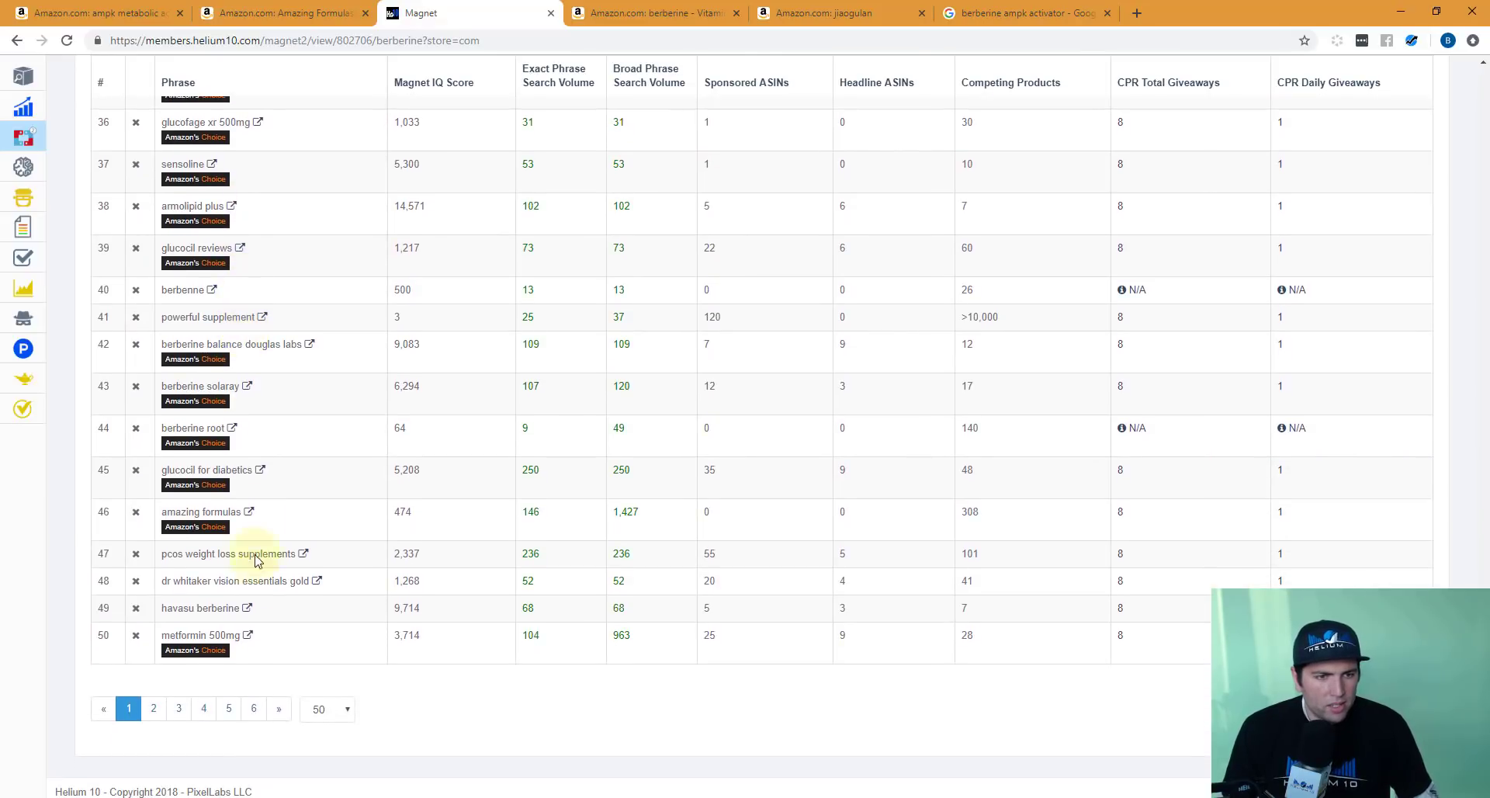
left_click(154, 708)
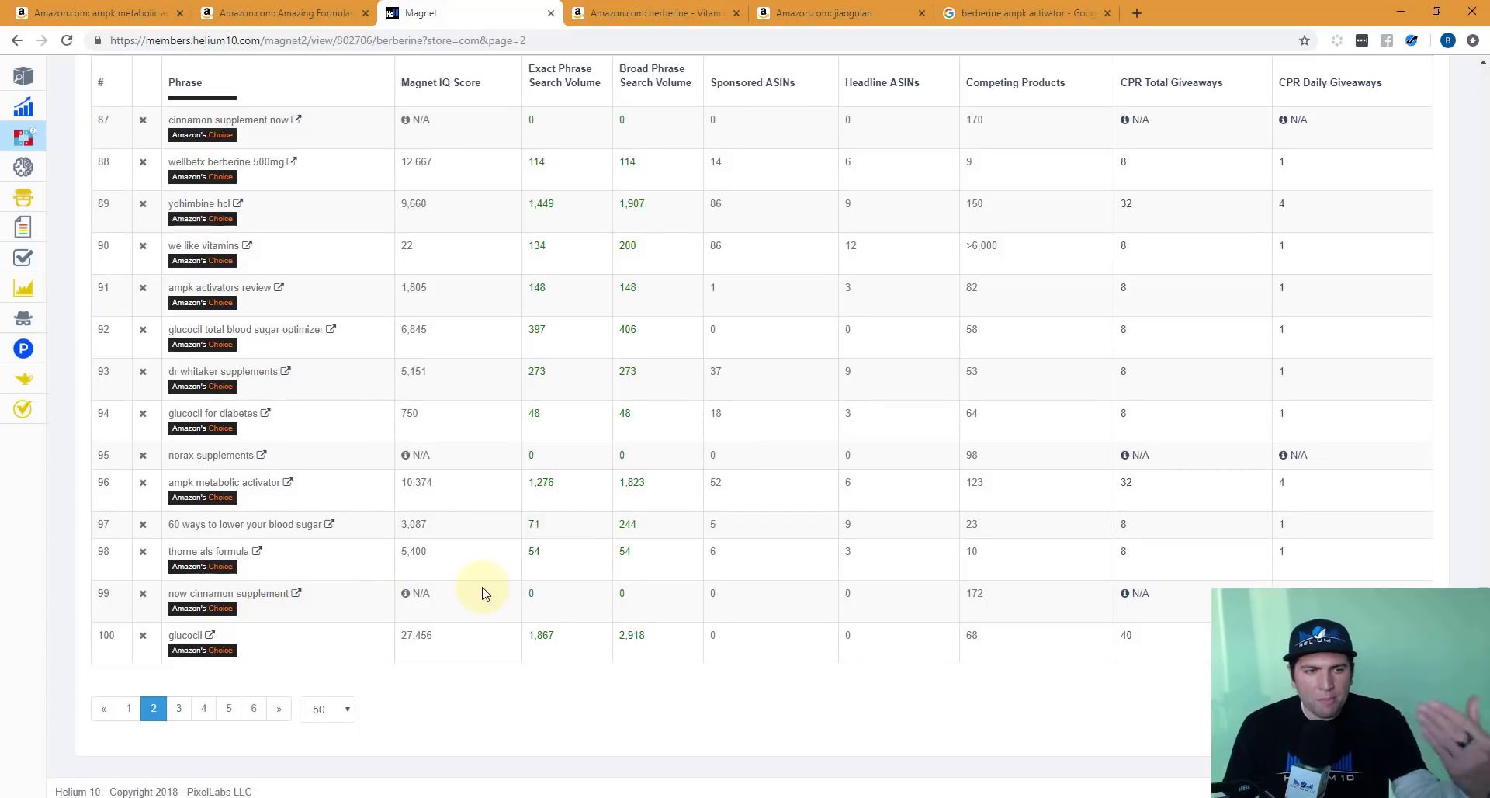
scroll(482, 593, "up", 4)
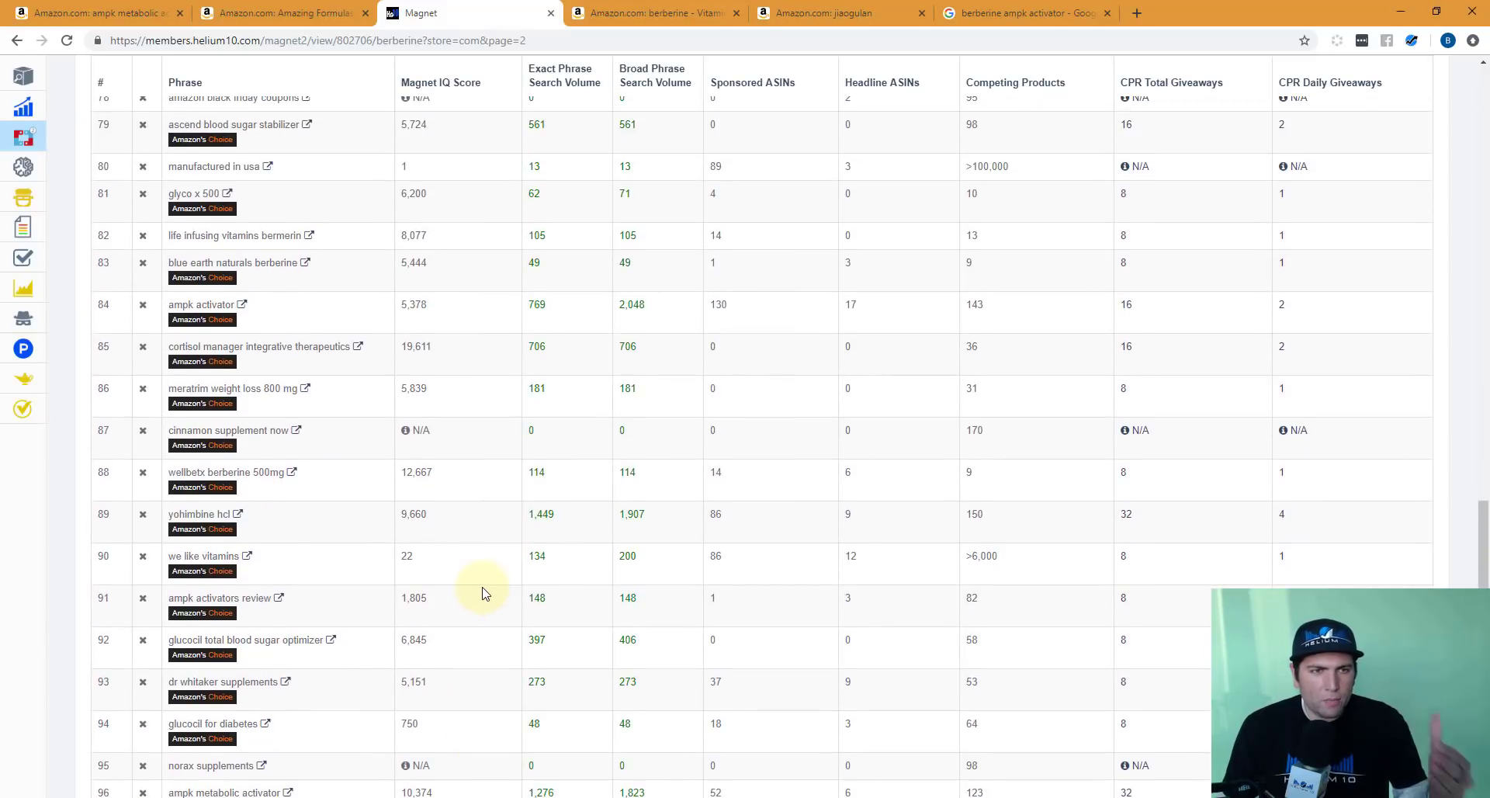
scroll(482, 592, "up", 12)
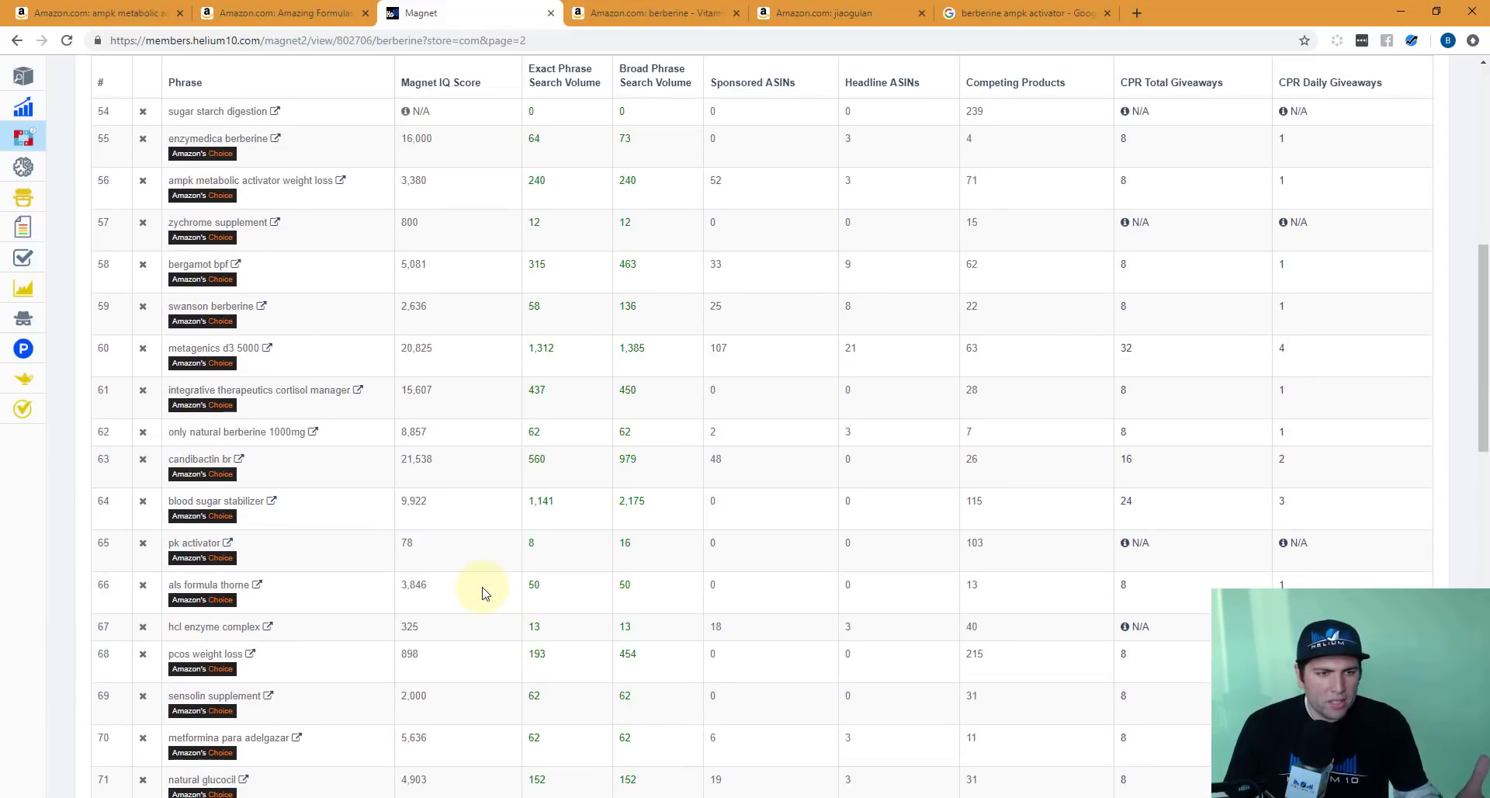
Step: Filter the Magnet results to phrases containing "berberina" and highlight the matching phrase
scroll(482, 592, "up", 7)
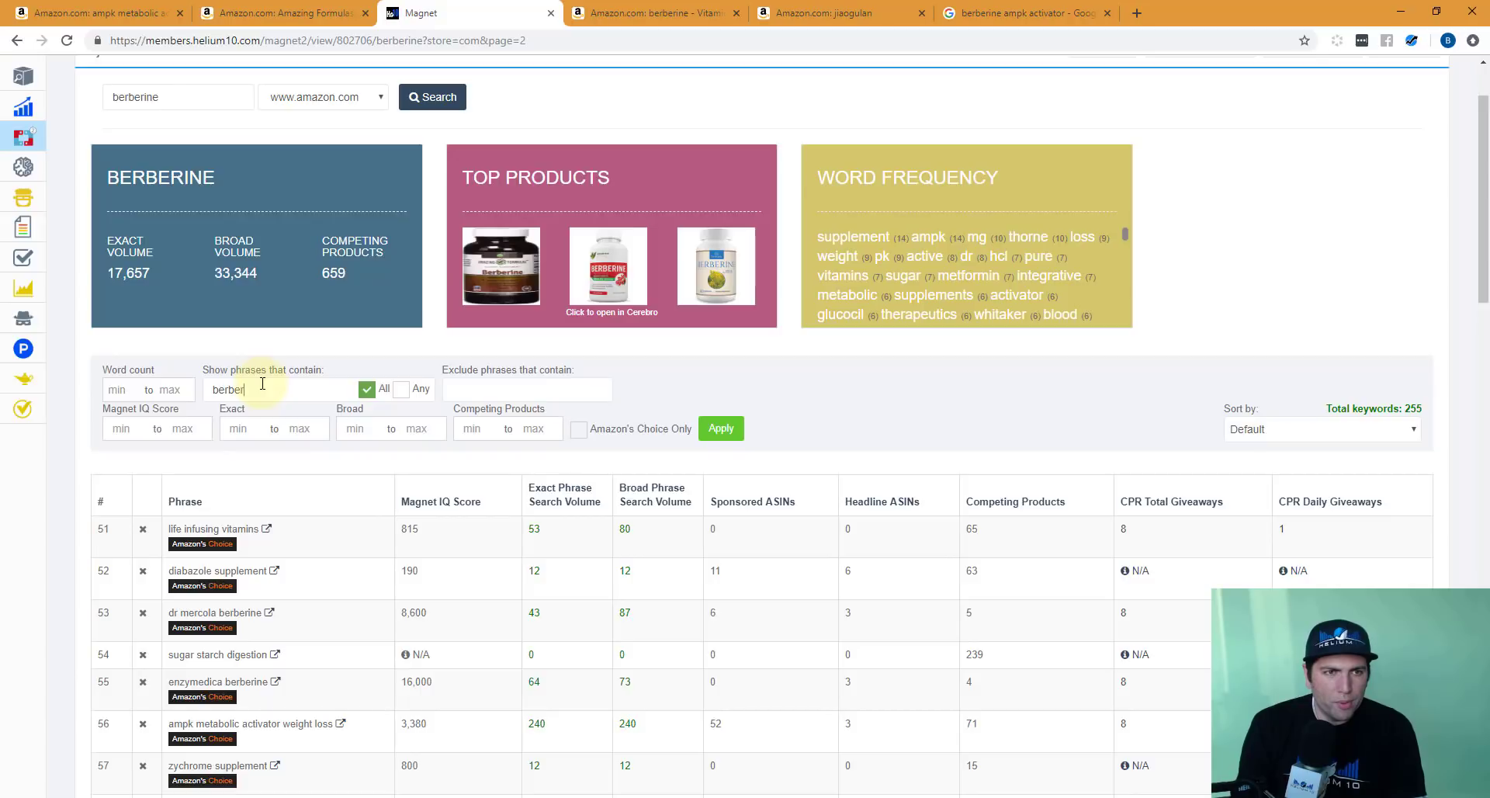
left_click(721, 429)
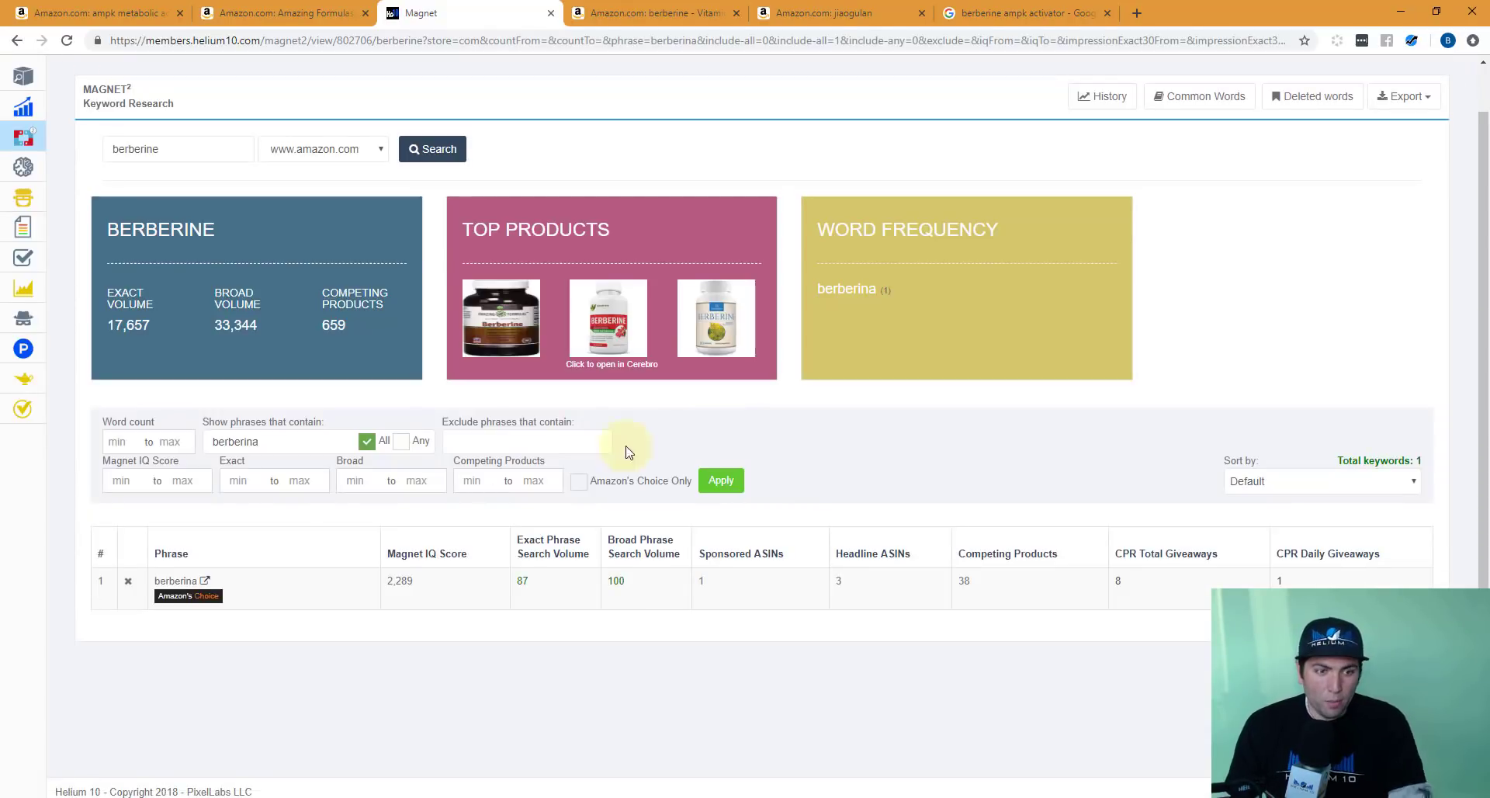
double_click(173, 580)
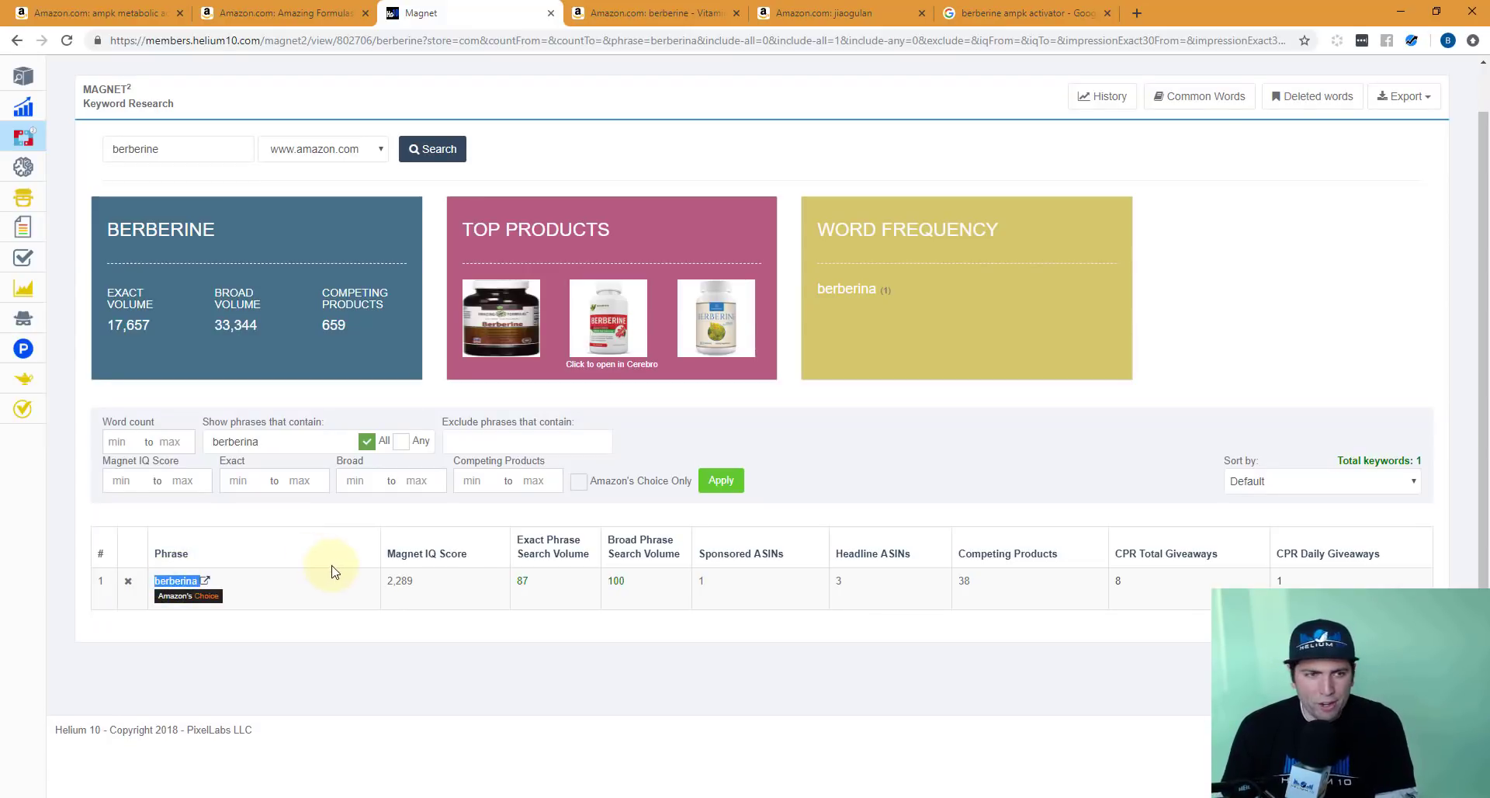
Step: Clear the phrase filter and look over the full list of berberine keywords again
left_click_drag(267, 442, 200, 439)
key("BackSpace")
left_click(721, 481)
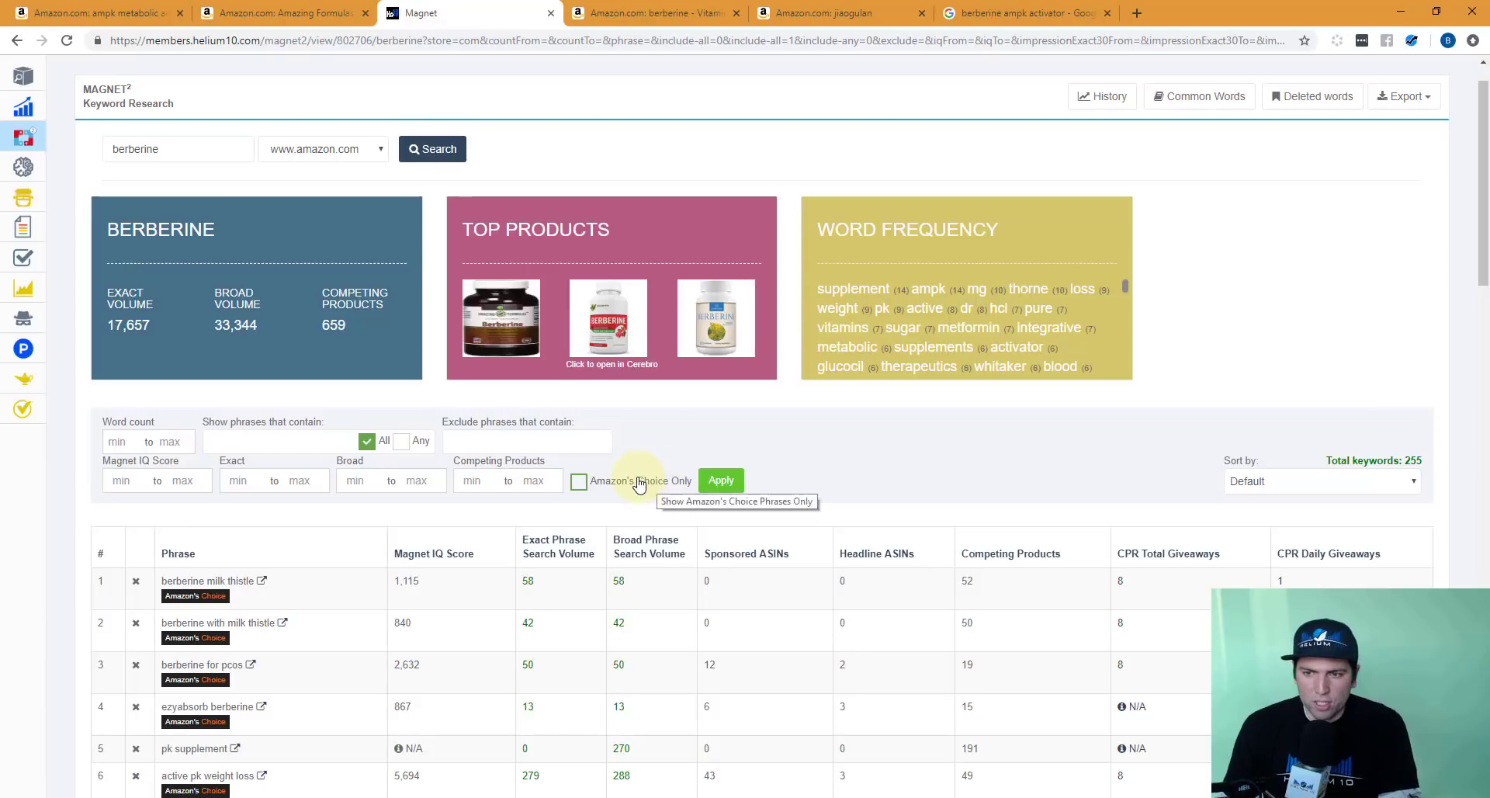
scroll(639, 484, "down", 2)
scroll(639, 483, "down", 3)
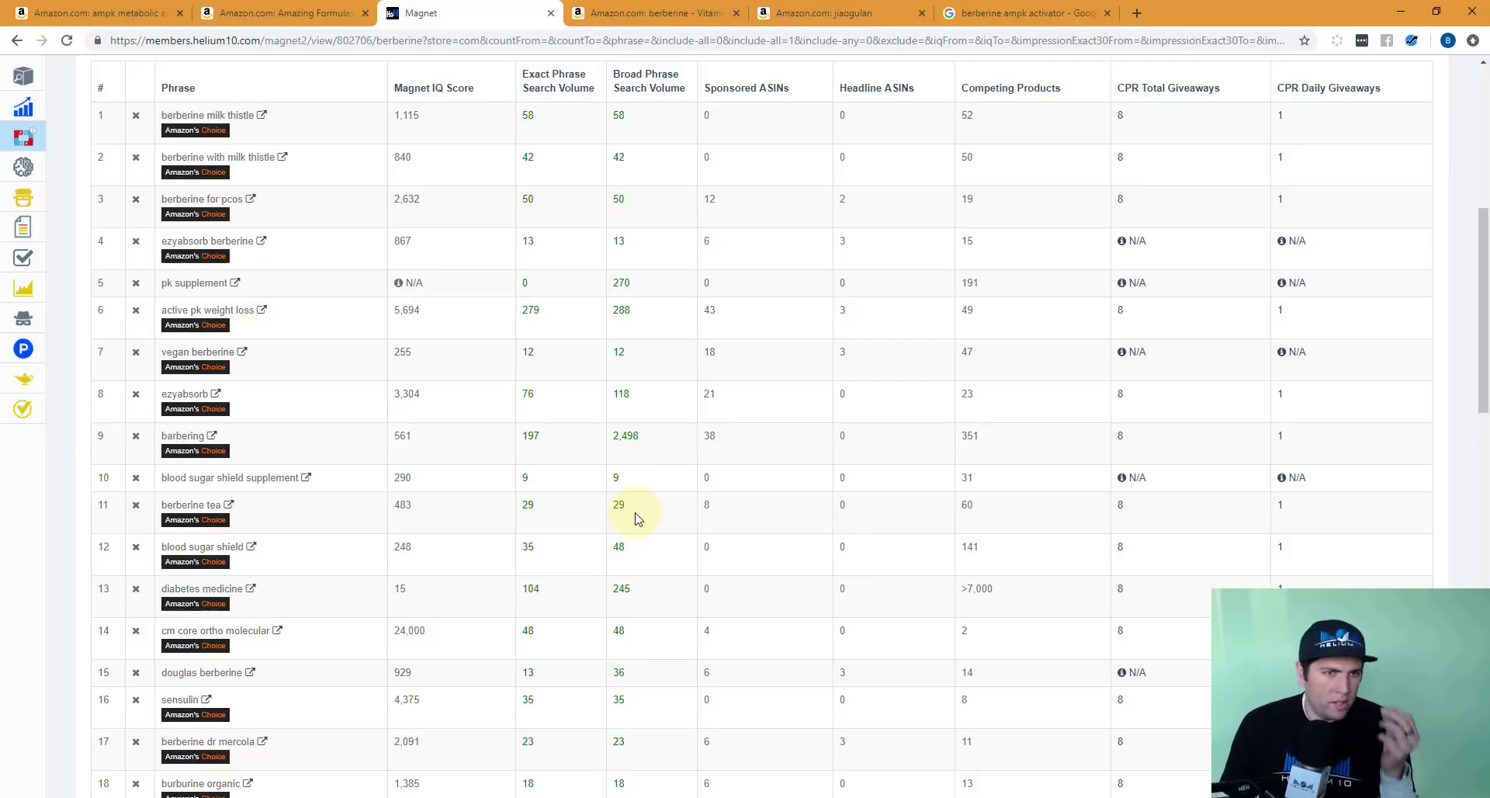
scroll(635, 518, "up", 6)
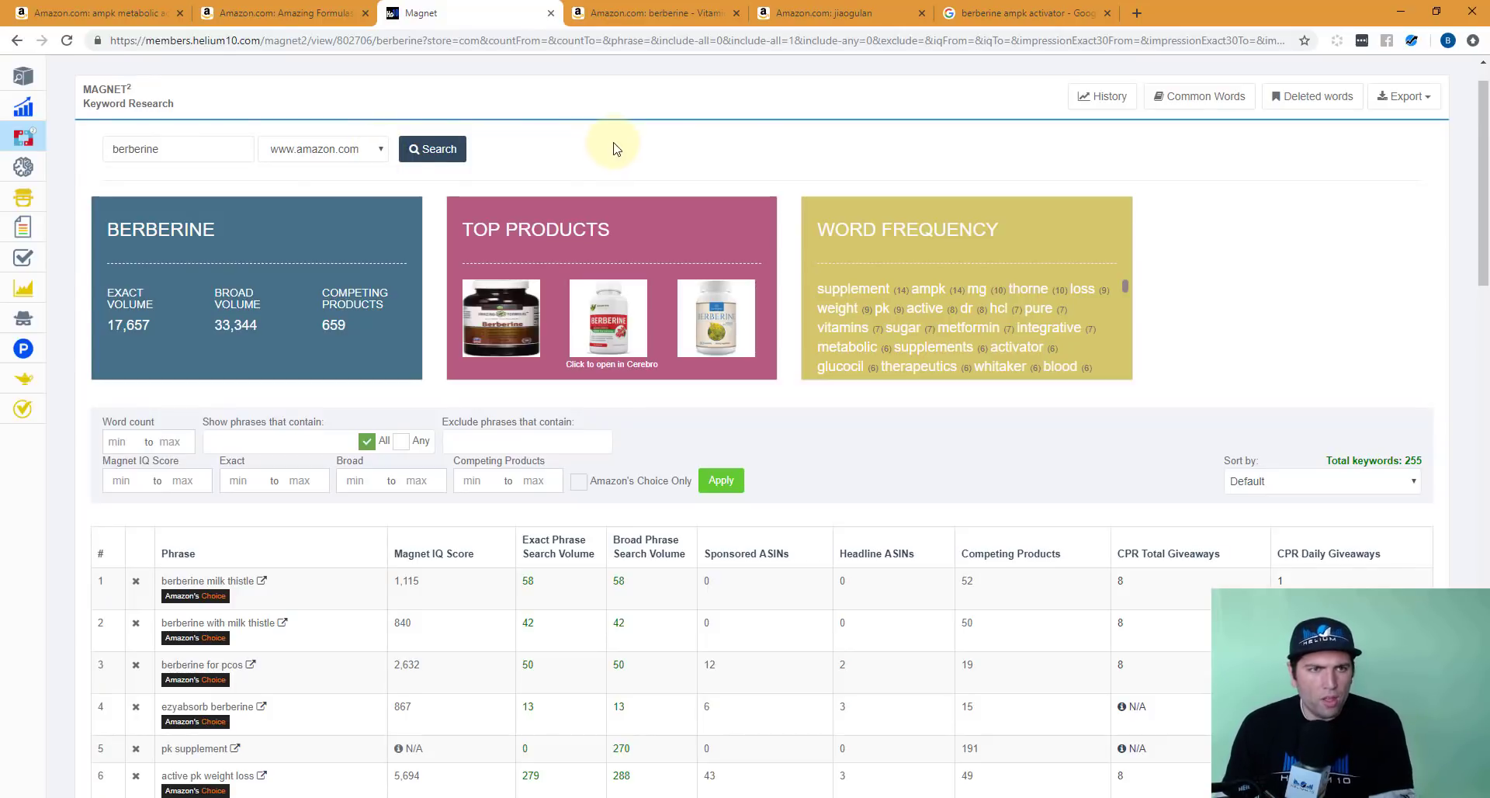
Step: Open Cerebro in a new tab and copy the ASIN of the Bare Herbs Gynostemma product from the "ampk metabolic activator" Xray table
mouse_move(27, 169)
left_click(103, 176)
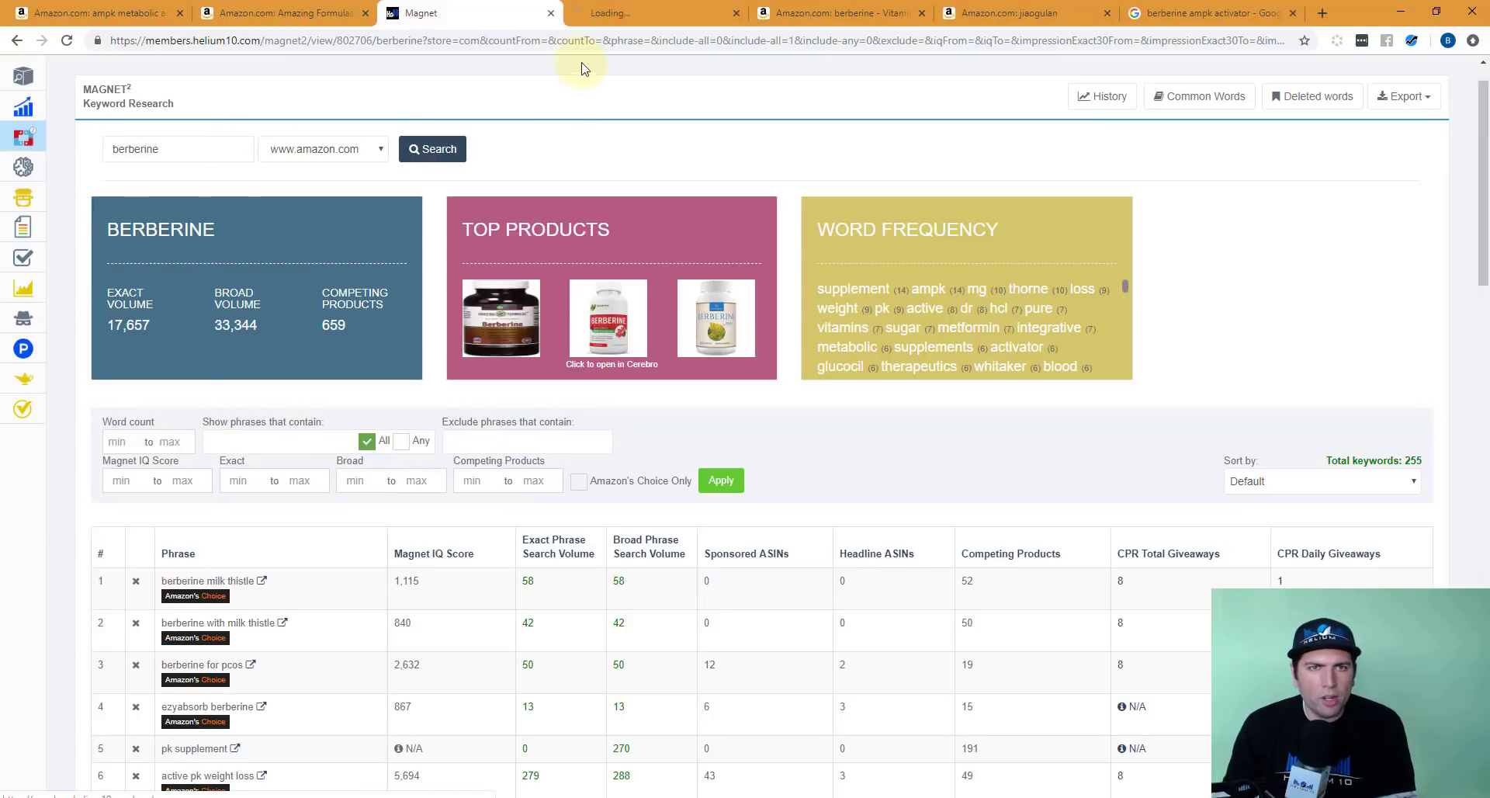
left_click(144, 9)
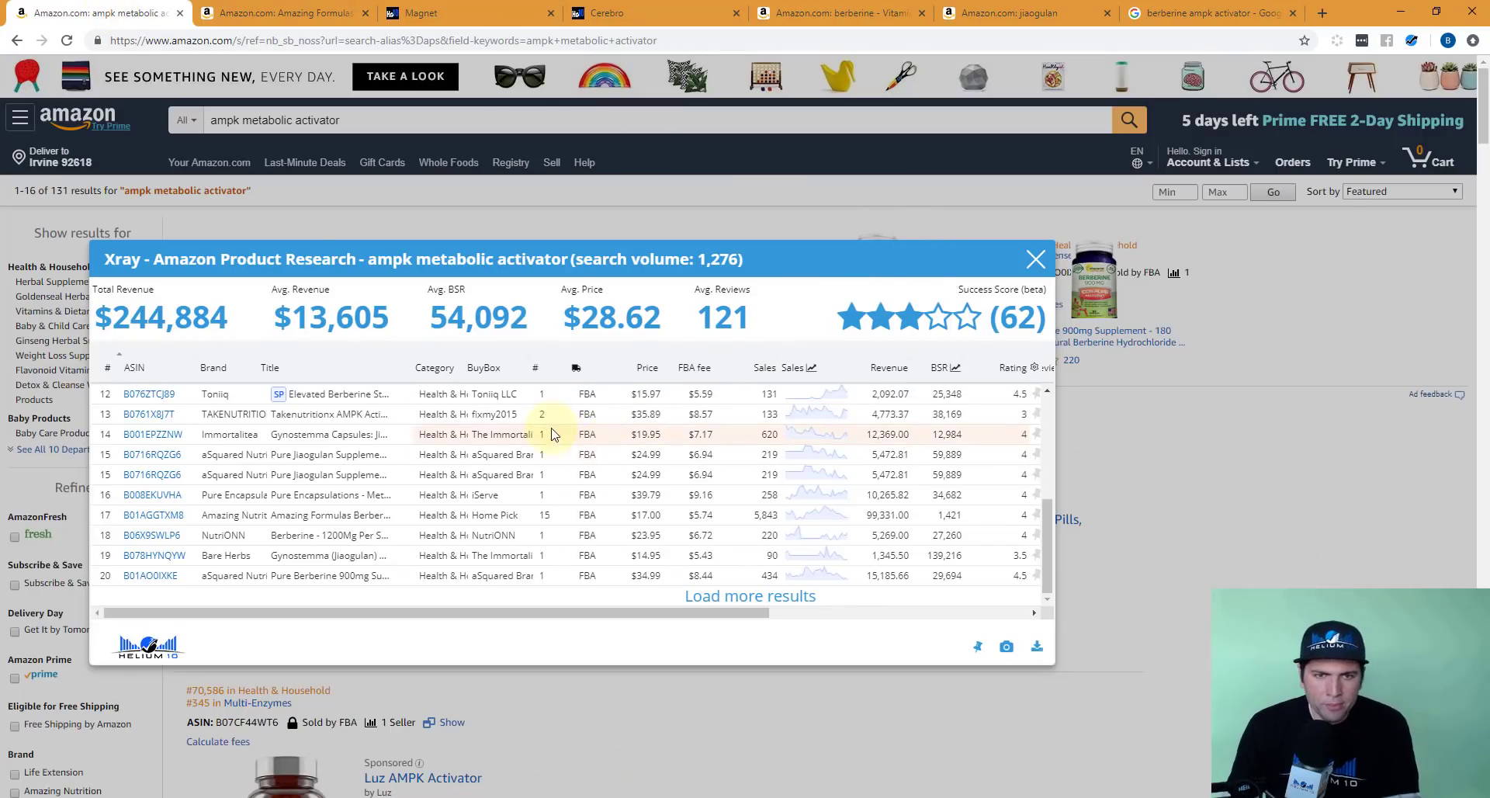
mouse_move(143, 445)
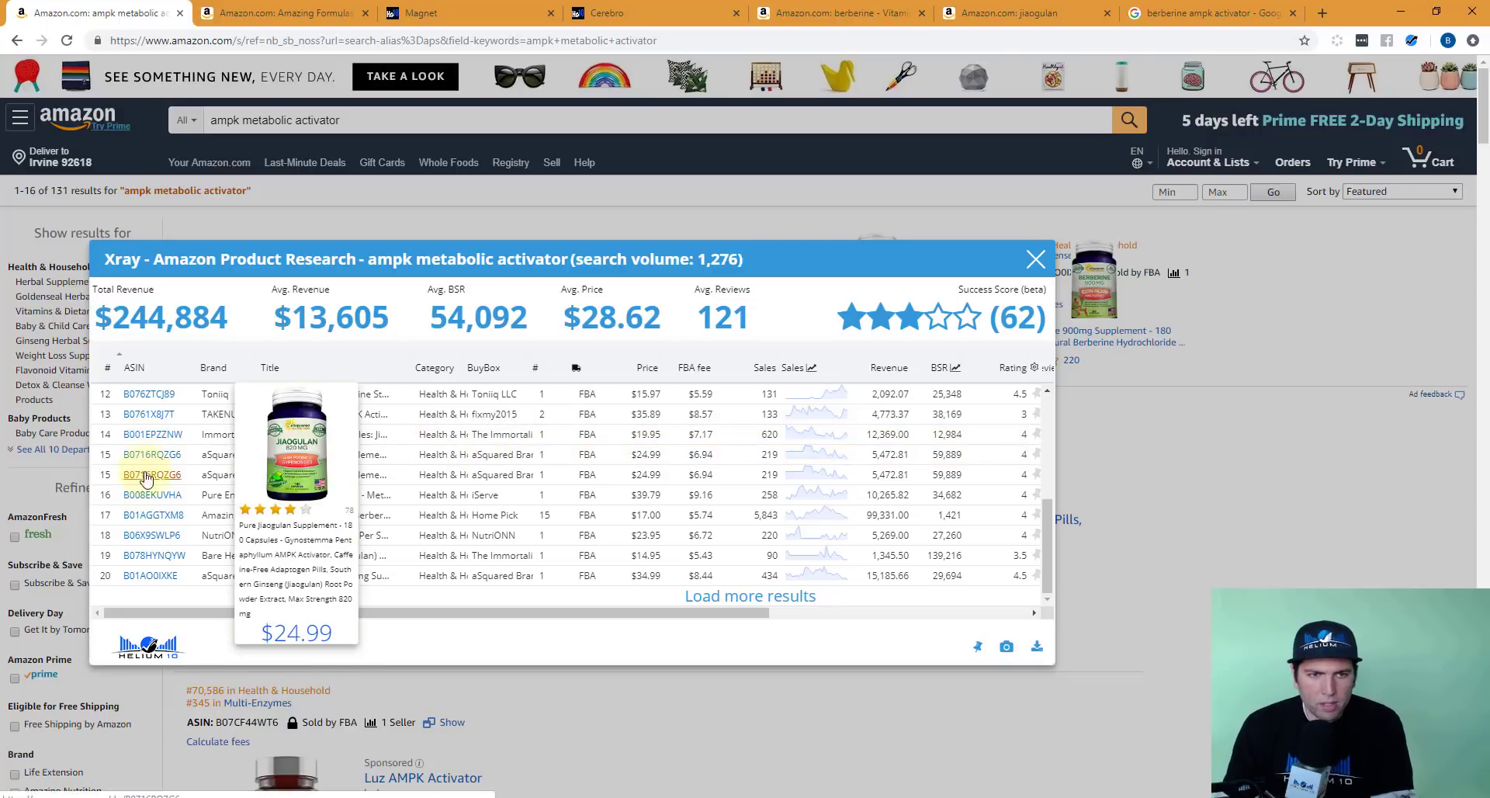
scroll(163, 520, "down", 7)
mouse_move(148, 556)
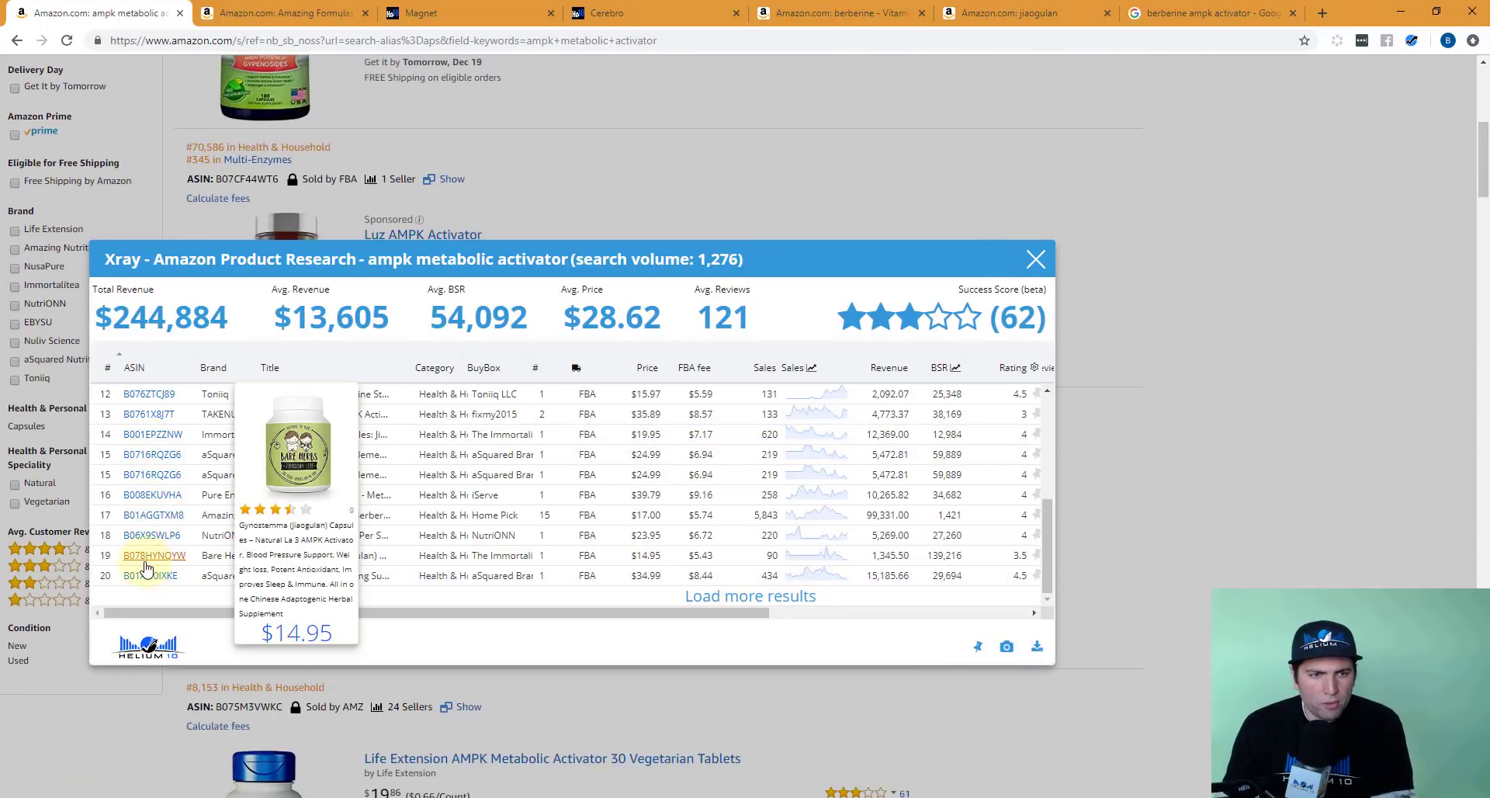
left_click_drag(187, 556, 126, 555)
key("ctrl+c")
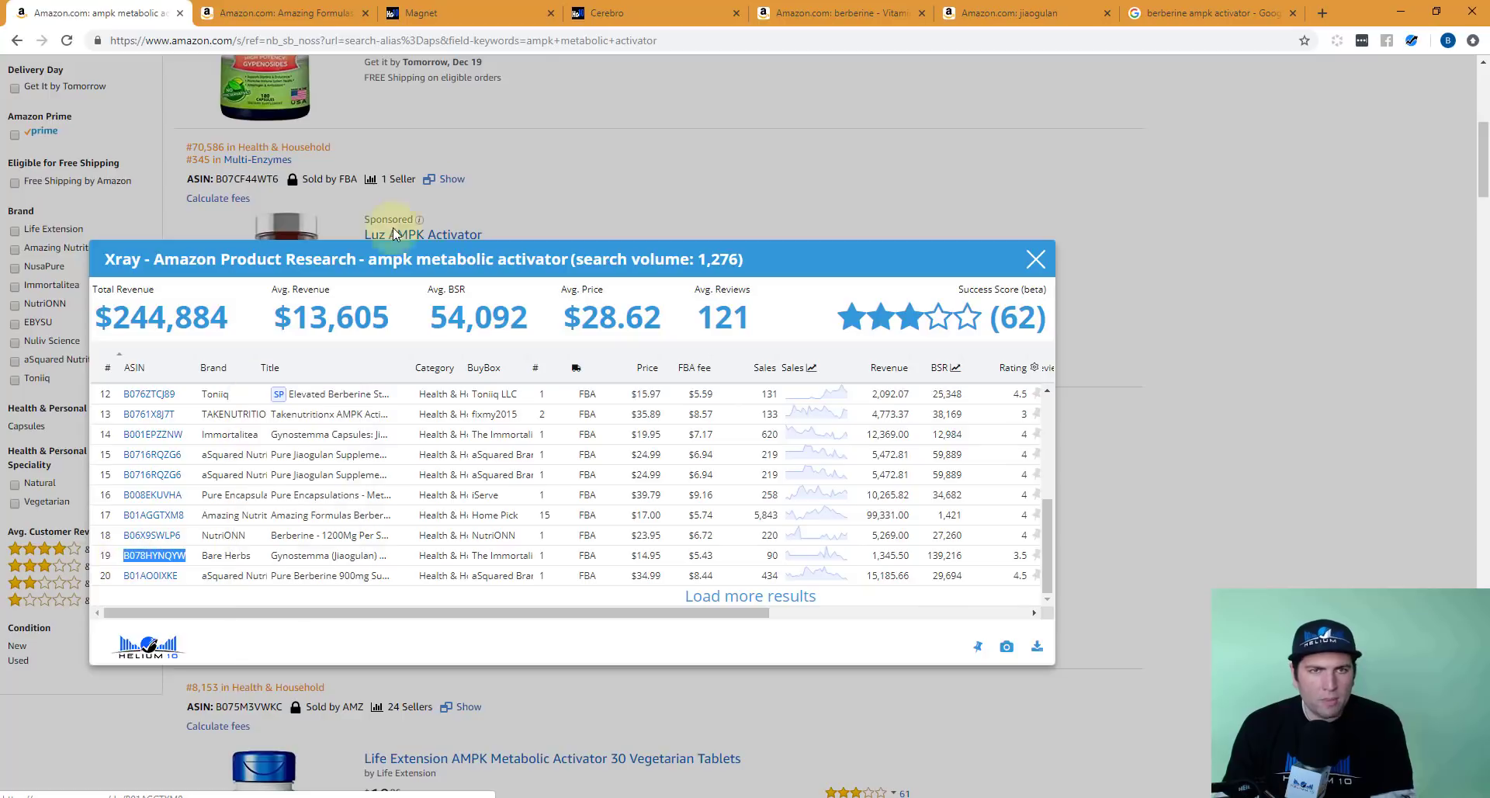
Step: Enter B078HYNQYW as the product ASIN in Cerebro, leaving the competing ASINs empty
left_click(625, 13)
left_click(197, 203)
key("ctrl+v")
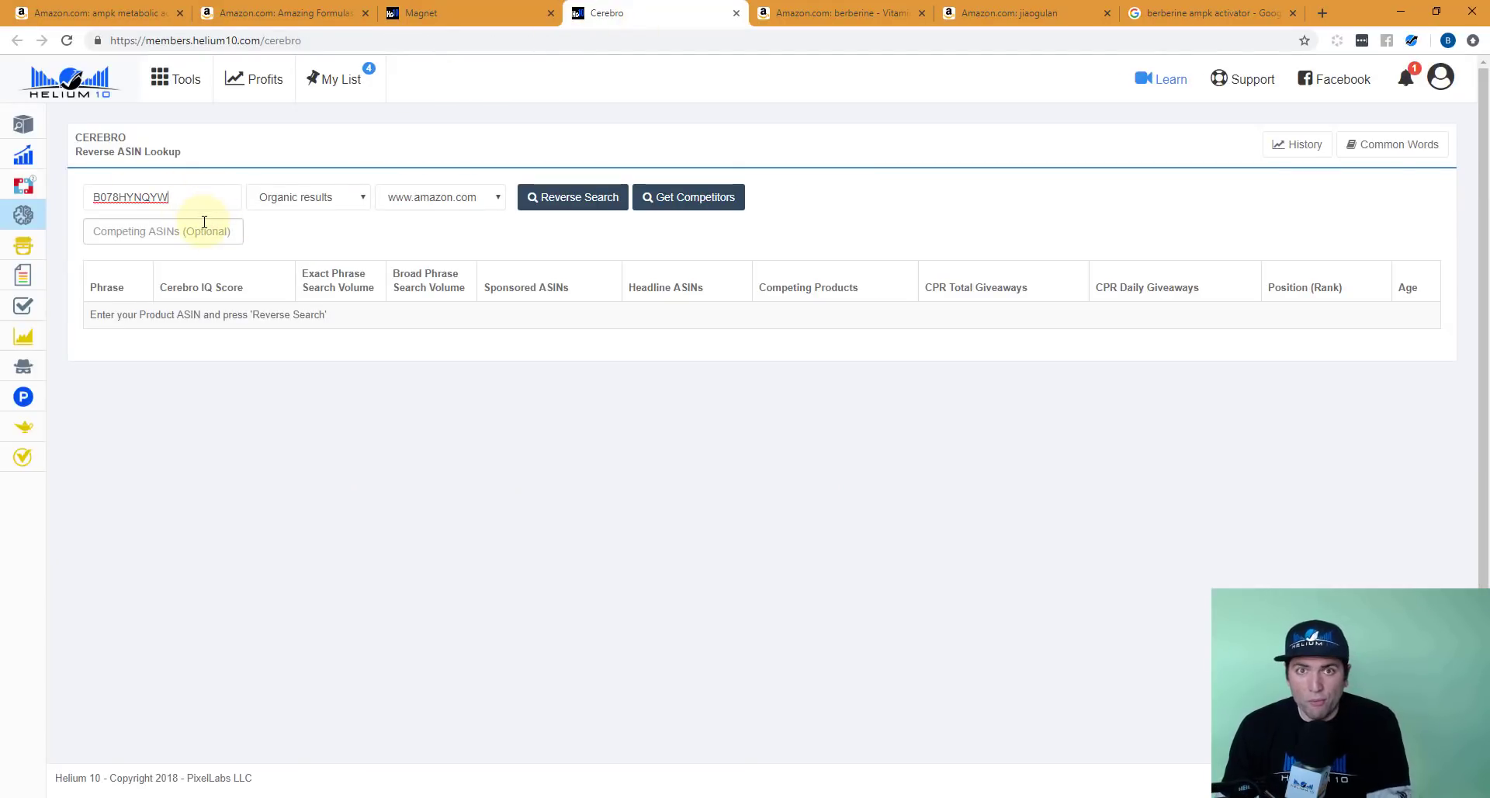
left_click(207, 231)
left_click(315, 236)
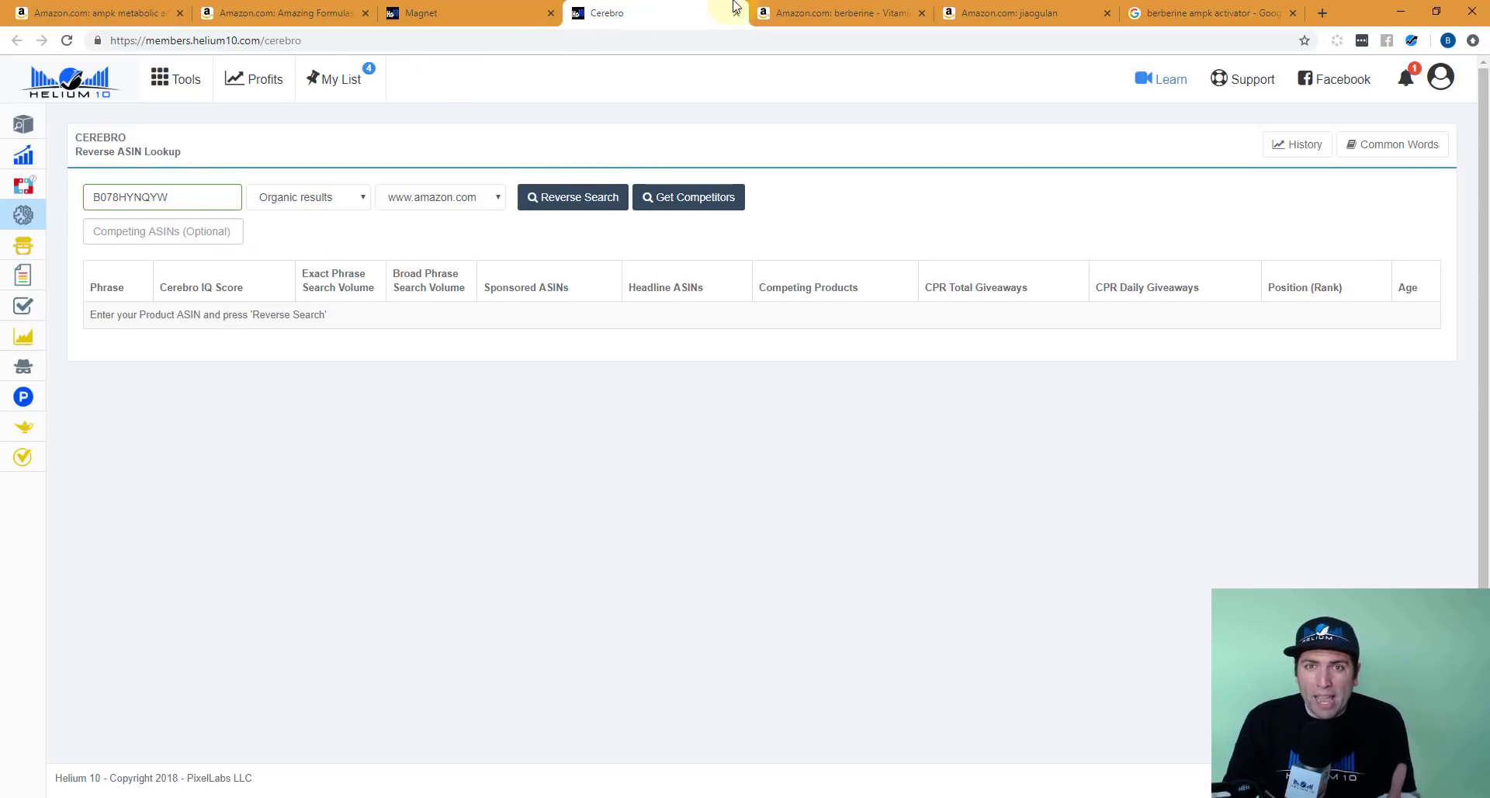
Step: Return to the Amazon search results for "berberine" and run Xray on them
left_click(844, 13)
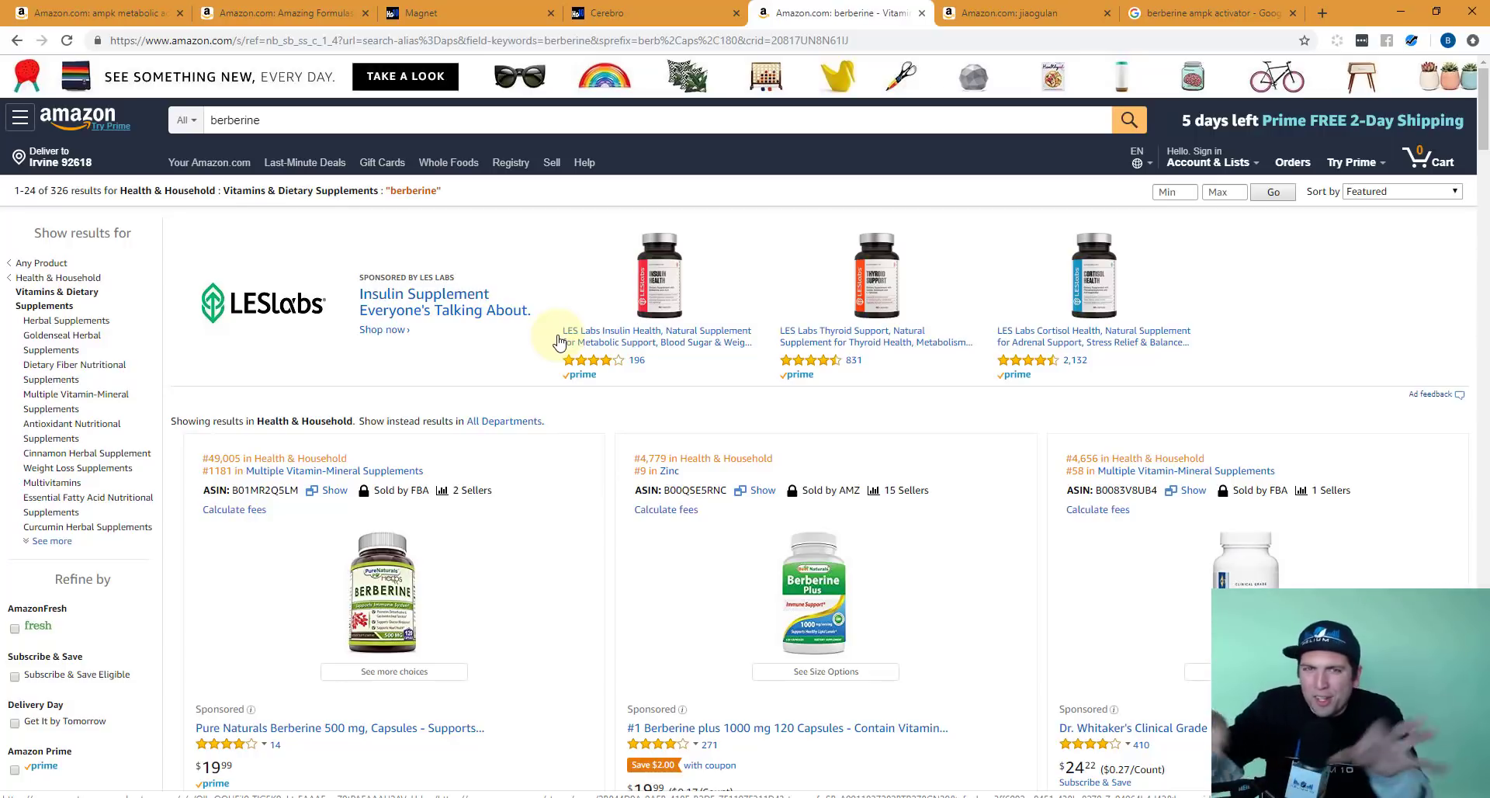
left_click(647, 14)
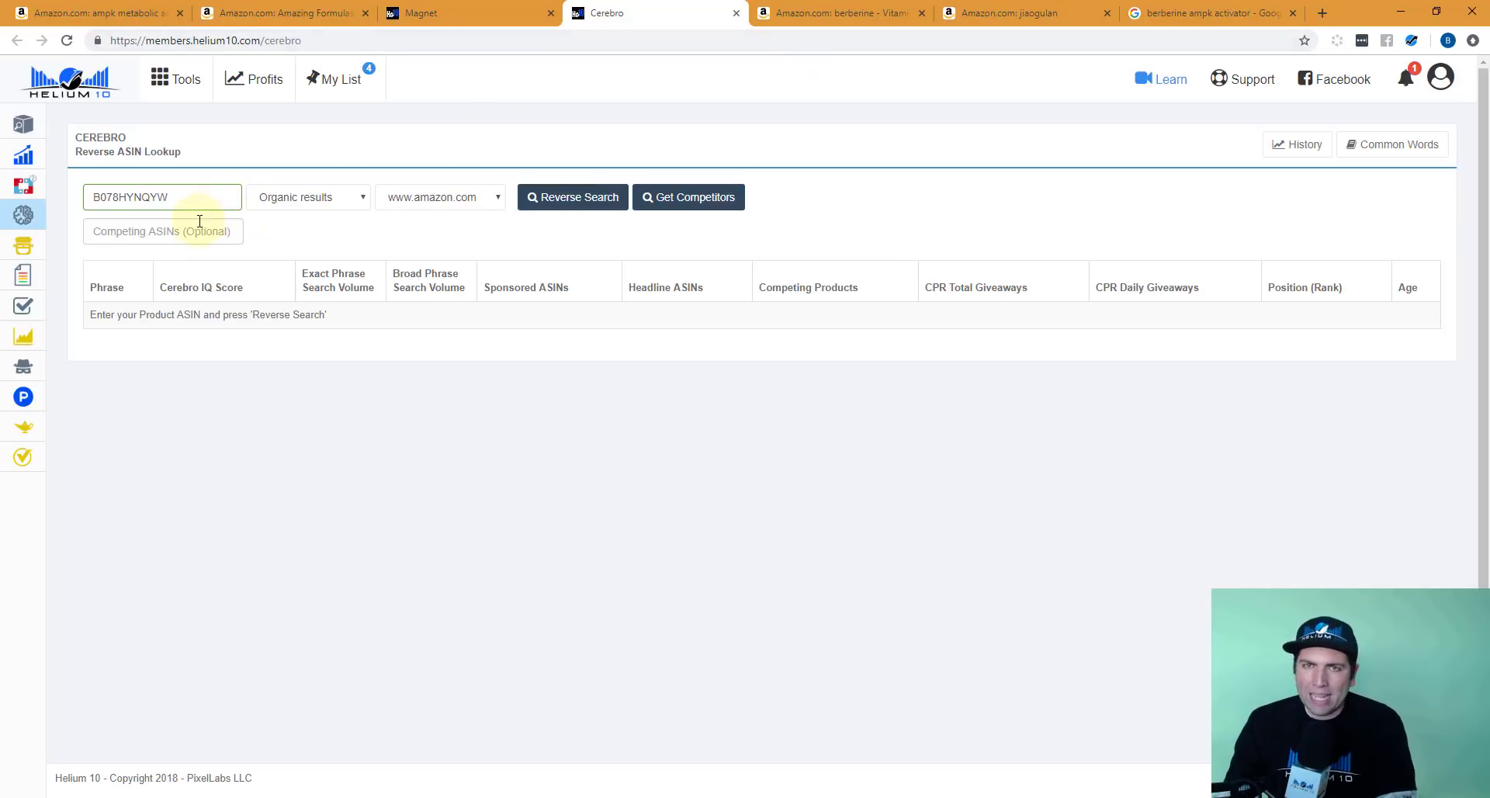
left_click(850, 20)
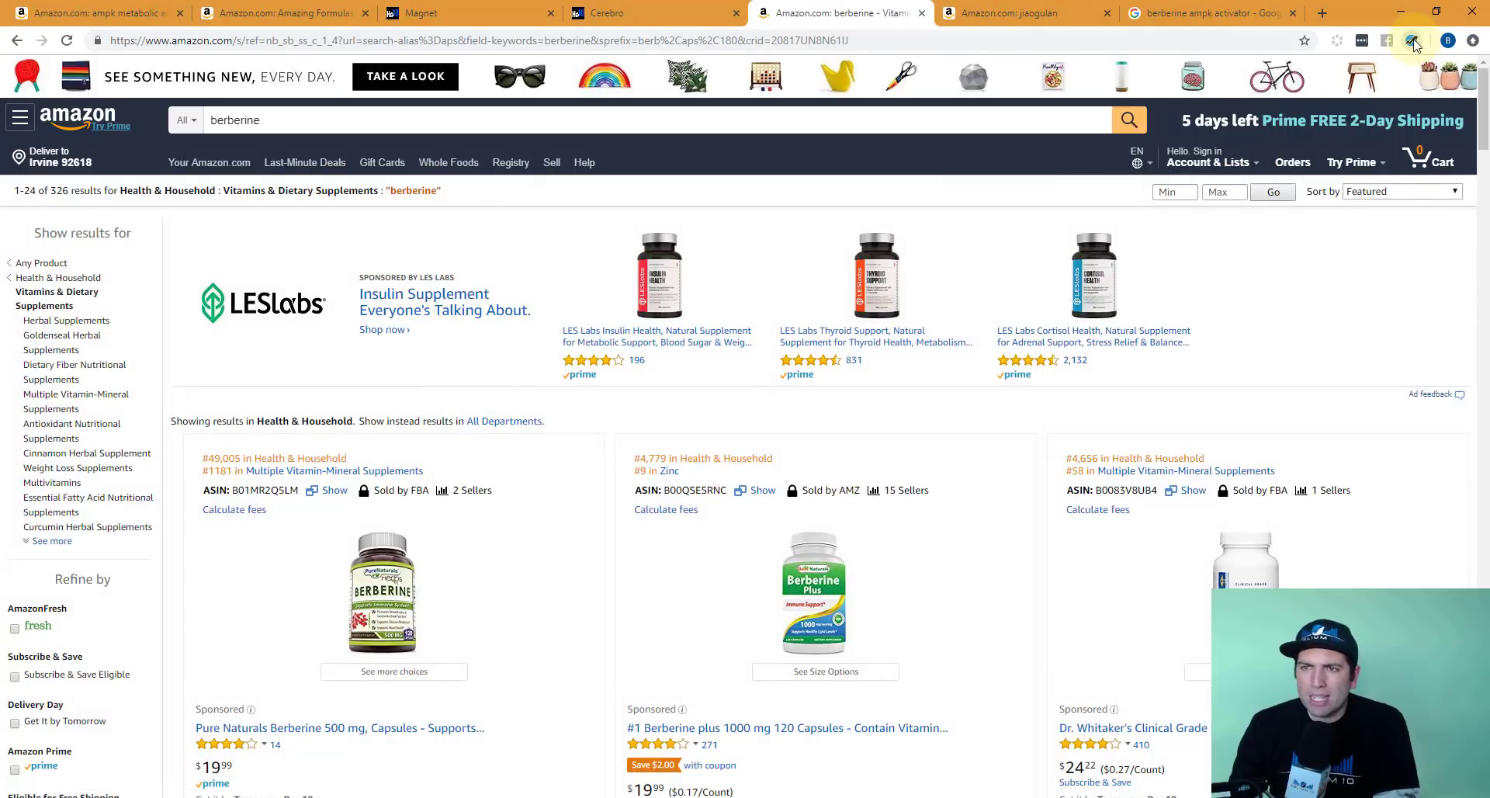
left_click(1412, 42)
left_click(1241, 125)
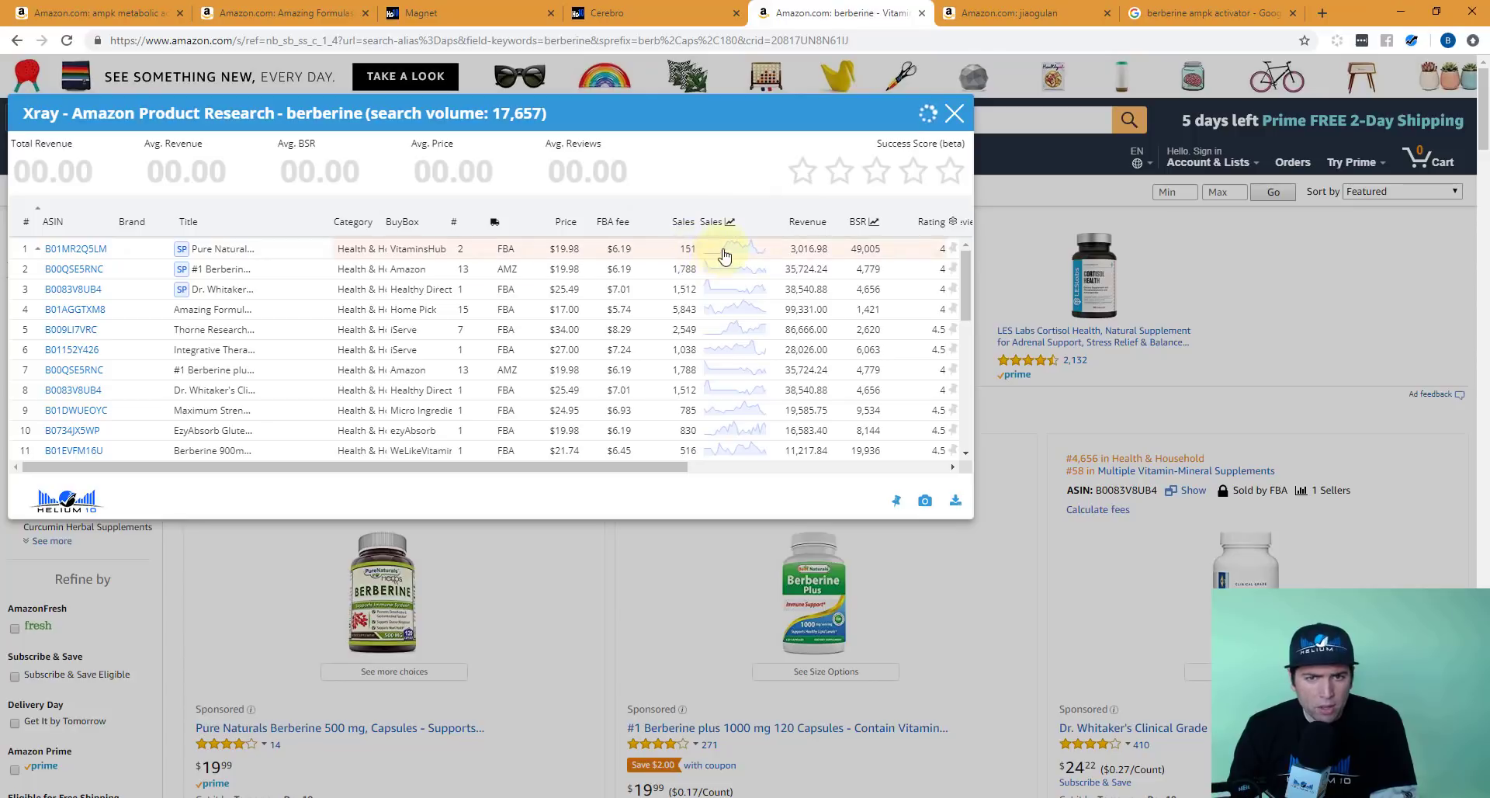
Step: Copy the ASIN of the Amazing Formulas berberine, B01AGGTXM8, from the Xray table and add it as a competing ASIN in Cerebro
scroll(687, 326, "down", 5)
scroll(683, 334, "up", 5)
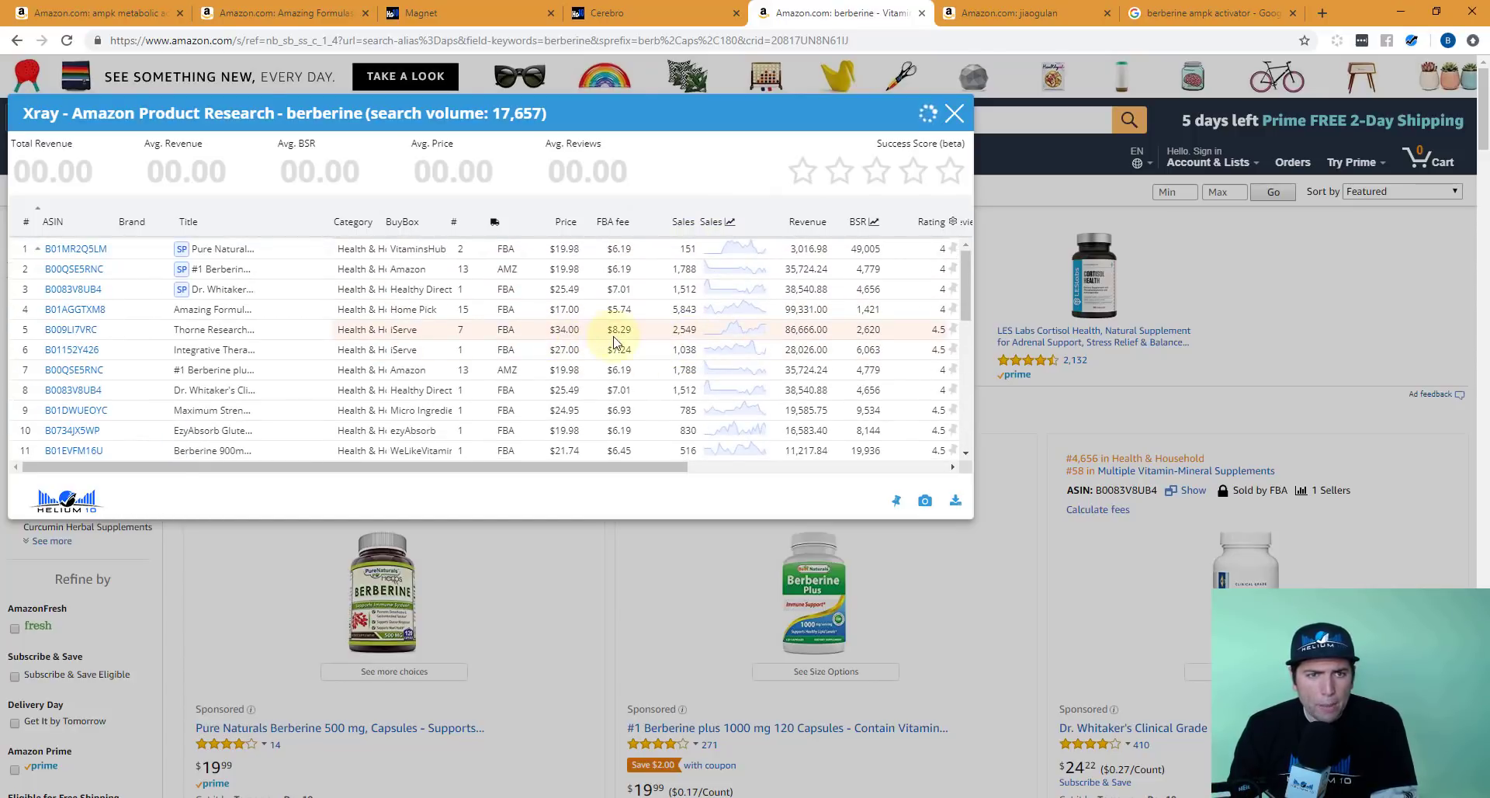
mouse_move(78, 312)
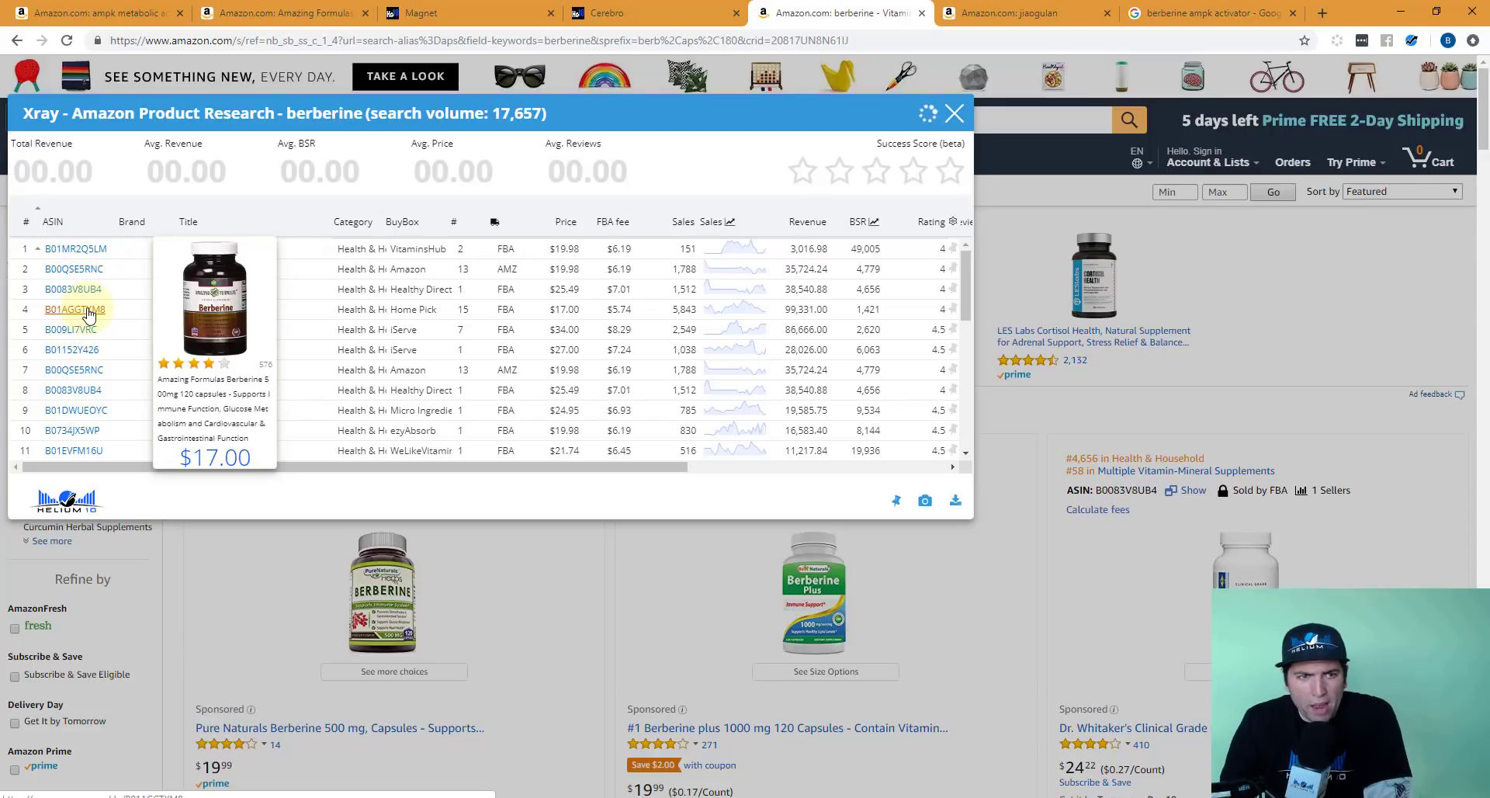
left_click_drag(109, 310, 44, 310)
key("ctrl+c")
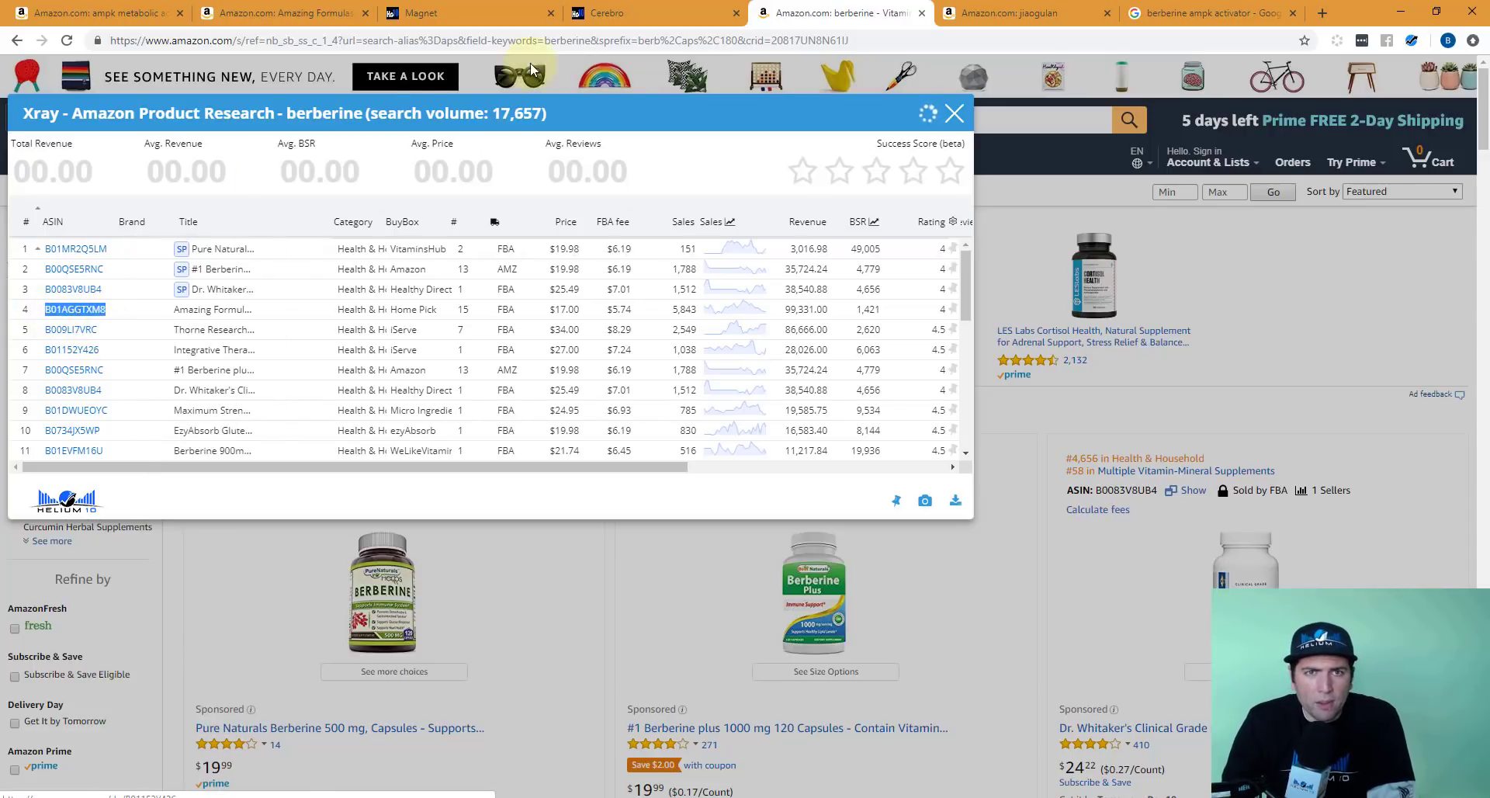
left_click(605, 14)
left_click(218, 227)
key("ctrl+v")
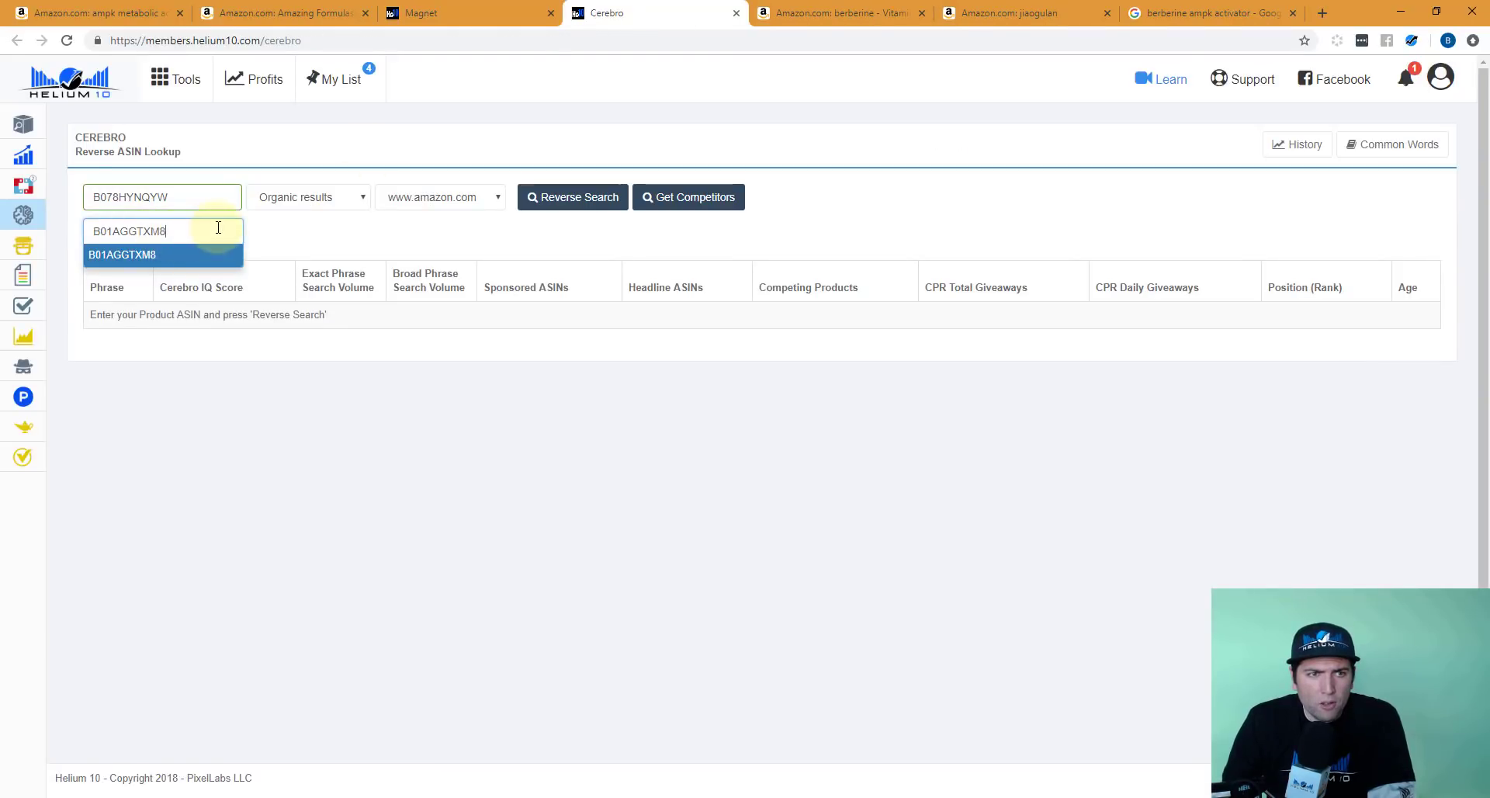
key("Return")
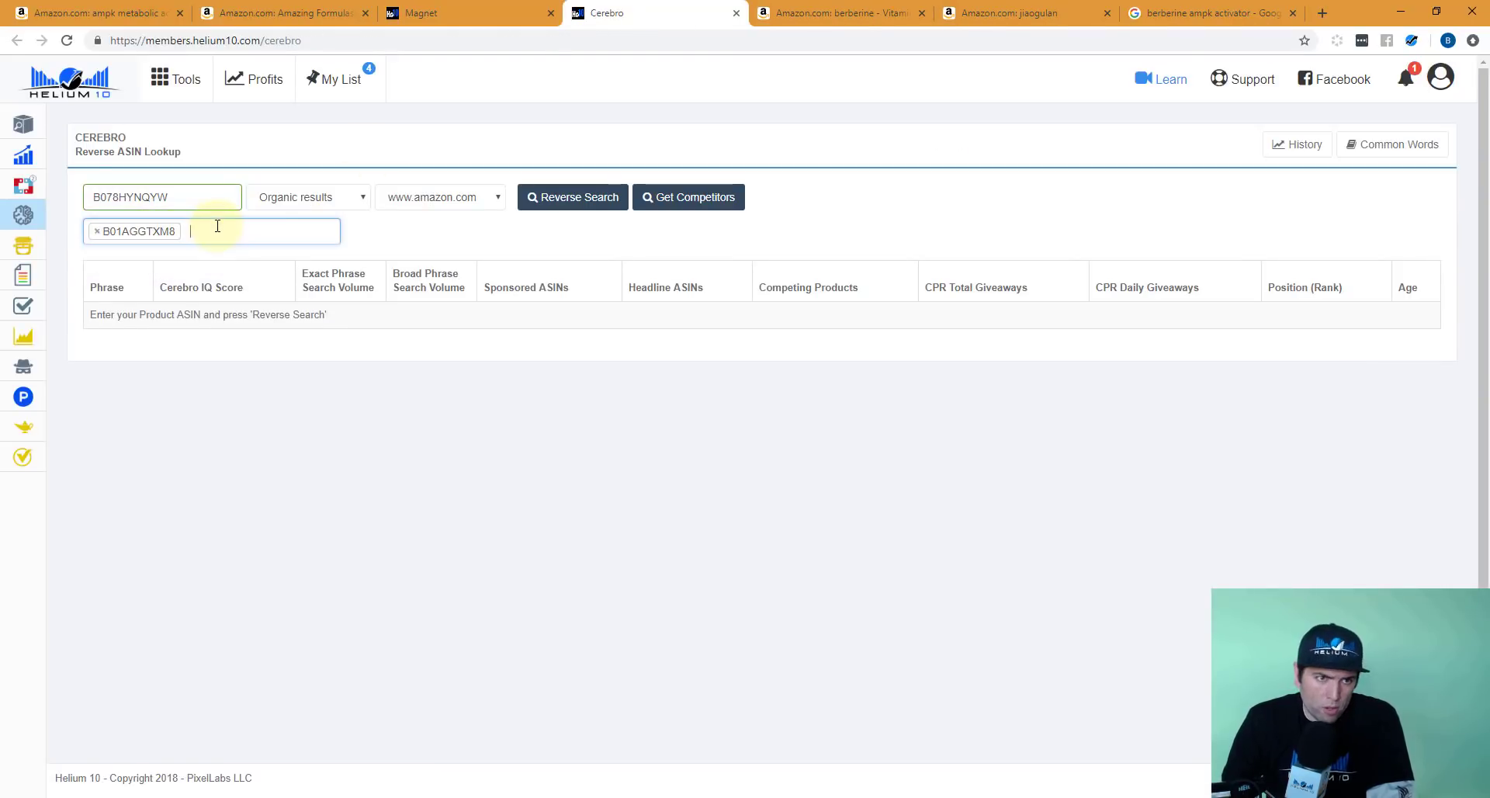
Step: Add the Thorne Research berberine from the Xray table, B009LI7VRC, to the competing ASINs in Cerebro
left_click(863, 5)
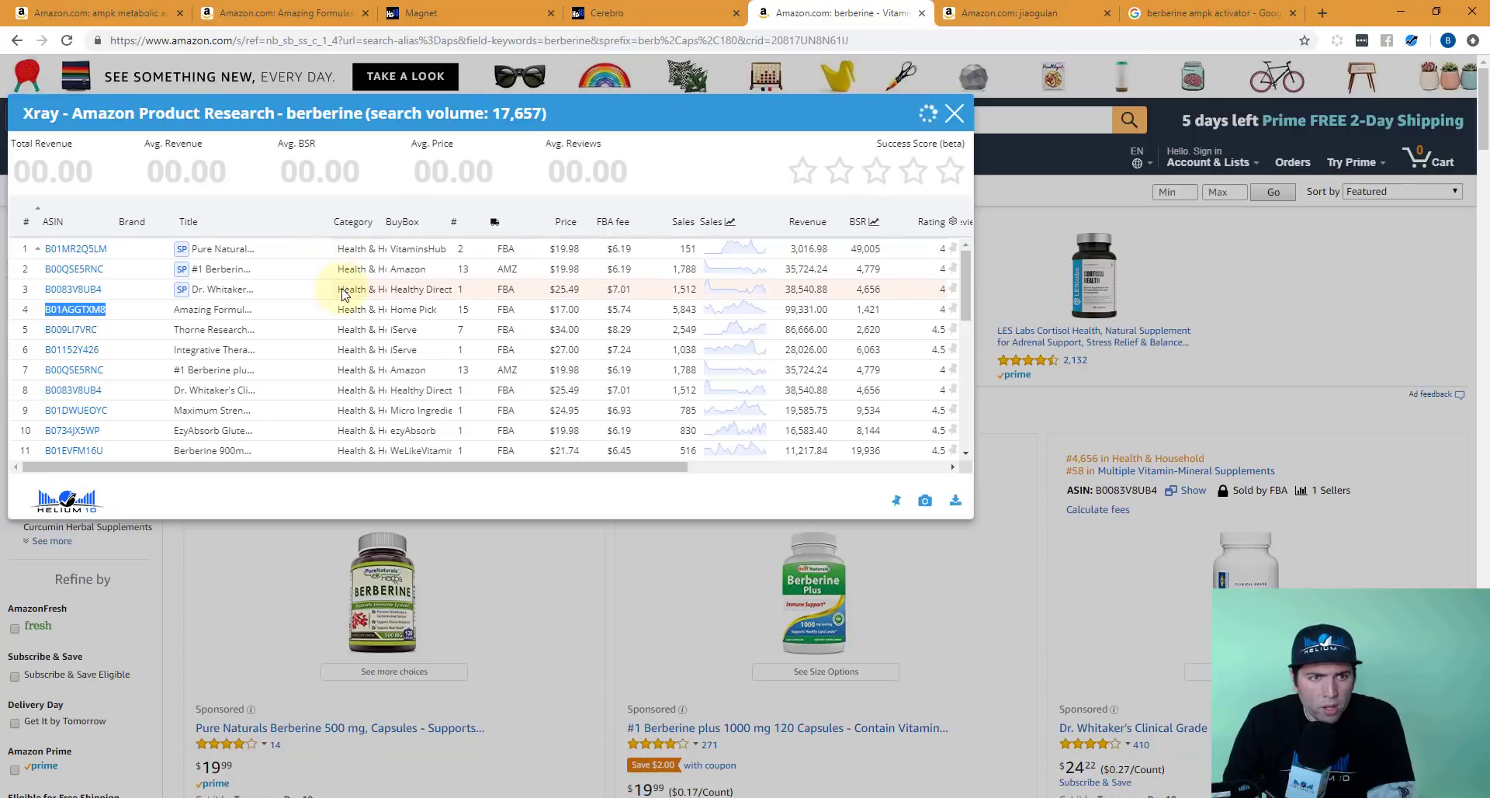
mouse_move(69, 335)
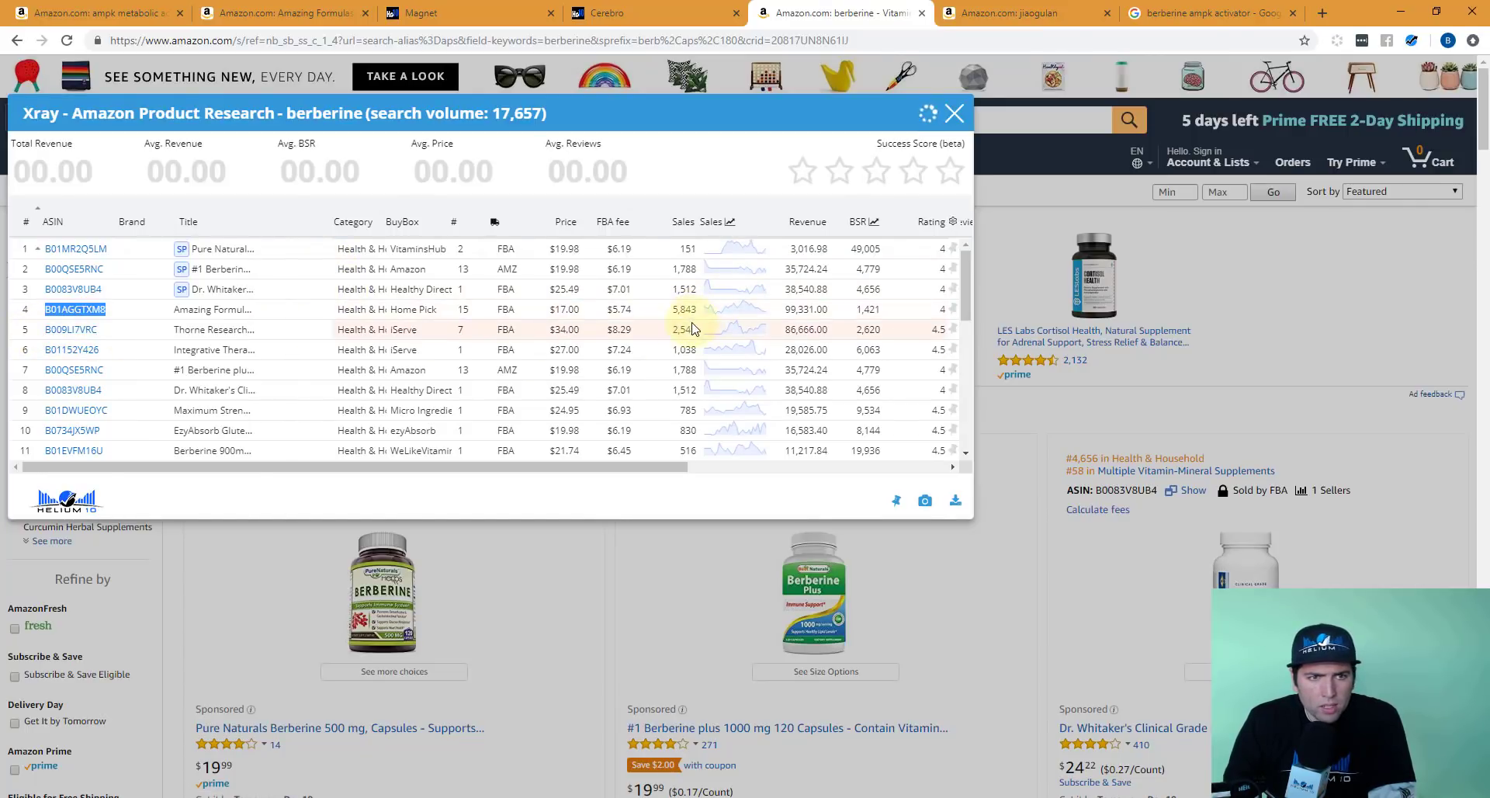
double_click(69, 329)
key("ctrl+c")
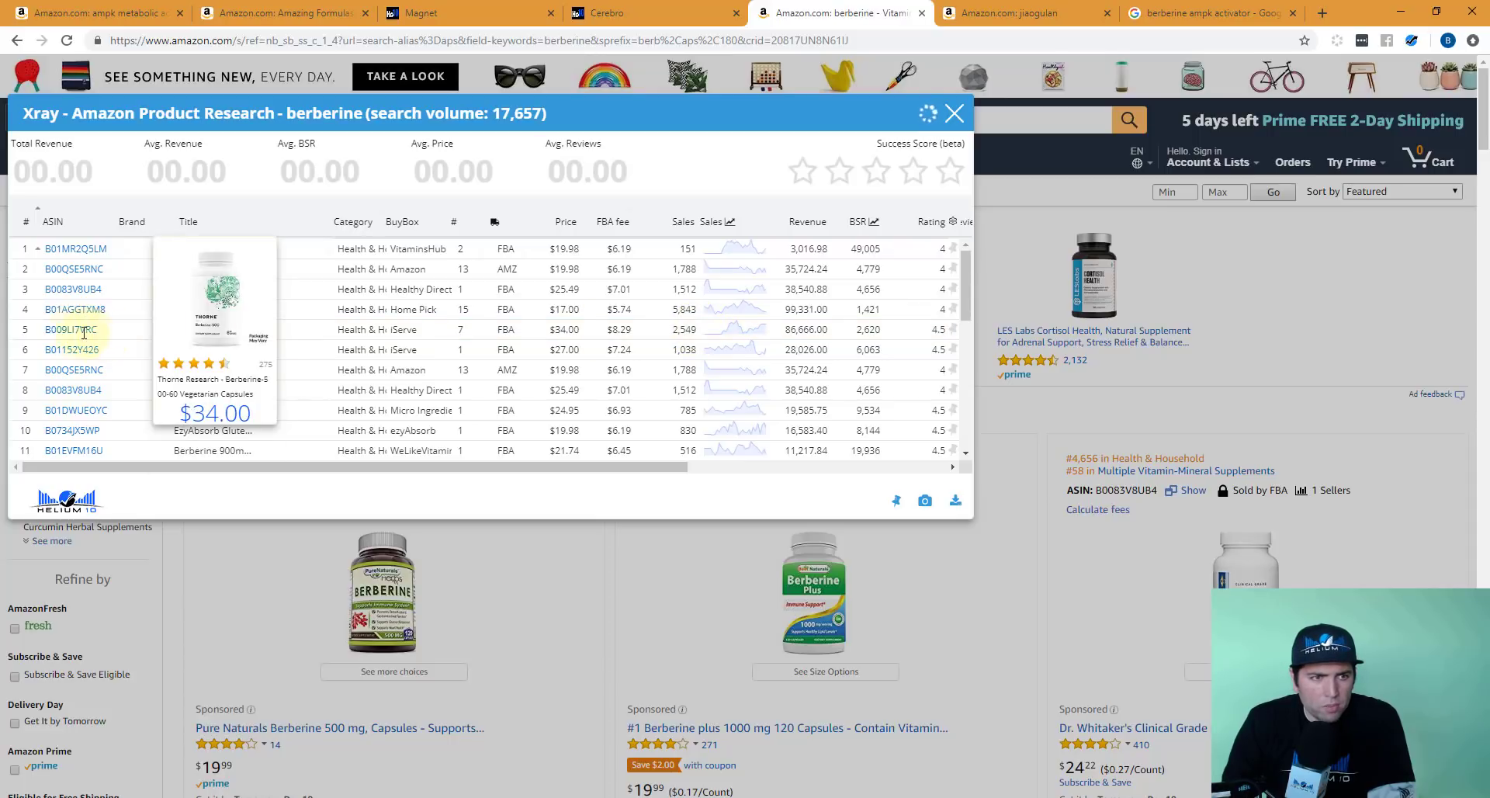
left_click(606, 13)
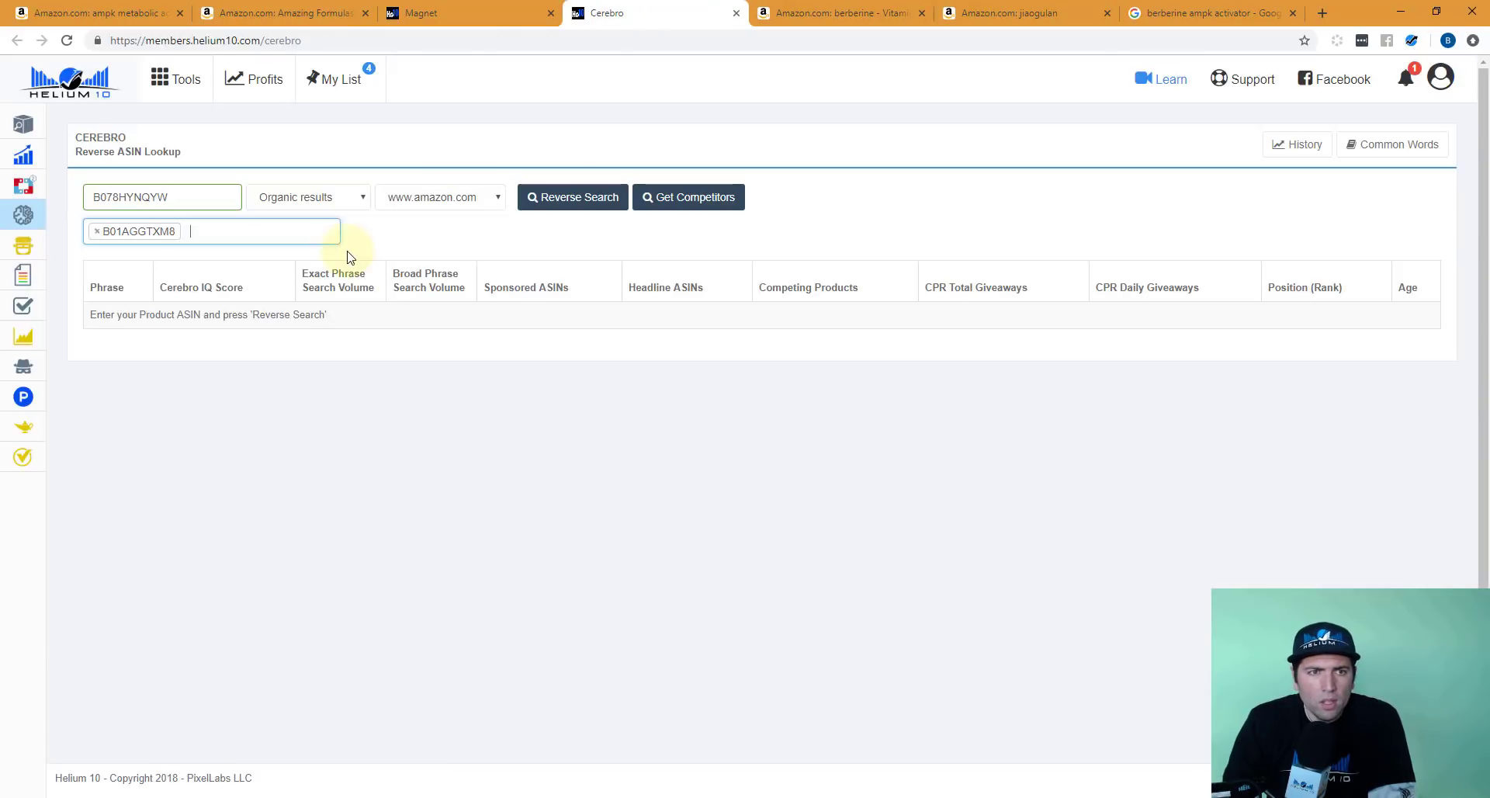
left_click(294, 231)
key("ctrl+v")
key("Return")
Step: Copy the Integrative Therapeutics ASIN, B01152Y426, from the Xray table into Cerebro's competing ASINs
left_click(845, 17)
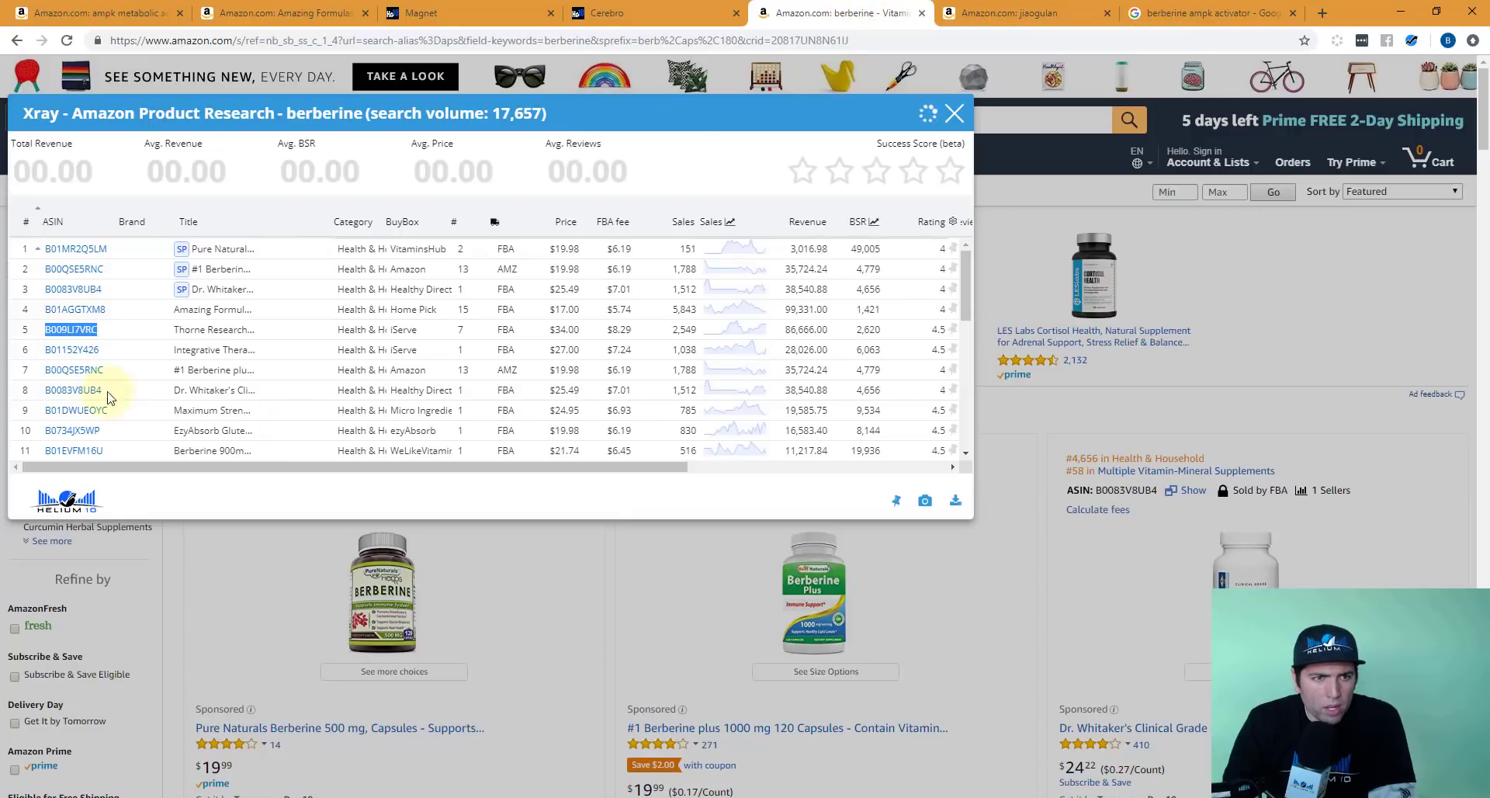
mouse_move(79, 350)
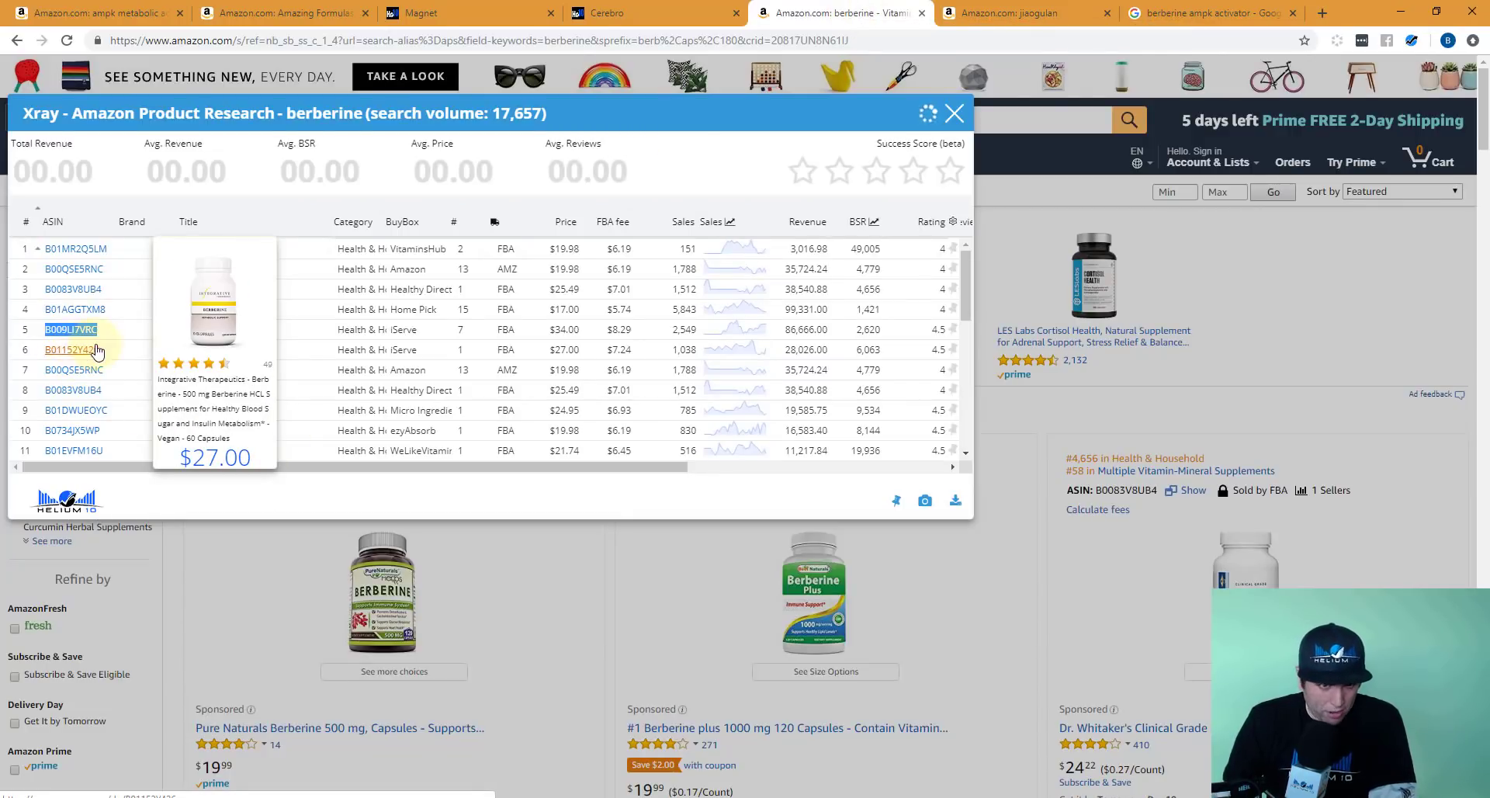
left_click_drag(101, 351, 39, 351)
key("ctrl+c")
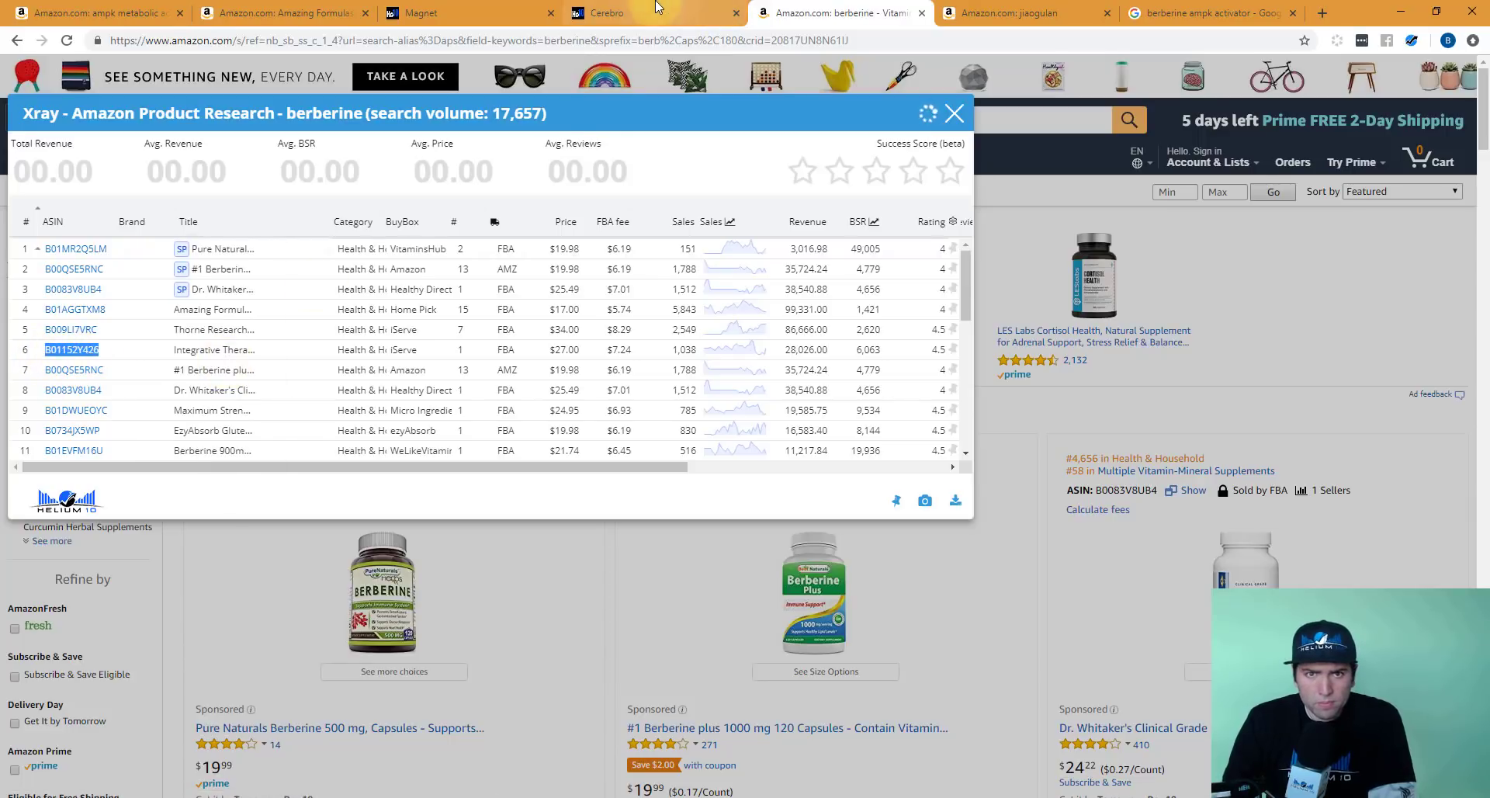
left_click(613, 14)
key("ctrl+v")
Step: Add the Berberine Plus 1000 mg product from the Xray table, B00QSE5RNC, as another competing ASIN in Cerebro
left_click(834, 13)
mouse_move(72, 377)
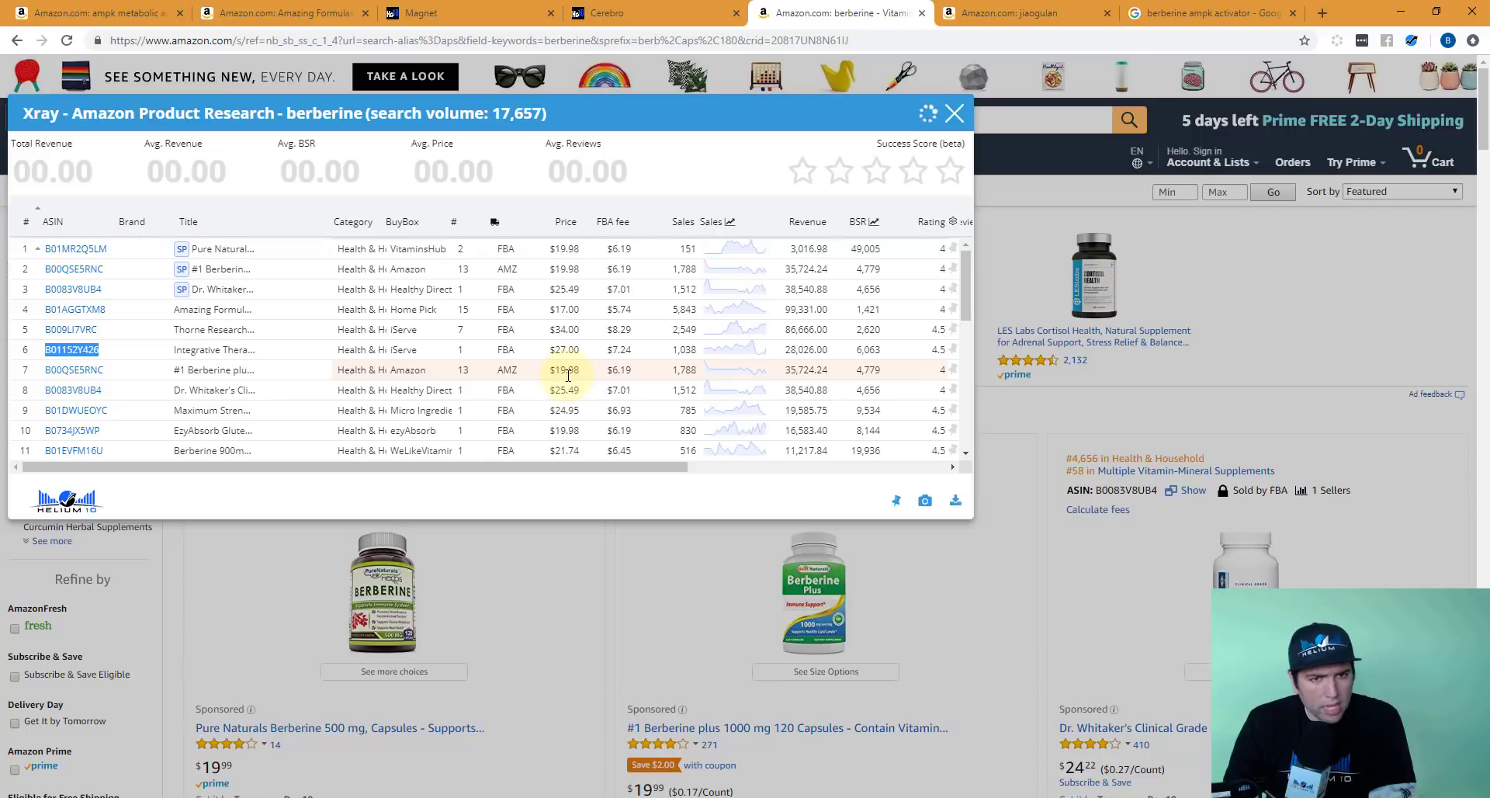
double_click(48, 376)
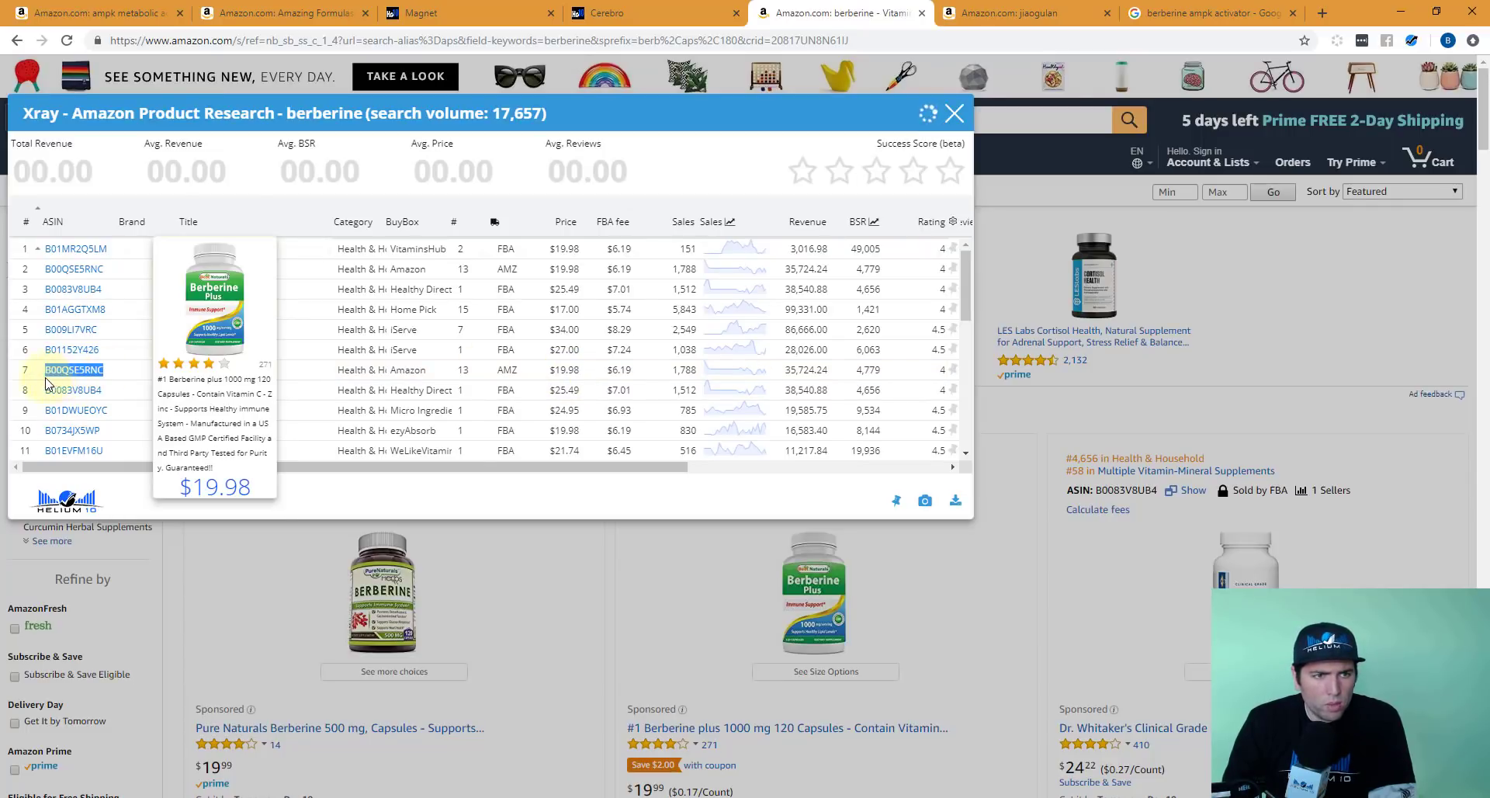
key("ctrl+c")
left_click(621, 13)
left_click(466, 231)
key("ctrl+v")
key("Return")
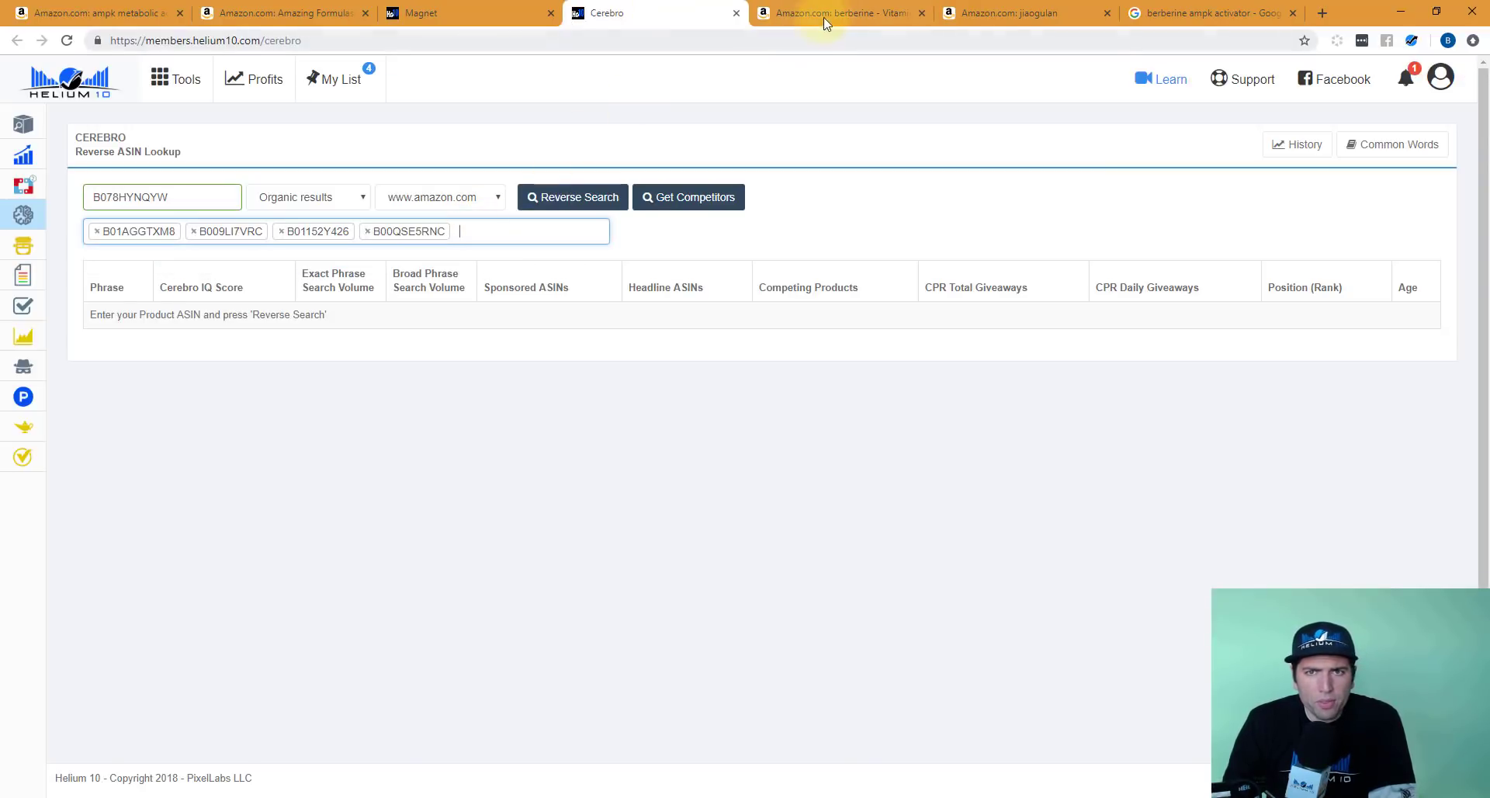
Step: Add Dr. Whitaker's berberine, B0083V8UB4, as the fifth competing ASIN and run the reverse search in Cerebro
left_click(822, 13)
mouse_move(82, 390)
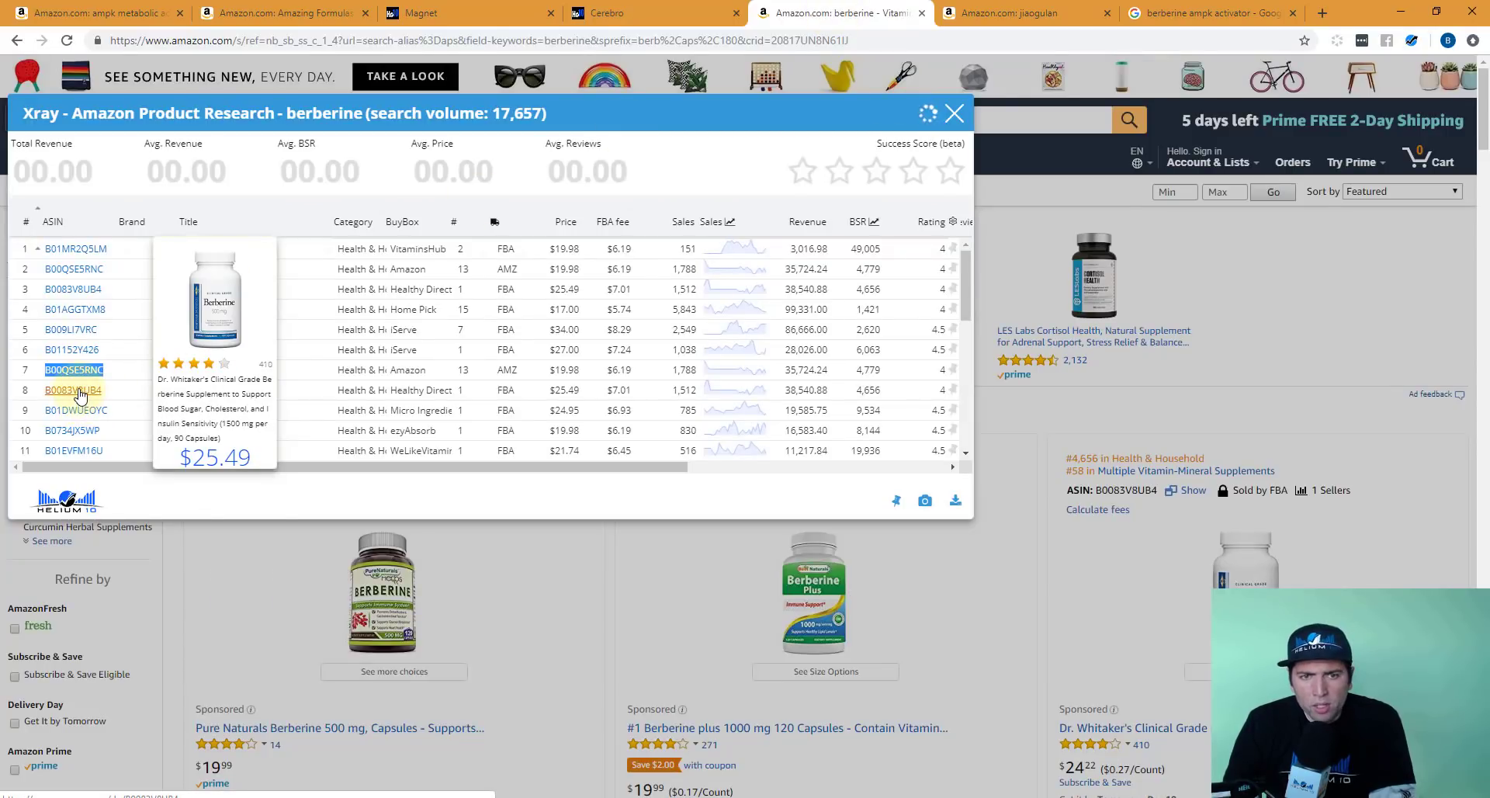
left_click_drag(102, 390, 44, 392)
key("ctrl+c")
left_click(617, 13)
left_click(496, 231)
key("ctrl+v")
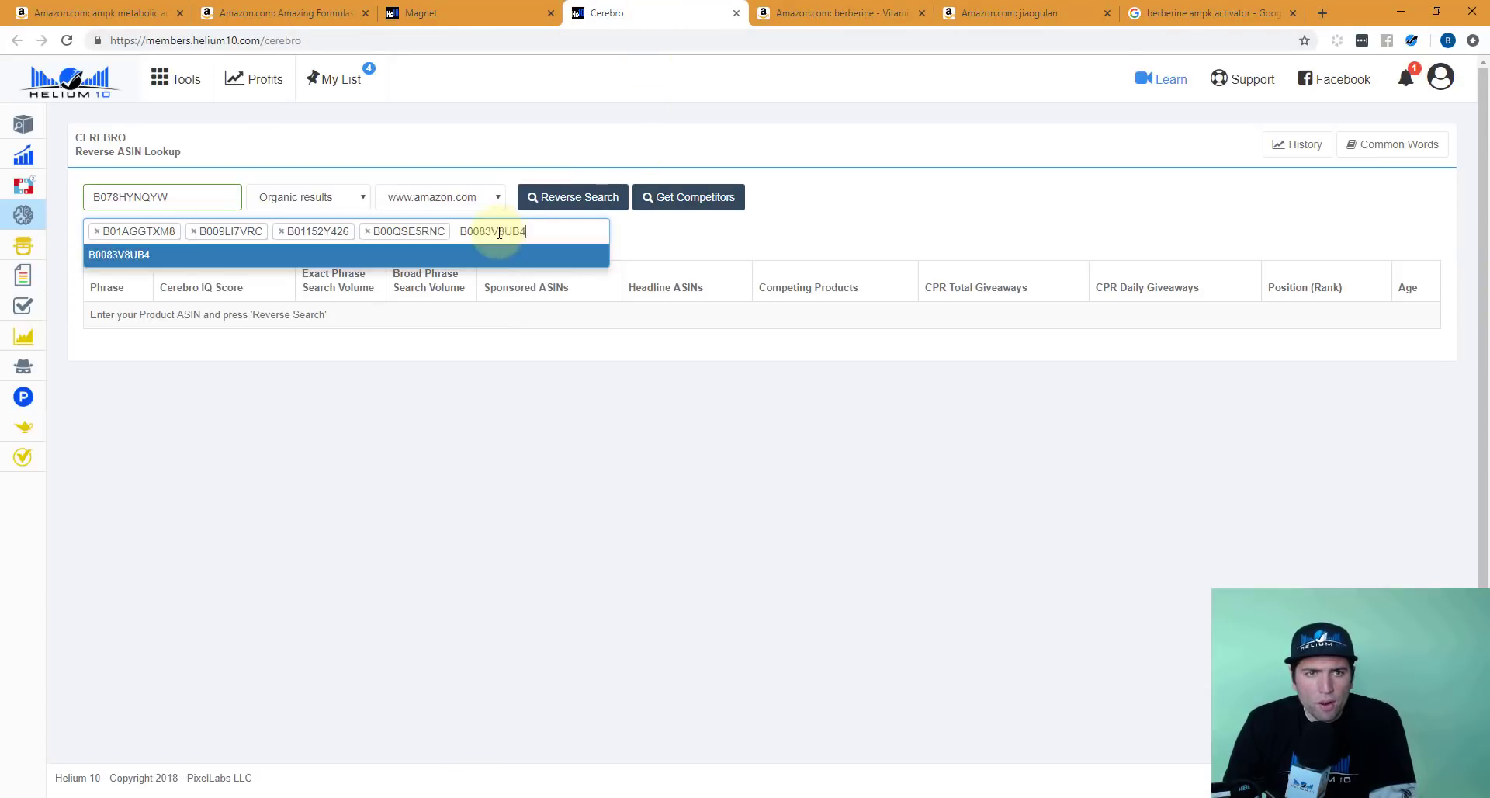
key("Return")
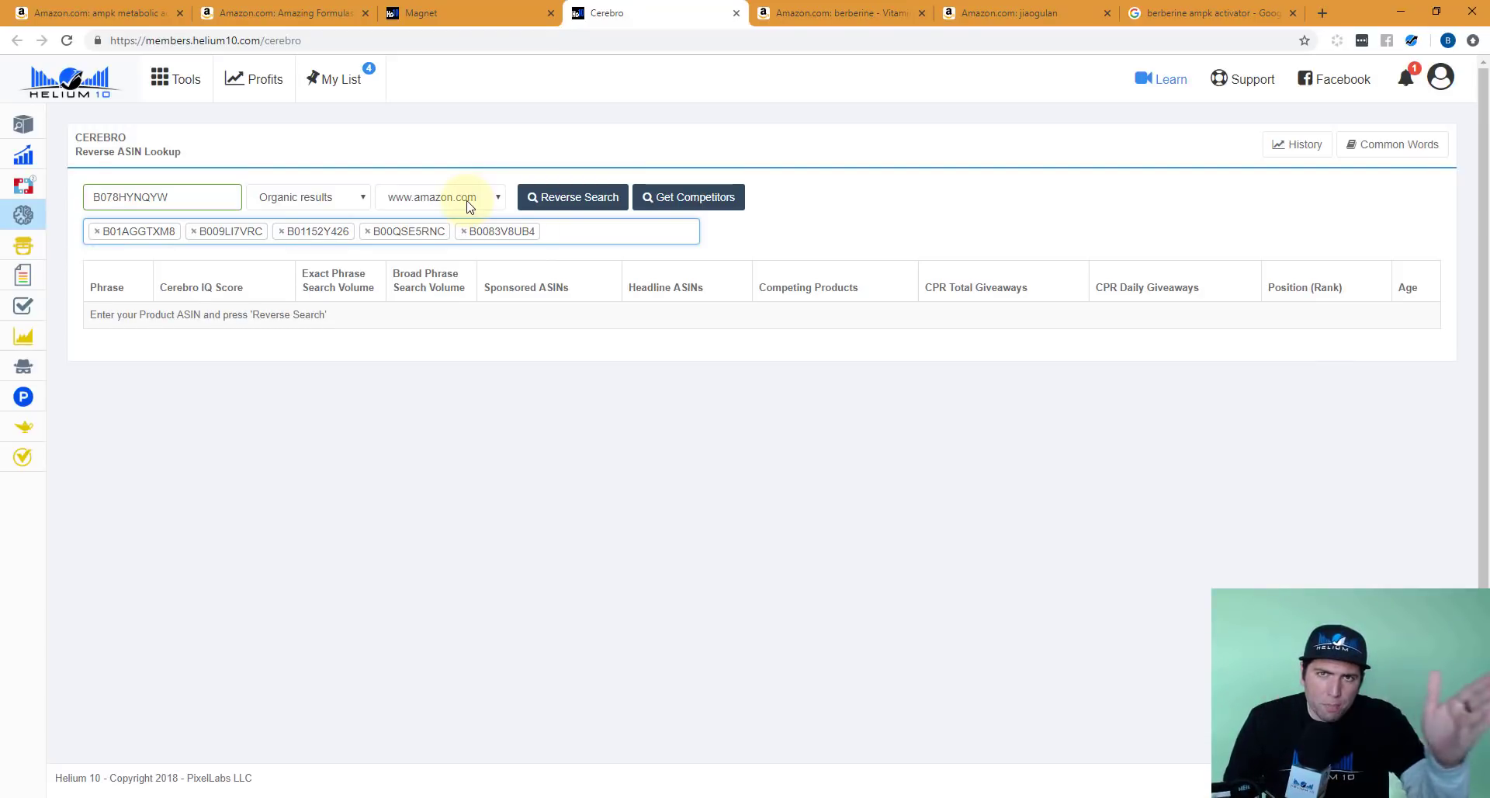
left_click(587, 203)
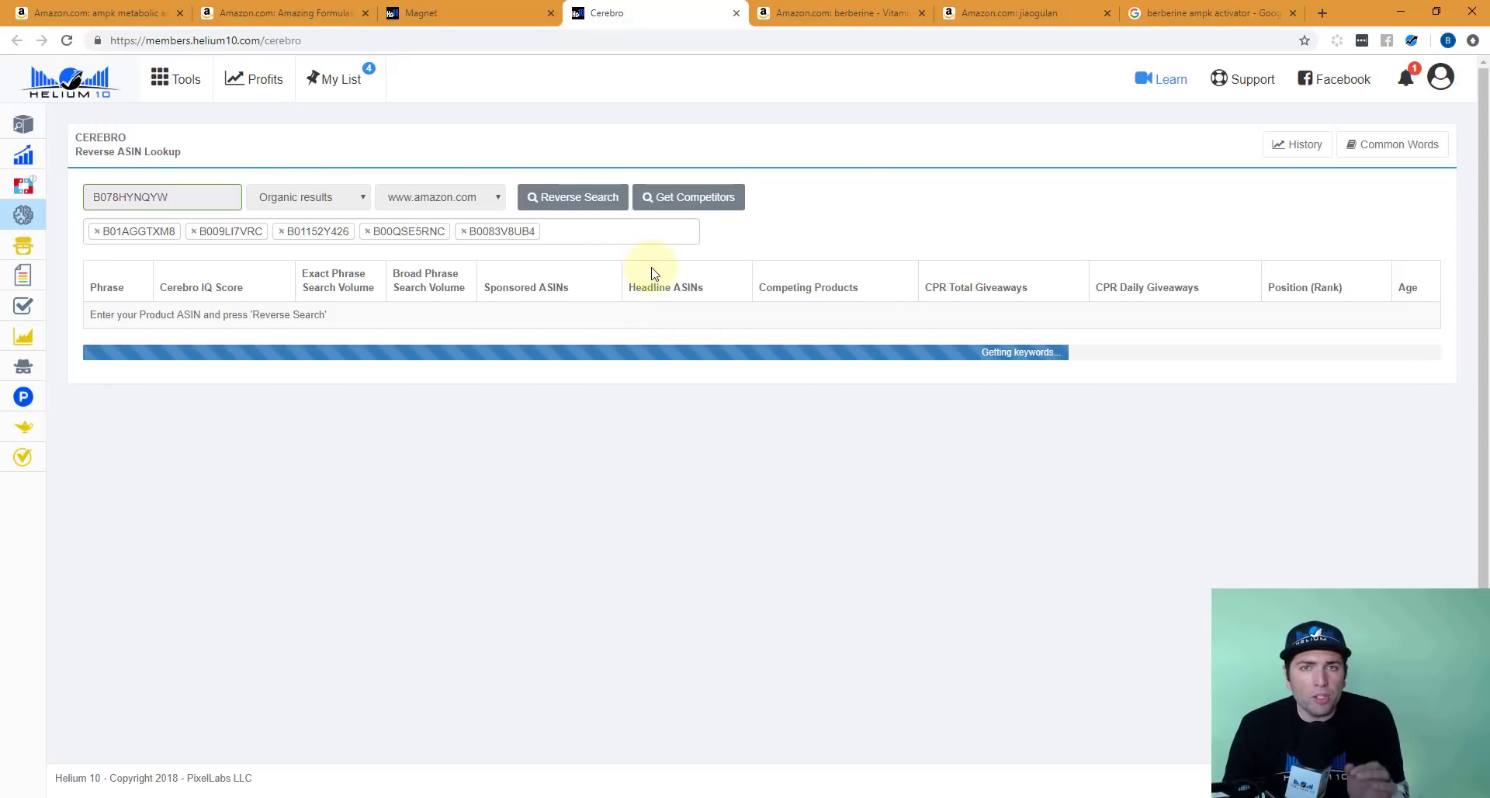
Step: Close Xray on the Amazon "berberine" results and examine the product listings, page navigation and number of results
mouse_move(680, 287)
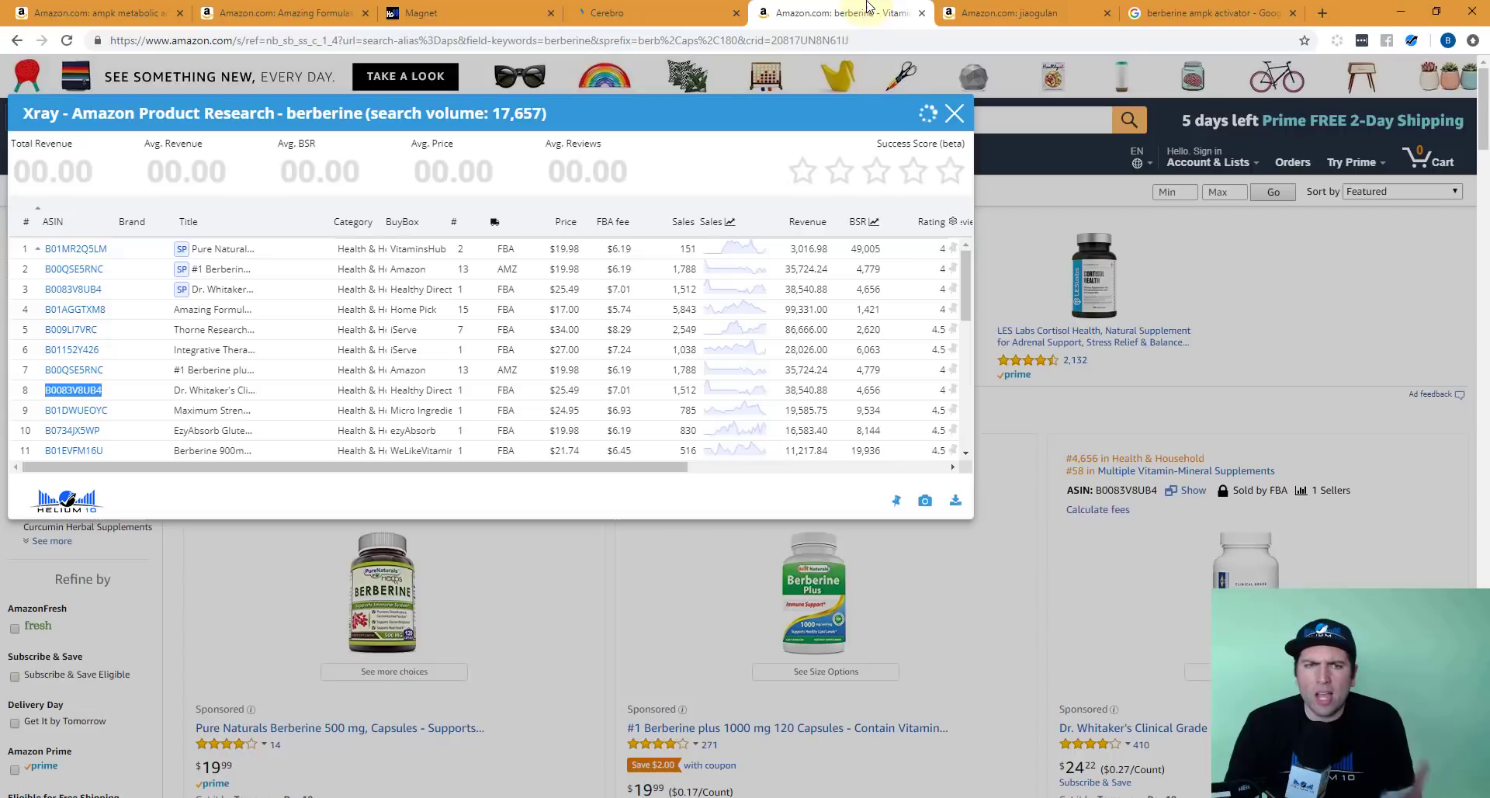
left_click(954, 113)
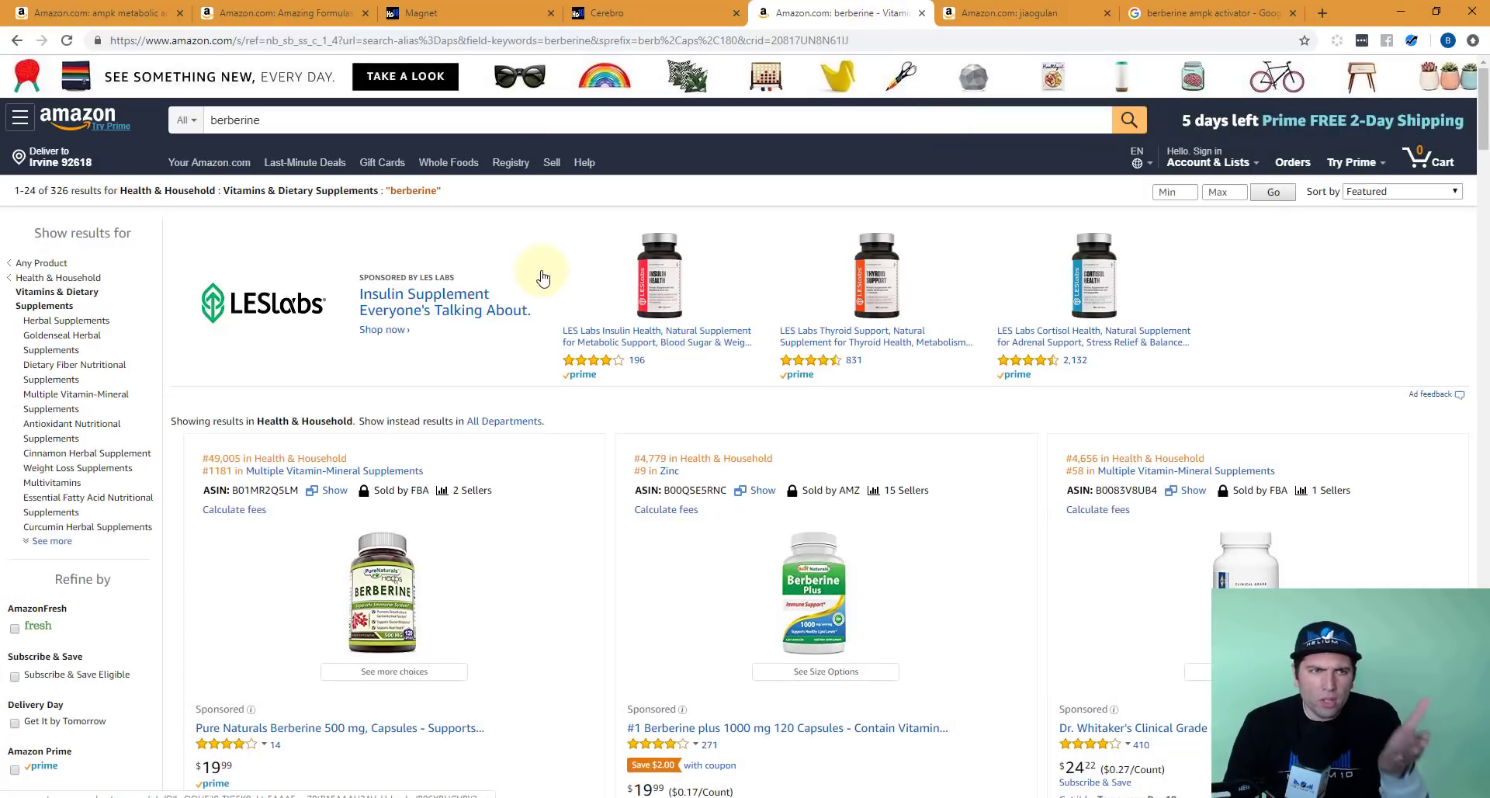
left_click_drag(24, 191, 262, 194)
left_click_drag(420, 199, 450, 194)
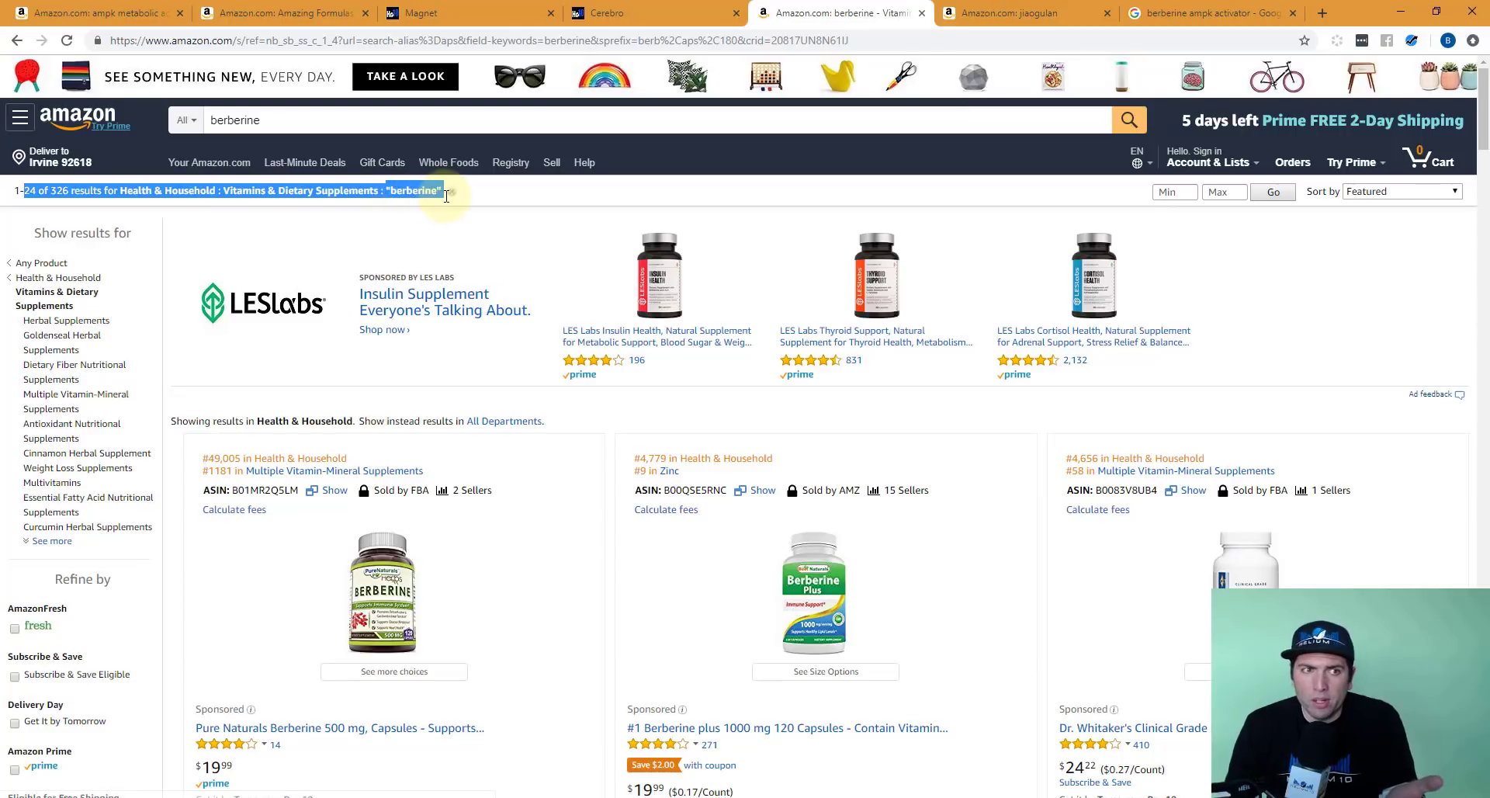
left_click(19, 190)
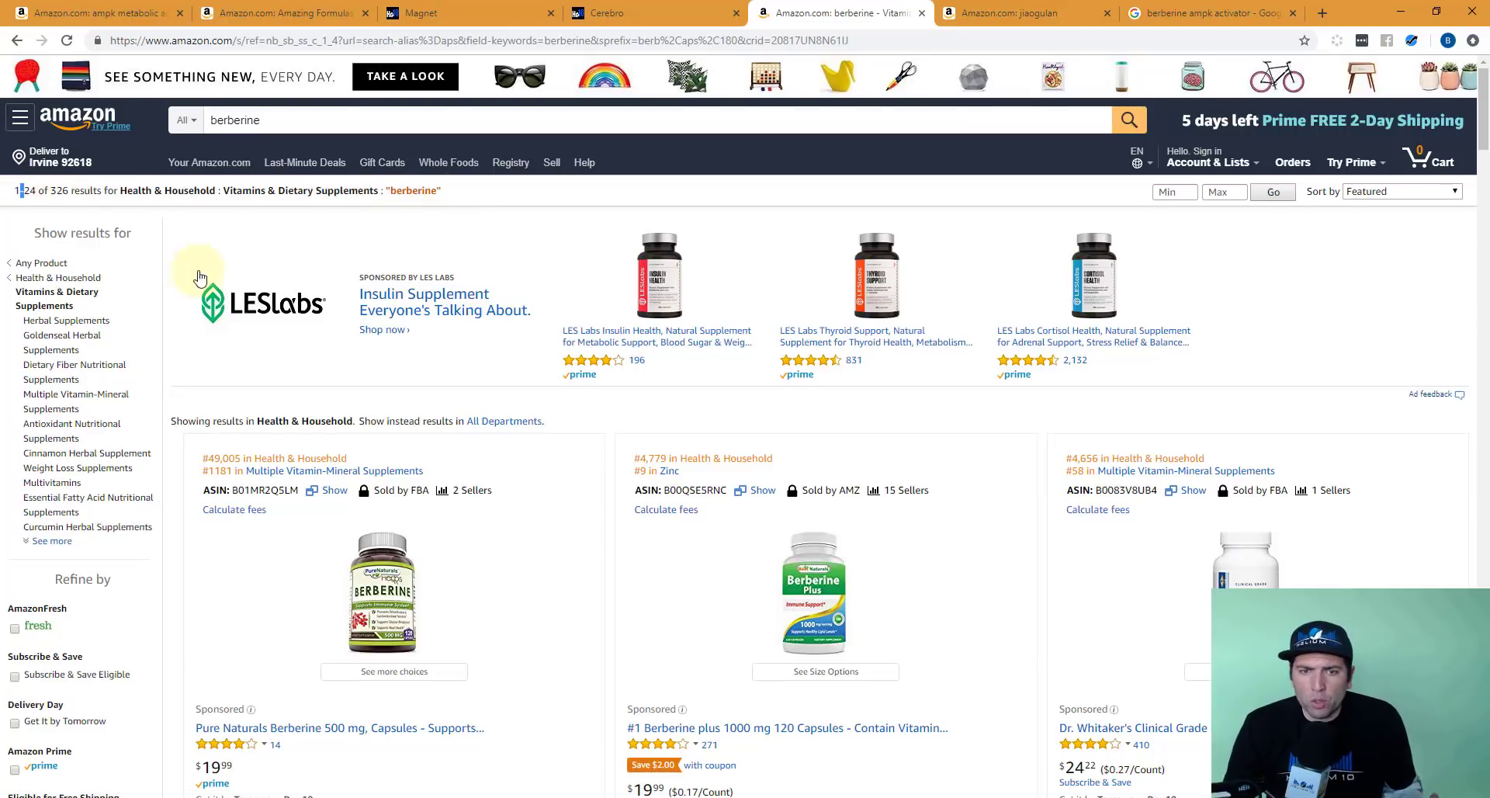
scroll(233, 299, "down", 7)
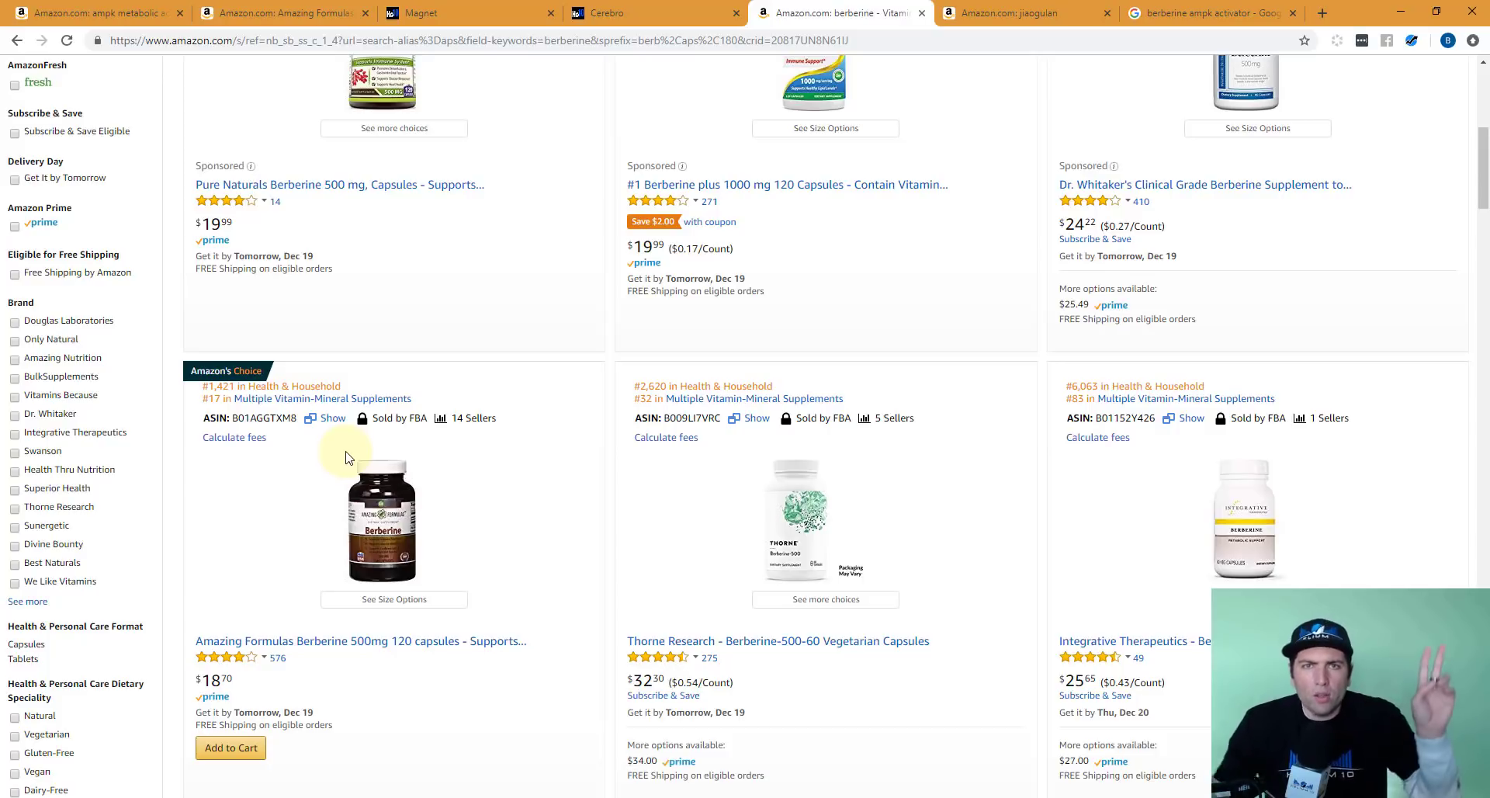
scroll(355, 454, "down", 15)
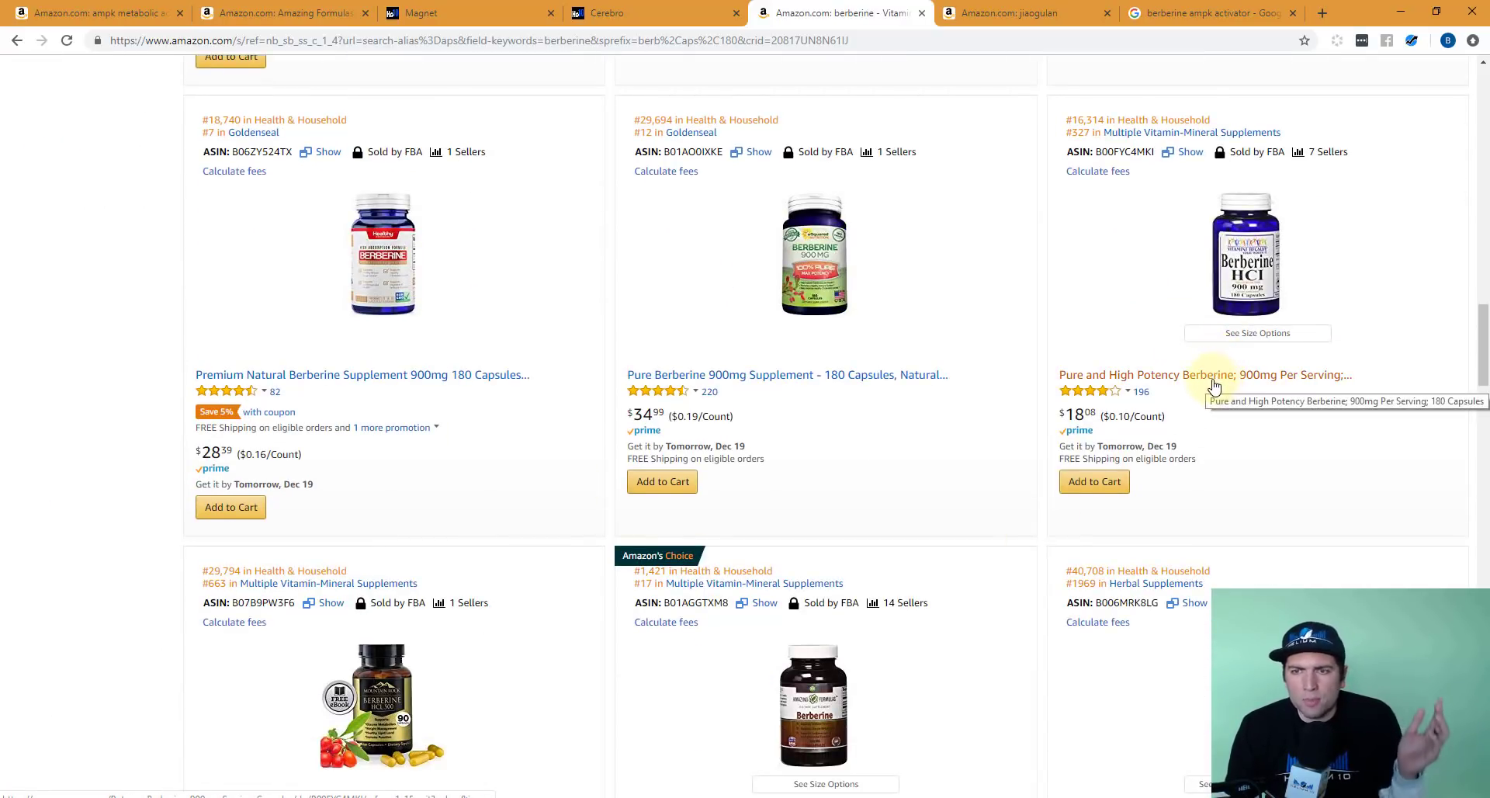
scroll(1206, 400, "down", 20)
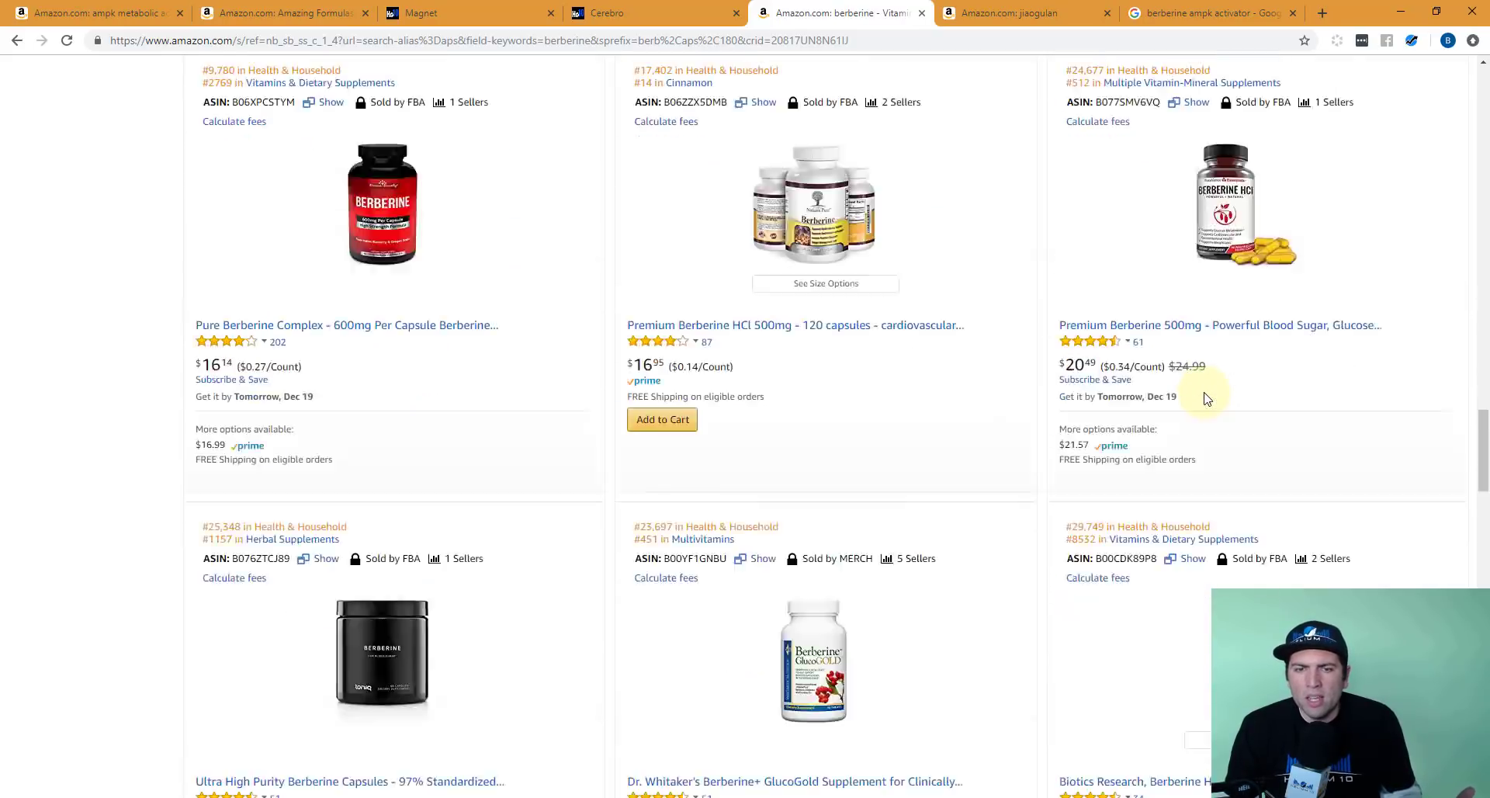
scroll(846, 522, "down", 9)
scroll(875, 316, "up", 3)
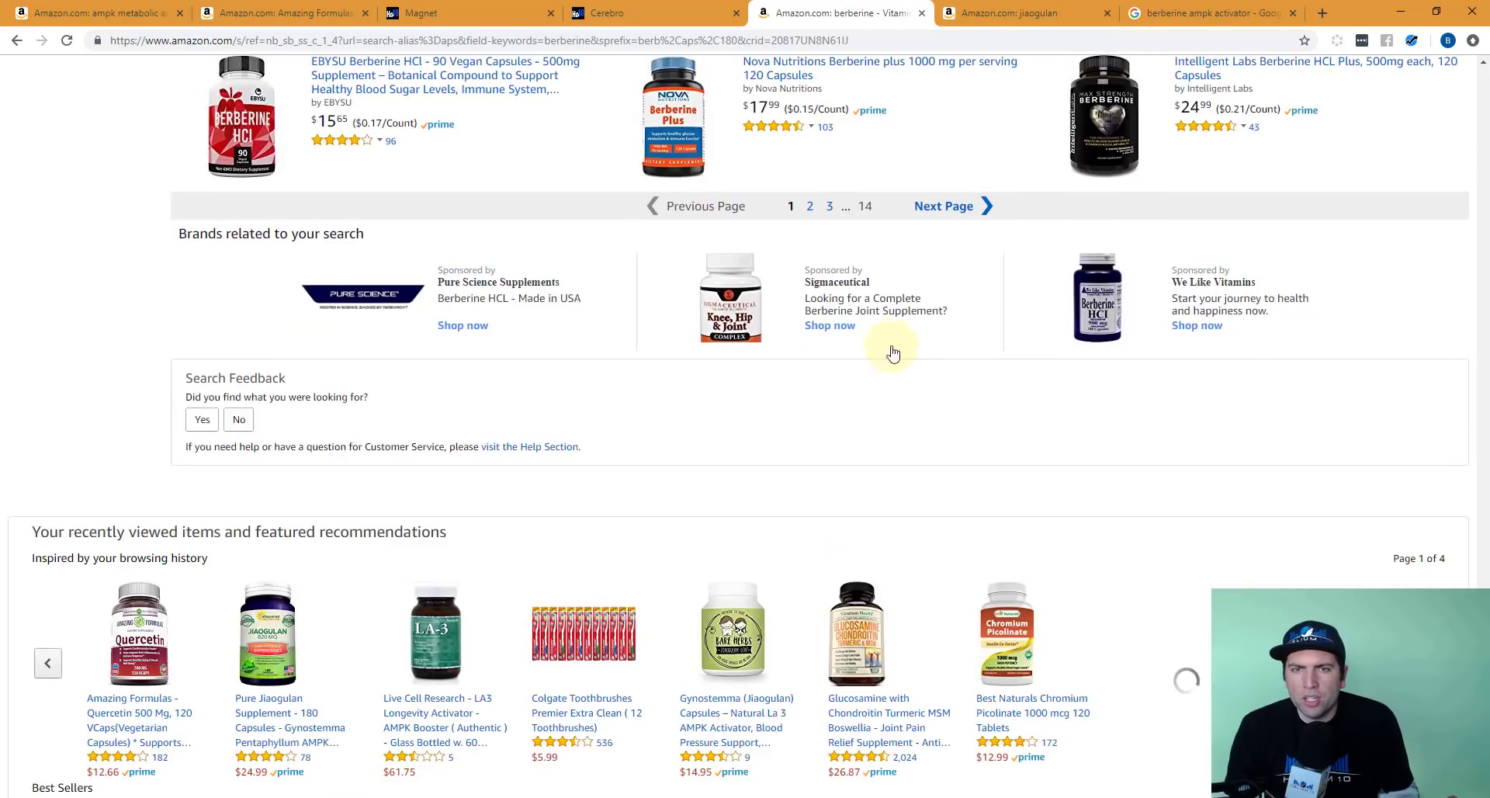
scroll(865, 209, "up", 15)
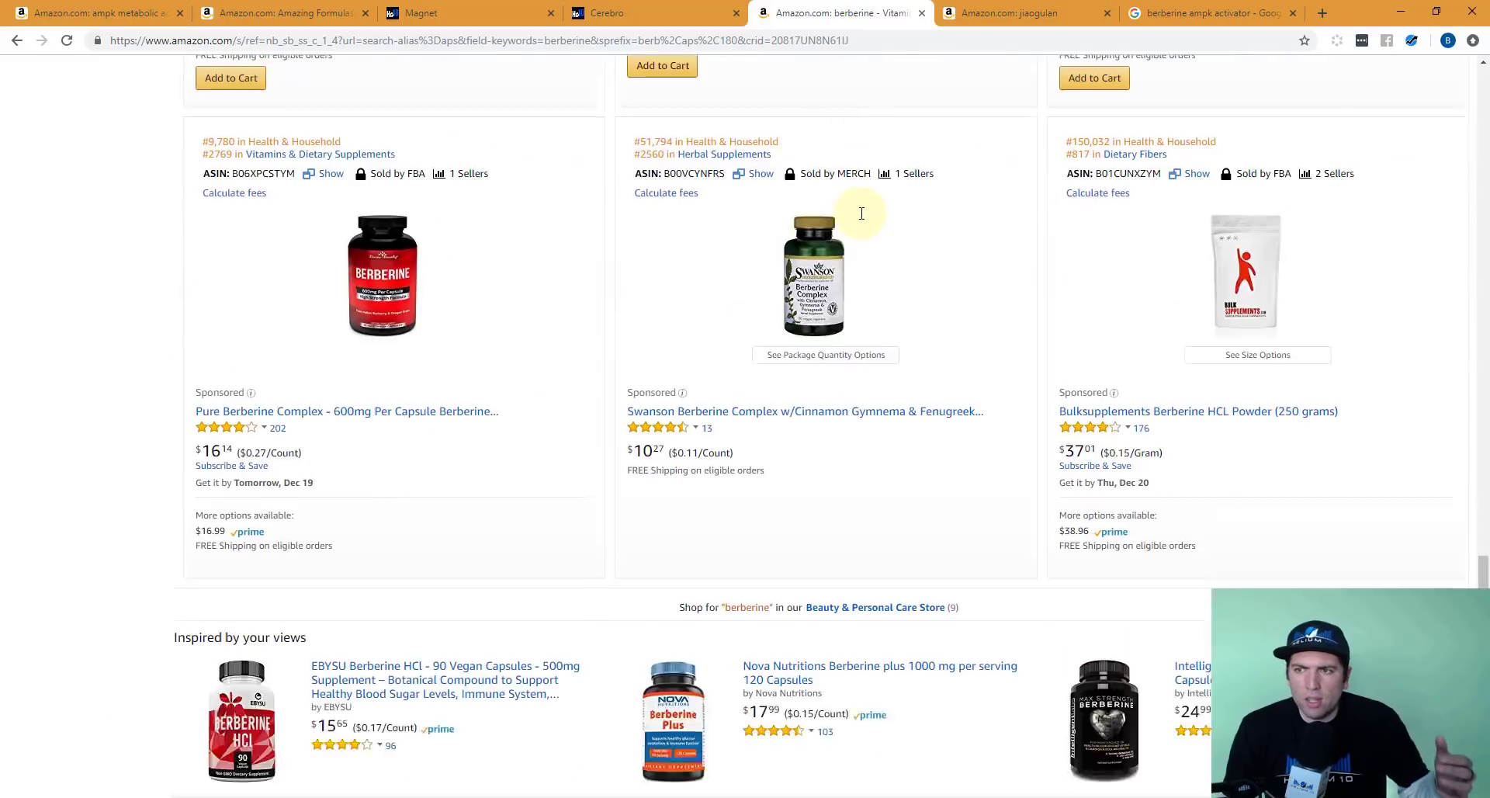
scroll(858, 220, "up", 12)
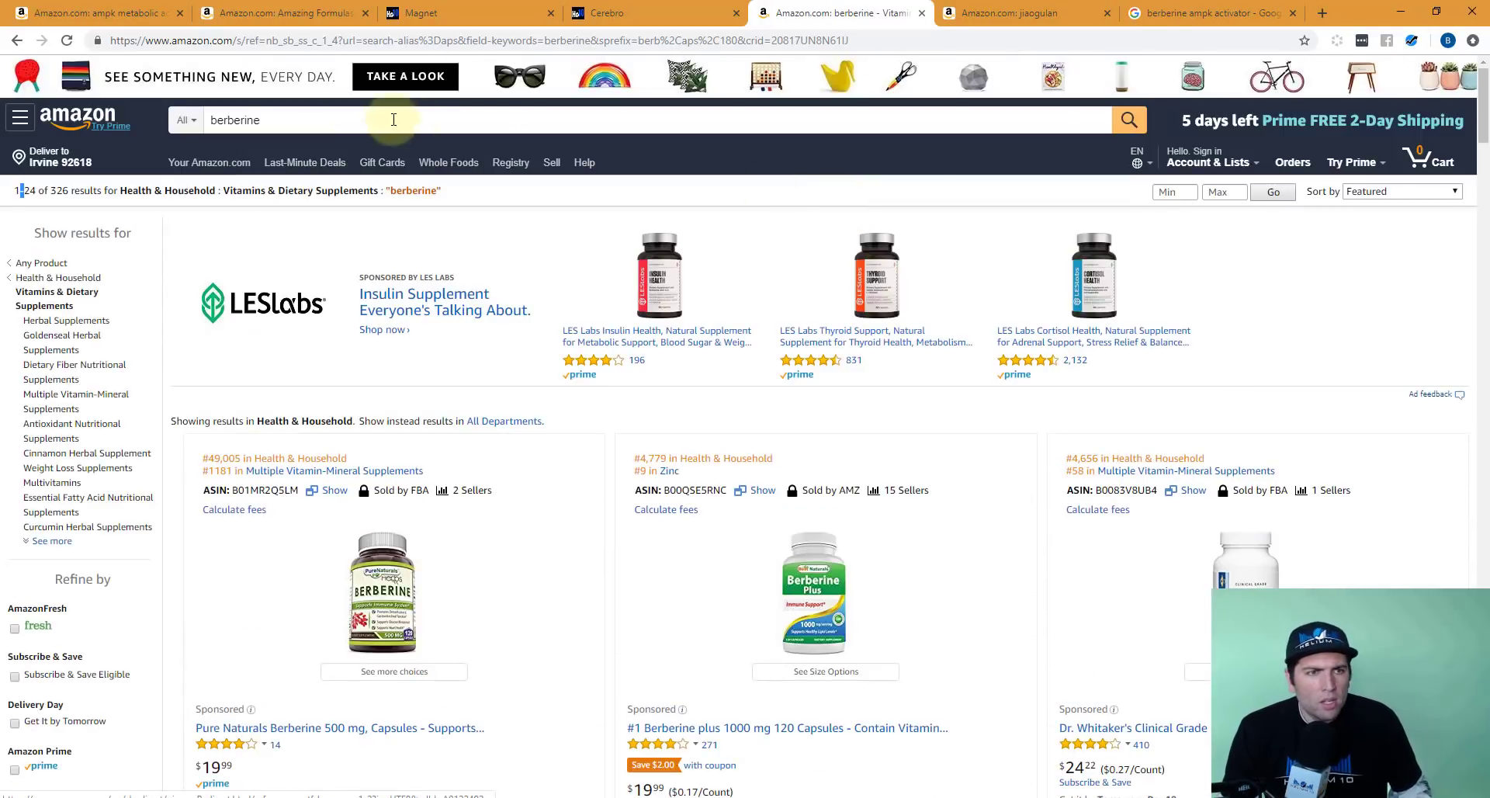
double_click(58, 192)
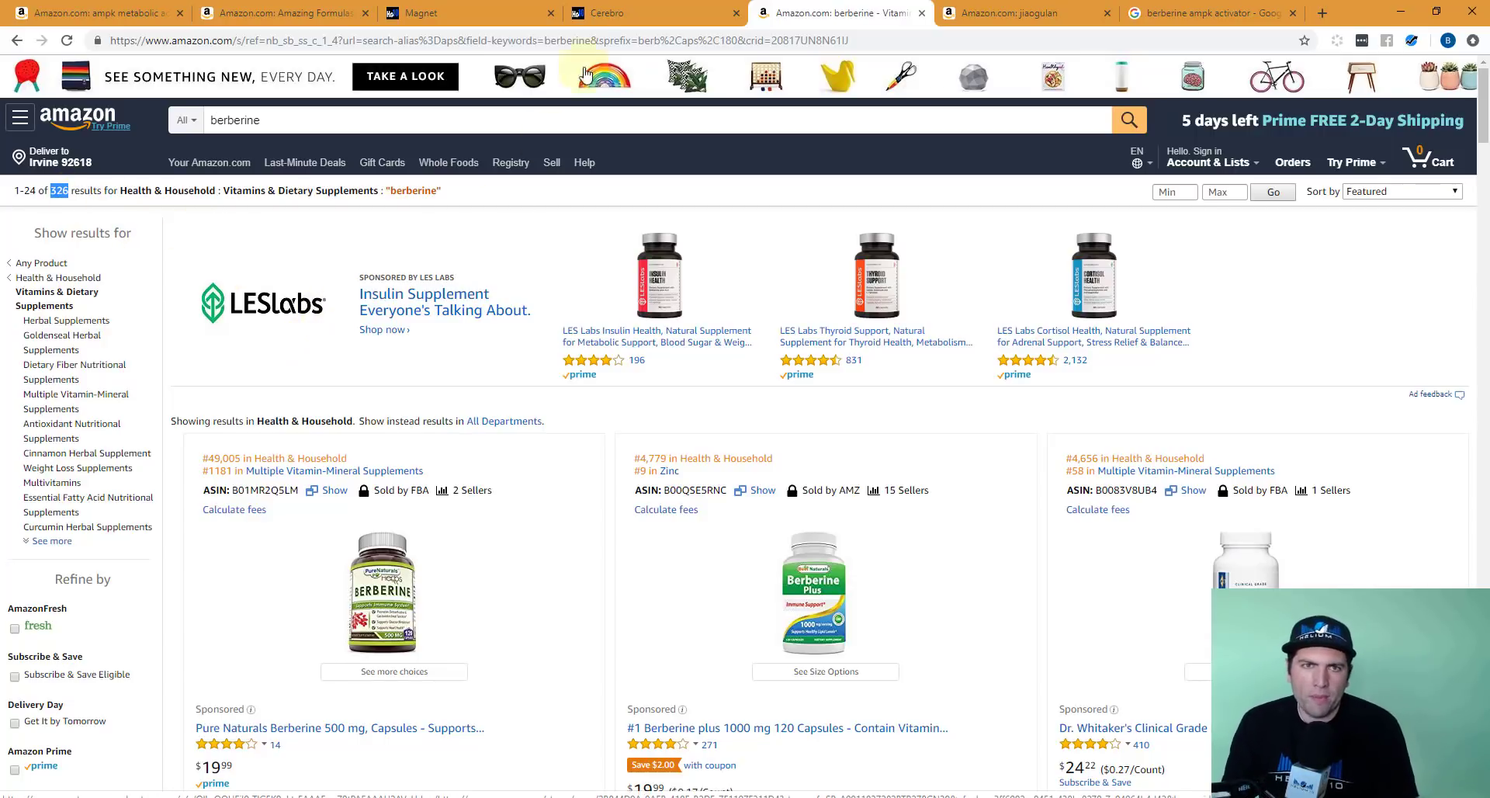
Step: Return to the Cerebro results and filter the keywords to a minimum of 5 ranking competitors
left_click(631, 8)
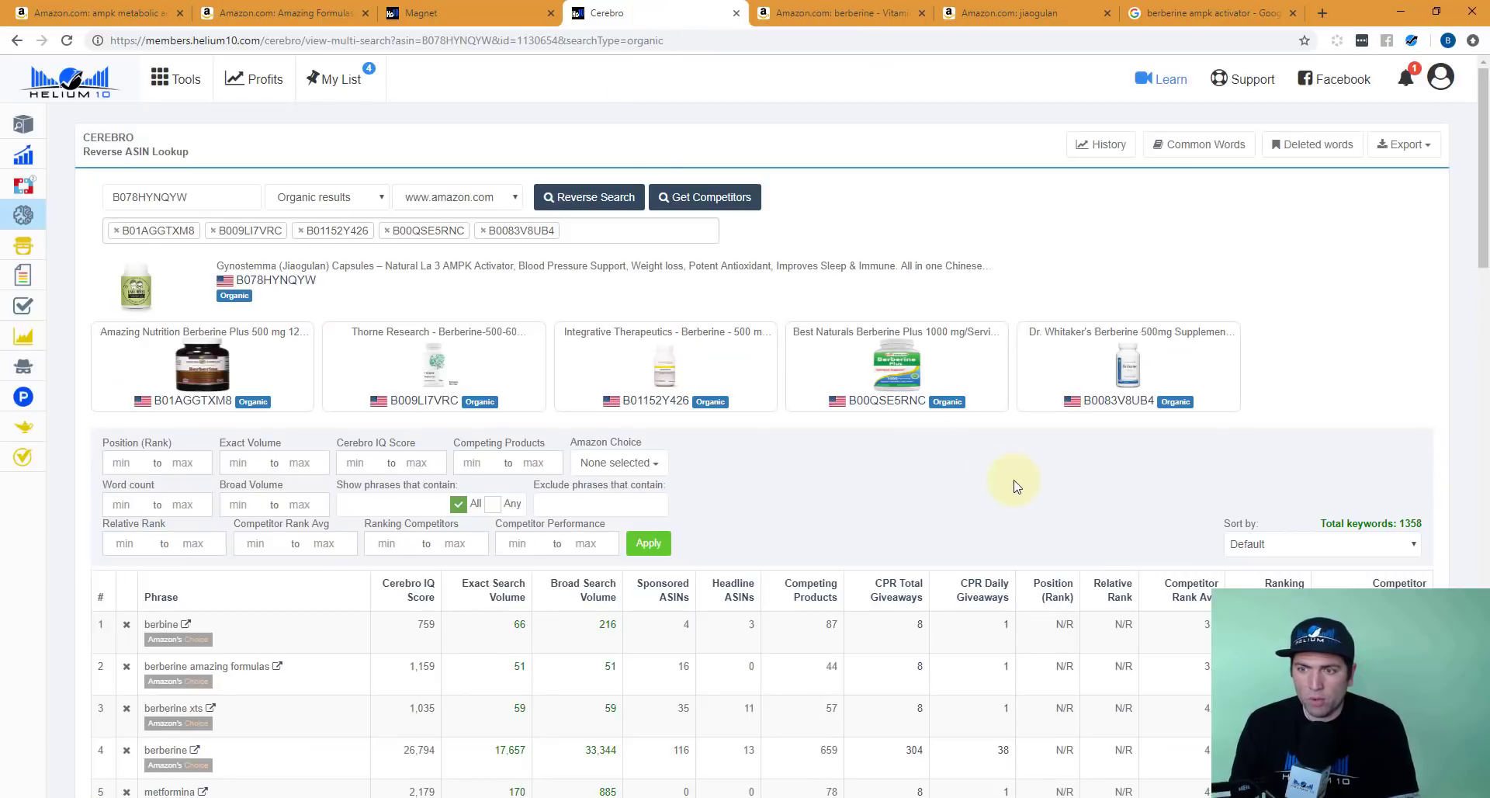
double_click(1410, 523)
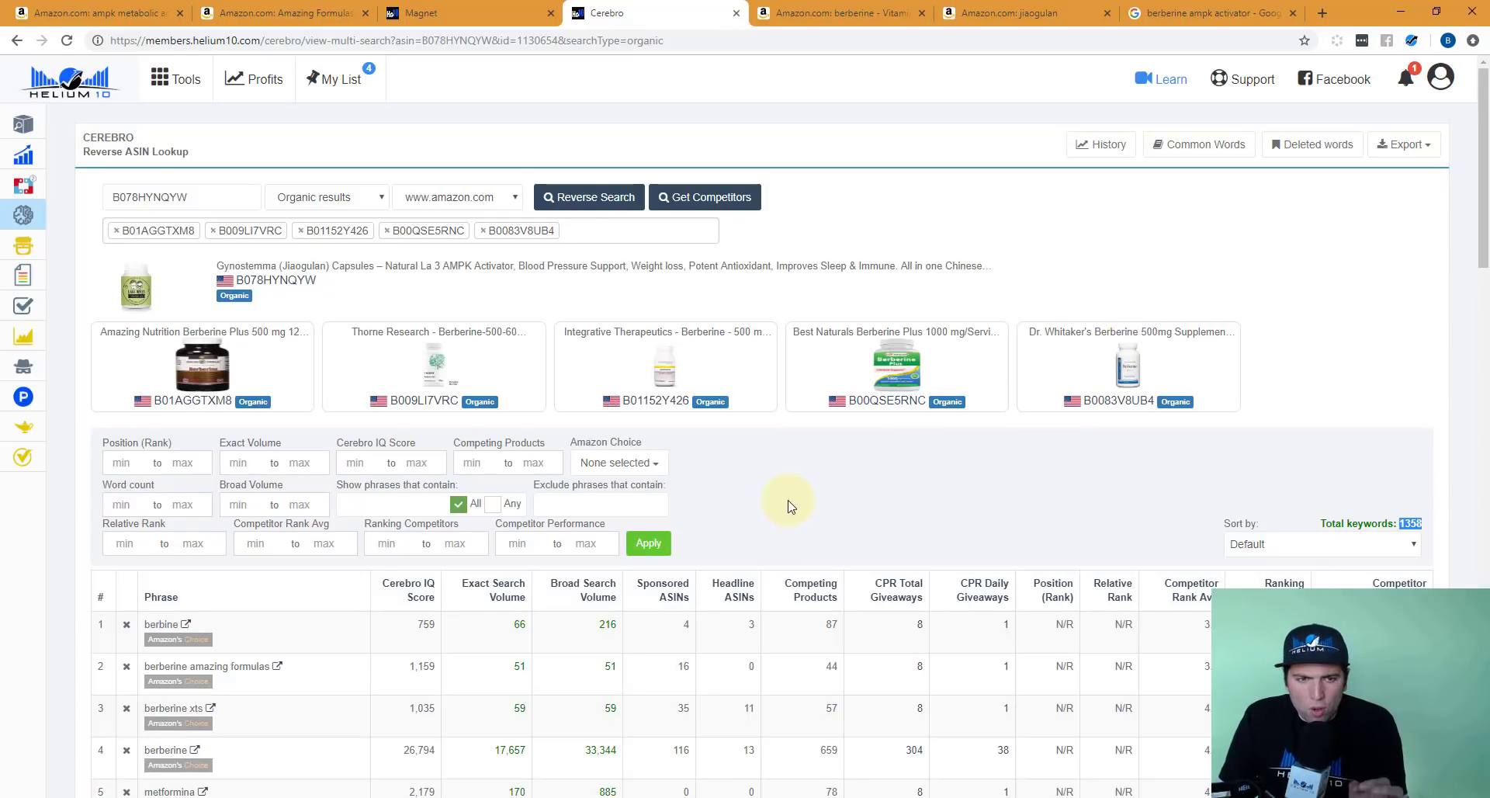
left_click(415, 544)
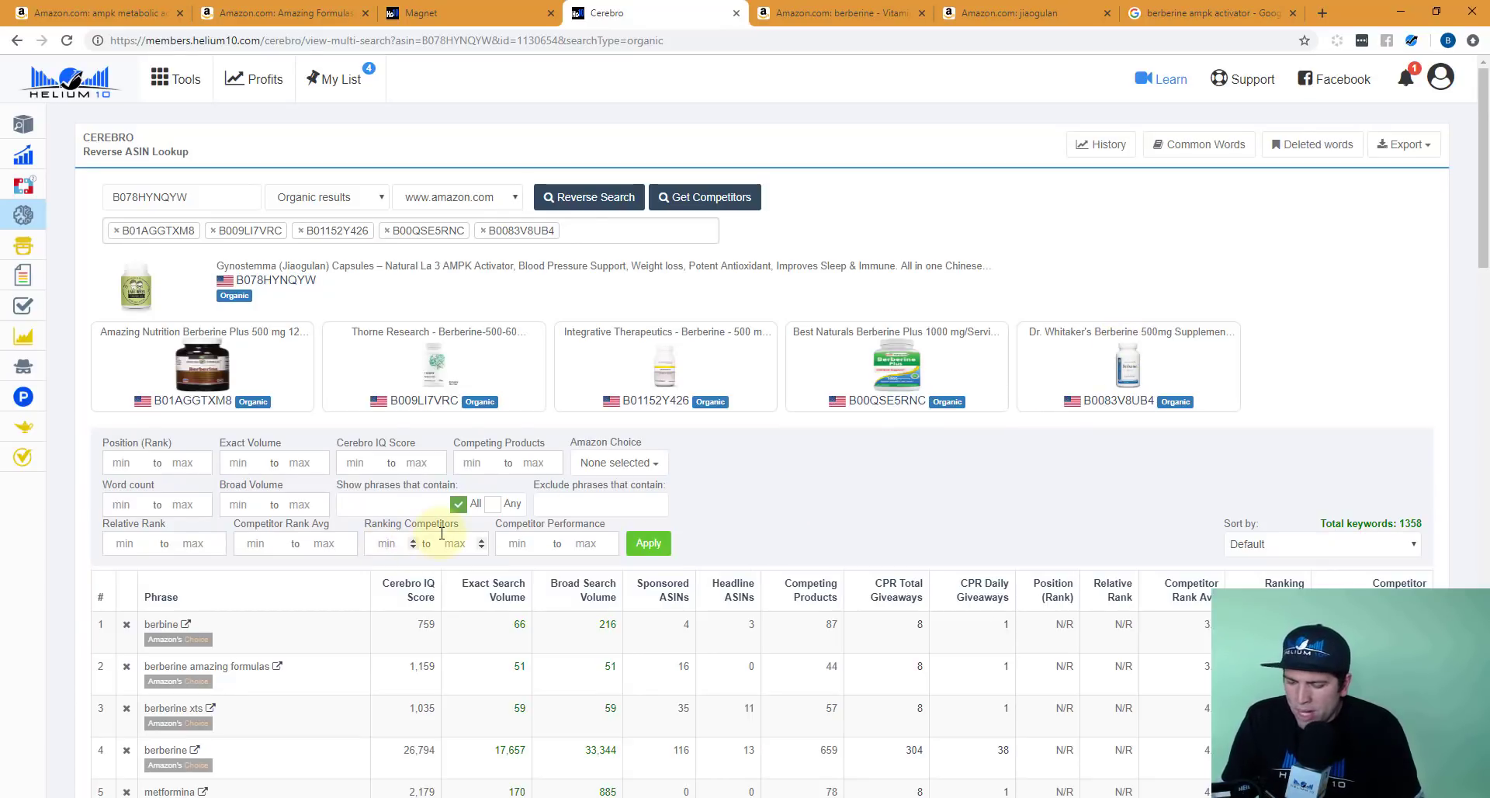
type("4")
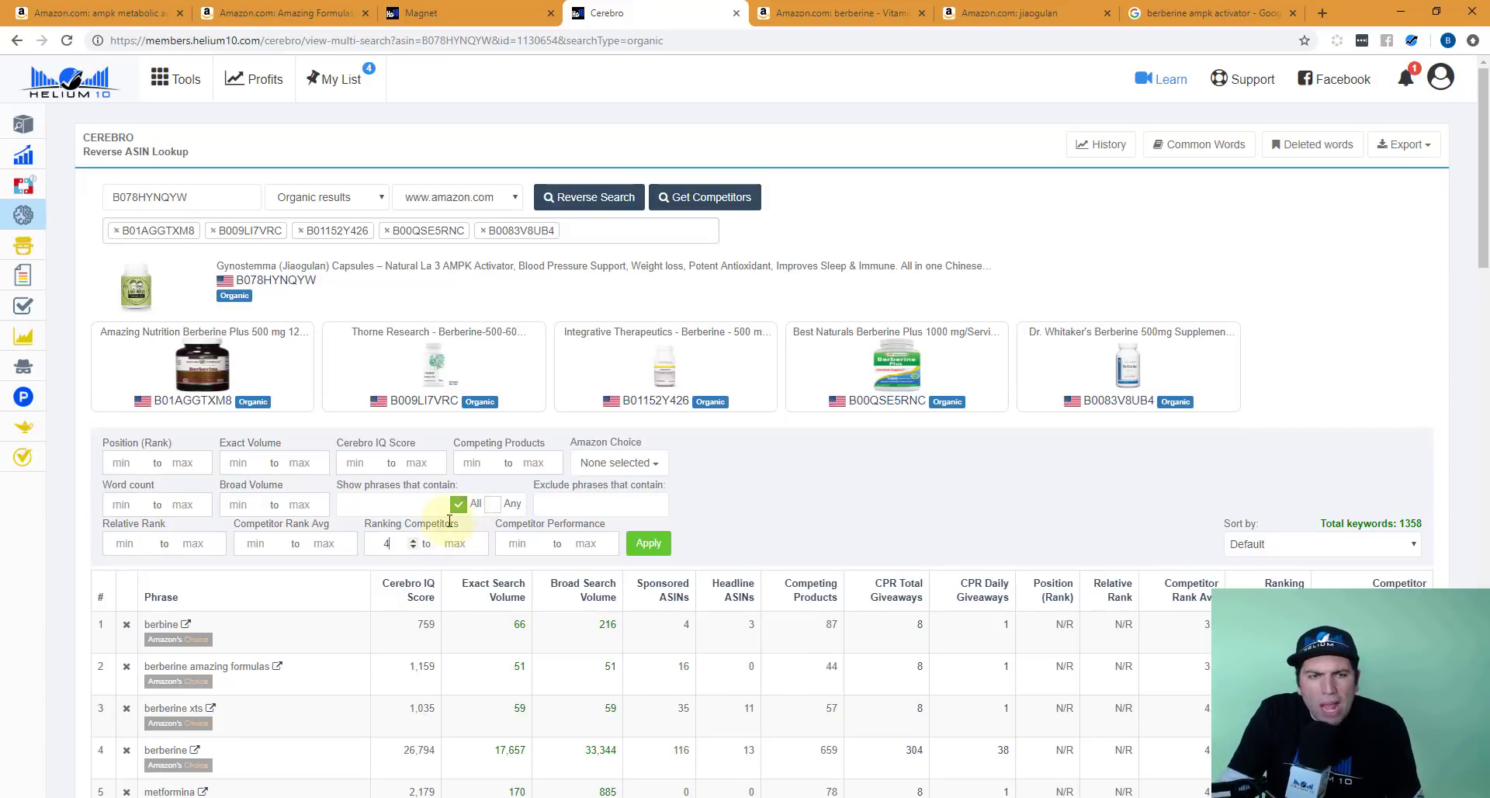
double_click(386, 544)
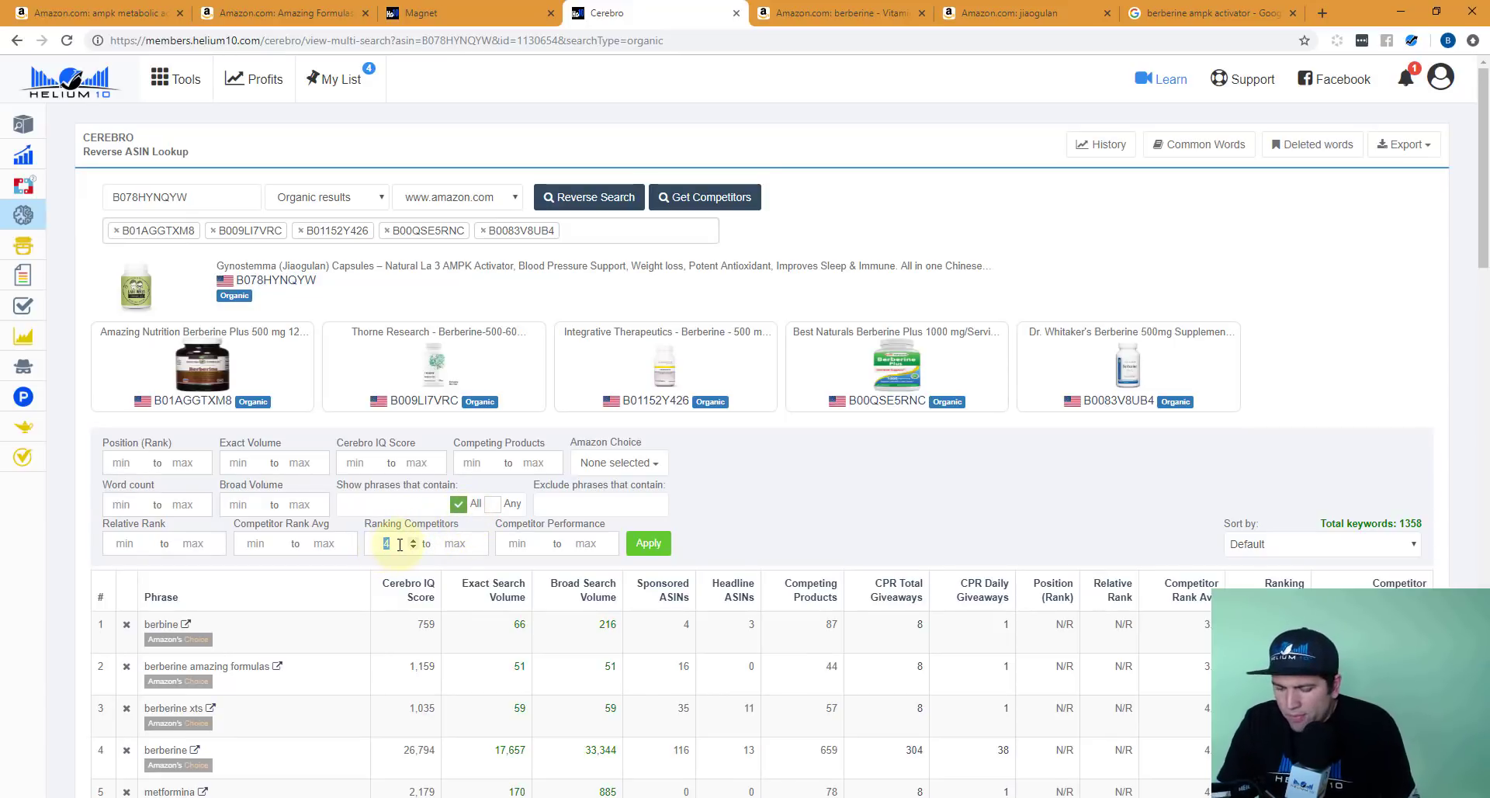
type("5")
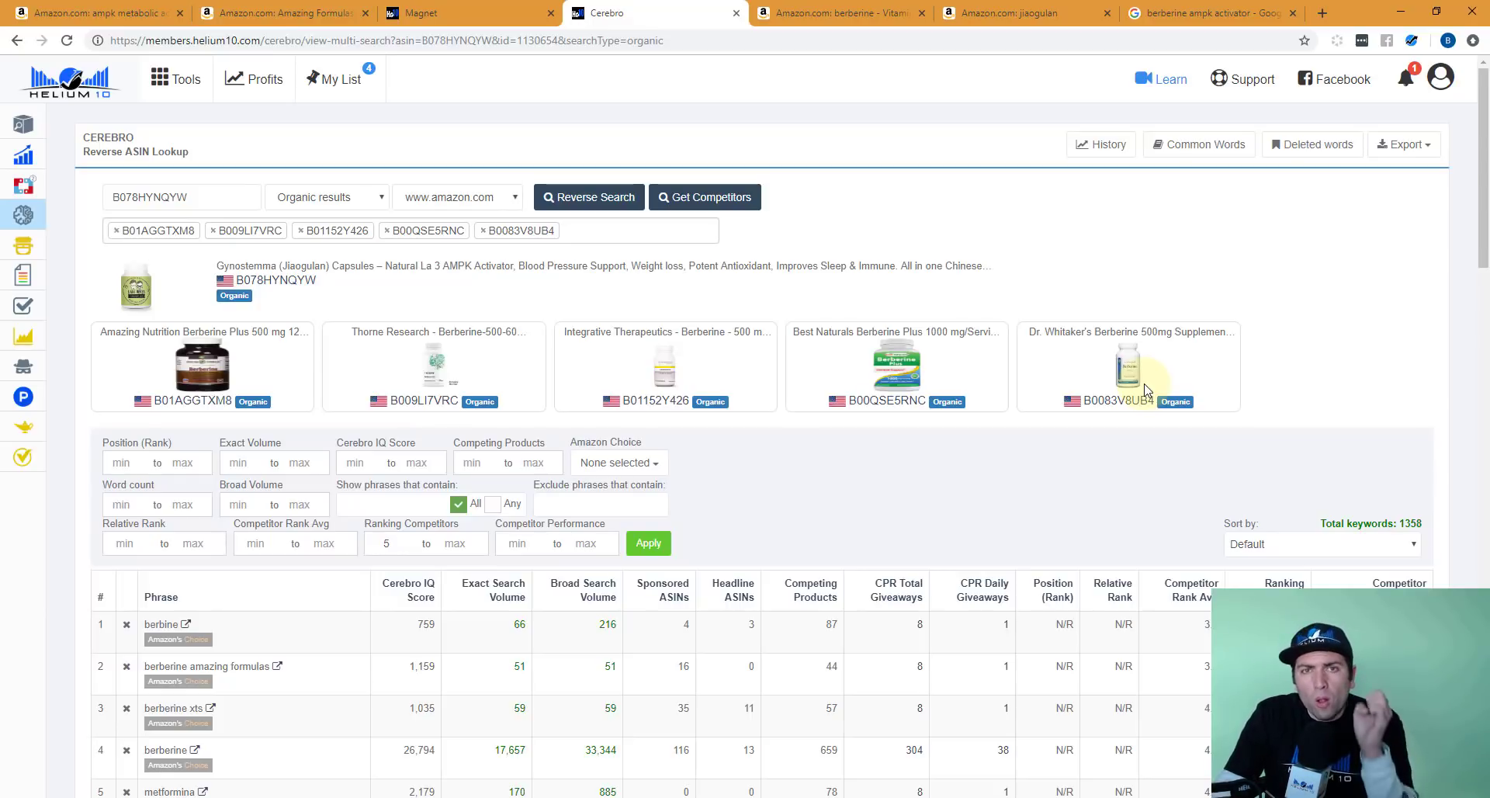
left_click(649, 543)
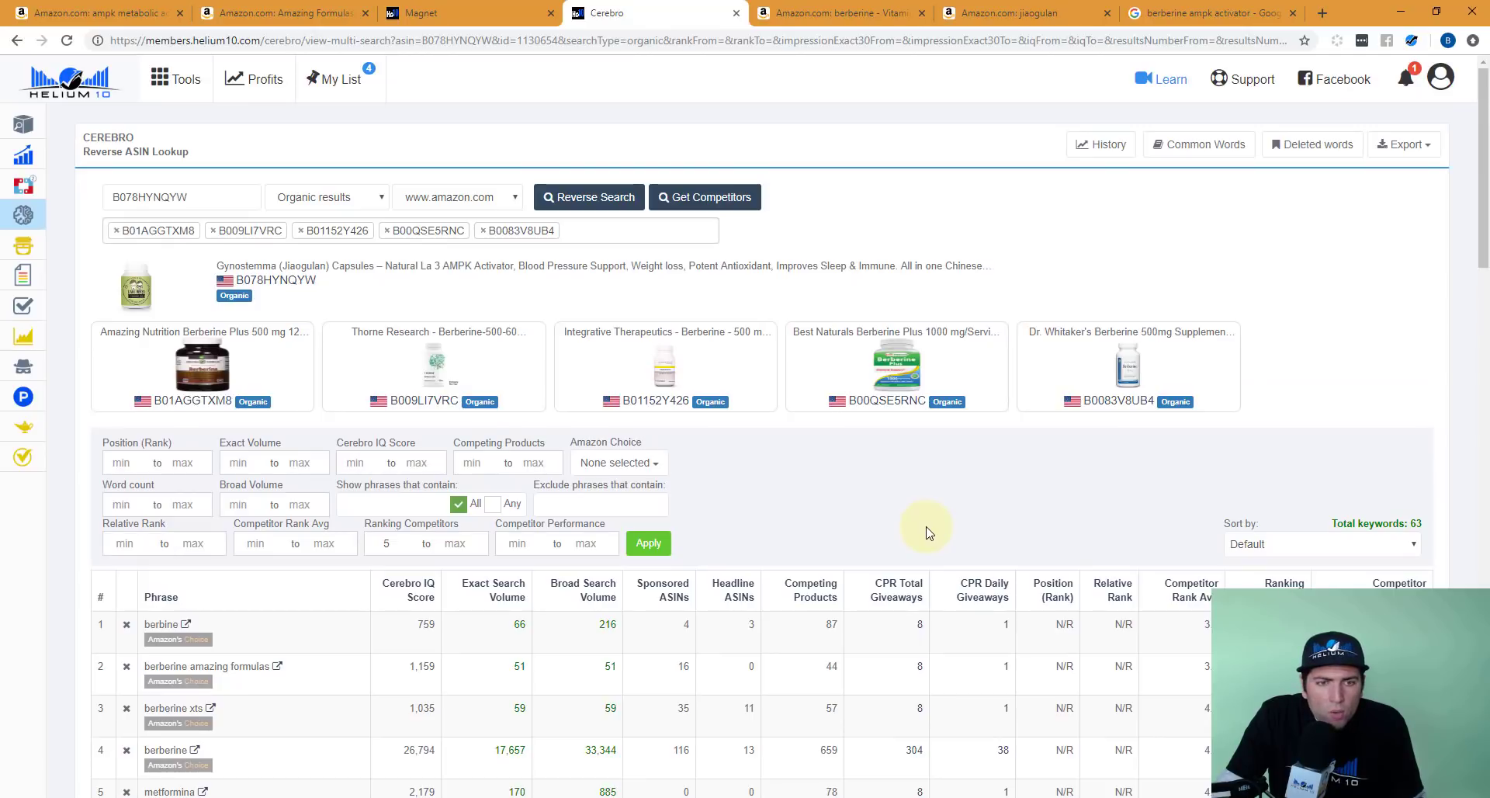
Step: Review the filtered keywords and restrict them further to a competitor rank average of 1 to 15
scroll(926, 535, "down", 15)
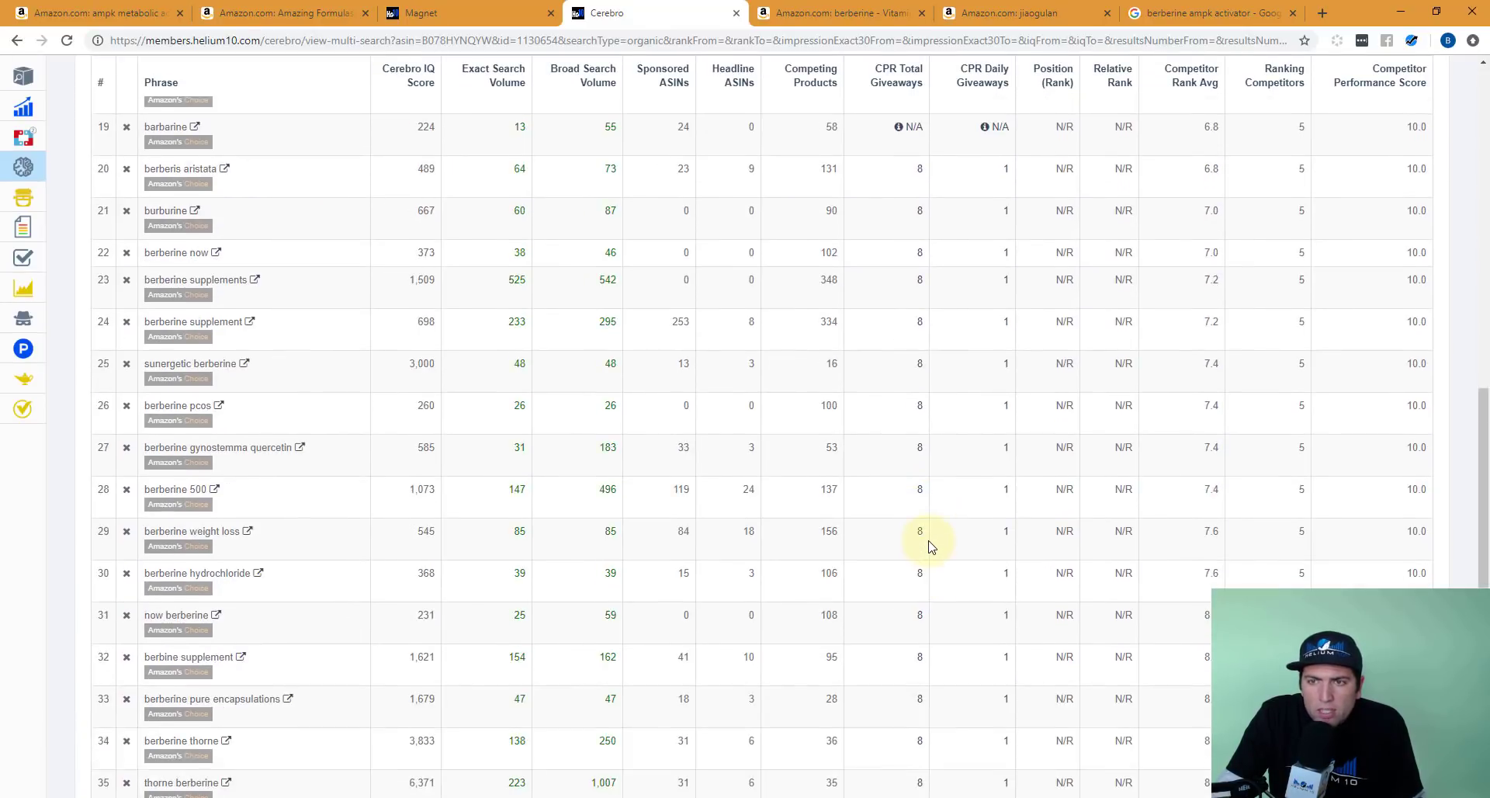
scroll(930, 547, "up", 10)
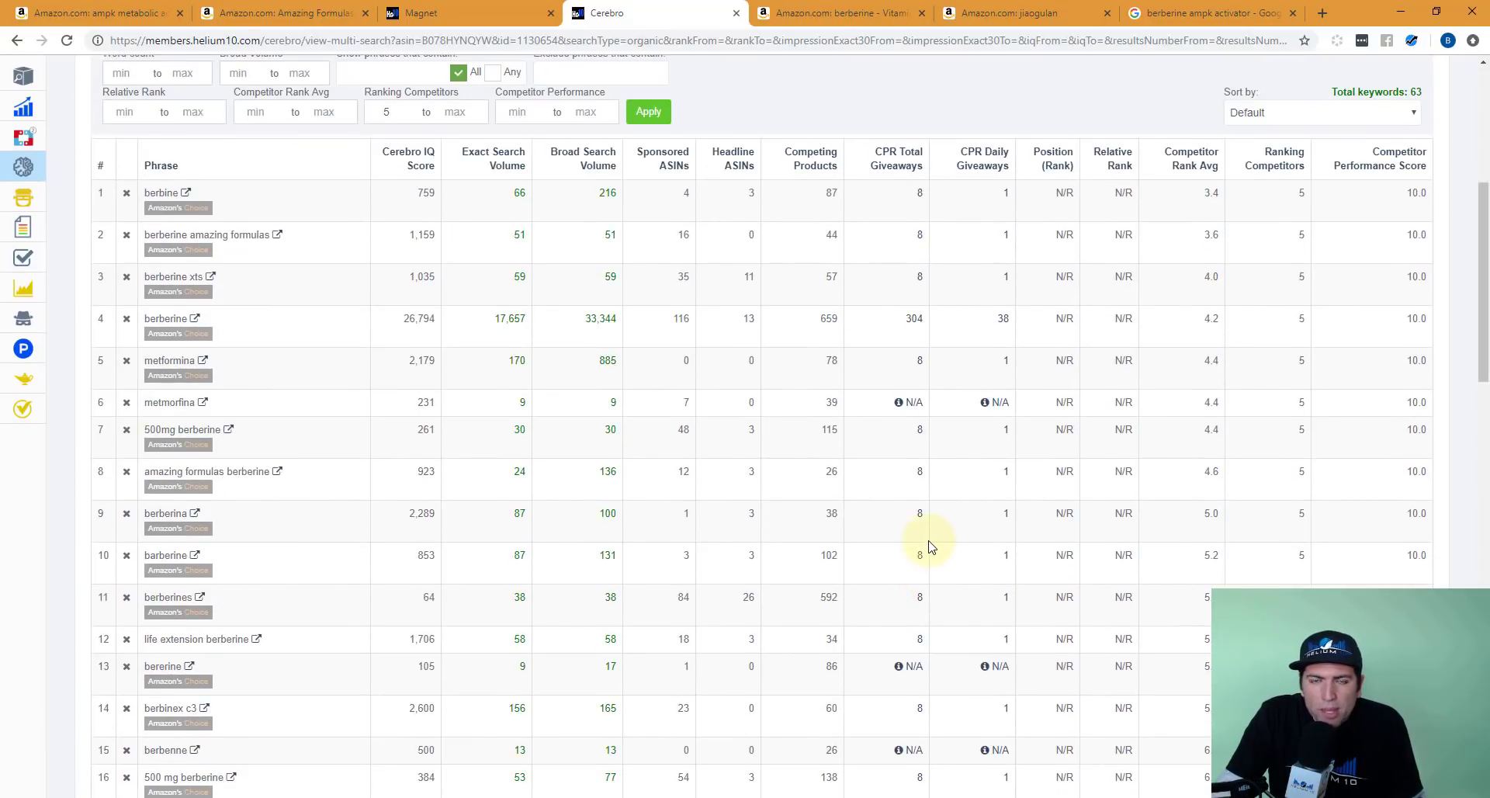
scroll(930, 546, "up", 5)
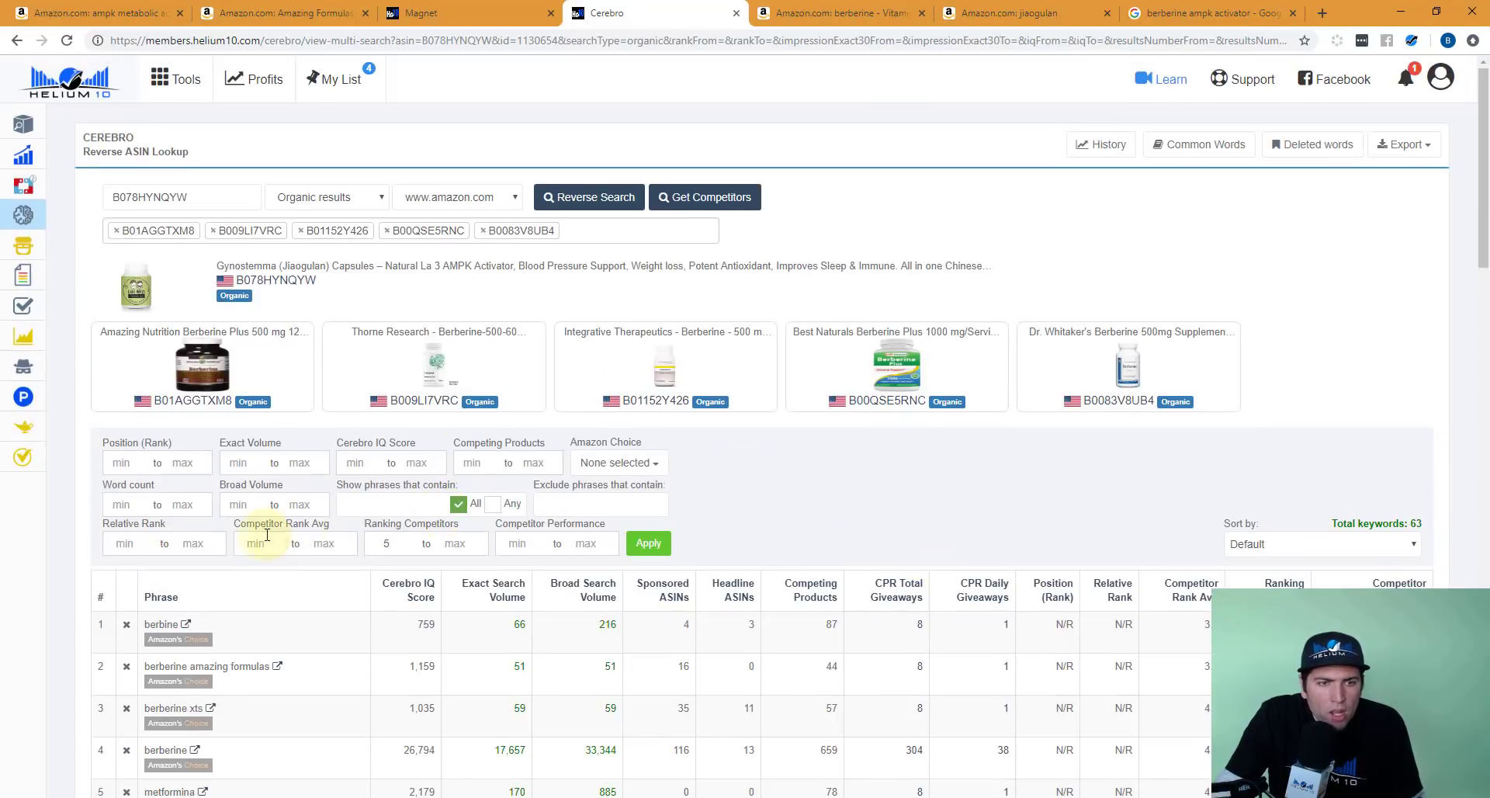
left_click(335, 542)
type("120")
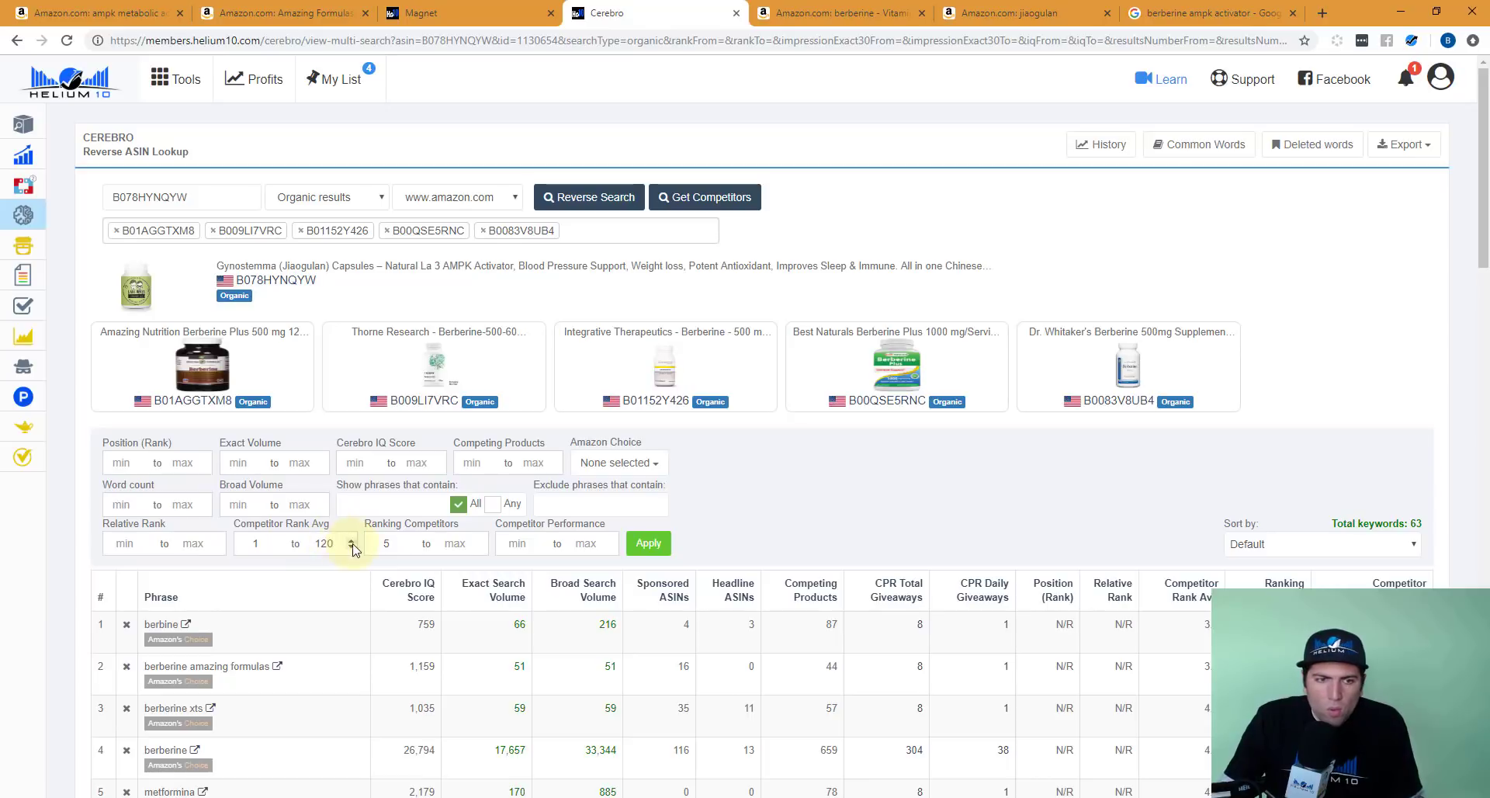
double_click(328, 544)
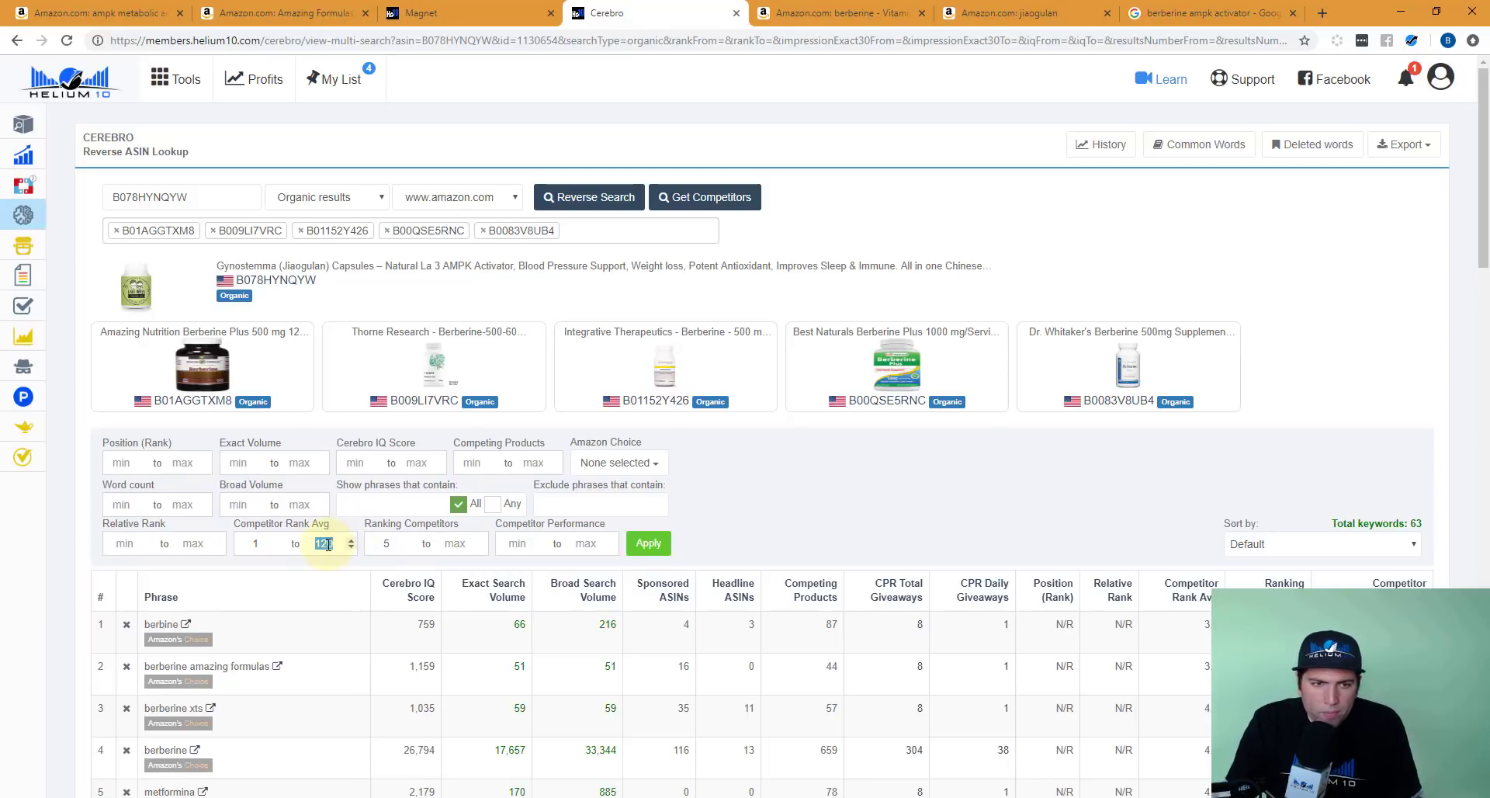
type("15")
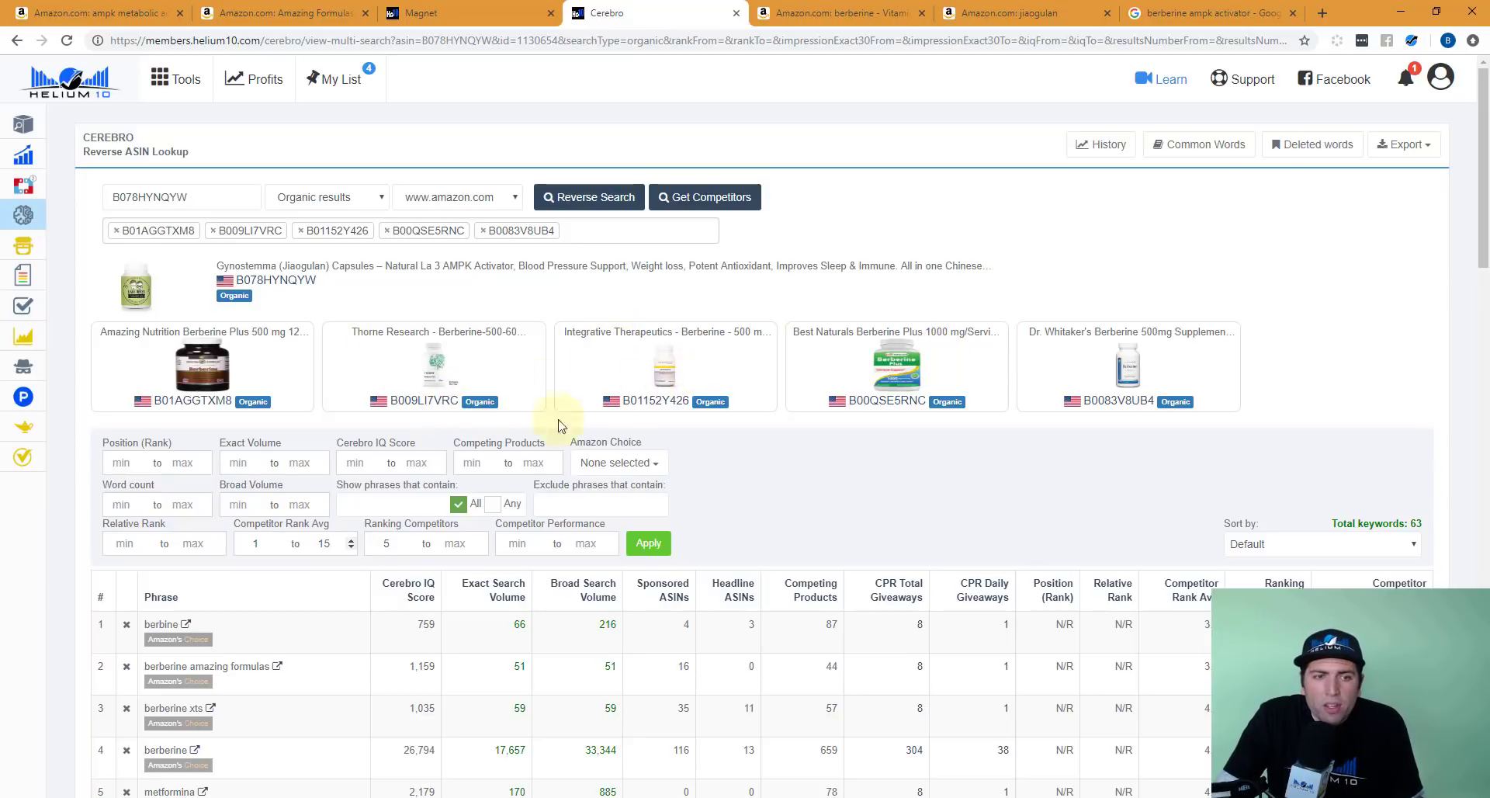
left_click(641, 551)
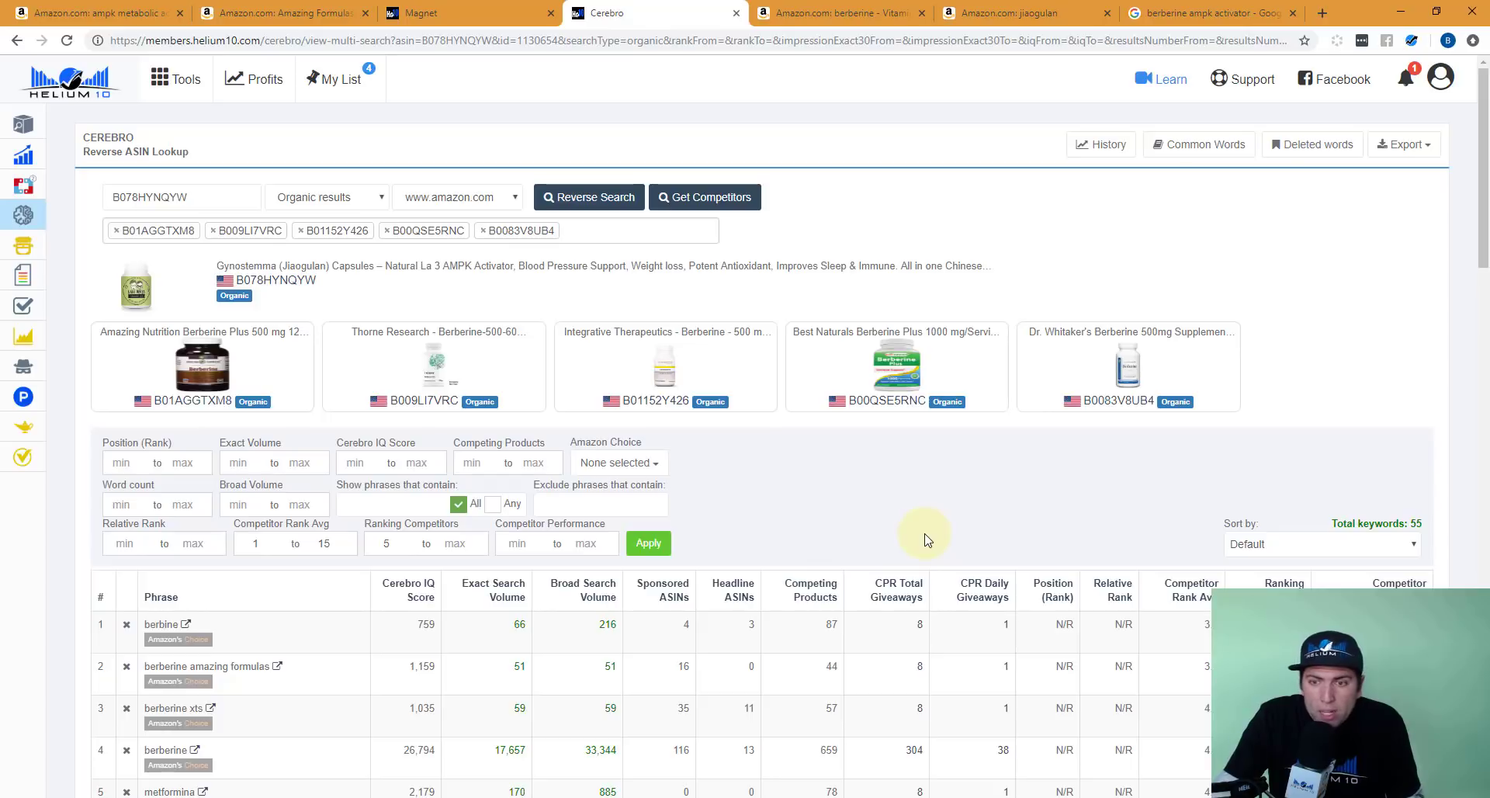
Step: Examine the filtered keywords' search volumes, competitor rank averages and brand-name phrases such as those containing "thorne"
scroll(924, 540, "down", 3)
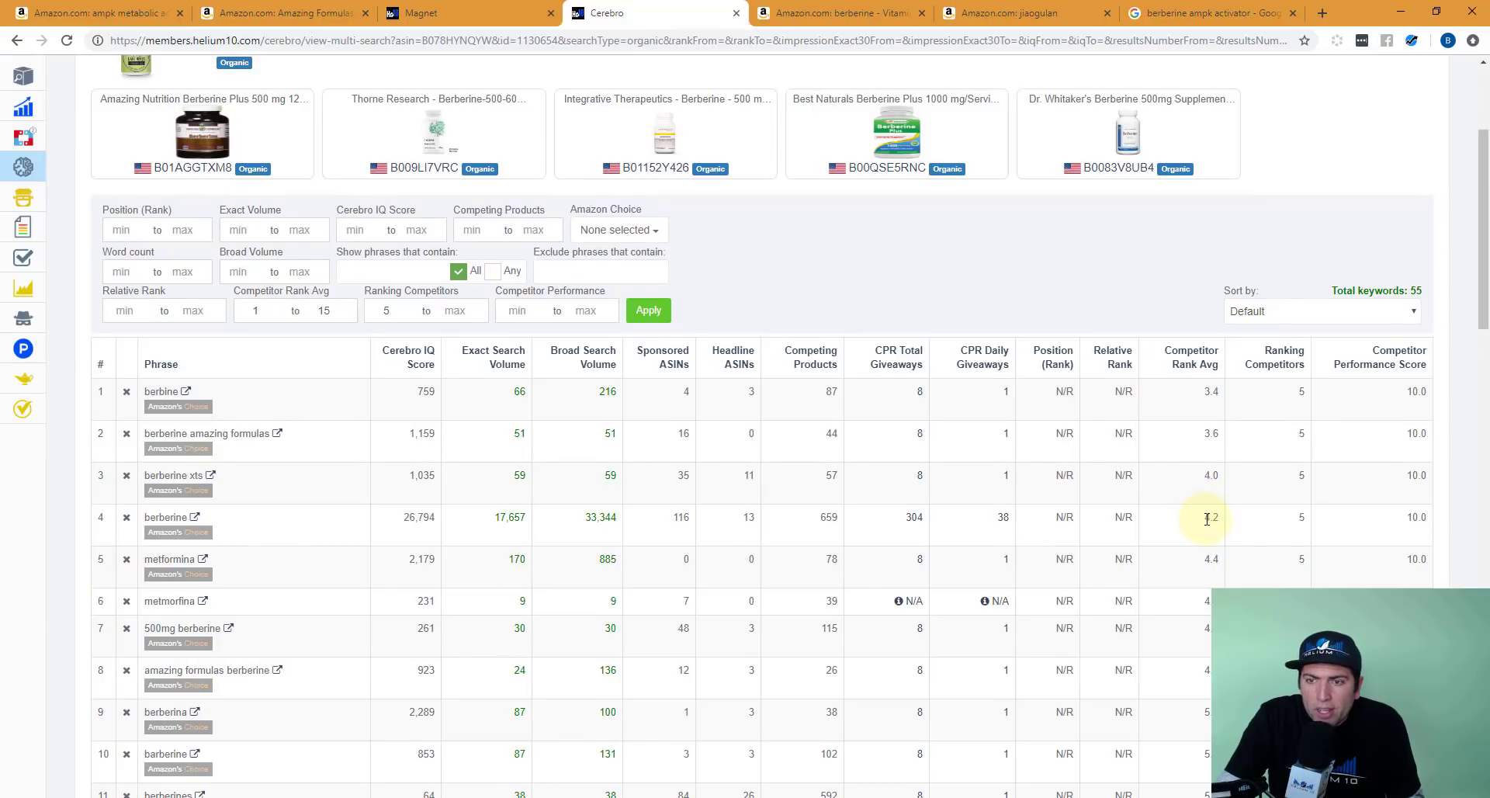
mouse_move(1123, 518)
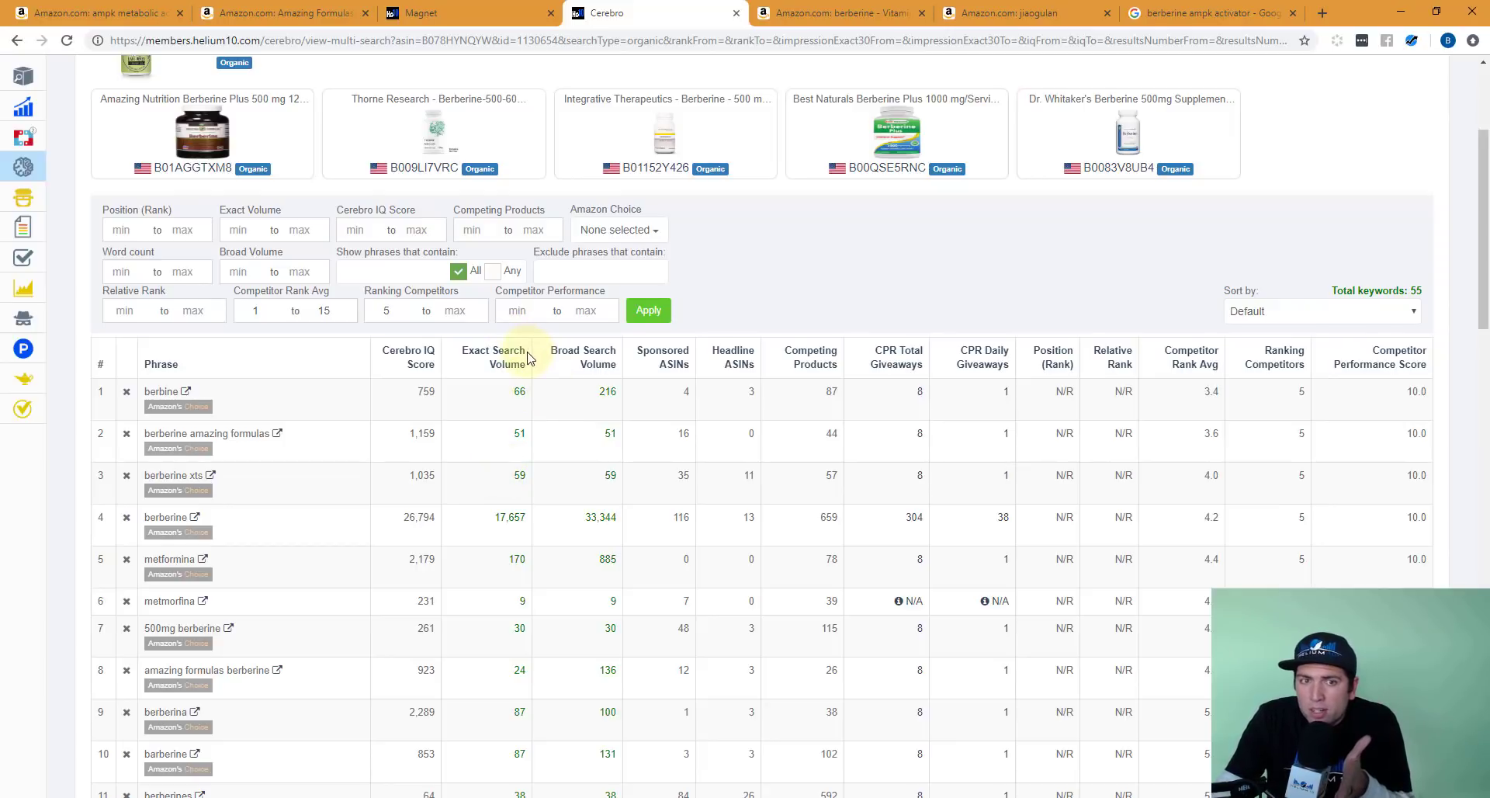
mouse_move(513, 357)
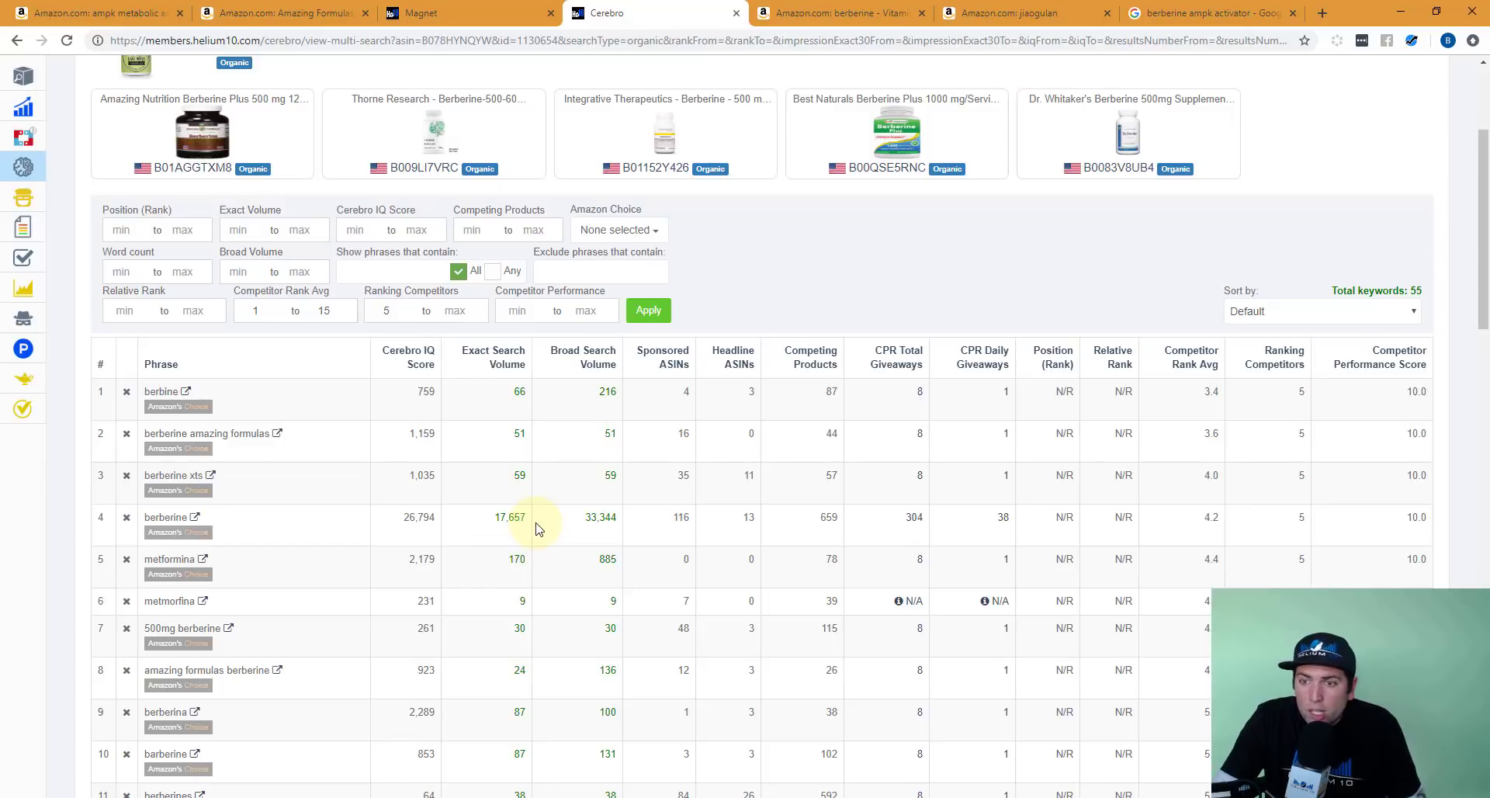
scroll(538, 527, "down", 7)
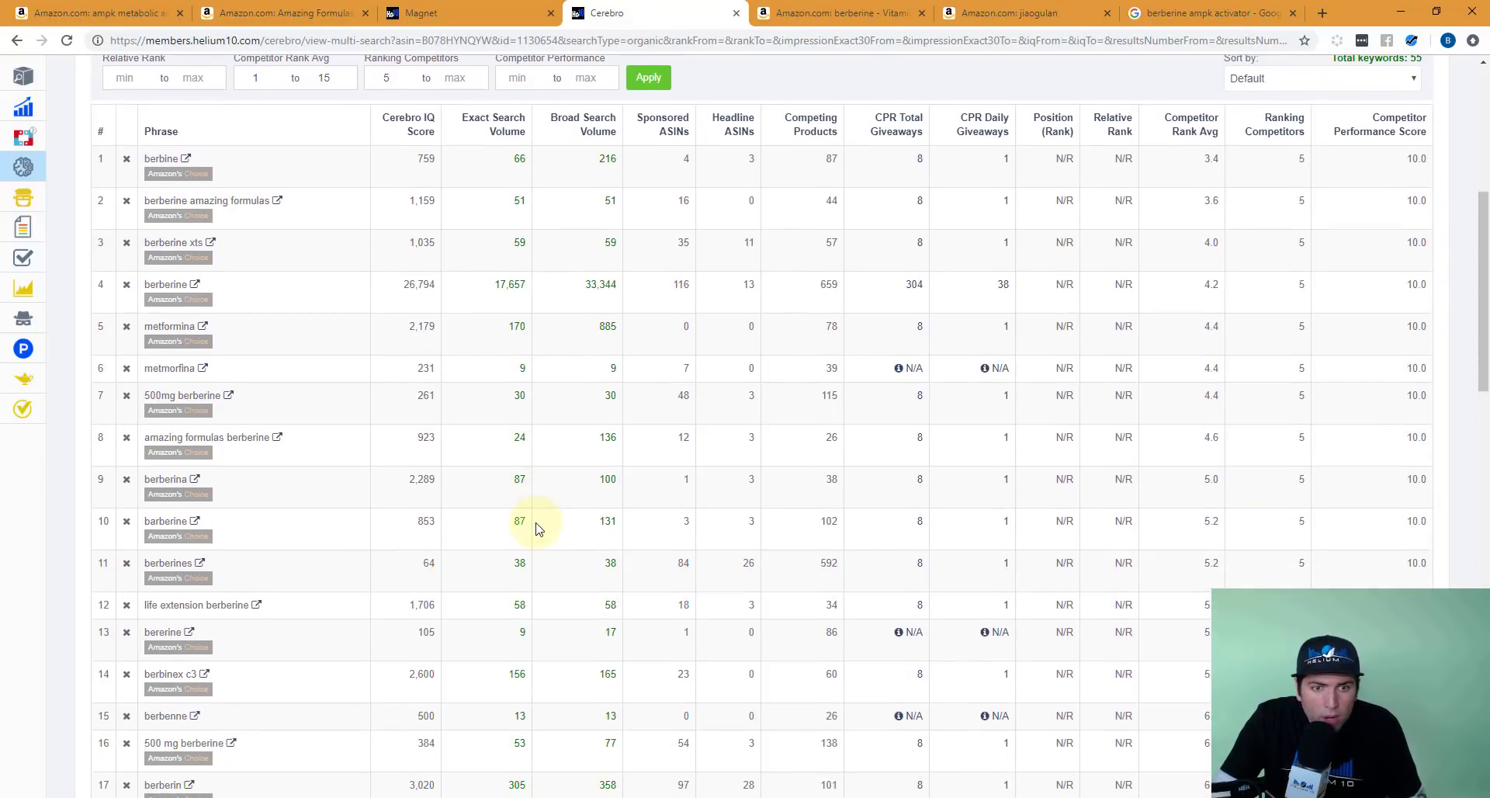
scroll(538, 527, "down", 5)
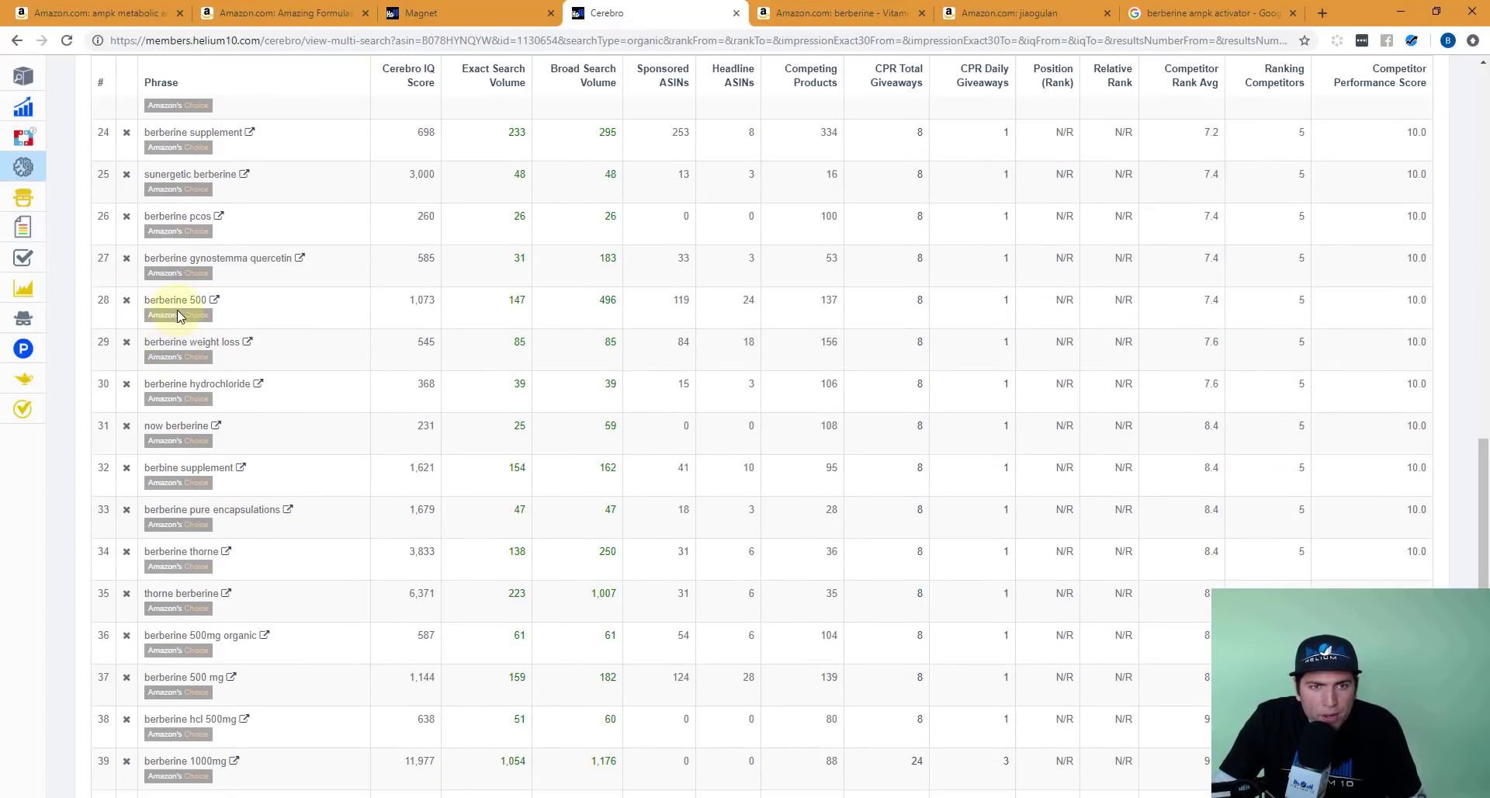
scroll(189, 349, "down", 2)
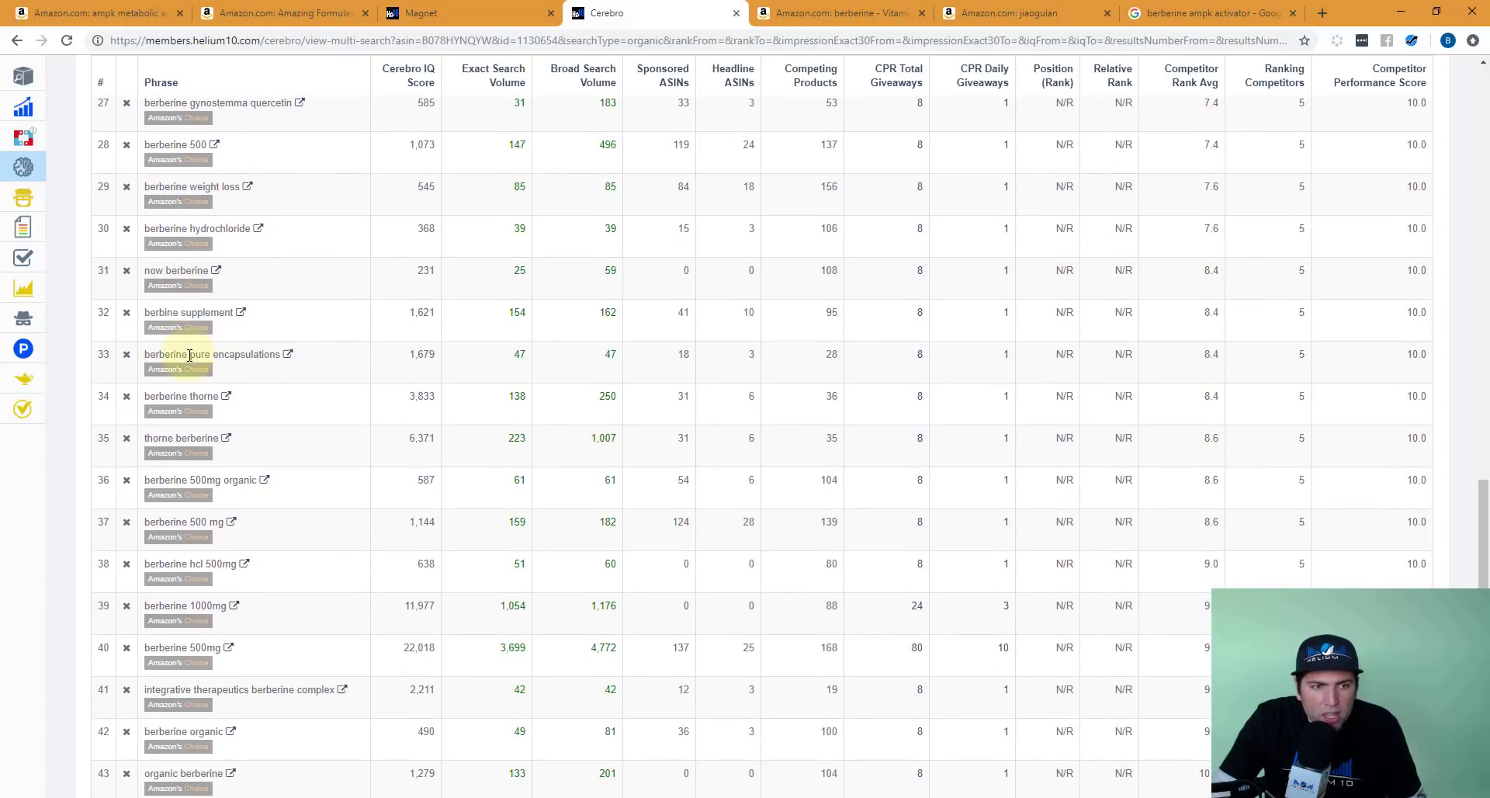
scroll(189, 353, "down", 1)
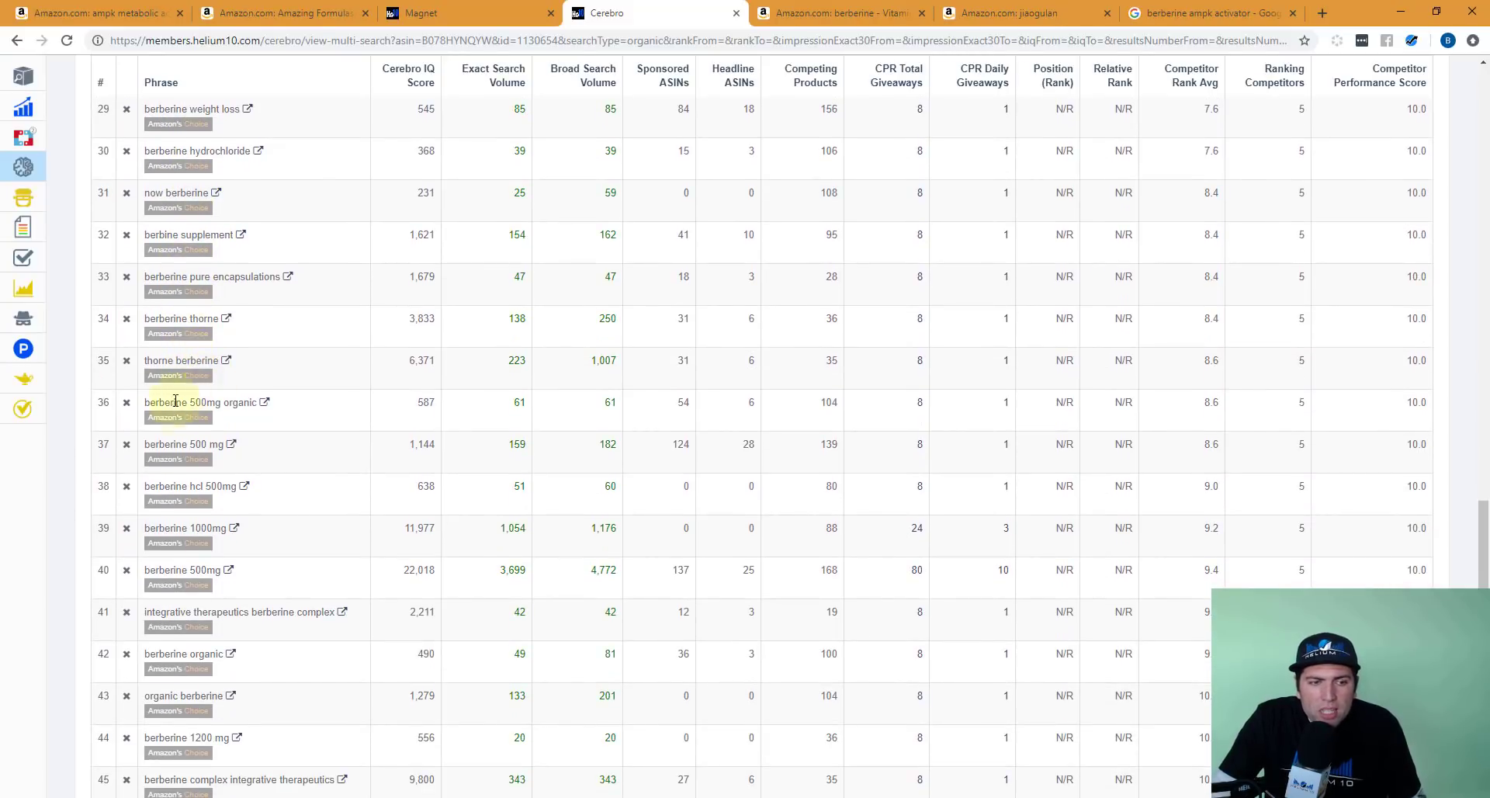
double_click(163, 360)
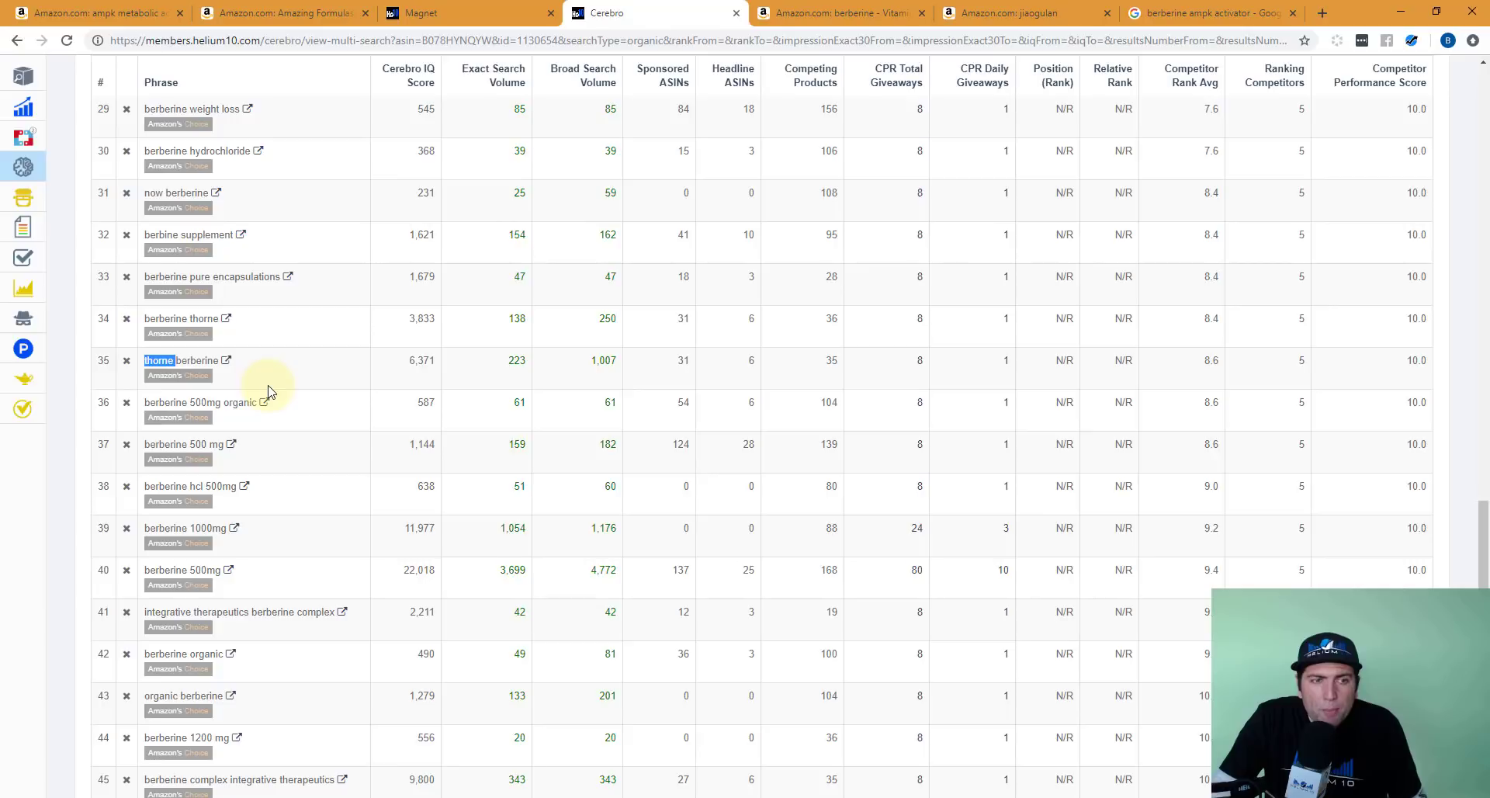
double_click(165, 319)
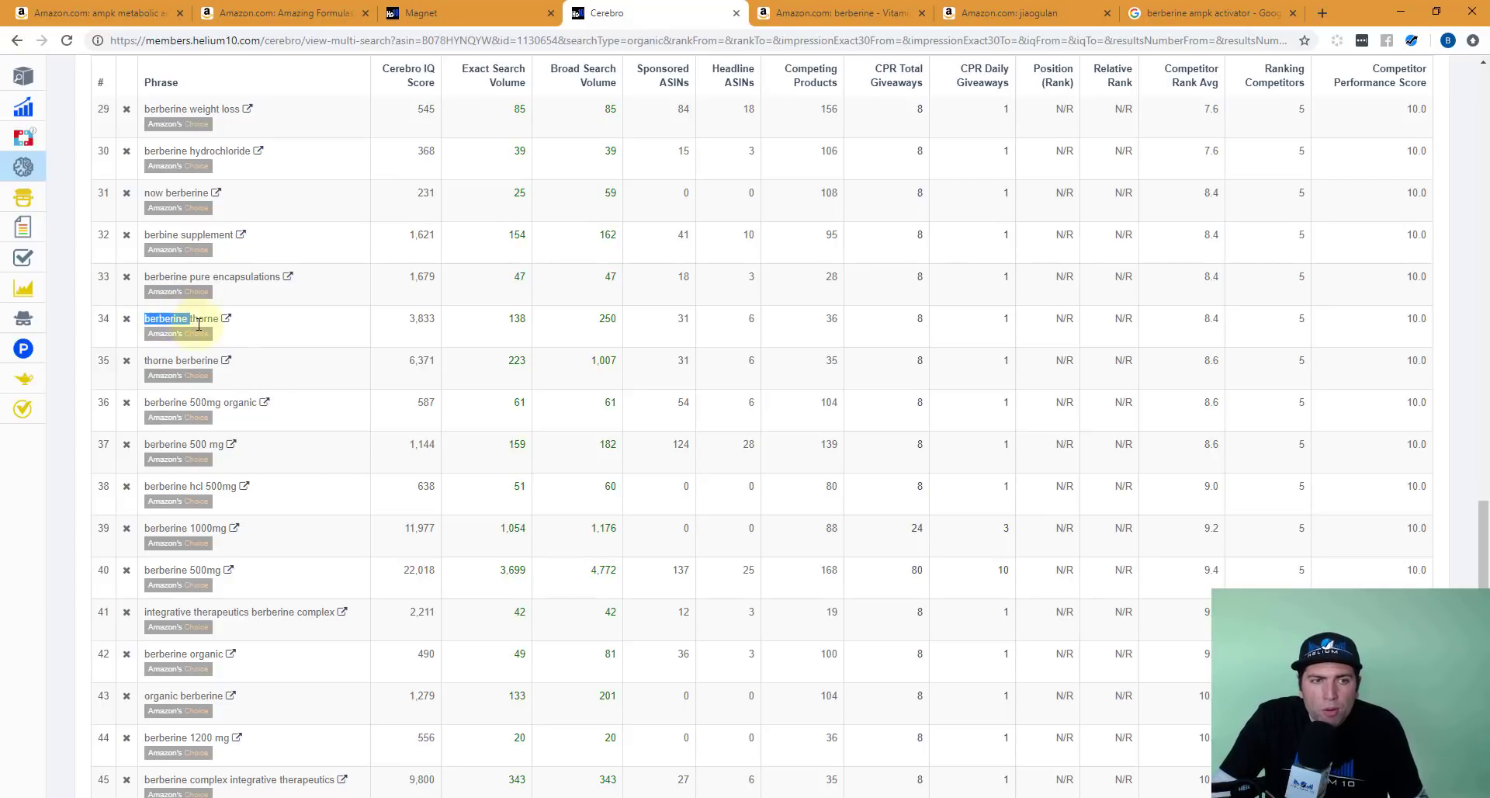
double_click(204, 319)
double_click(159, 360)
Step: Exclude phrases containing "thorne" from the Cerebro results and look through the remaining keywords
scroll(185, 380, "up", 20)
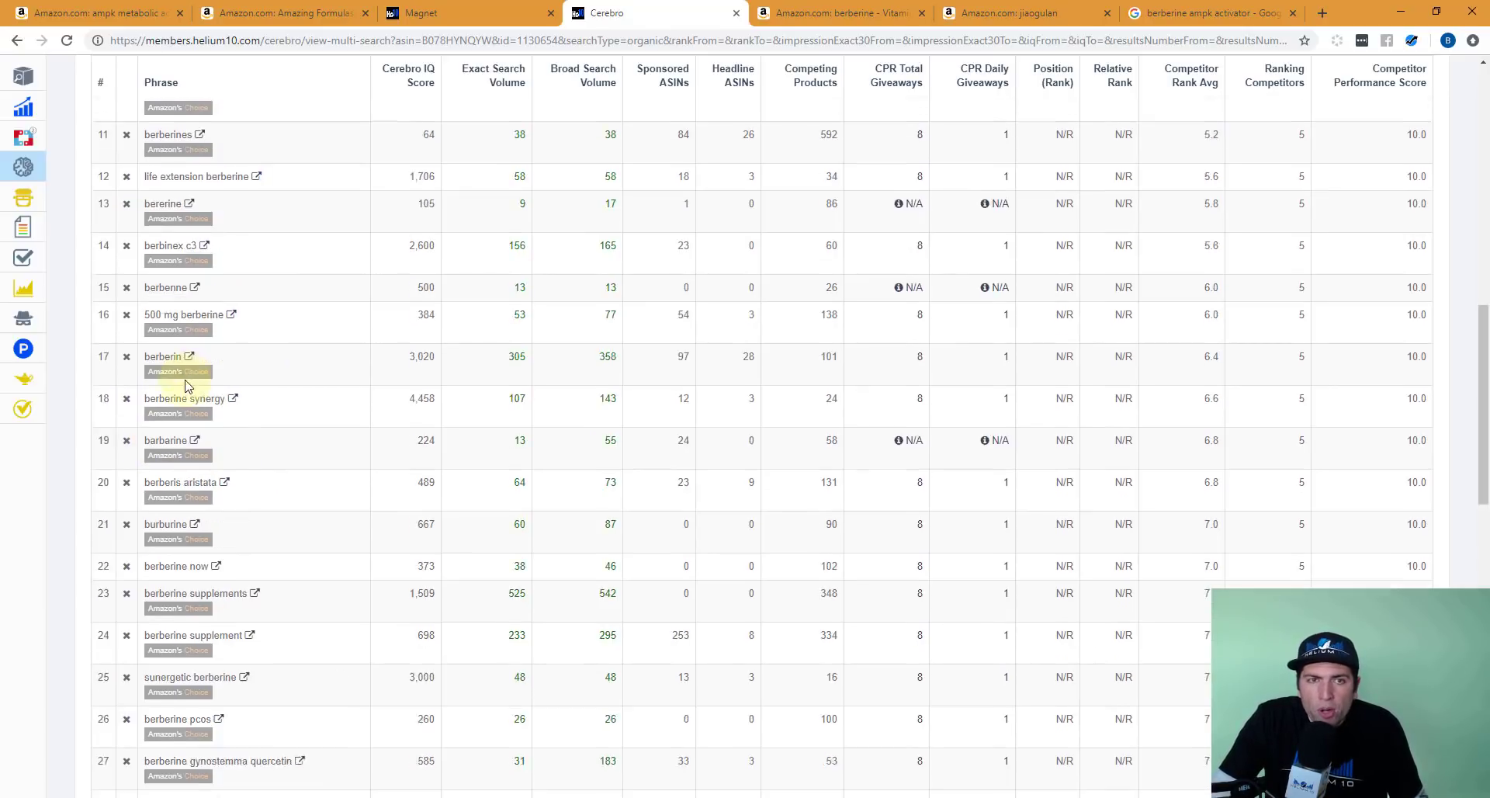
scroll(188, 396, "up", 2)
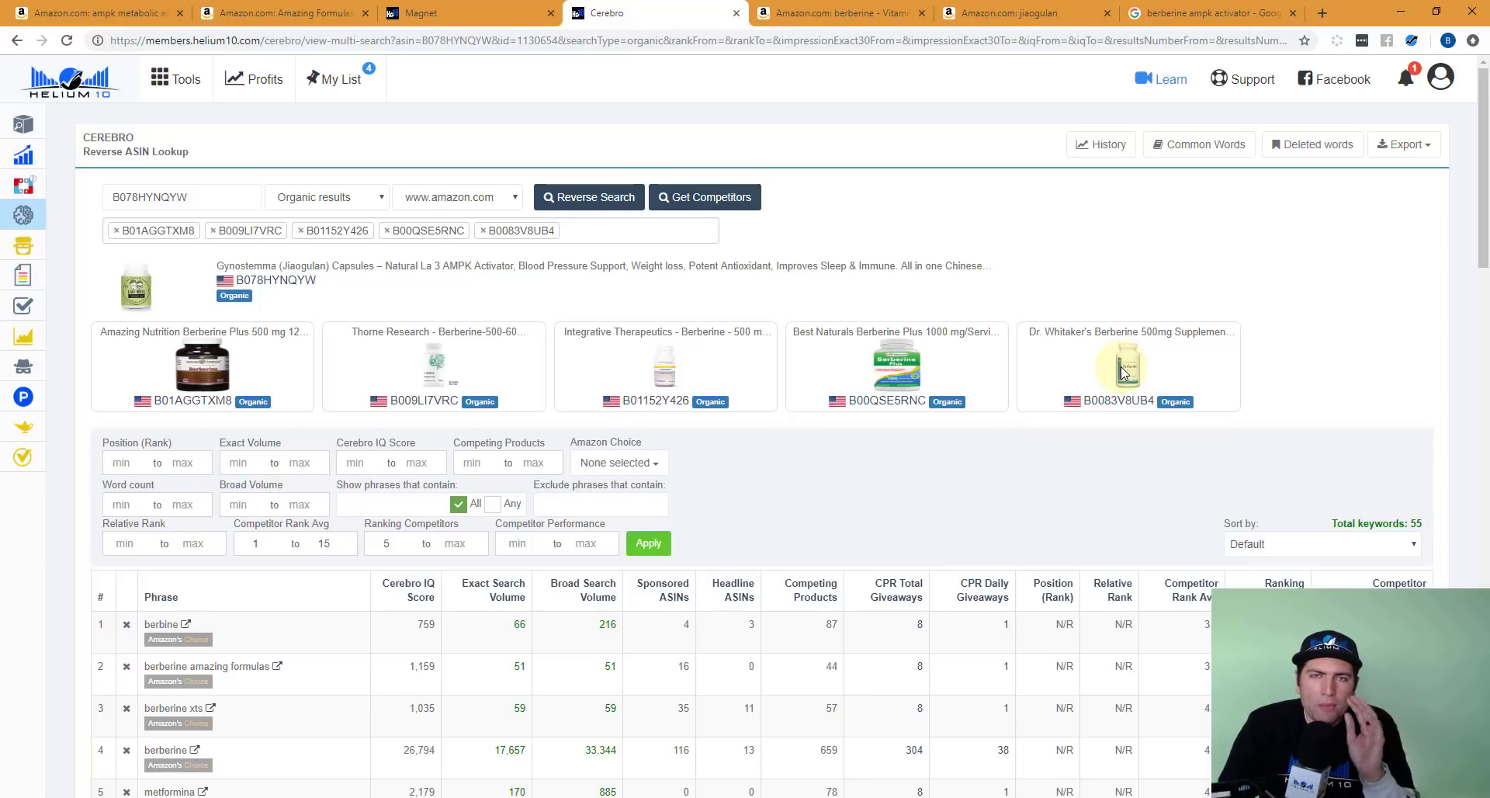
left_click(589, 506)
type("thorne")
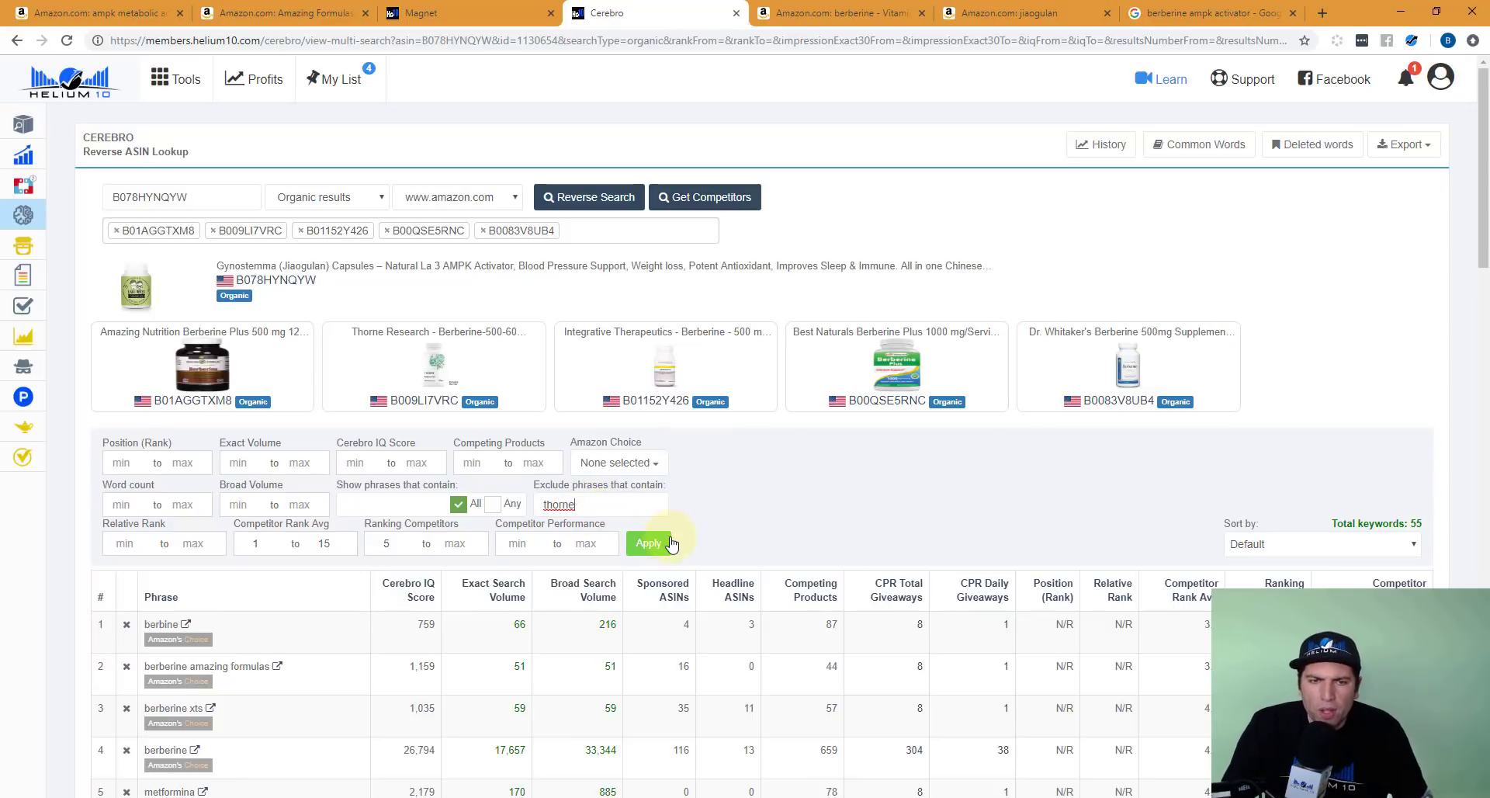
left_click(649, 543)
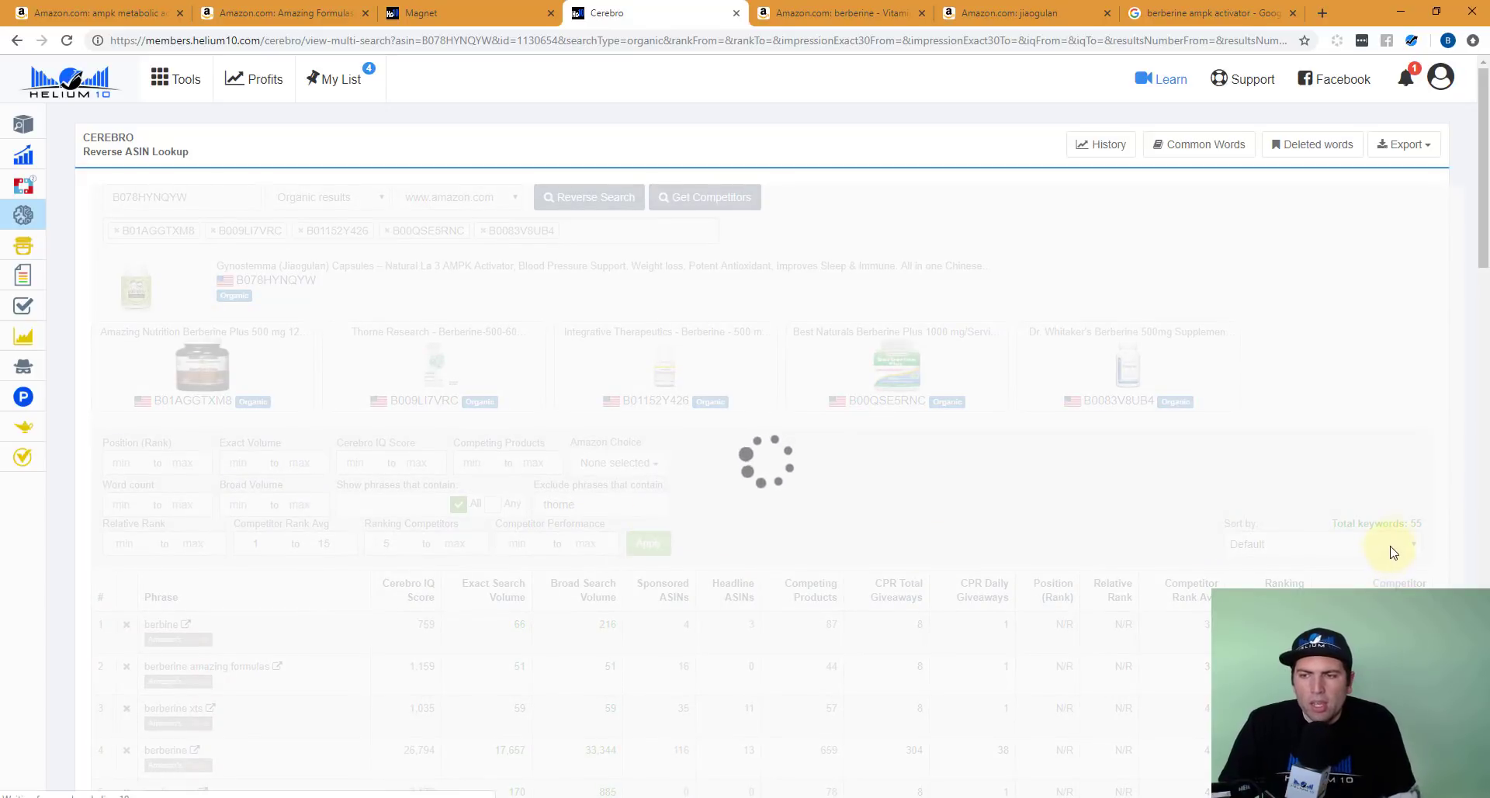
scroll(1284, 534, "down", 20)
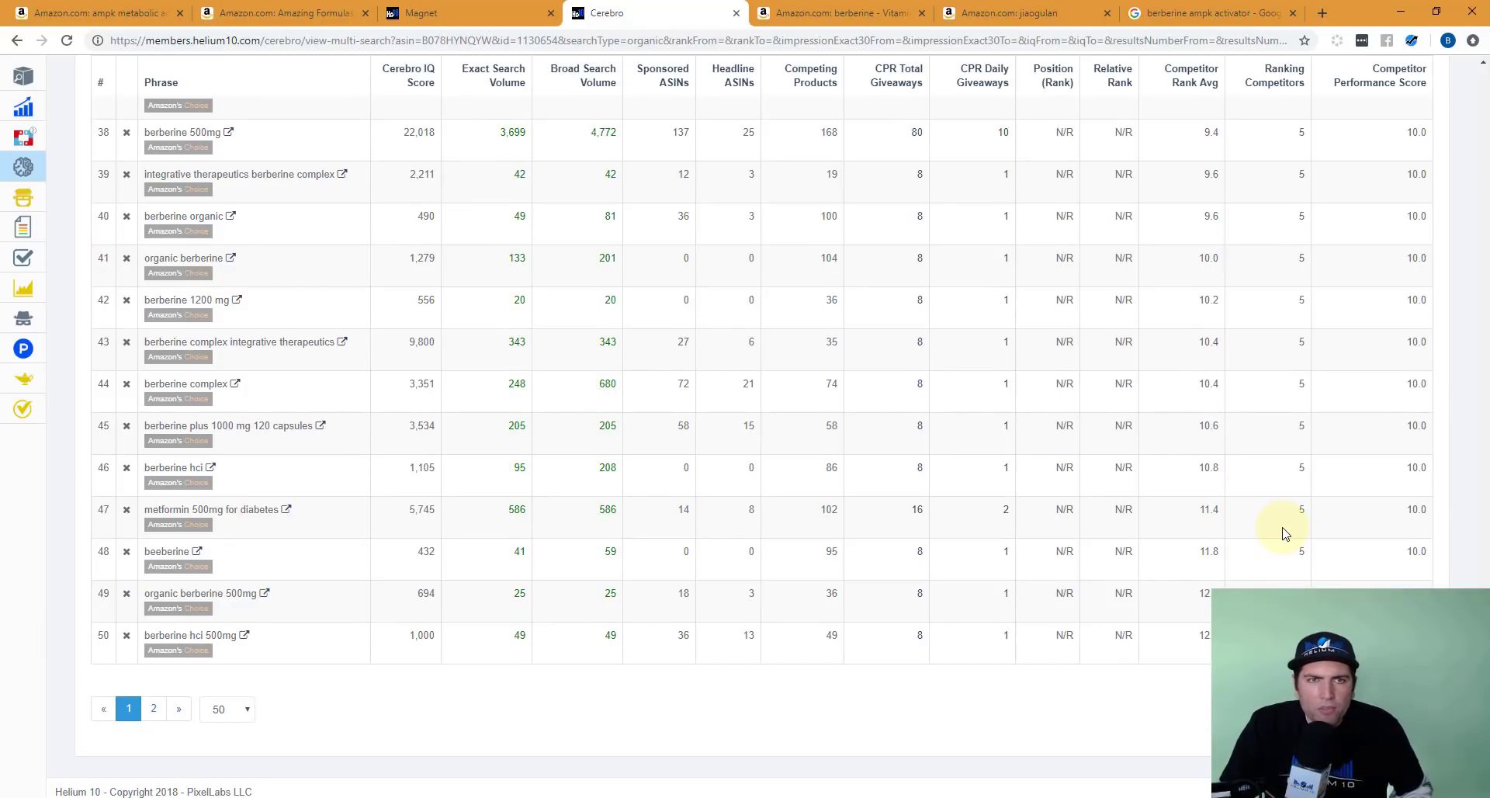
scroll(1283, 534, "up", 10)
Step: Revisit the Magnet, Cerebro and Xray results, and replace the Magnet page with a blank Cerebro reverse ASIN lookup
left_click(421, 13)
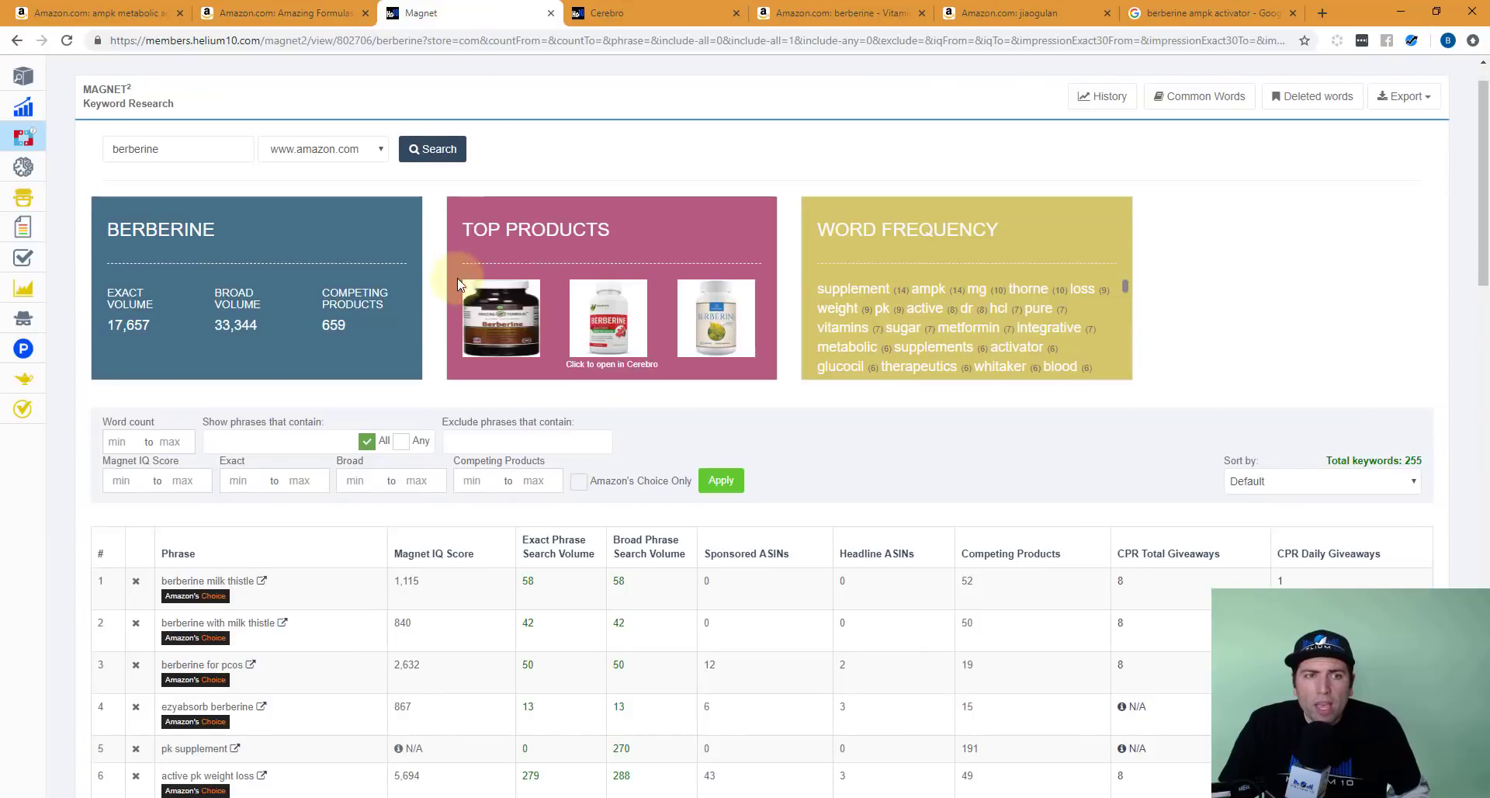
scroll(164, 310, "up", 1)
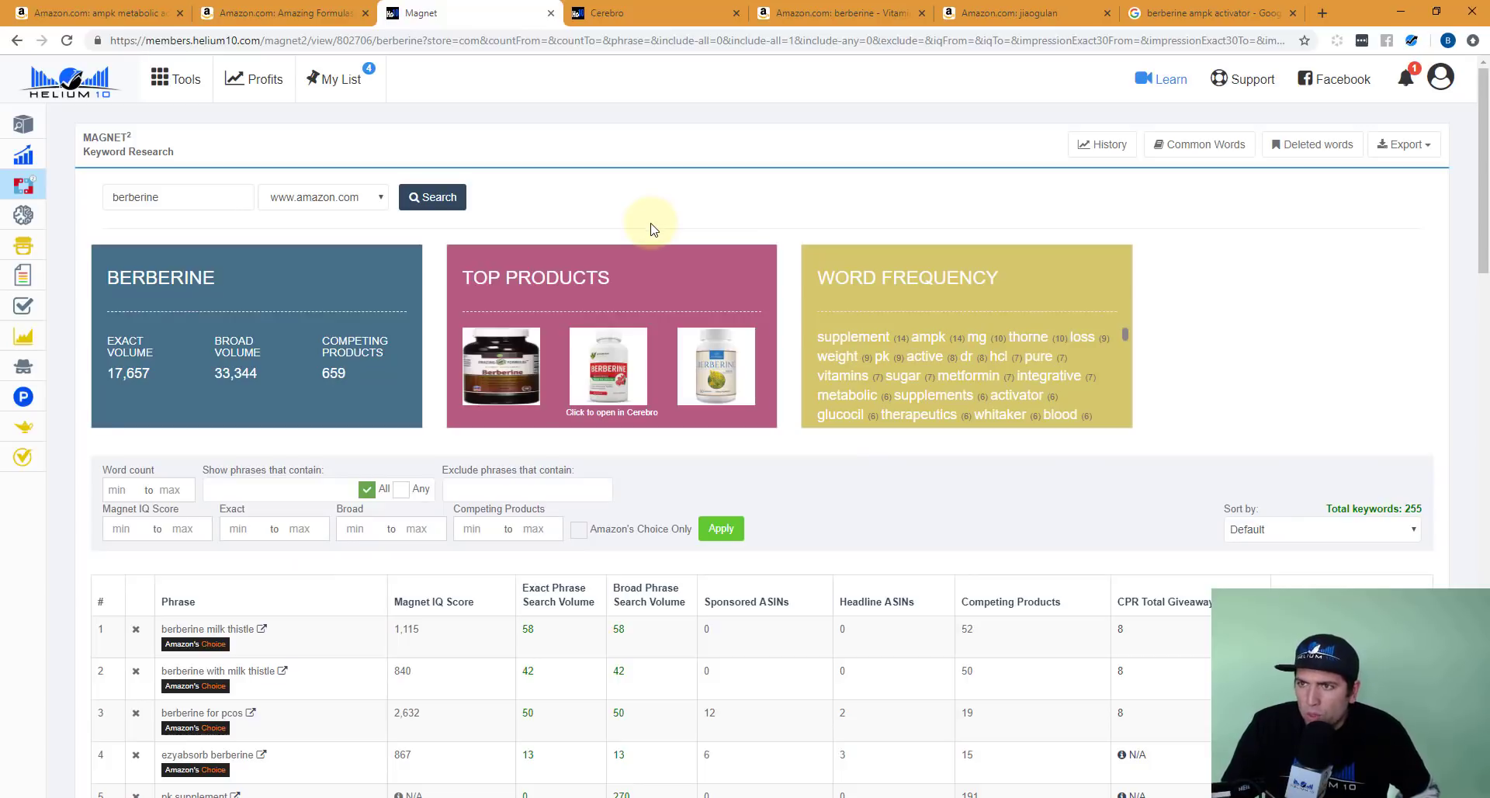
left_click(654, 24)
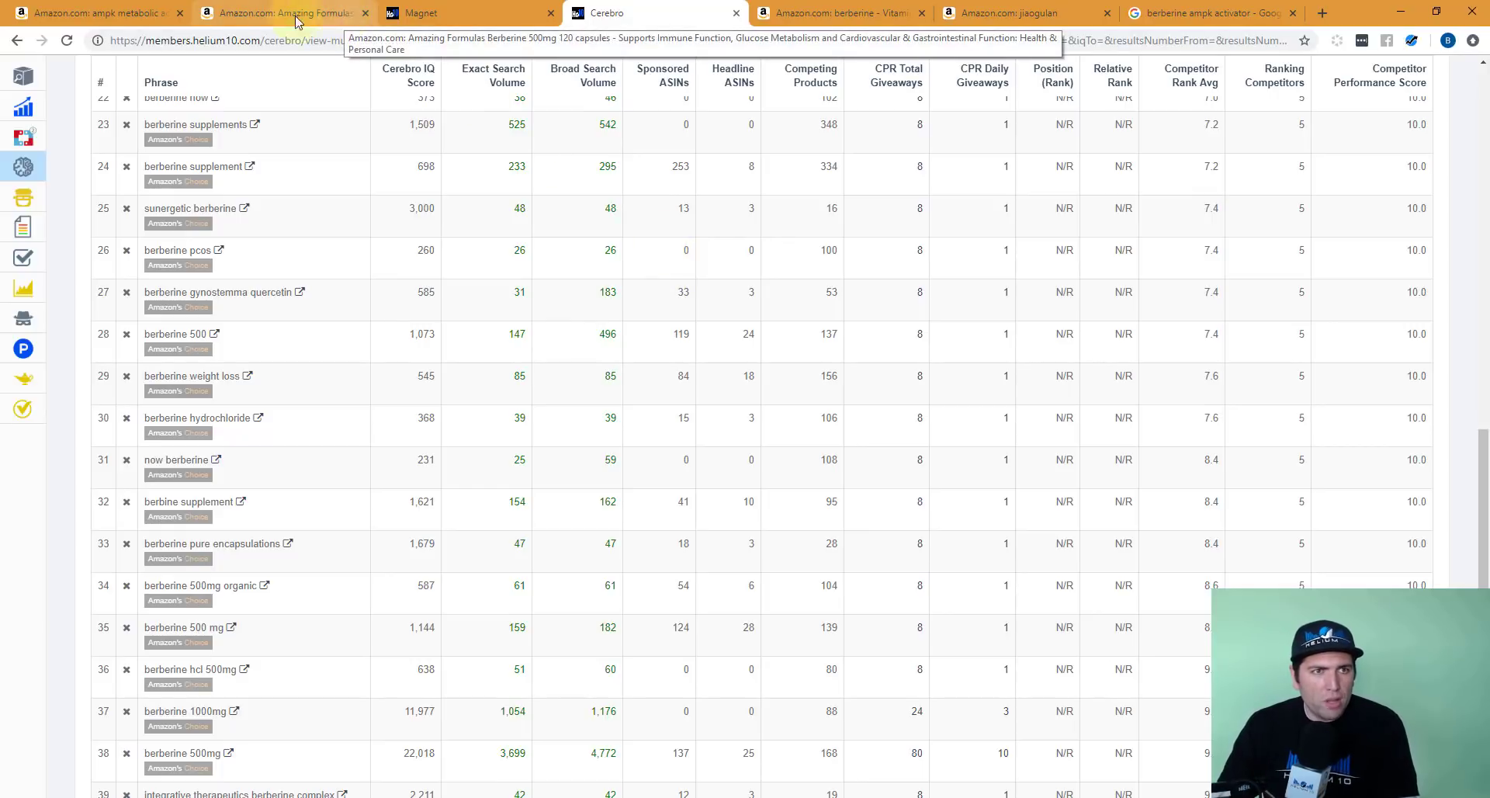
left_click(101, 13)
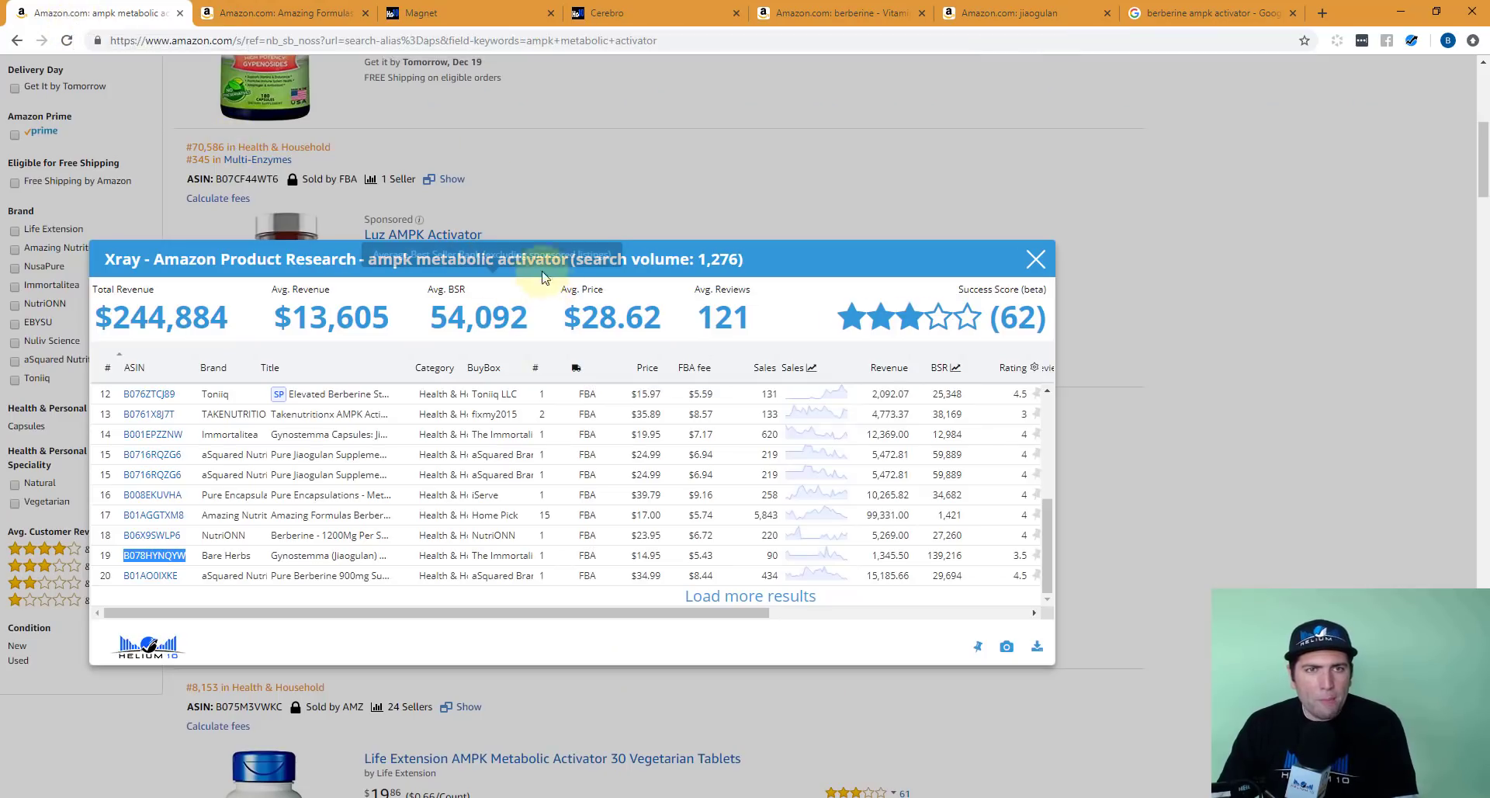
left_click(473, 11)
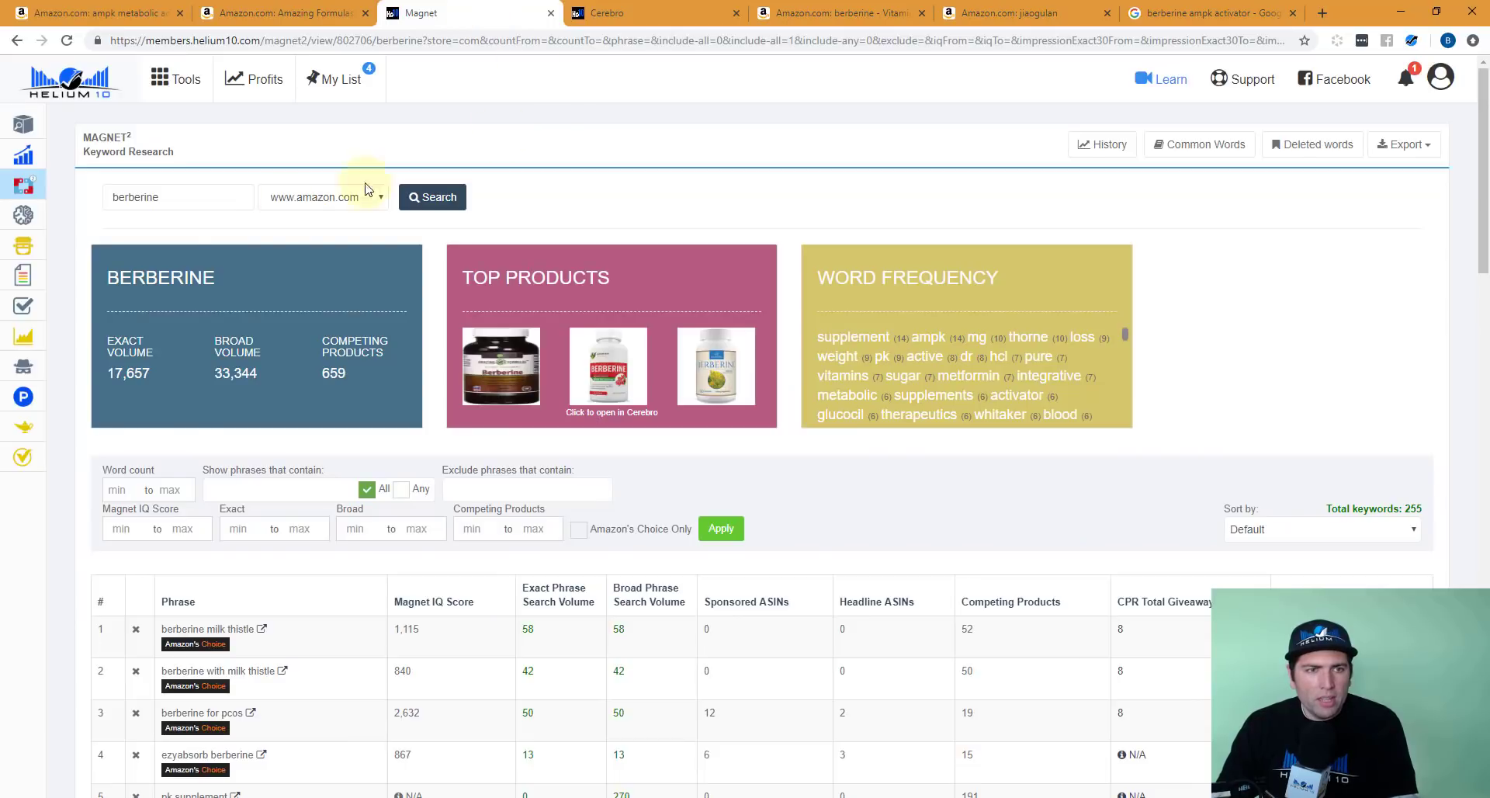
left_click(21, 215)
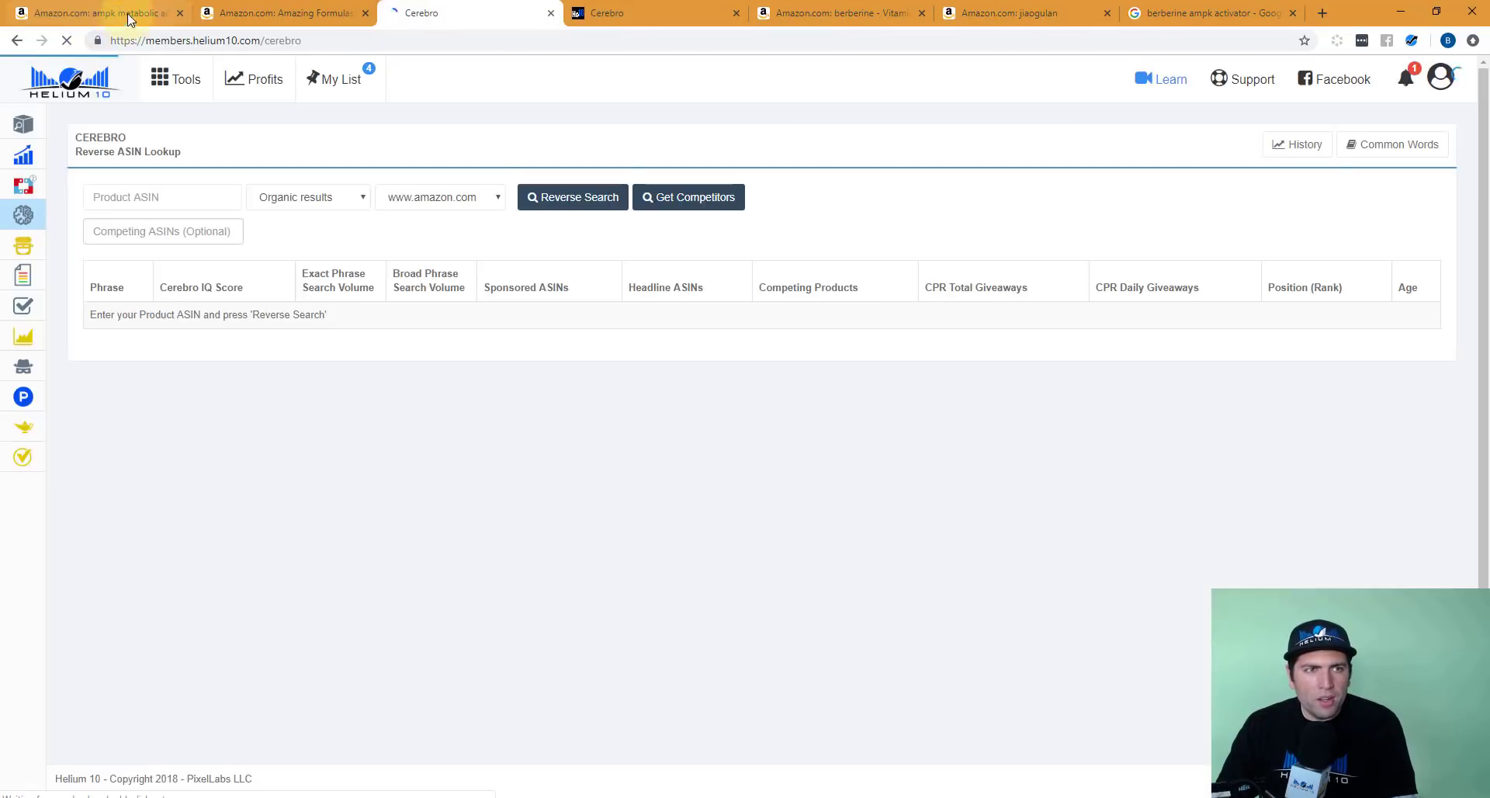
Step: Copy the aSquared Nutrition jiaogulan supplement's ASIN B0716RQZG6 from the Xray results into Cerebro as the product ASIN
left_click(127, 12)
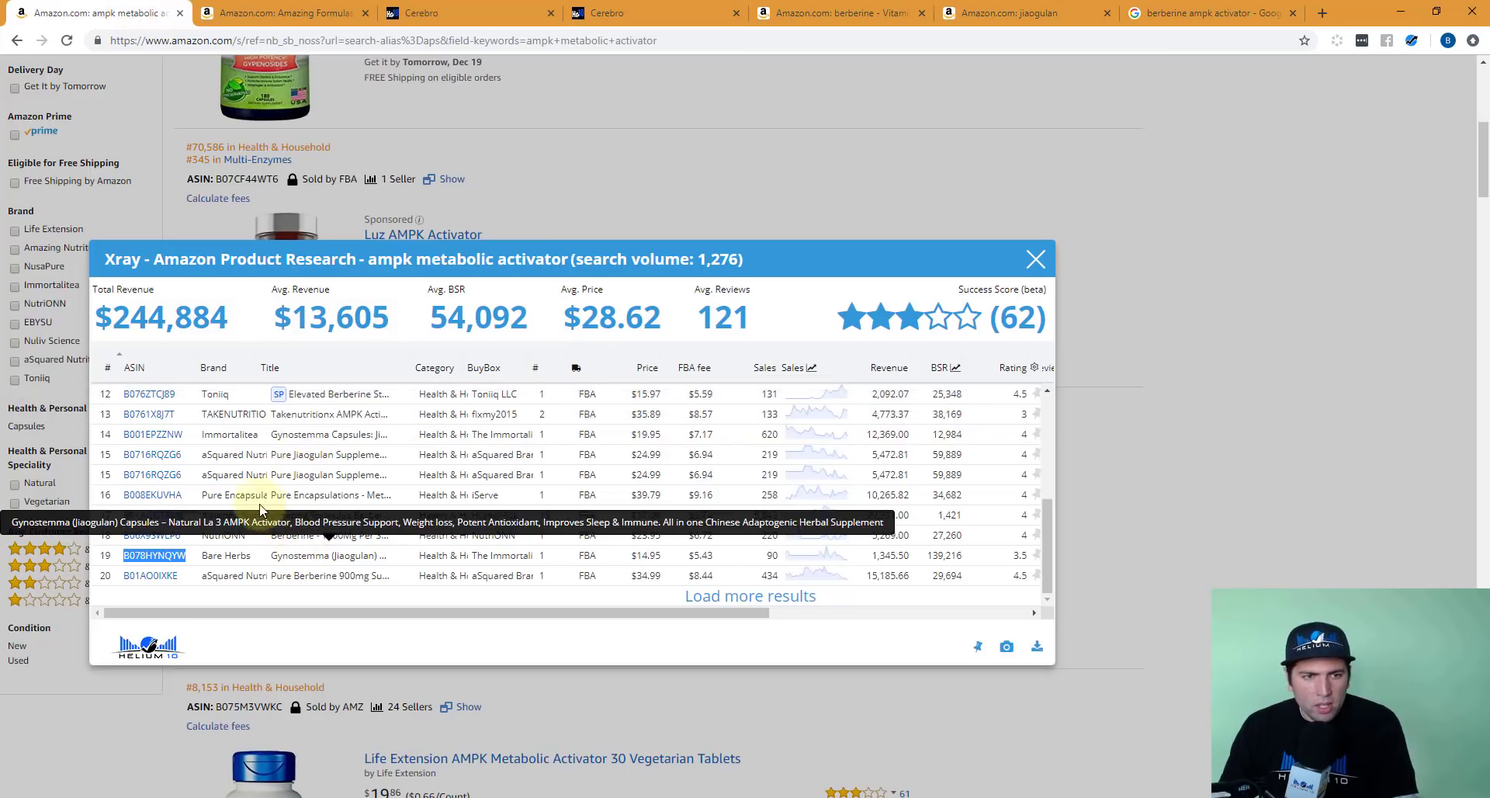
scroll(260, 510, "up", 3)
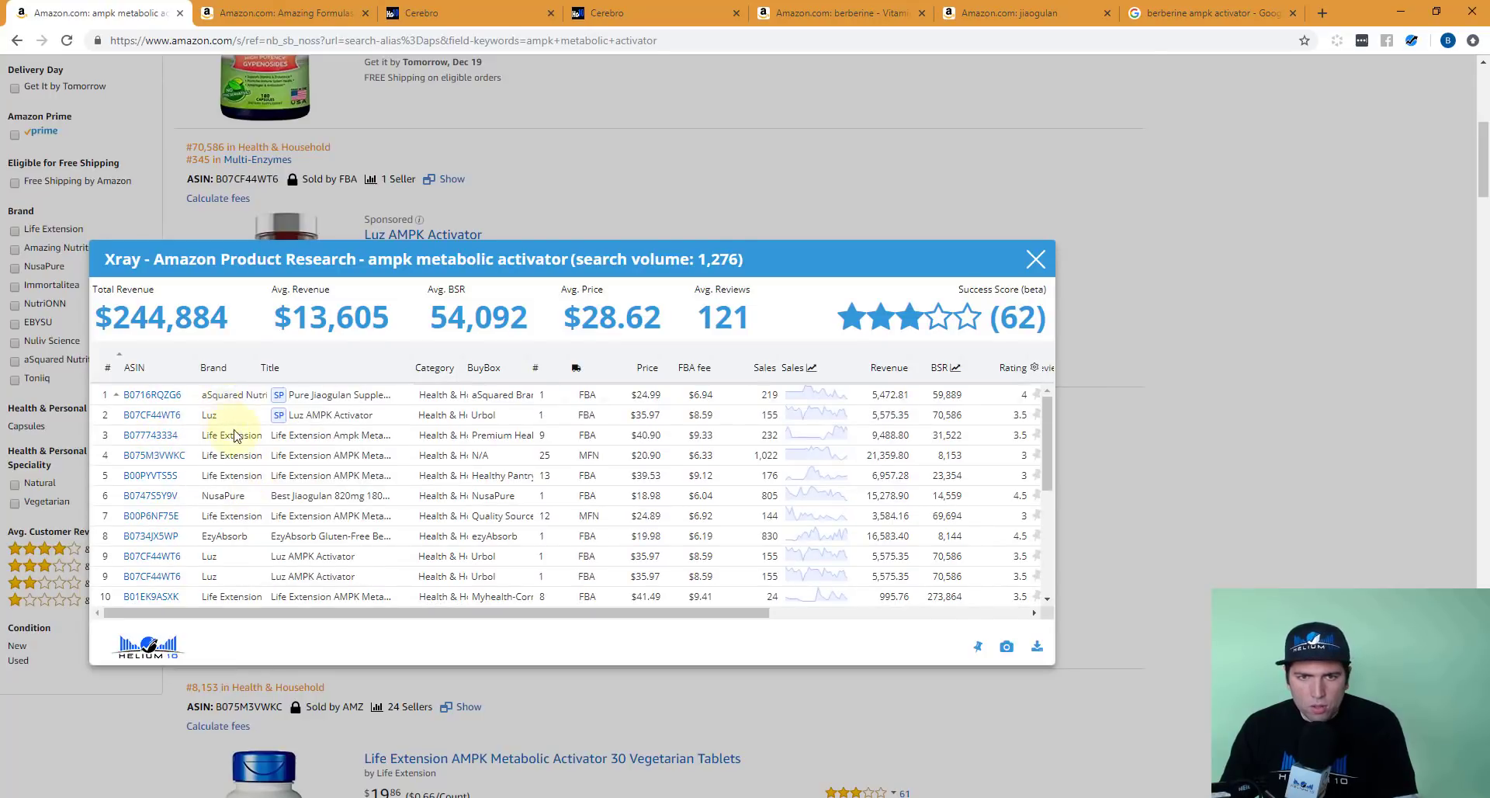
scroll(236, 434, "up", 3)
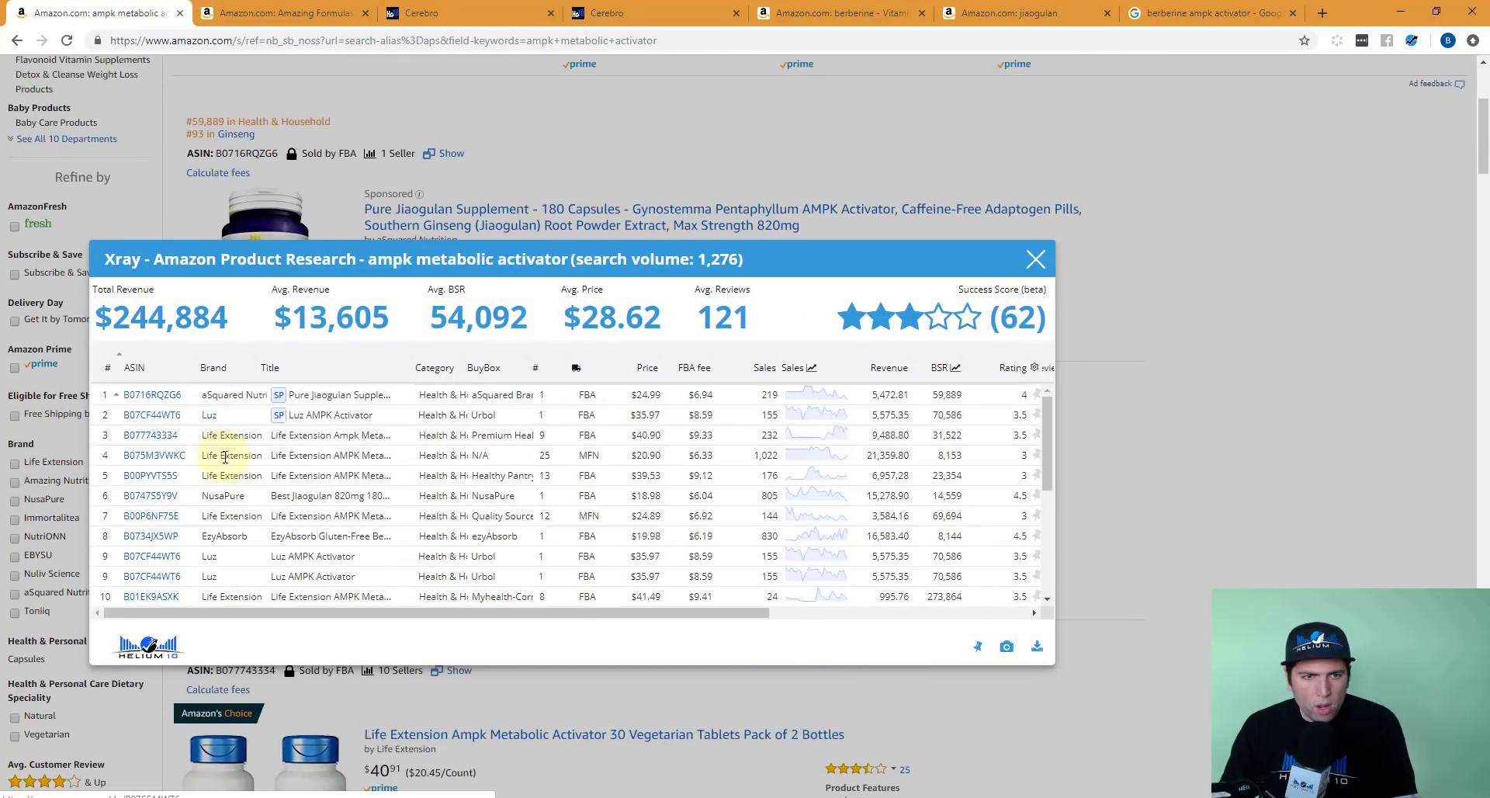
double_click(127, 396)
key("ctrl+c")
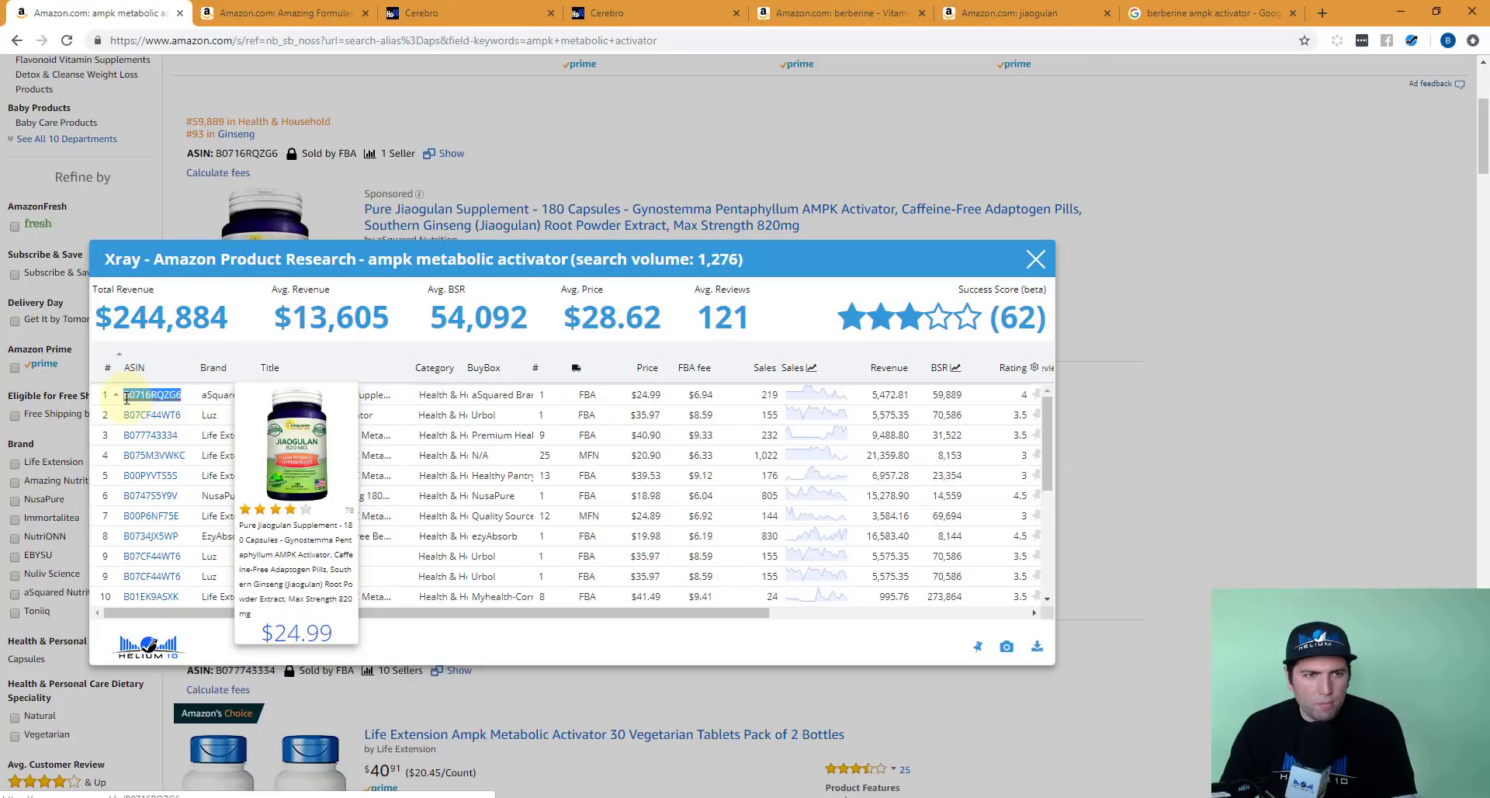
left_click(466, 13)
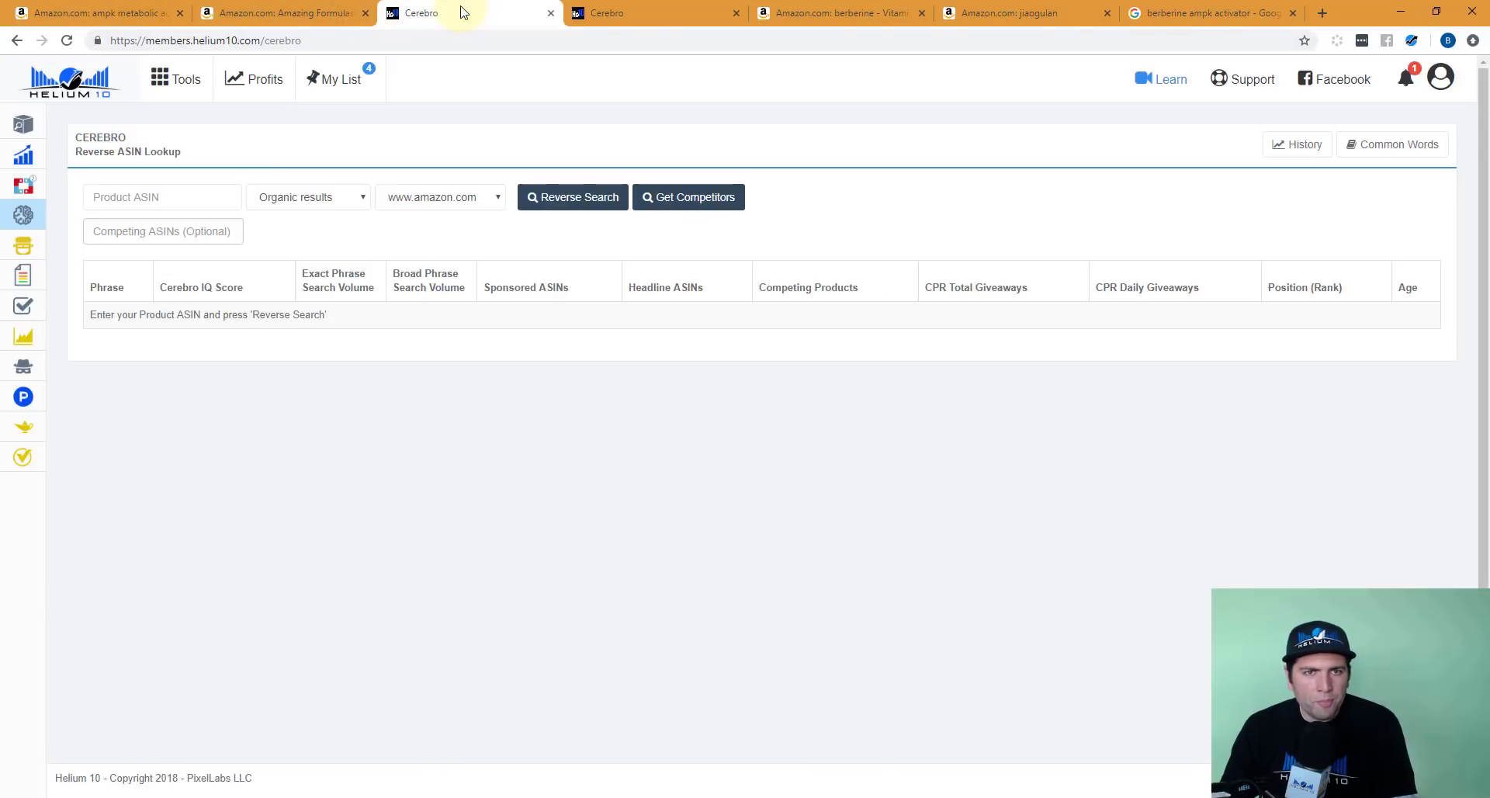
left_click(176, 208)
key("ctrl+v")
Step: Copy ASIN B075M3VWKC of the $20.90 Life Extension AMPK Metabolic Activator from Xray into Cerebro's competing ASINs
left_click(109, 14)
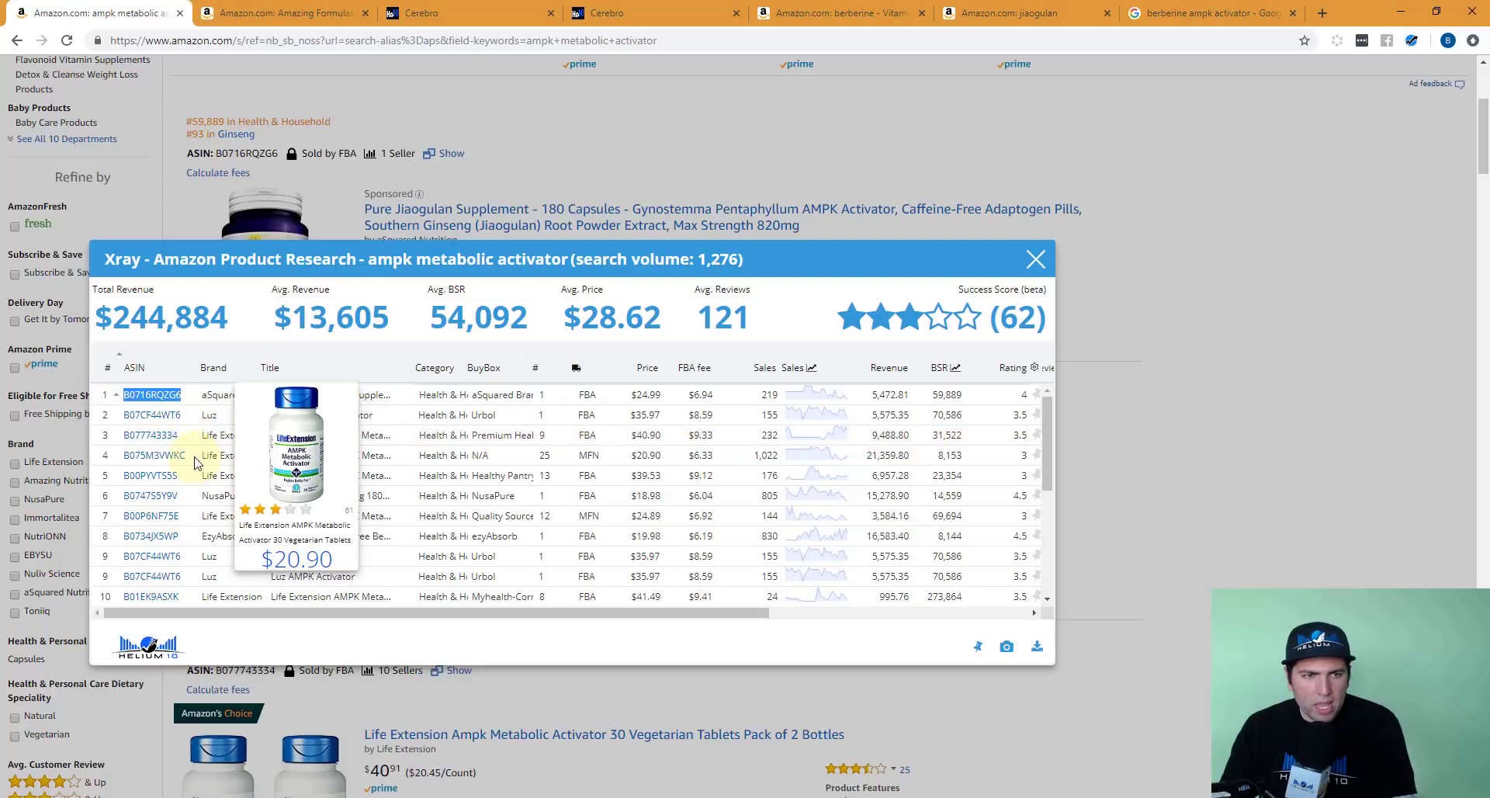
double_click(155, 455)
key("ctrl+c")
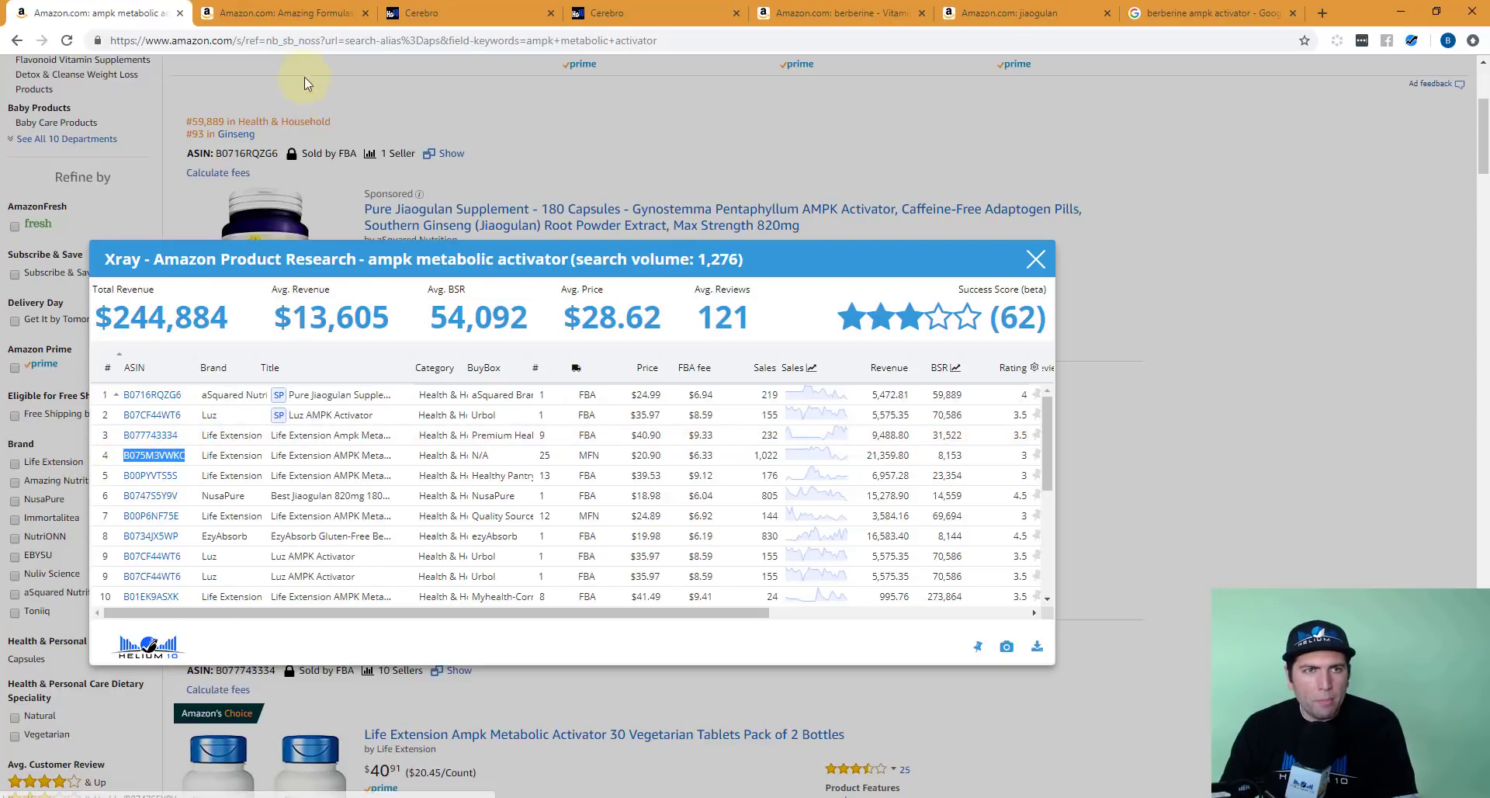
left_click(466, 13)
key("ctrl+v")
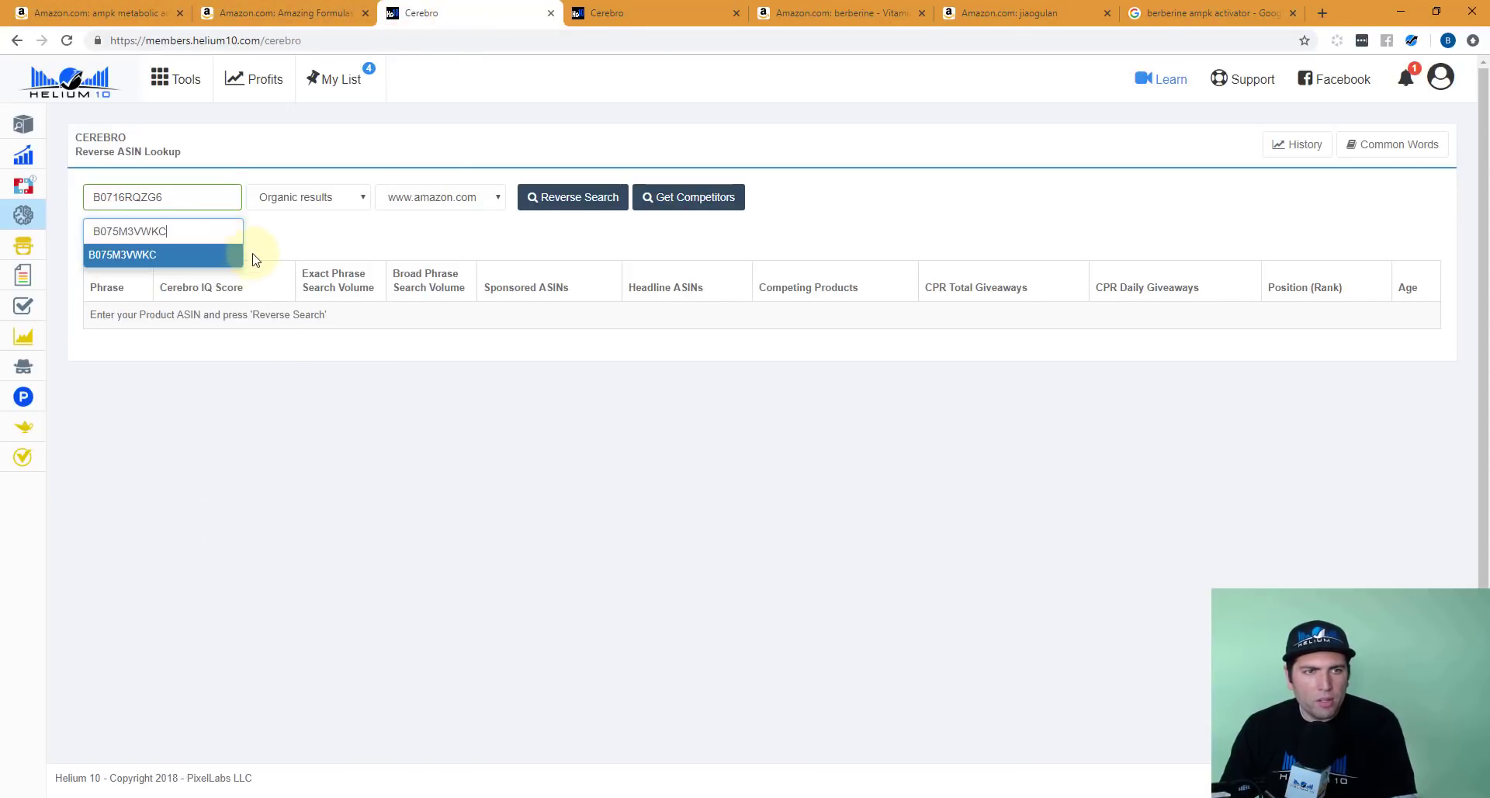
Step: Review the other Xray products and add the $24.89 Life Extension AMPK Activator, B00P6NF75E, to Cerebro's competing ASINs
left_click(97, 14)
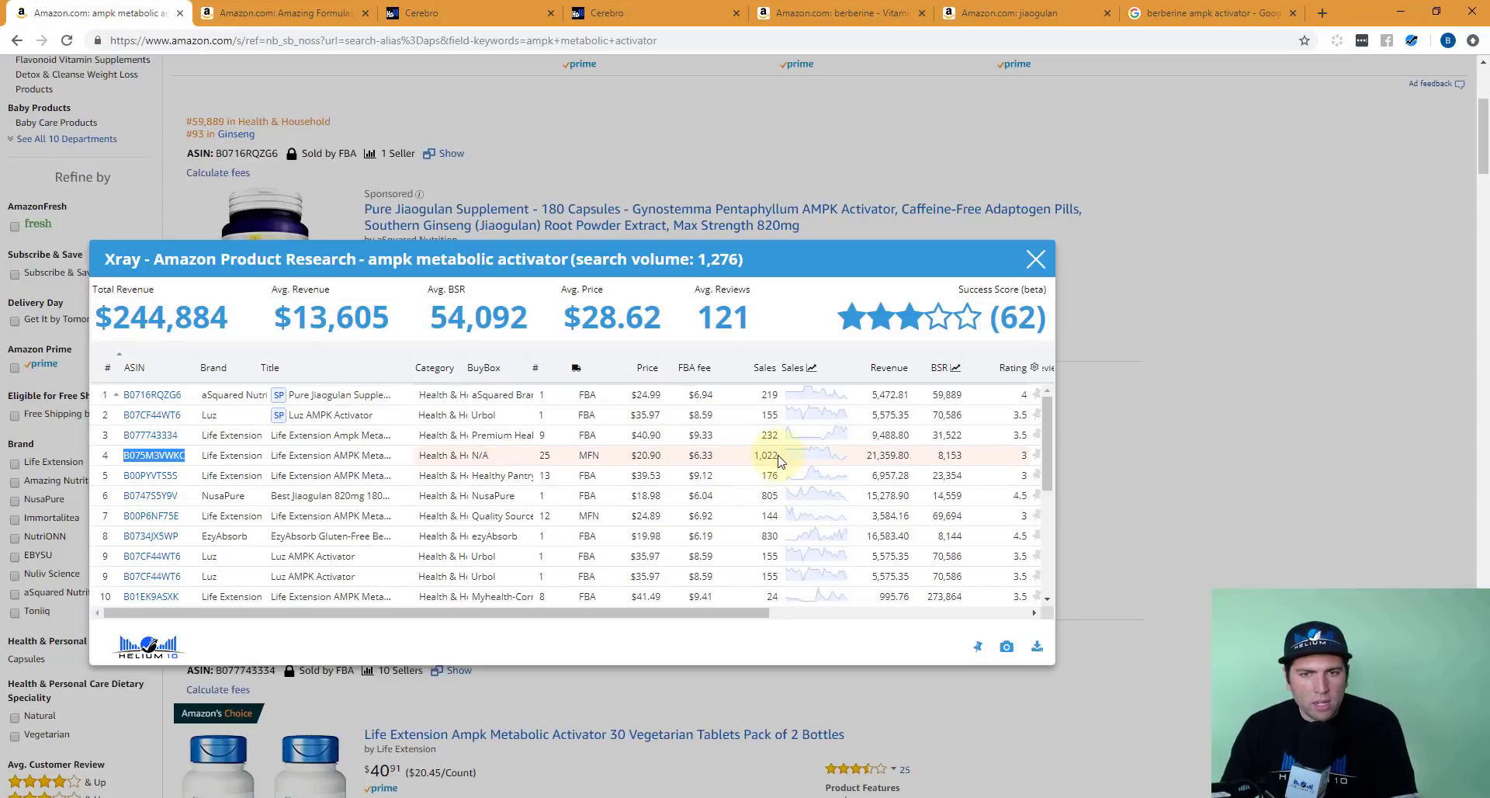
mouse_move(181, 497)
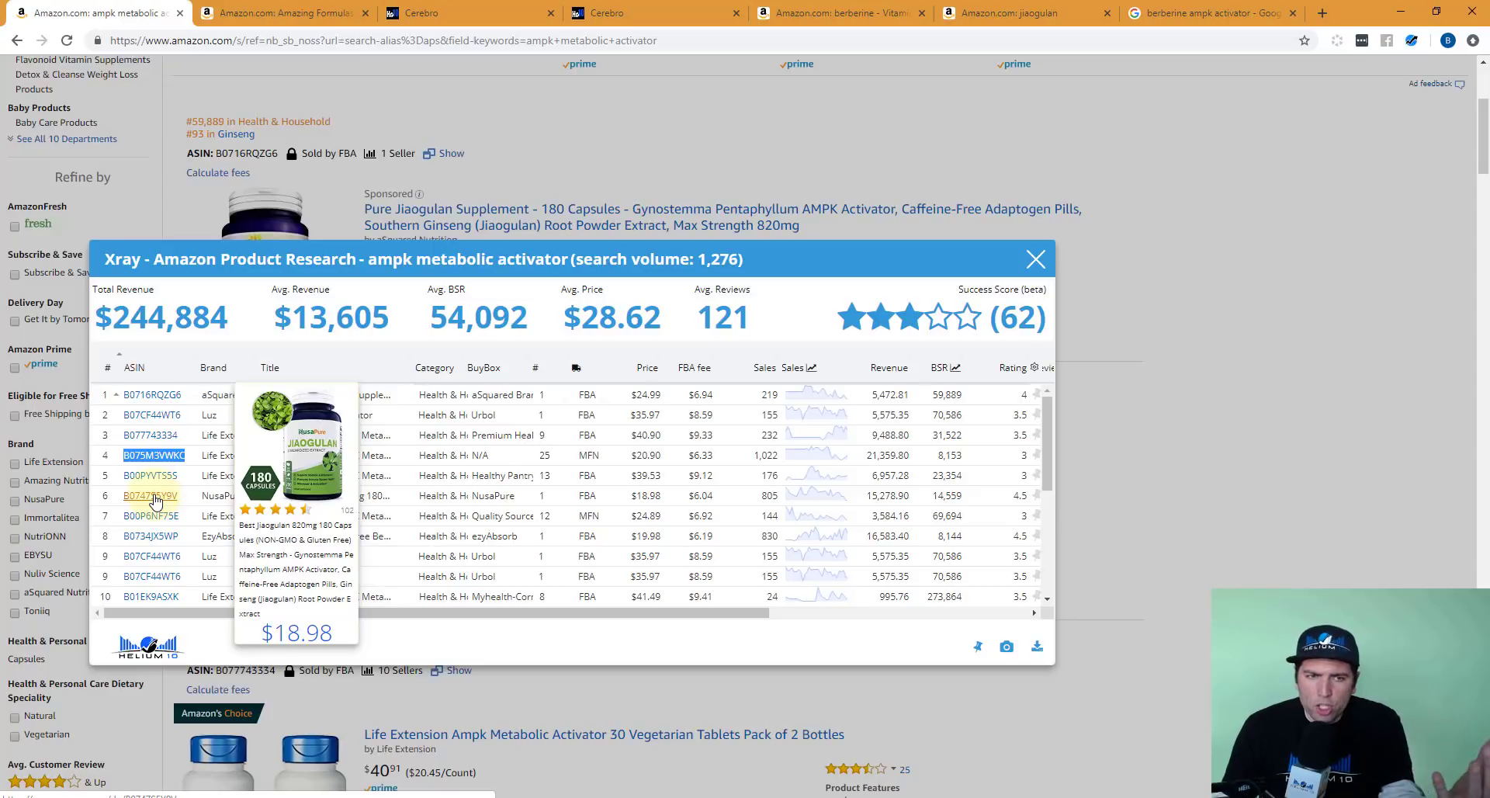
mouse_move(153, 518)
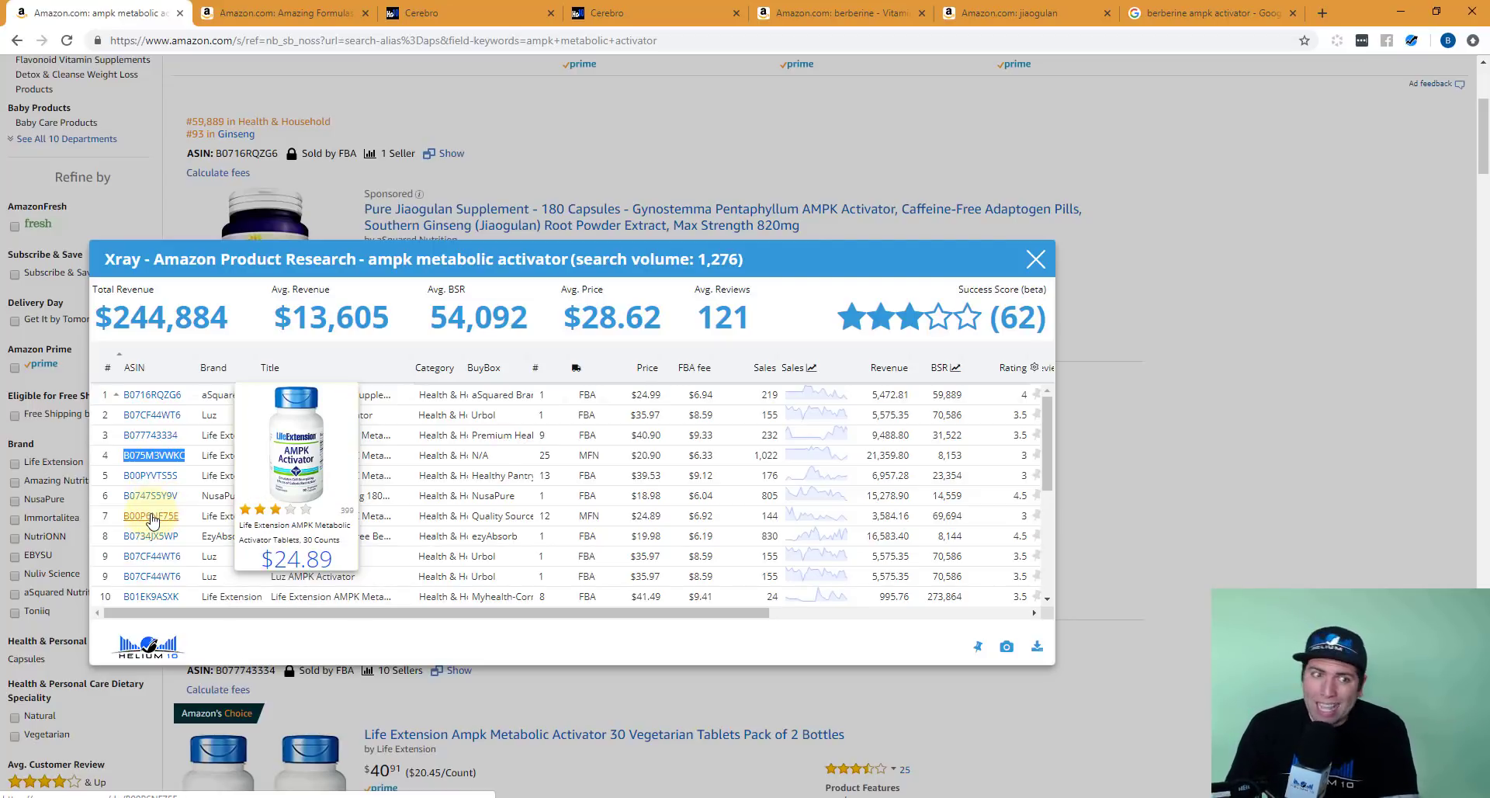
left_click_drag(180, 516, 122, 519)
key("ctrl+c")
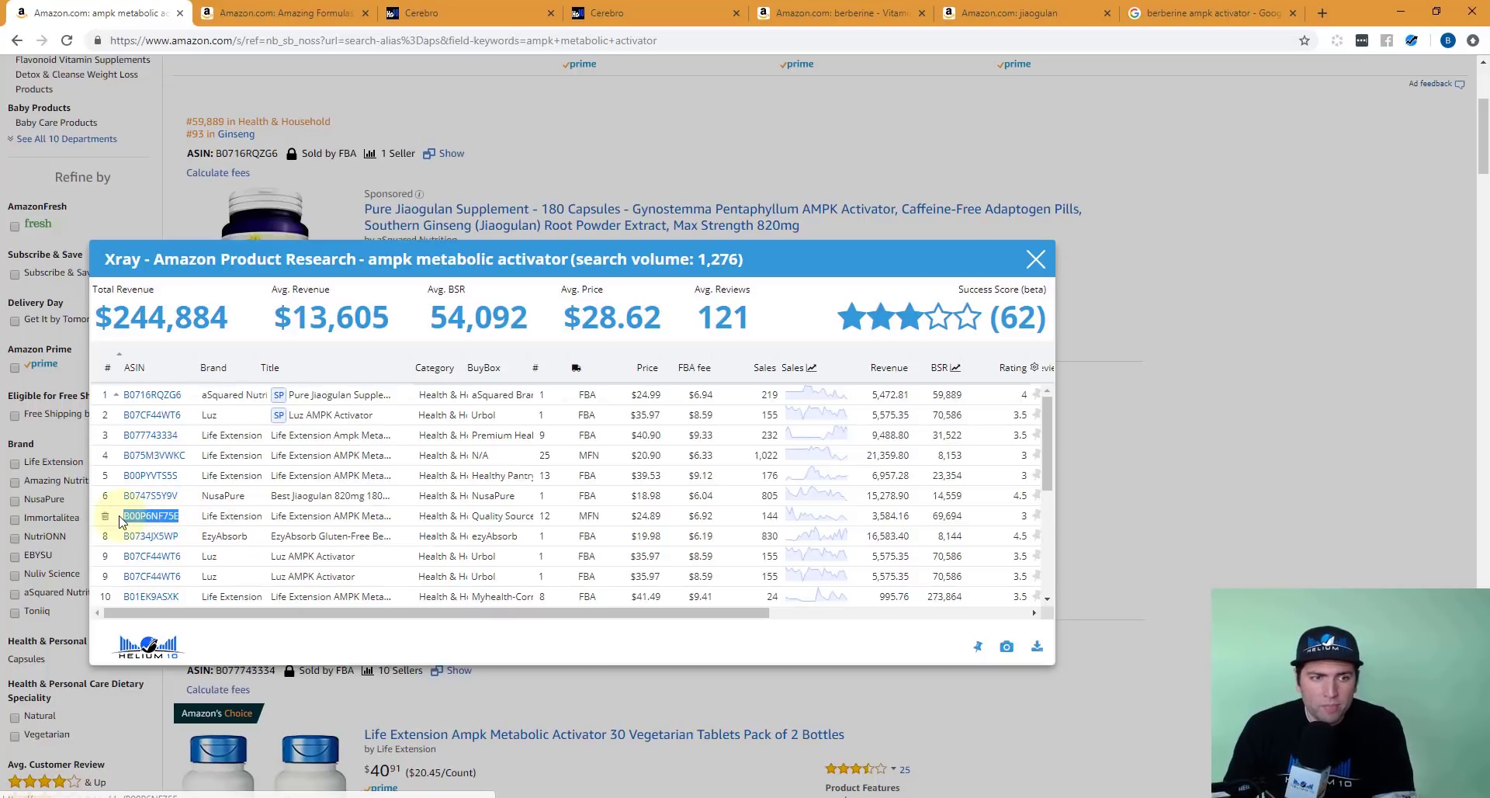
mouse_move(128, 520)
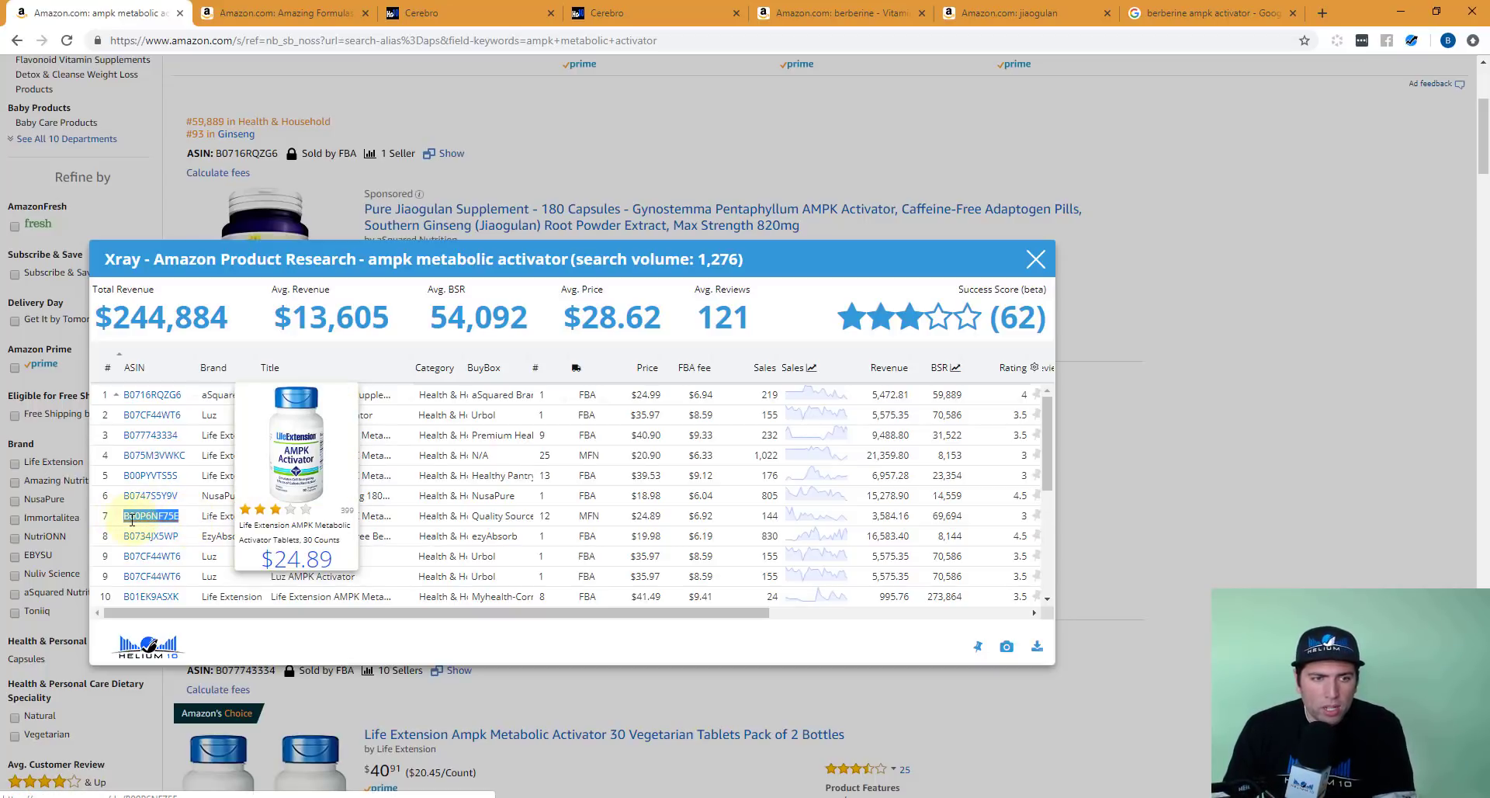
left_click(466, 13)
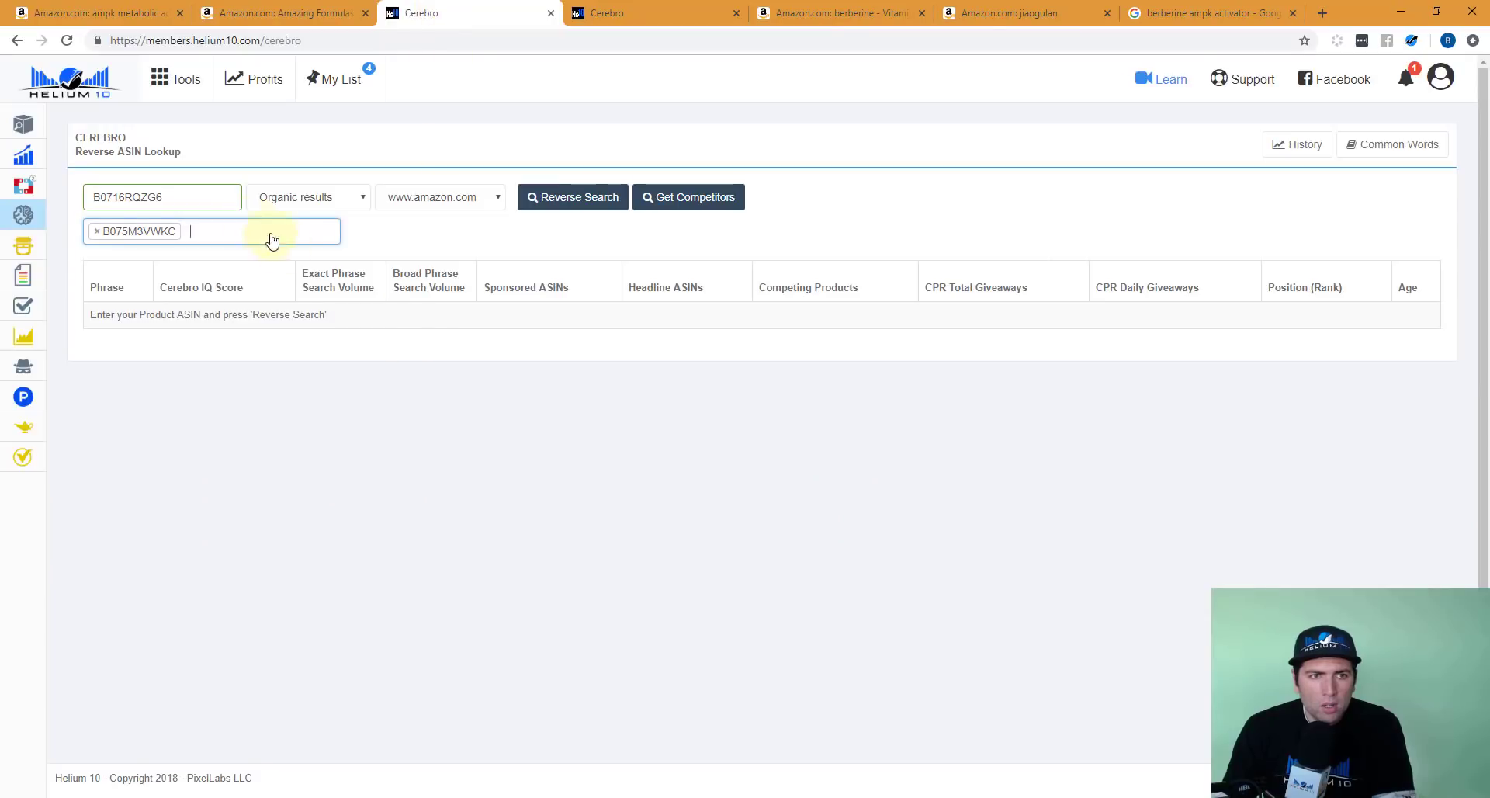
key("ctrl+v")
Step: Add the Luz AMPK Activator's ASIN B07CF44WT6 from the Xray results to Cerebro's competing ASINs
left_click(124, 14)
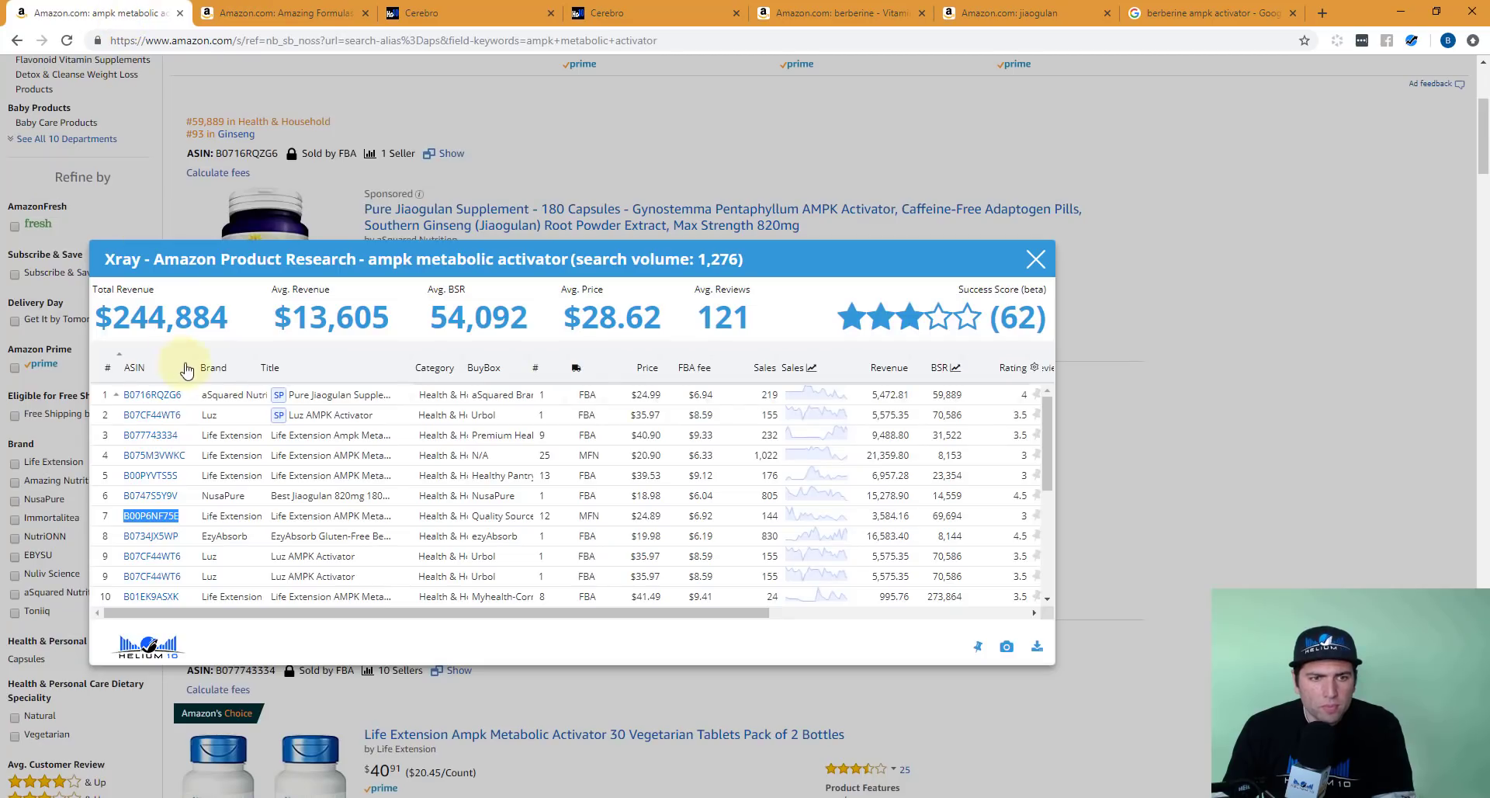
scroll(182, 419, "down", 1)
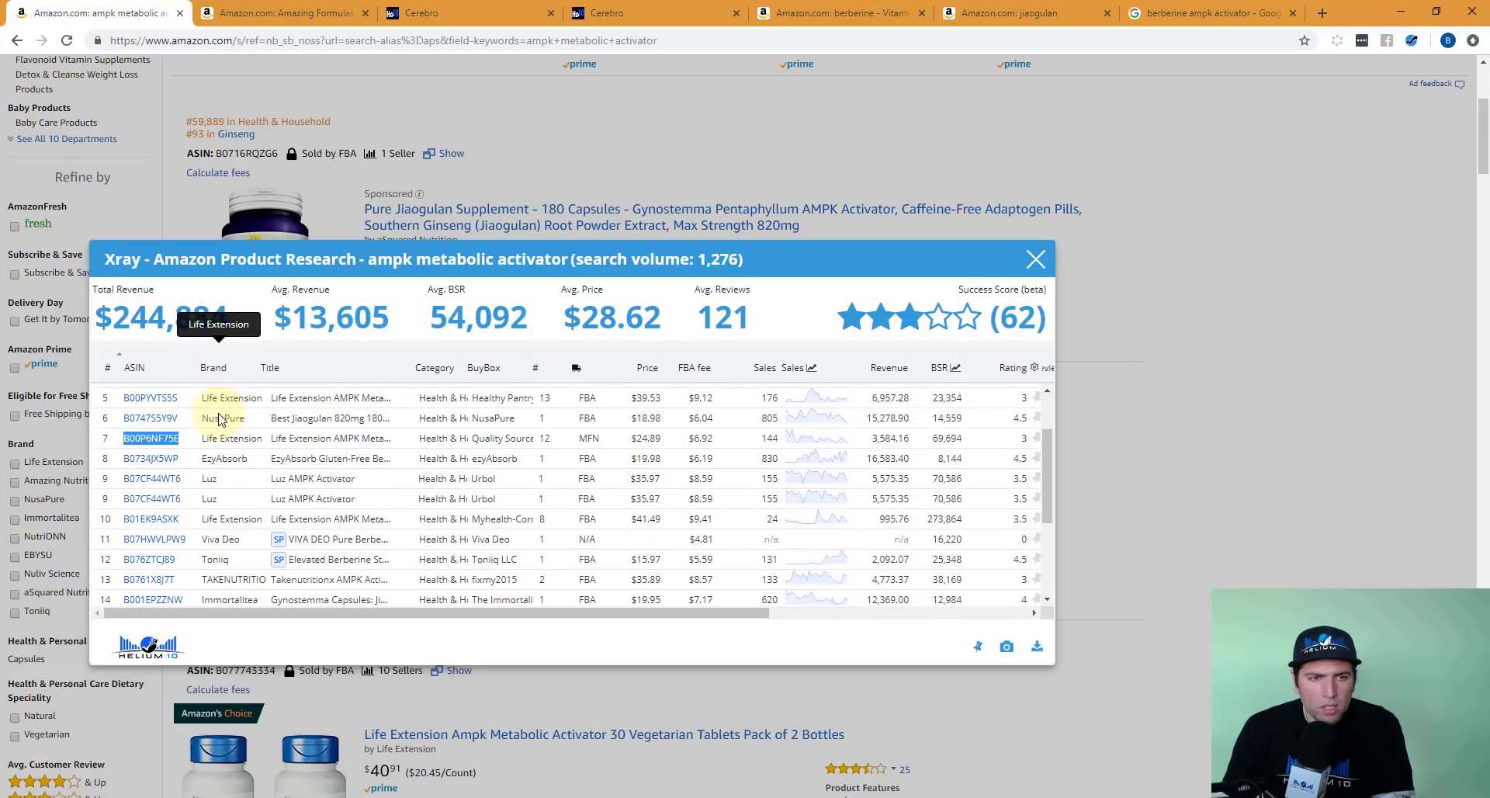
double_click(151, 478)
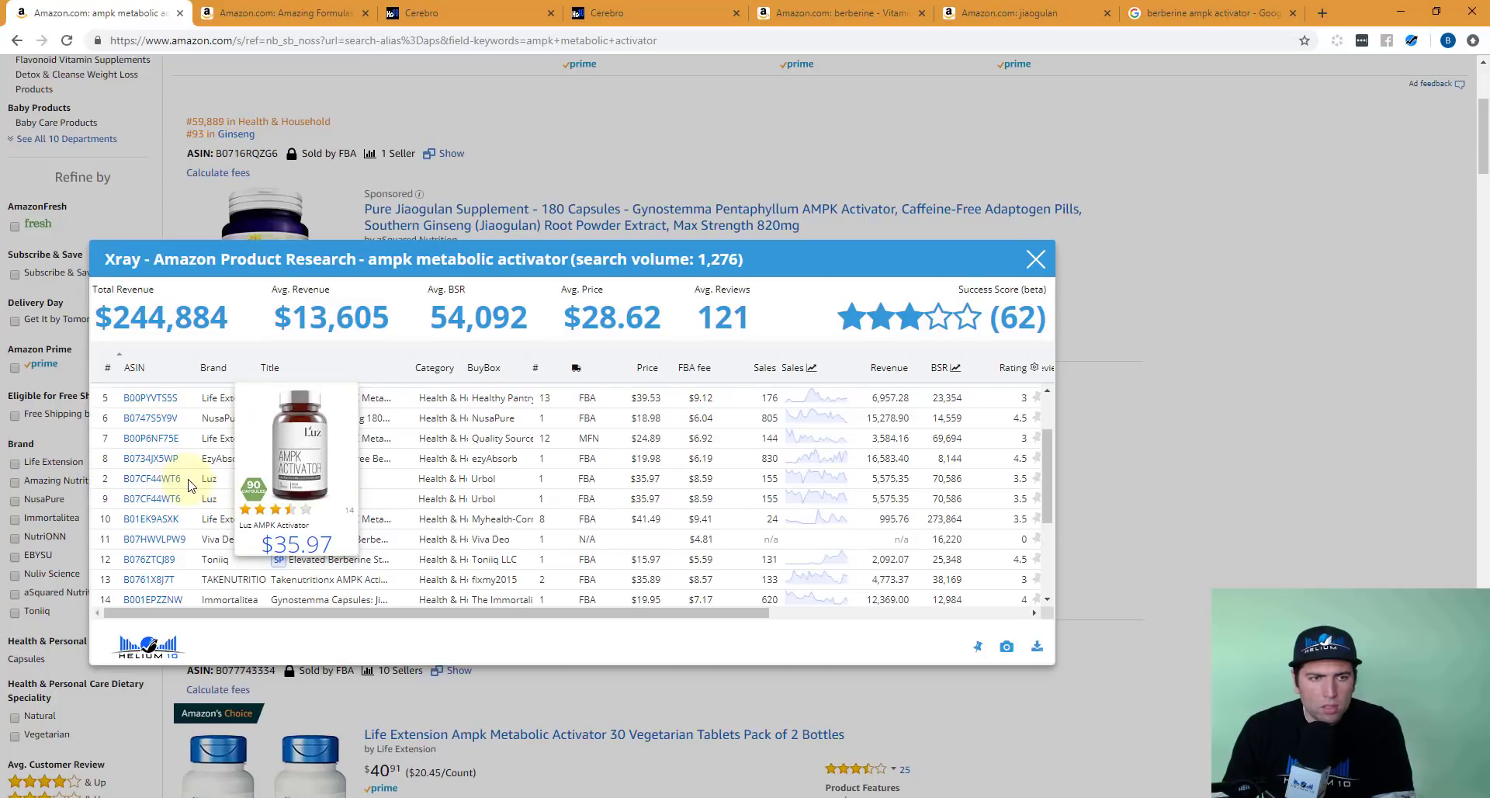
double_click(155, 478)
key("ctrl+c")
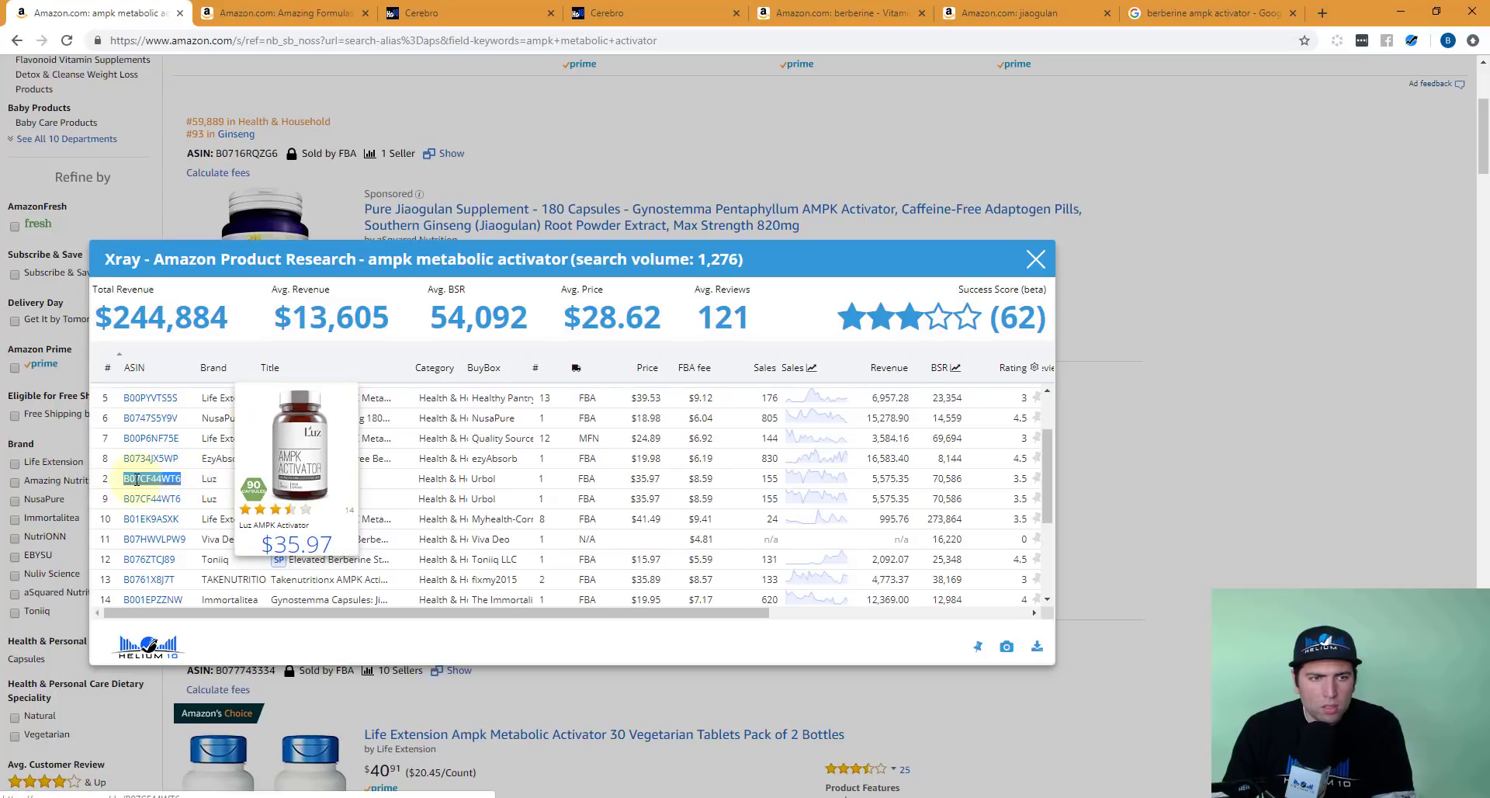
left_click(423, 13)
left_click(365, 233)
key("ctrl+v")
key("Return")
Step: Look through the remaining Xray products for further AMPK activator competitors
left_click(134, 12)
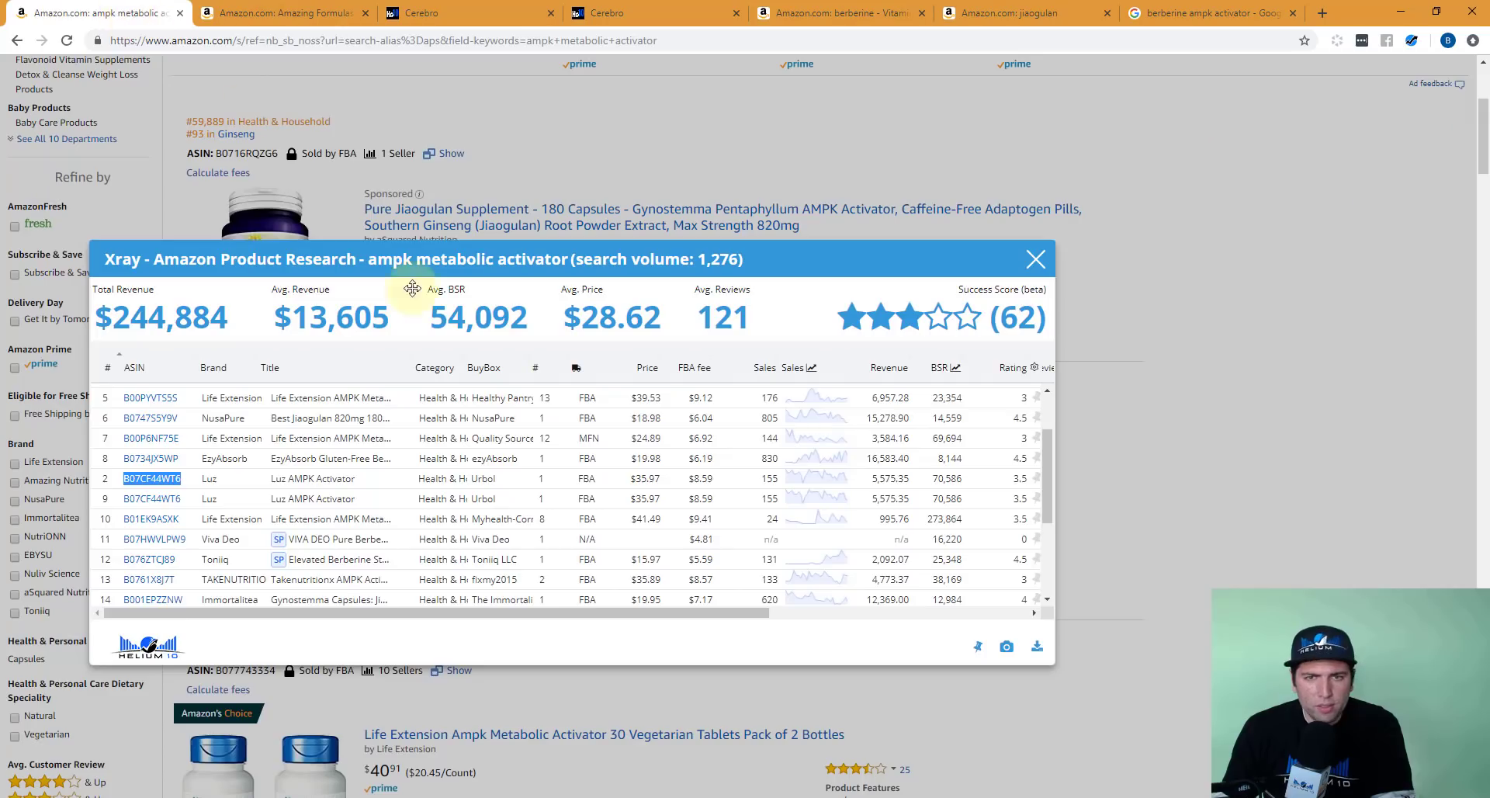
scroll(365, 475, "down", 1)
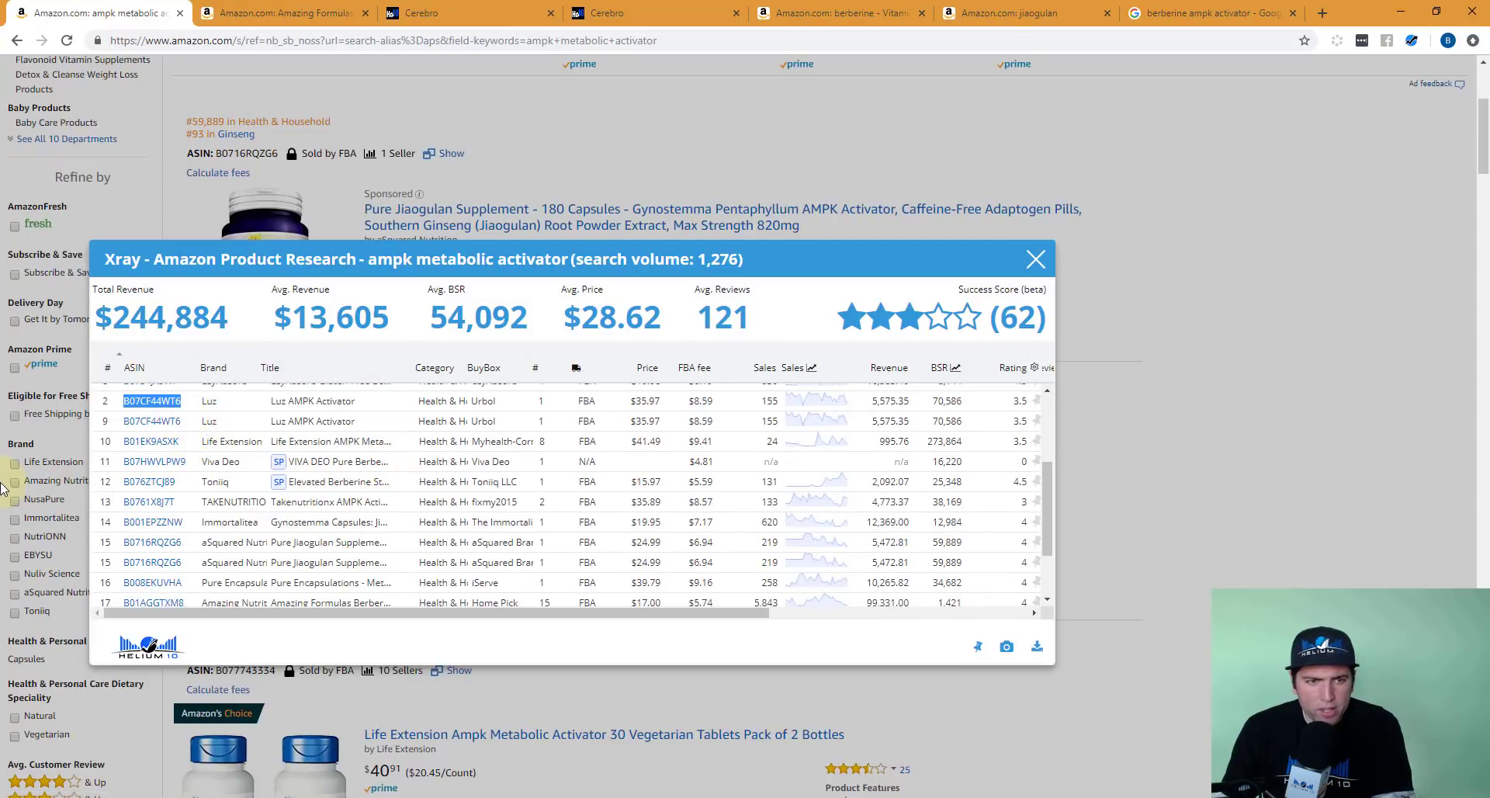
mouse_move(155, 506)
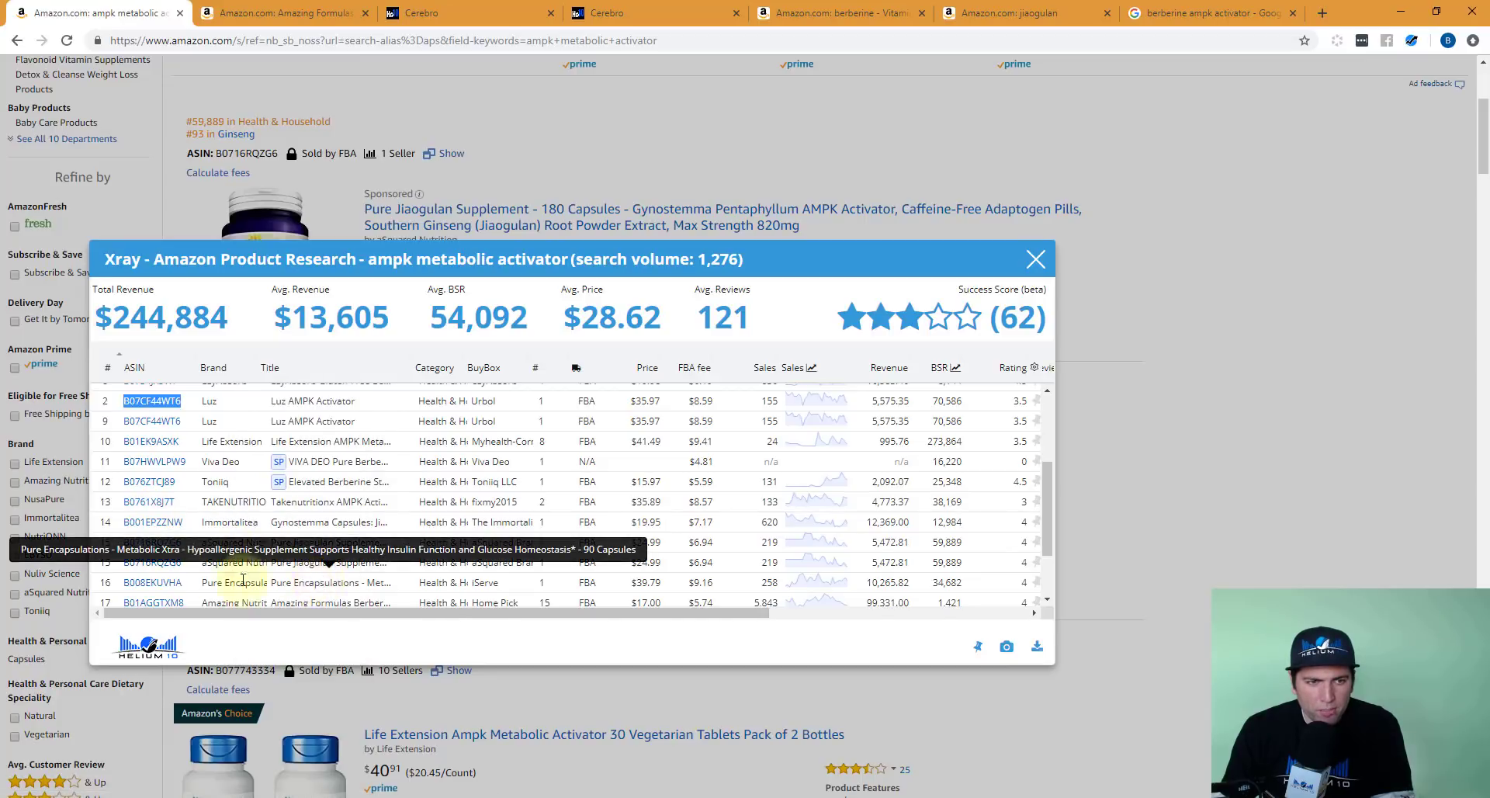
mouse_move(150, 551)
mouse_move(161, 583)
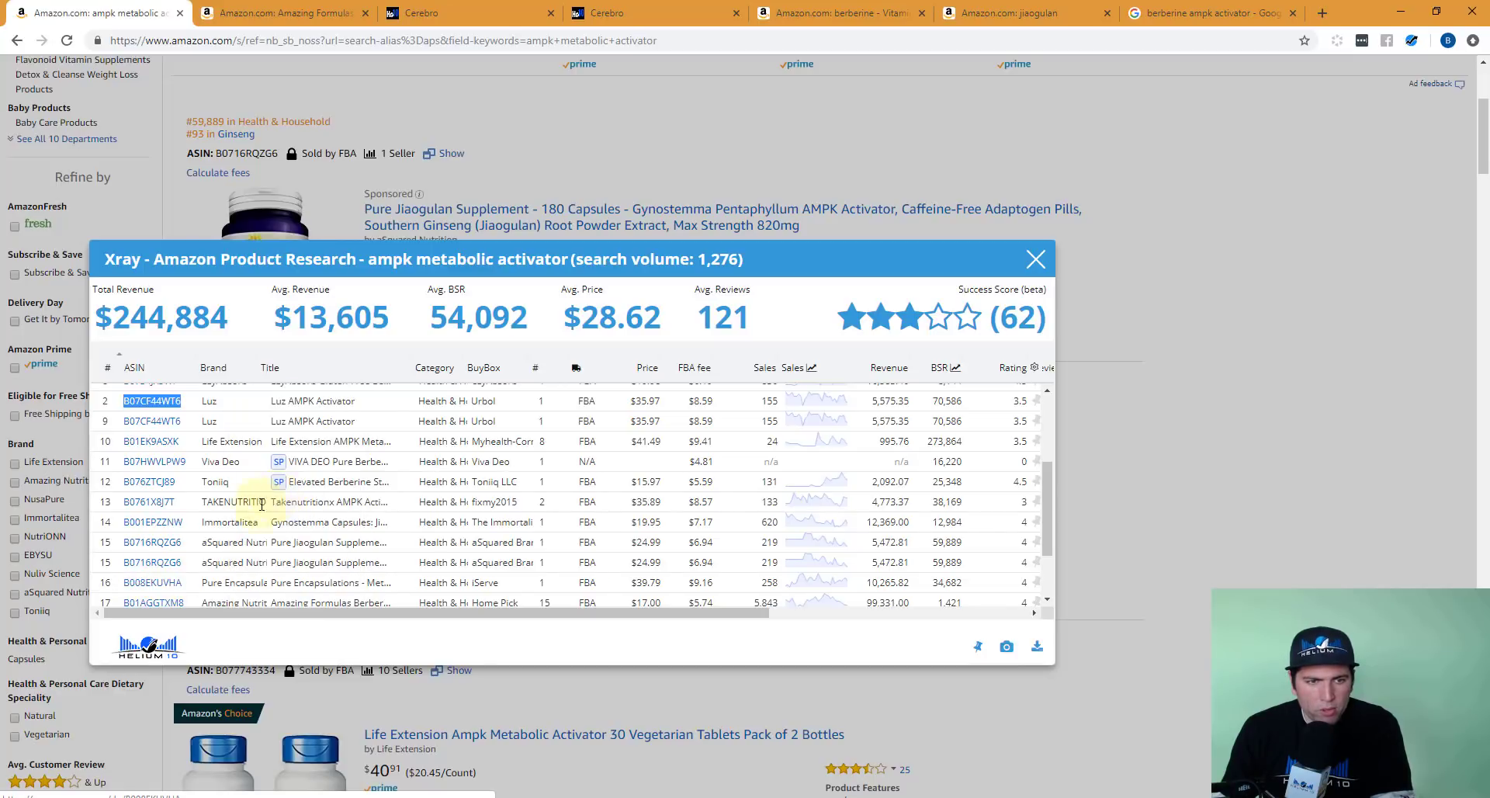
scroll(289, 536, "up", 2)
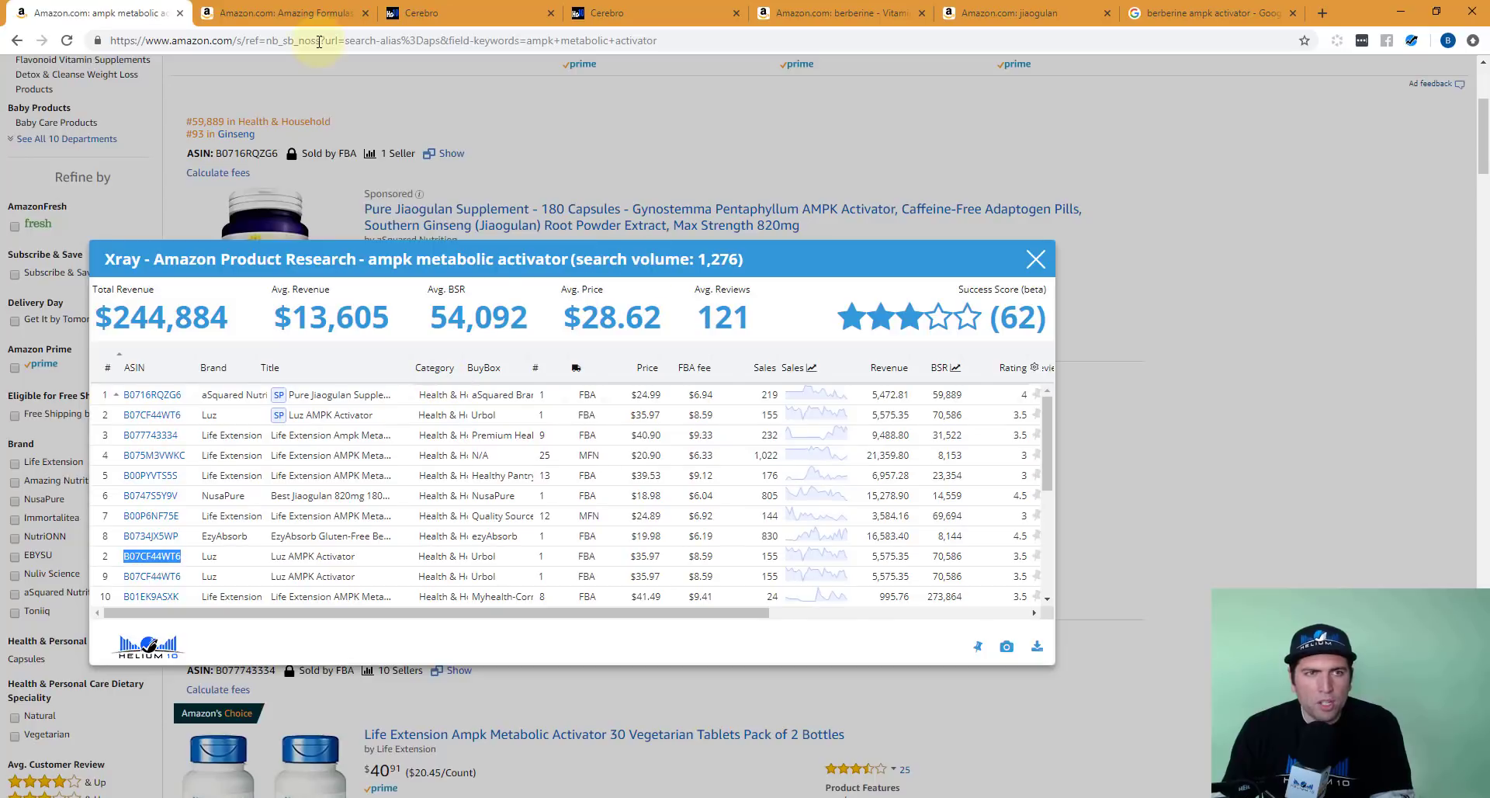
Step: Run the Cerebro reverse search for B0716RQZG6 and its three competing ASINs as a new search rather than from history
left_click(428, 13)
left_click(574, 199)
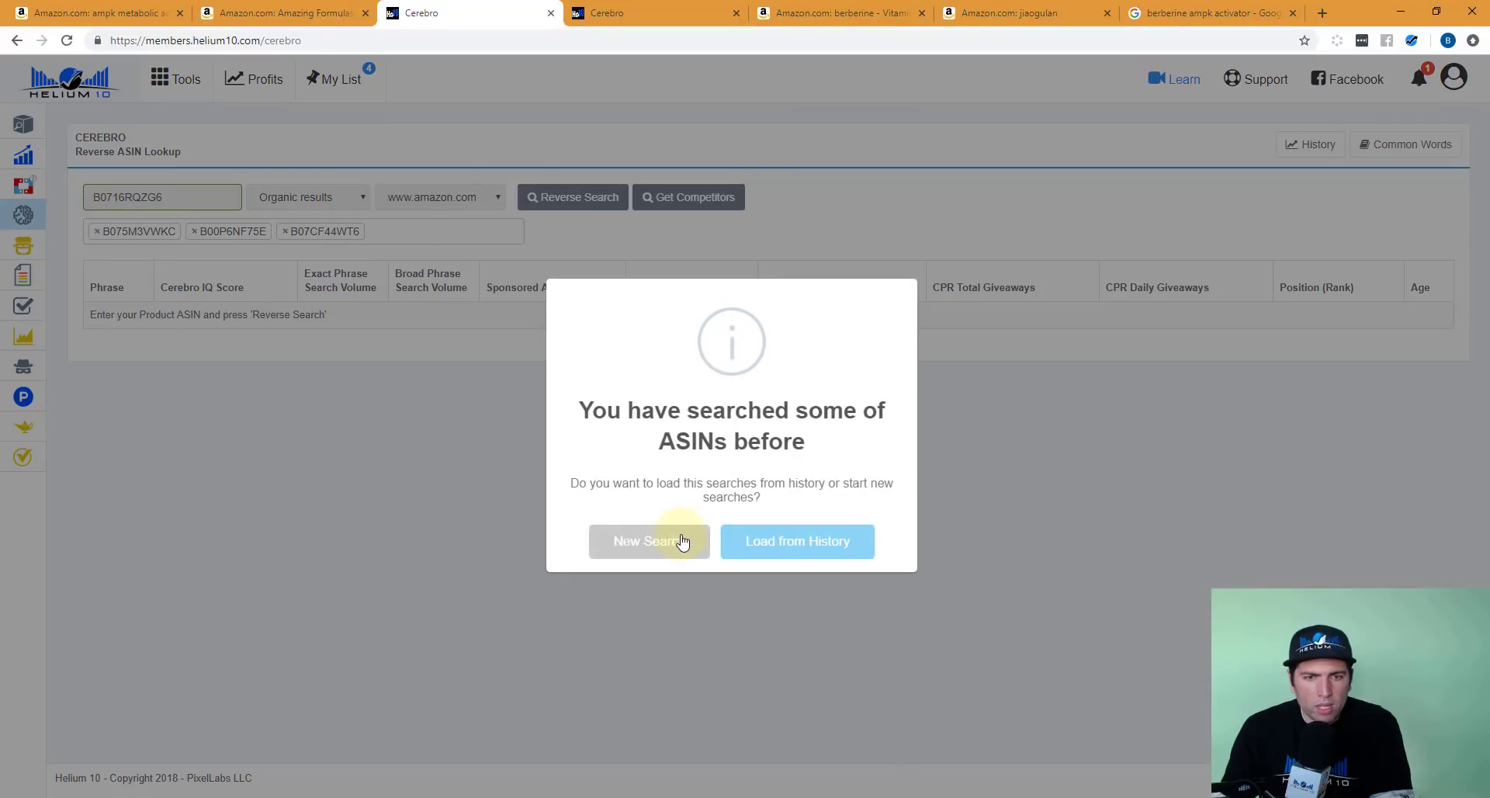
left_click(682, 541)
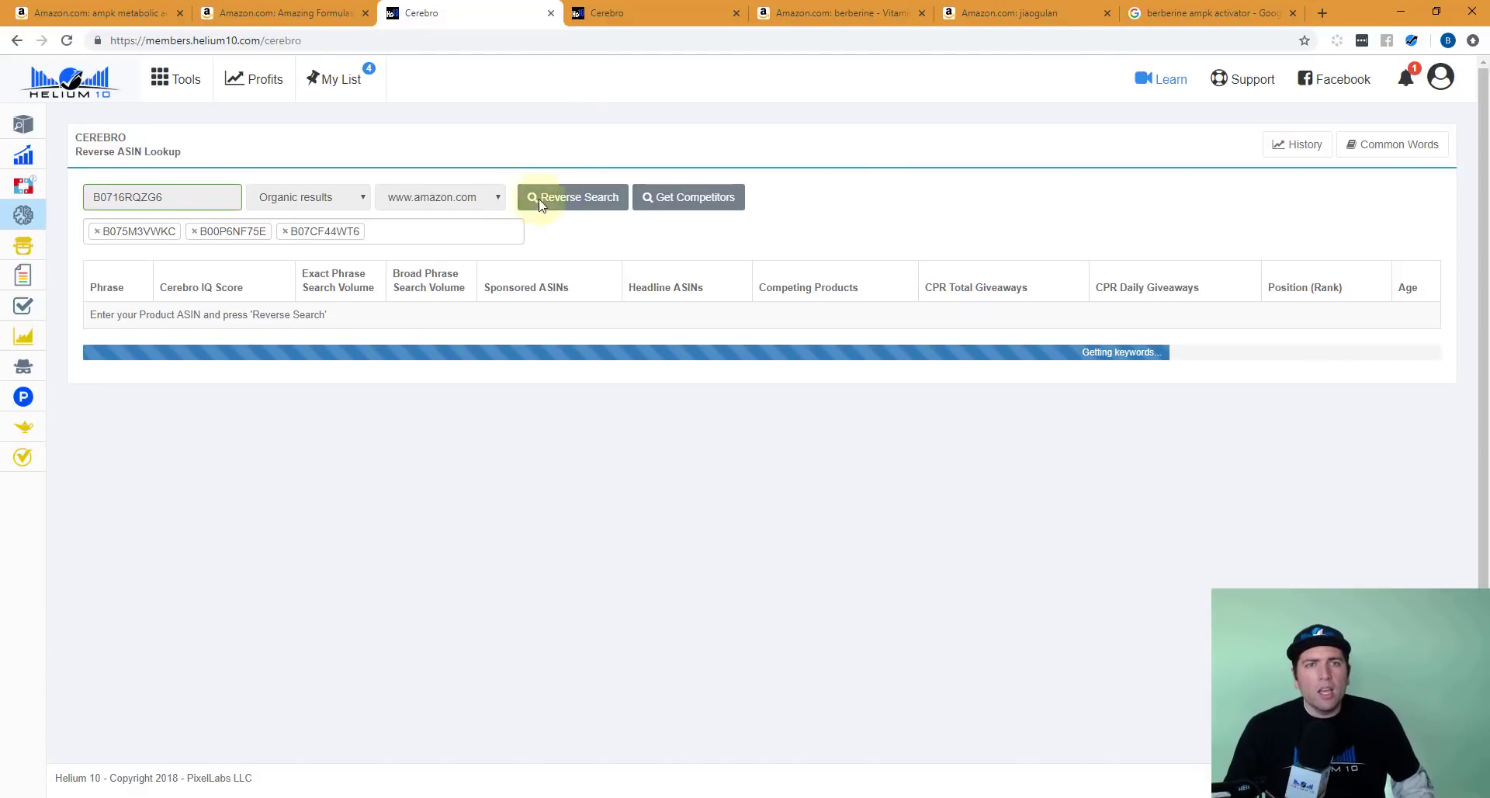
Step: Review the competitors and filter settings of the earlier berberine Cerebro lookup, and return to the new AMPK results
left_click(617, 10)
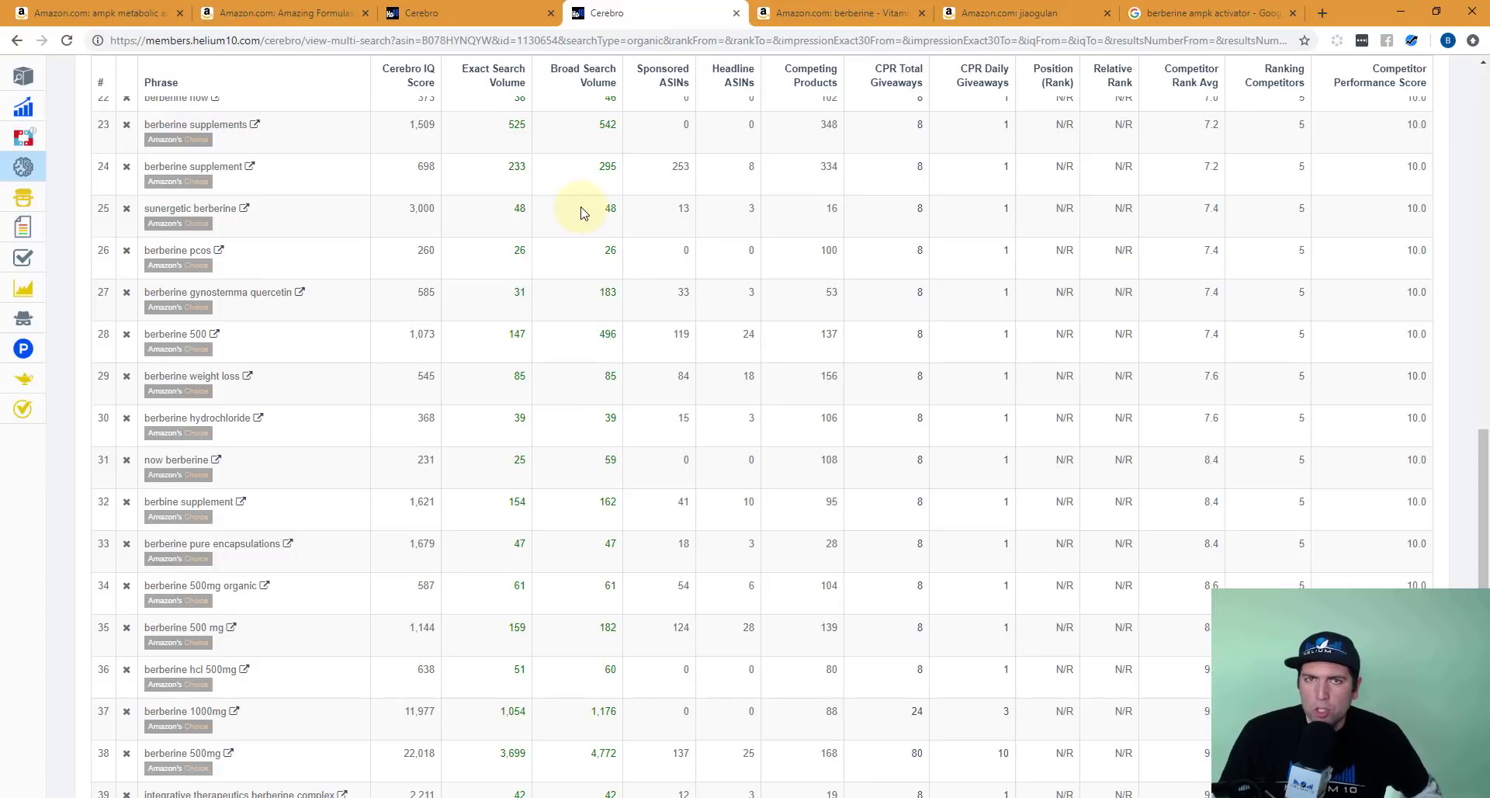
scroll(583, 213, "up", 15)
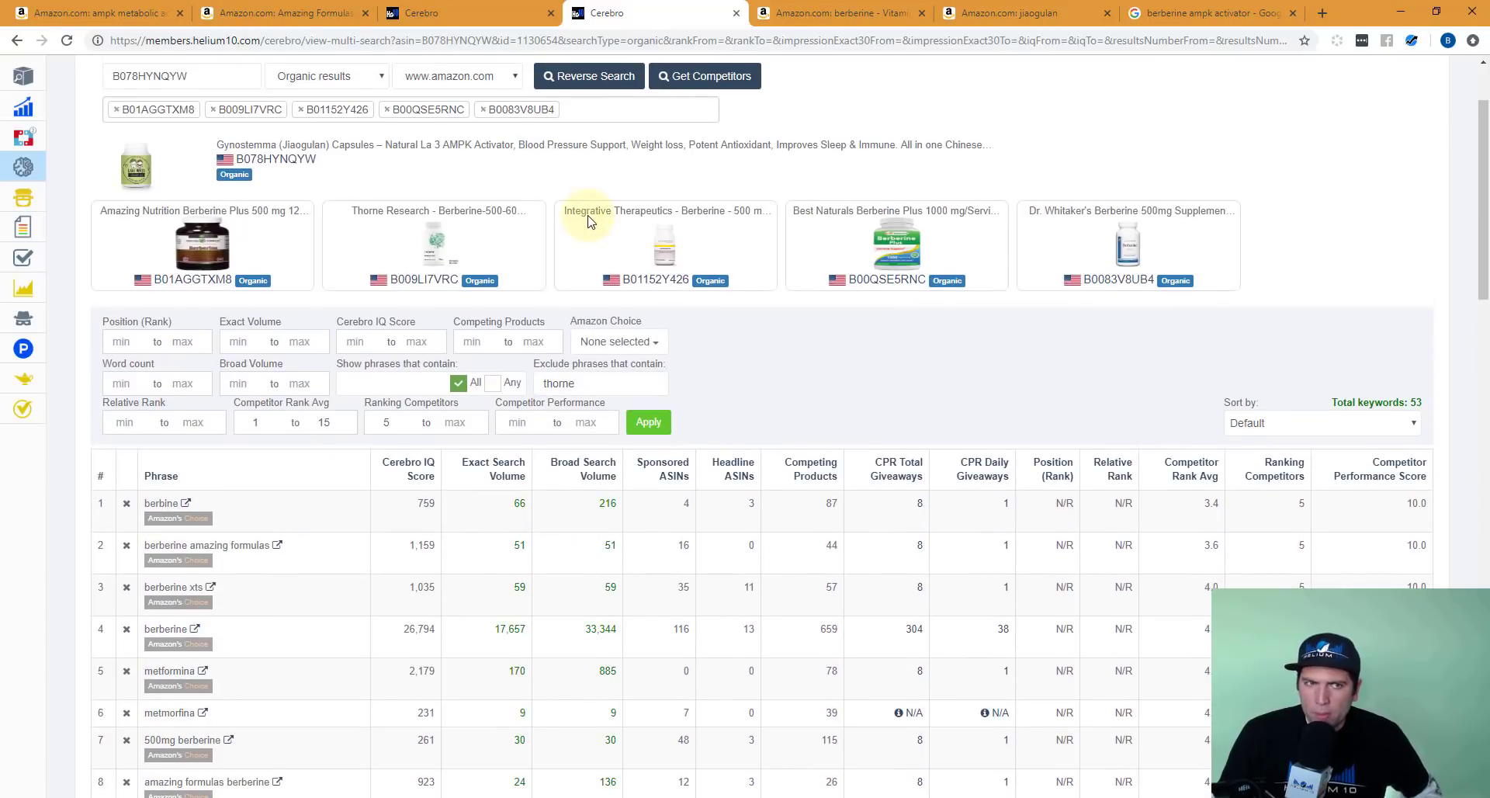
left_click(474, 17)
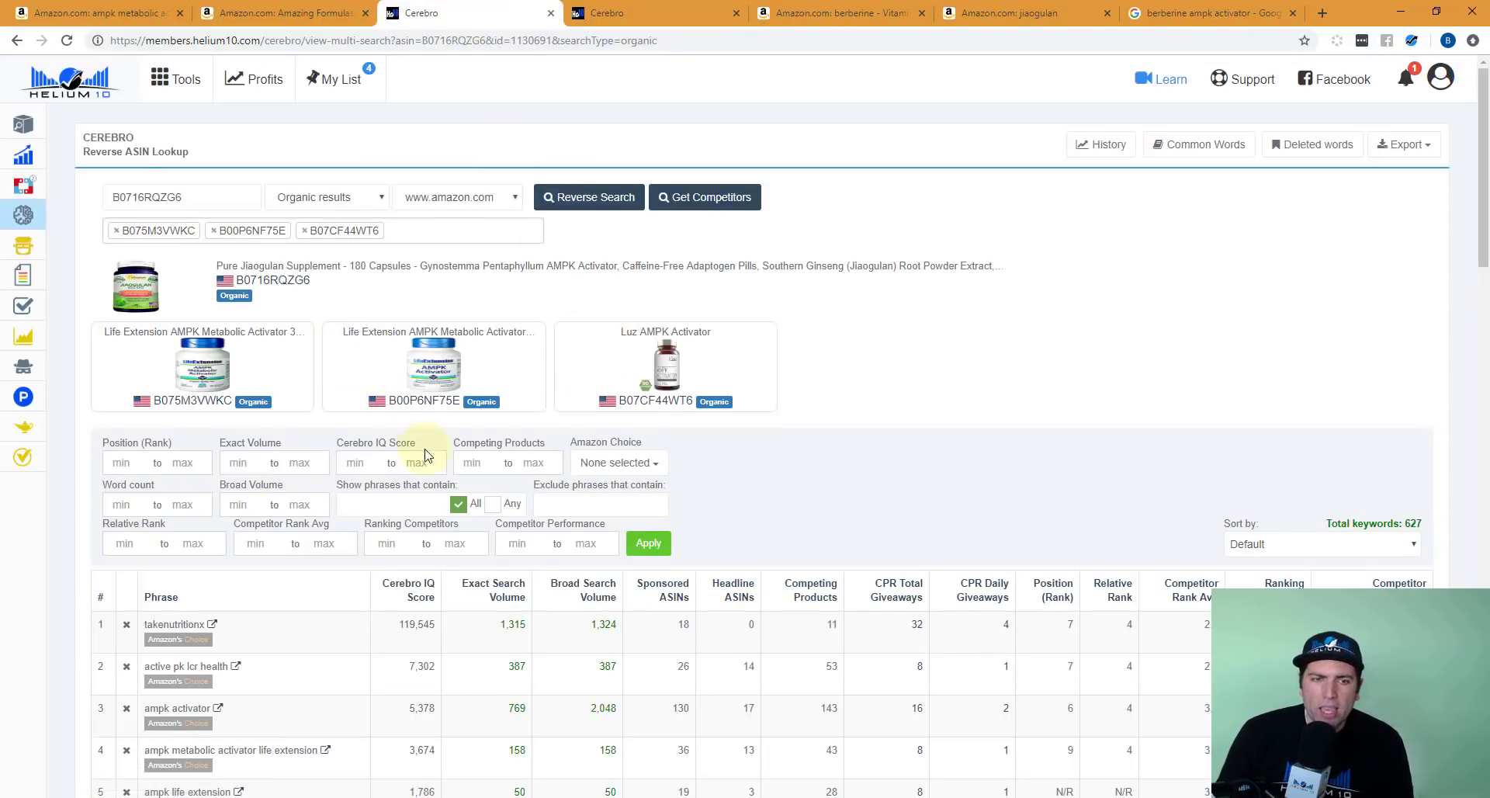
Step: Filter the AMPK keywords to a minimum of 3 ranking competitors and a competitor rank average of 1 to 15
left_click(395, 545)
type("3")
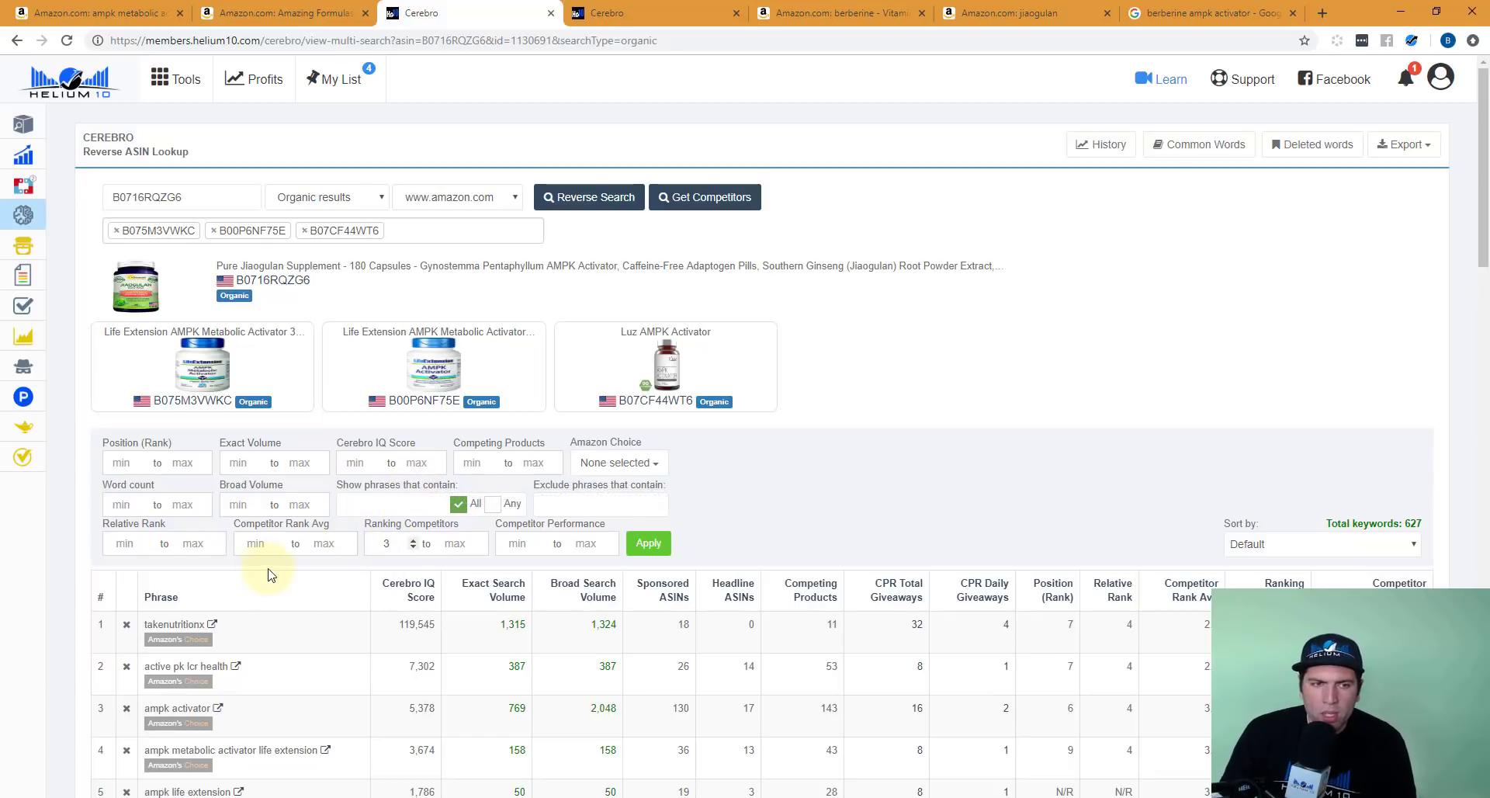
left_click(259, 539)
type("1")
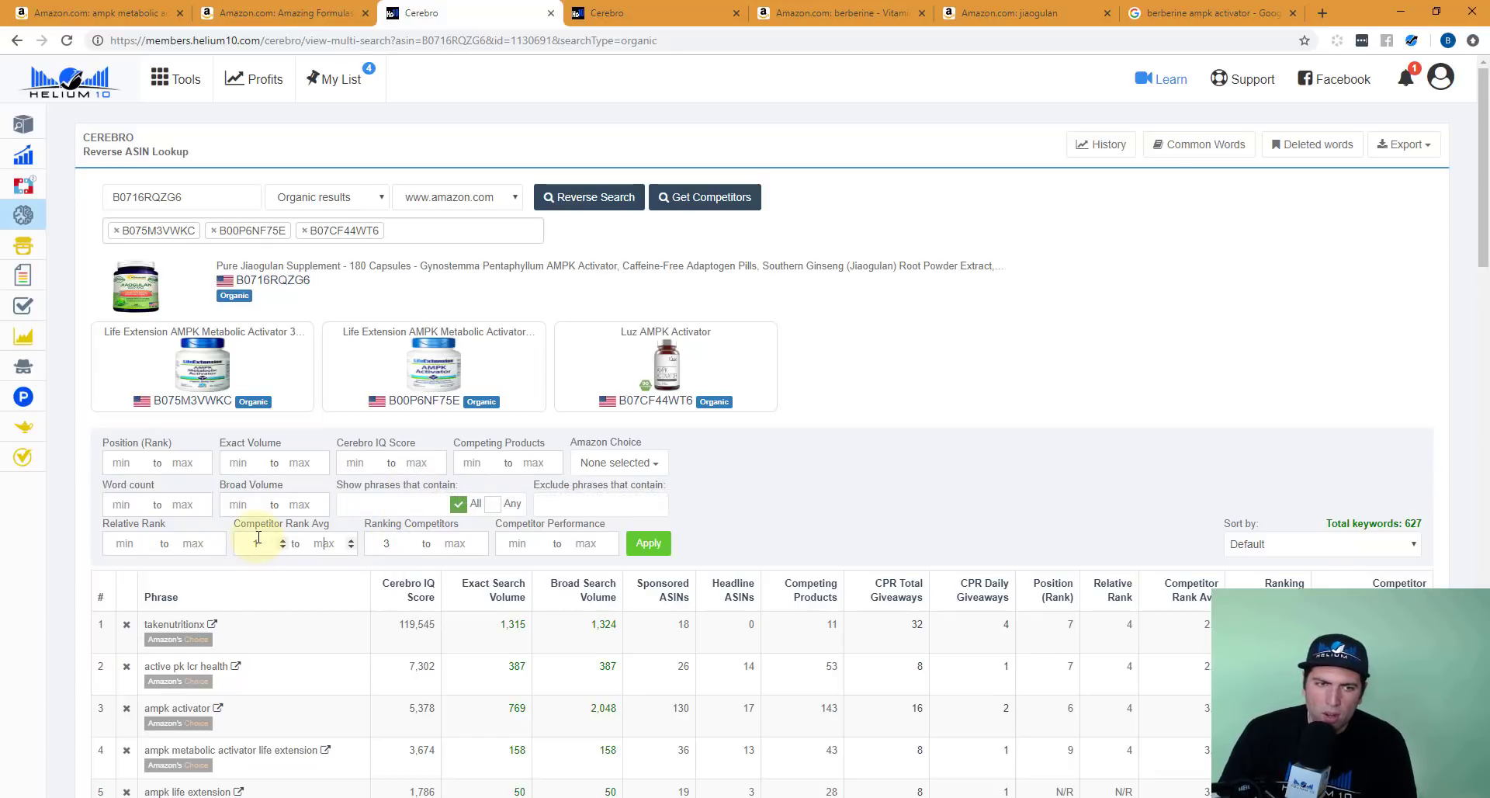
left_click(323, 542)
type("15")
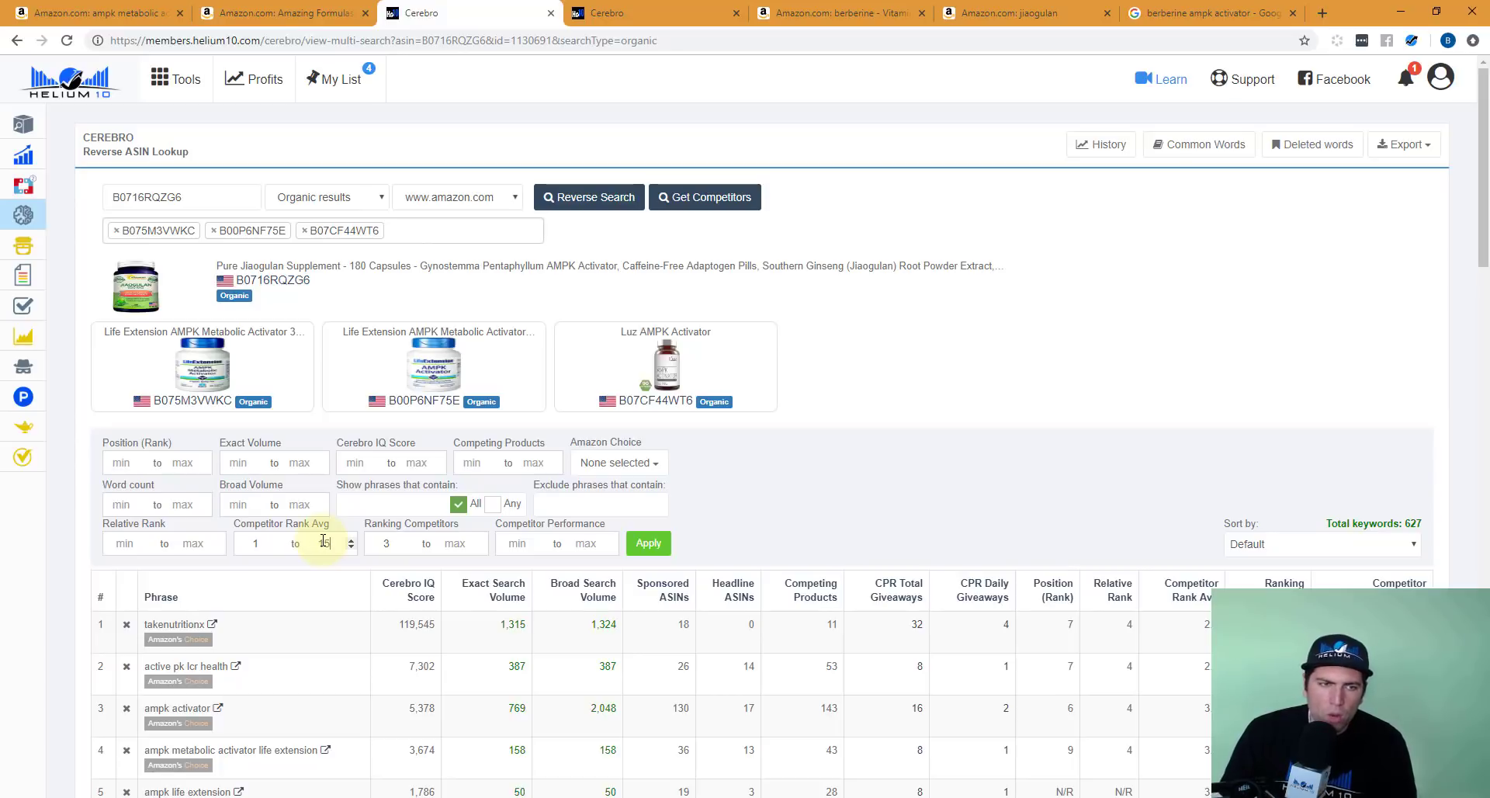
left_click(649, 543)
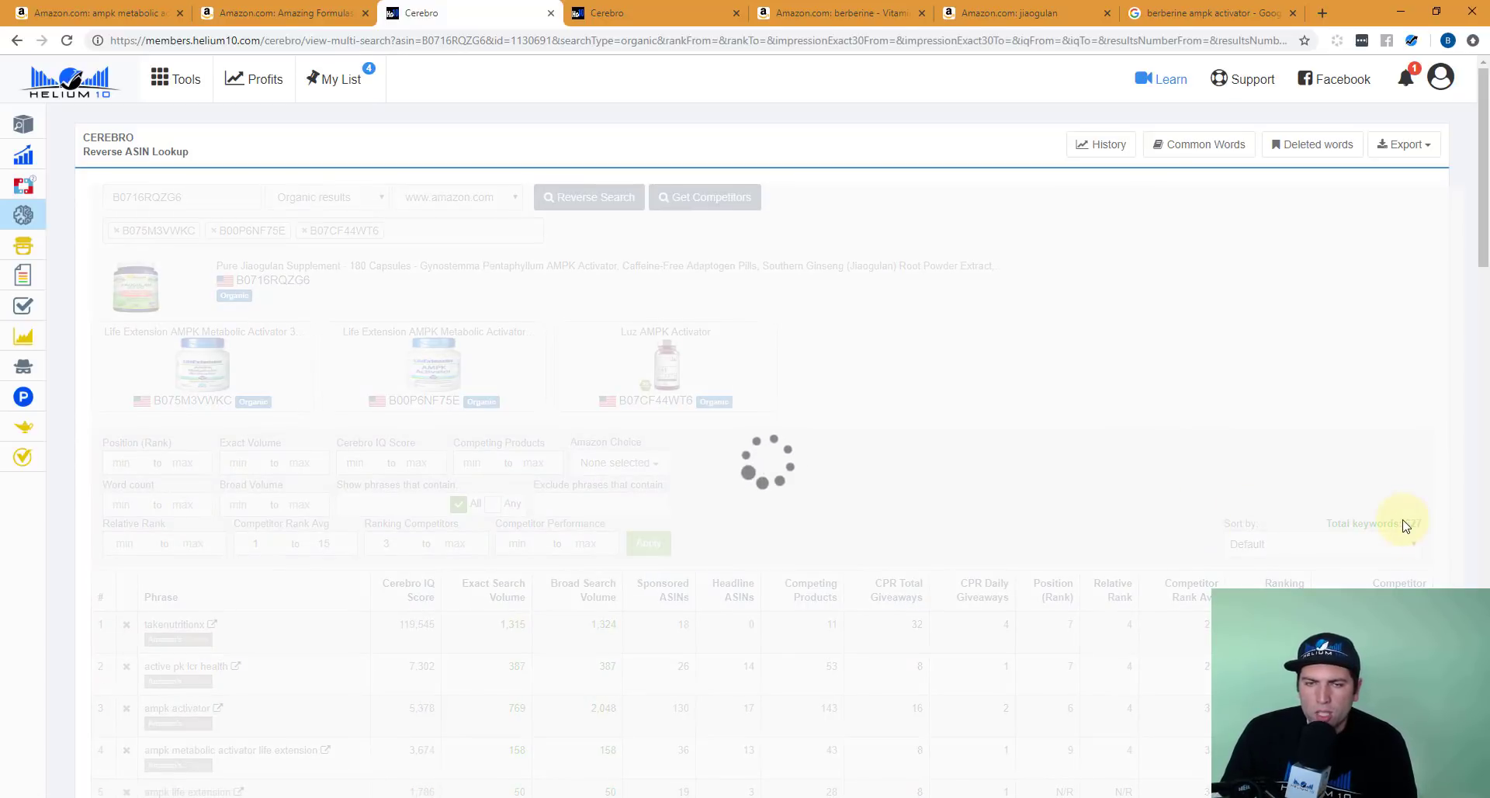
Step: Look through the filtered AMPK keywords and switch back to the berberine Cerebro results
scroll(1249, 509, "down", 10)
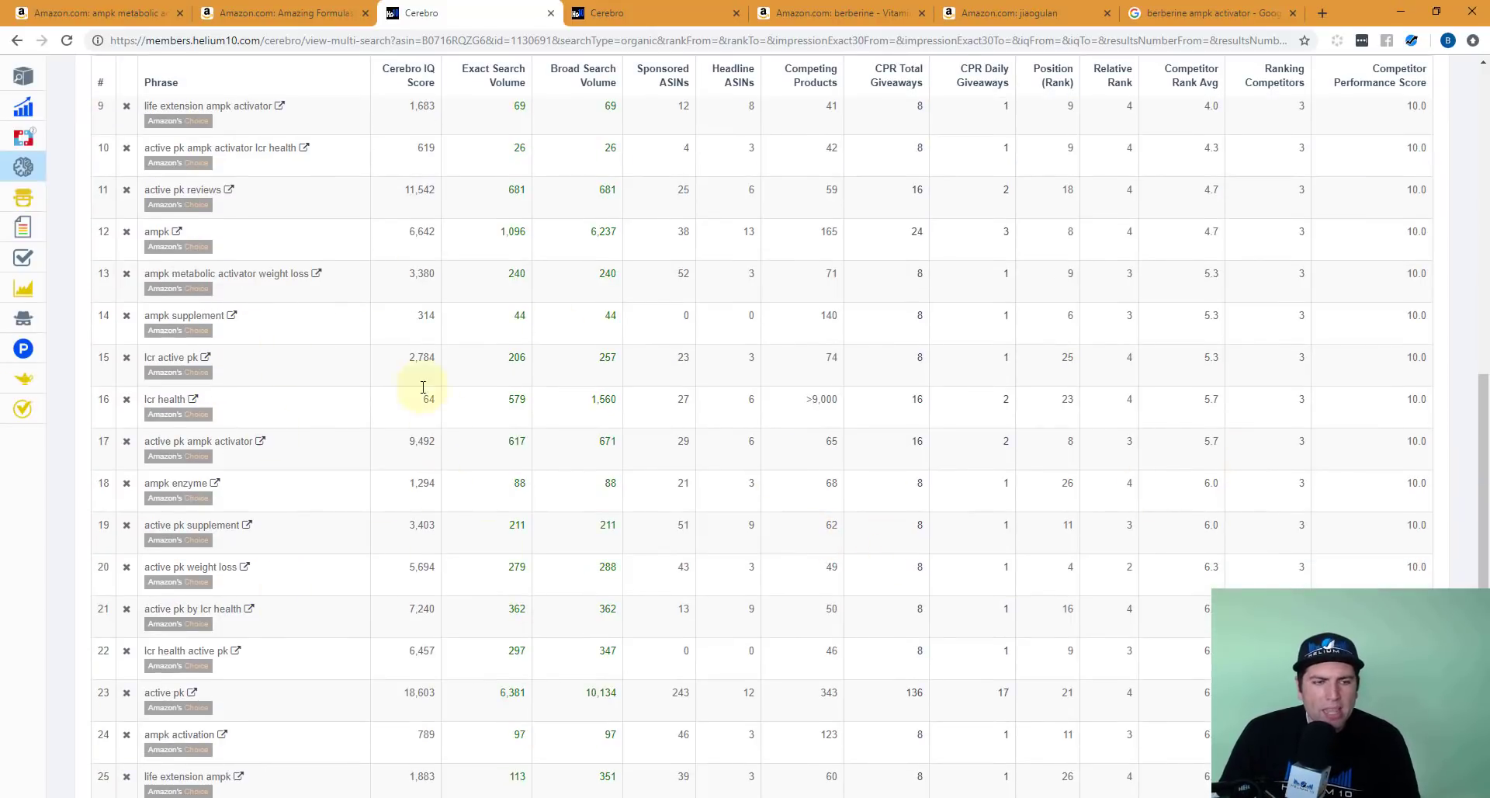
left_click(638, 13)
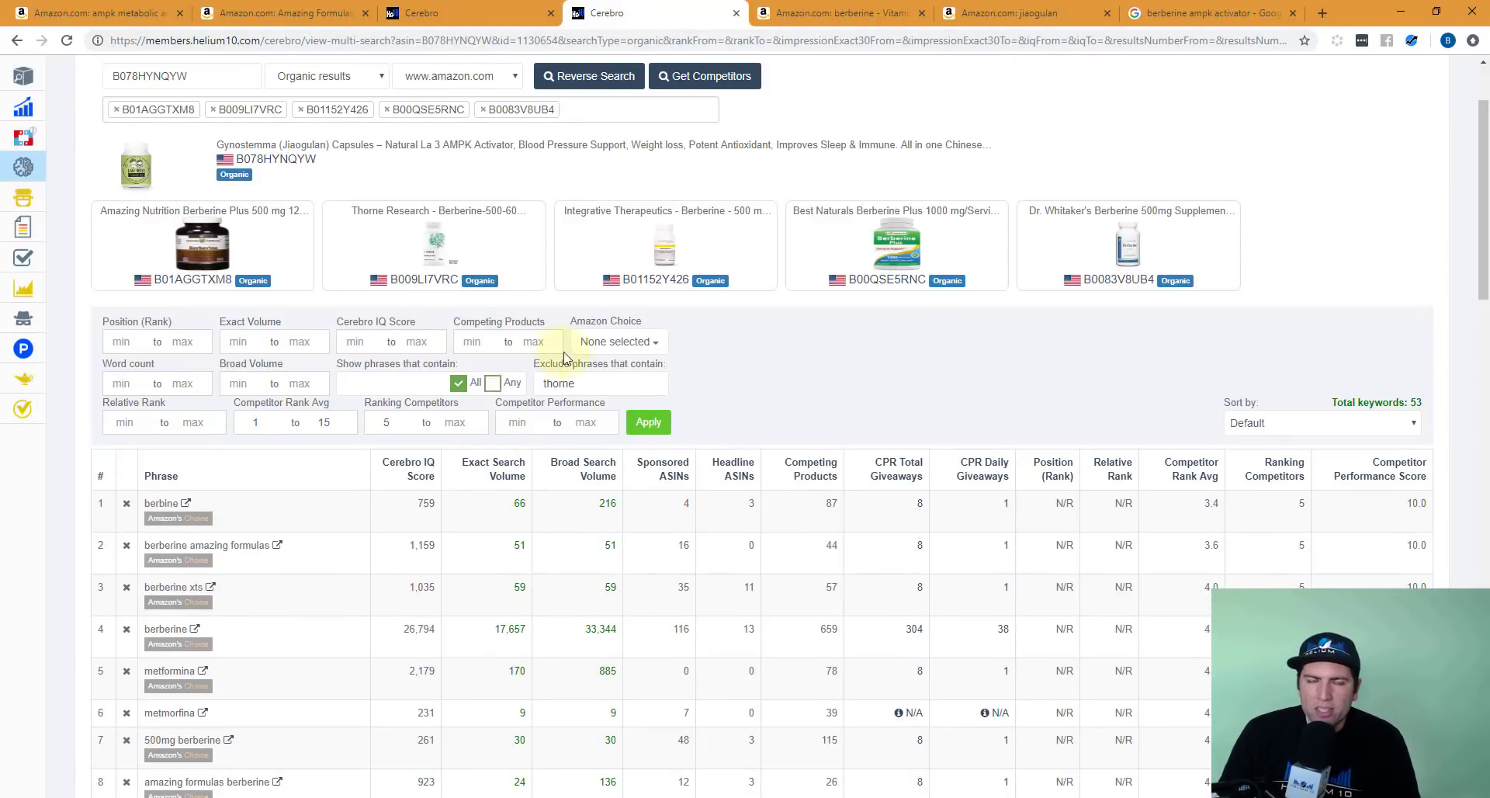